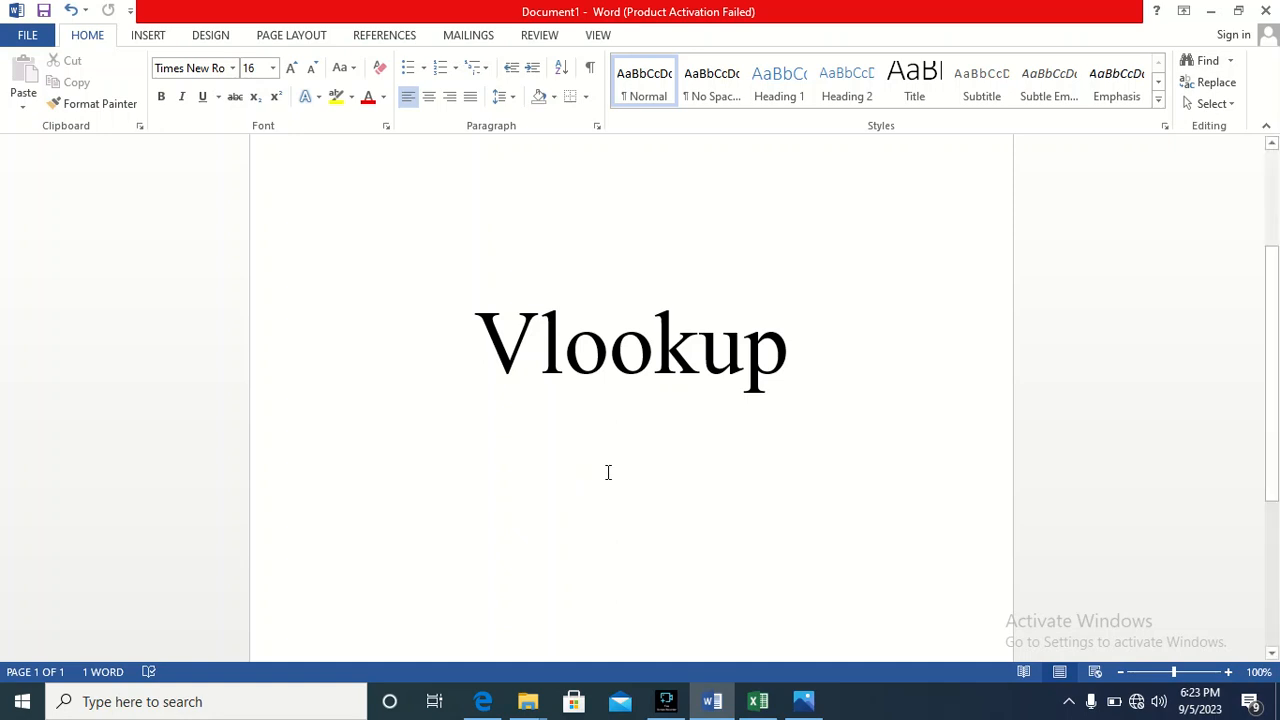
Switch to the Vlookup workbook in Excel and fill the FirstName and Salary block, C14:D15, with light blue.
left_click(757, 701)
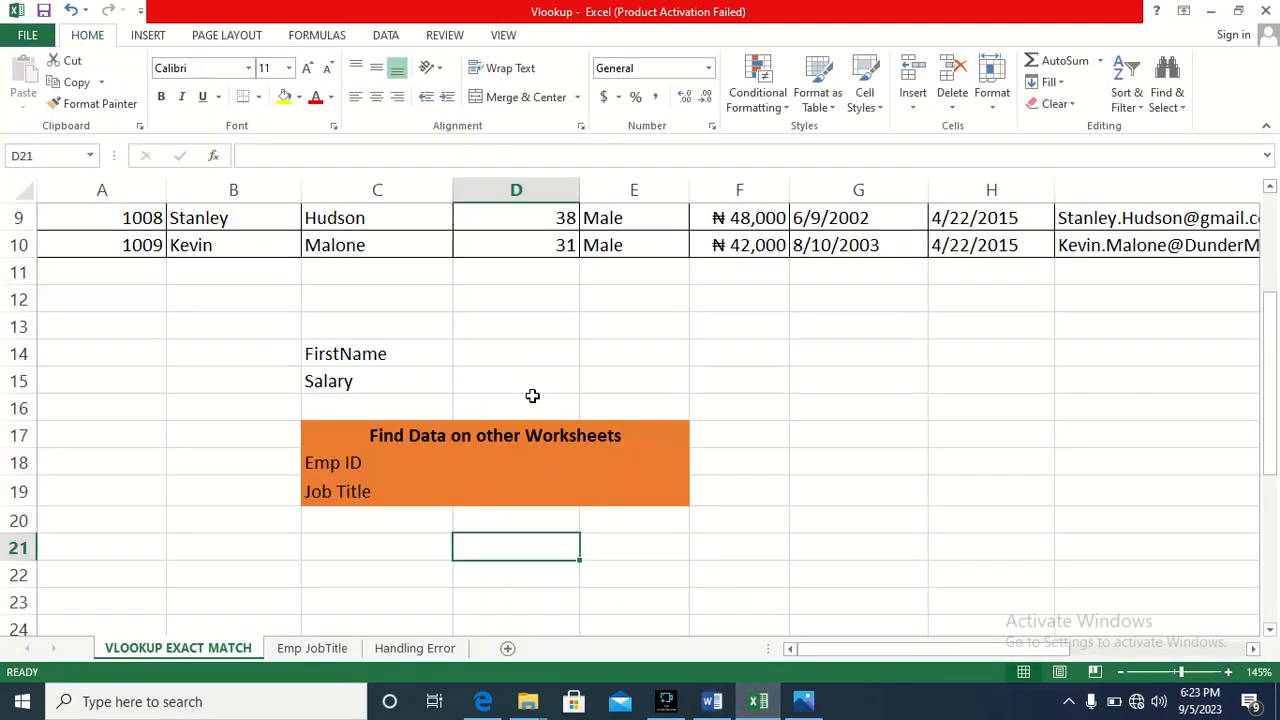
scroll(530, 394, "up", 1)
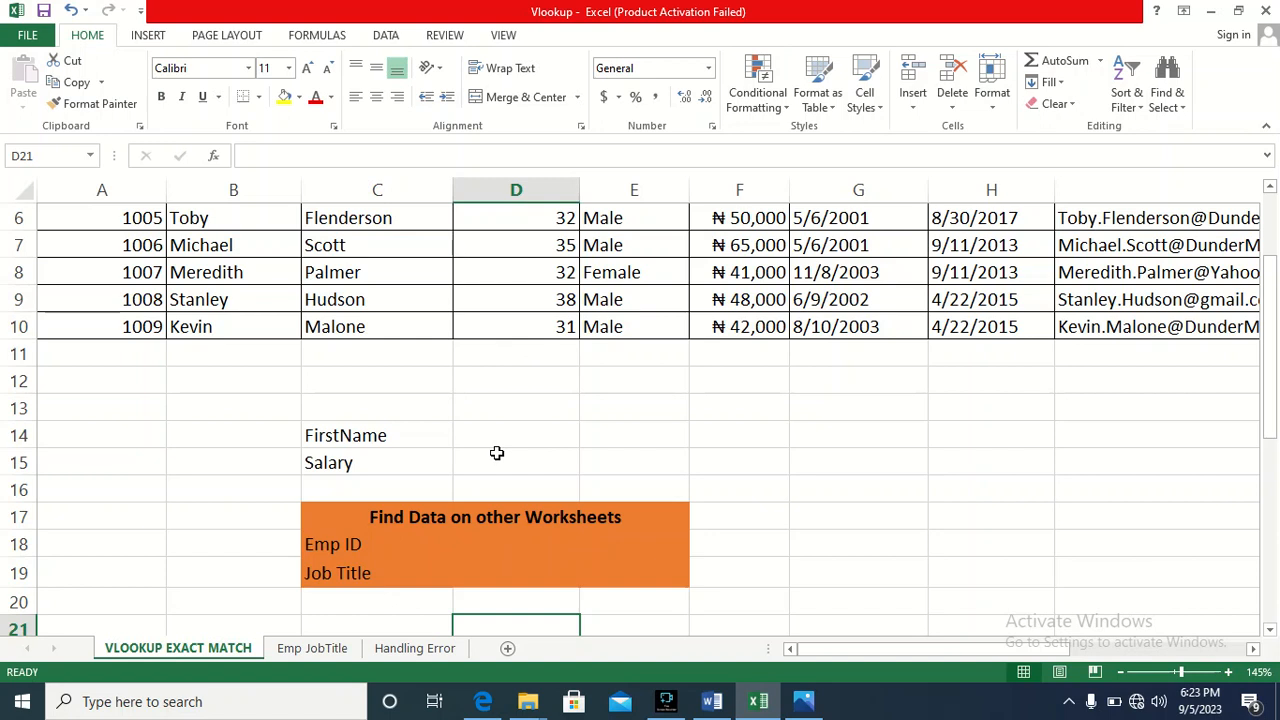
left_click_drag(345, 435, 560, 472)
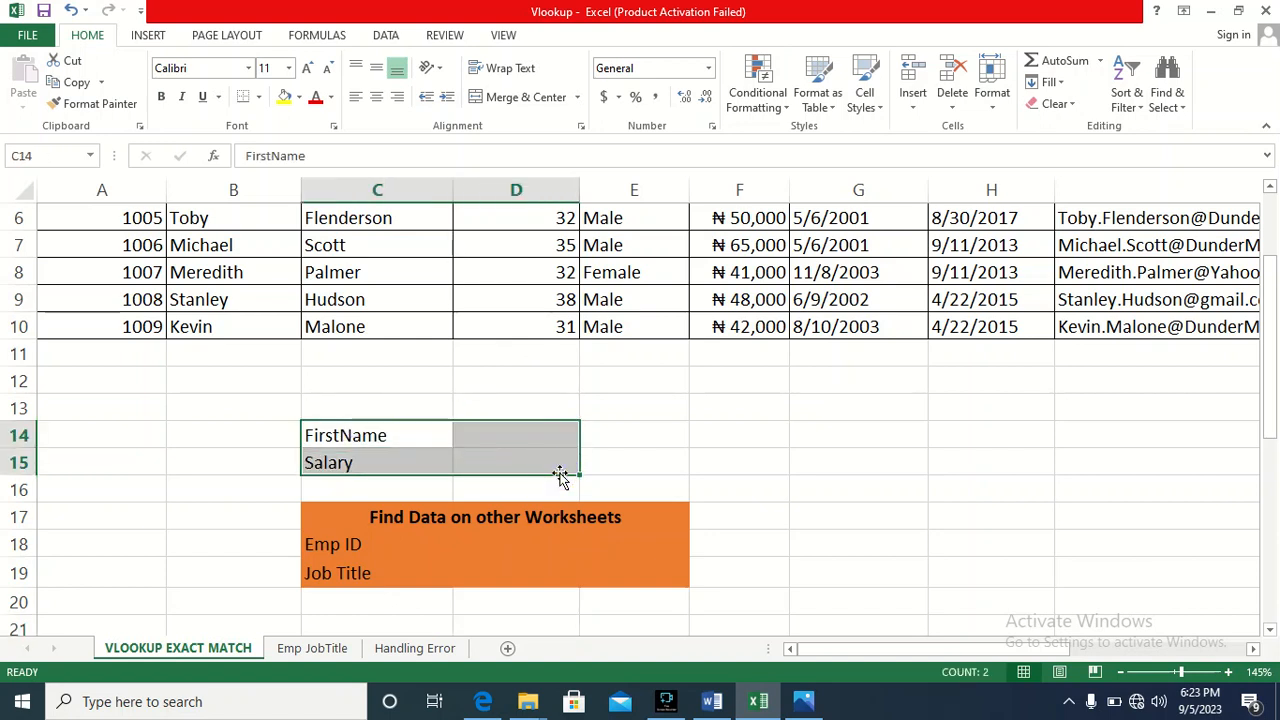
left_click(298, 97)
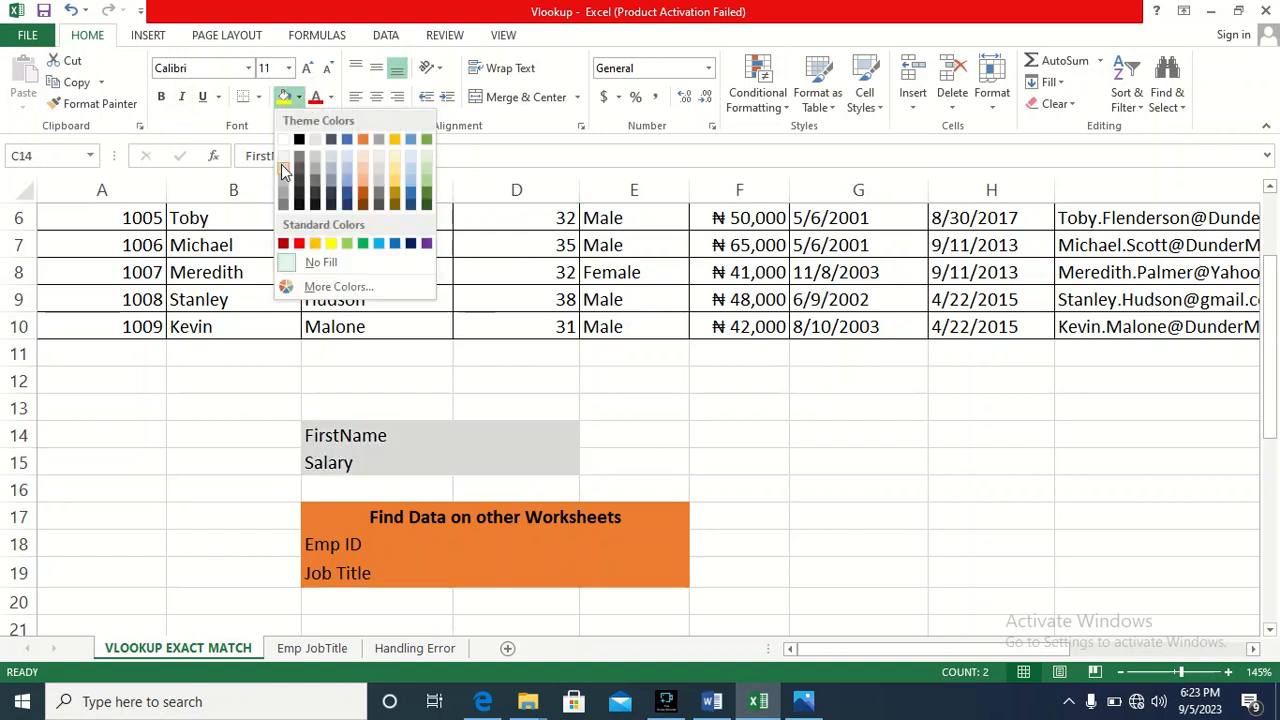
left_click(352, 160)
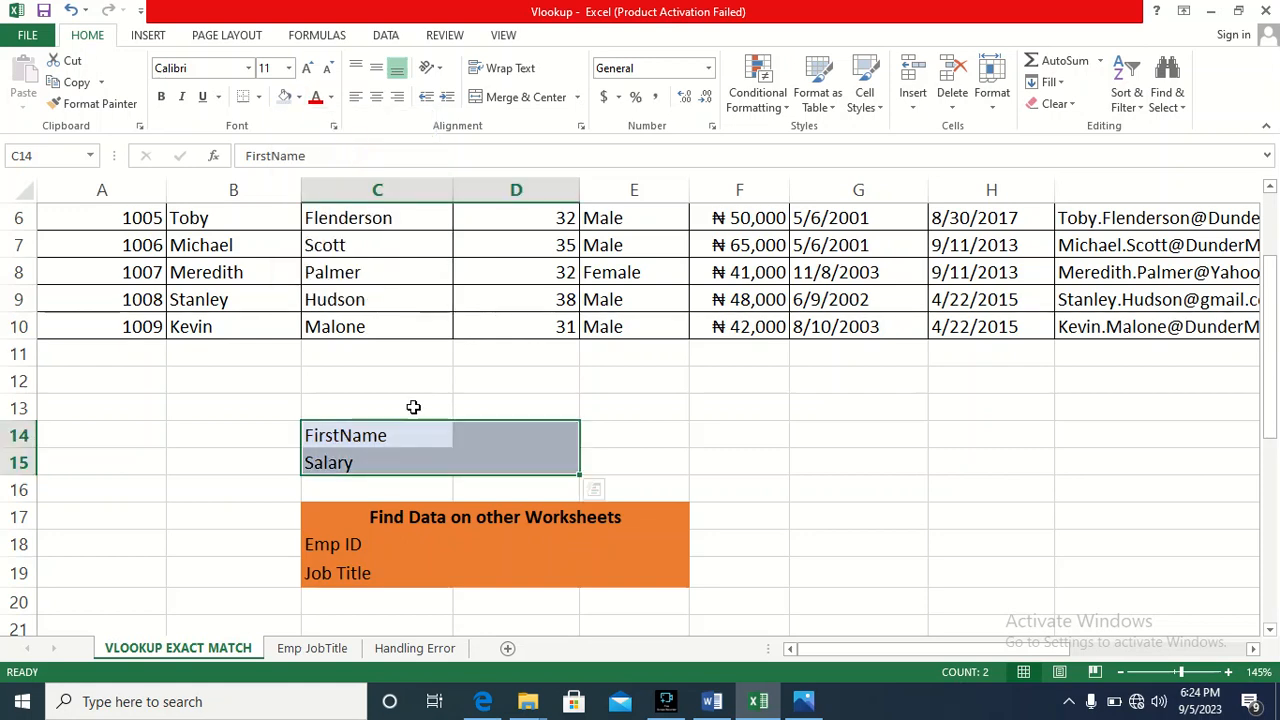
left_click(608, 430)
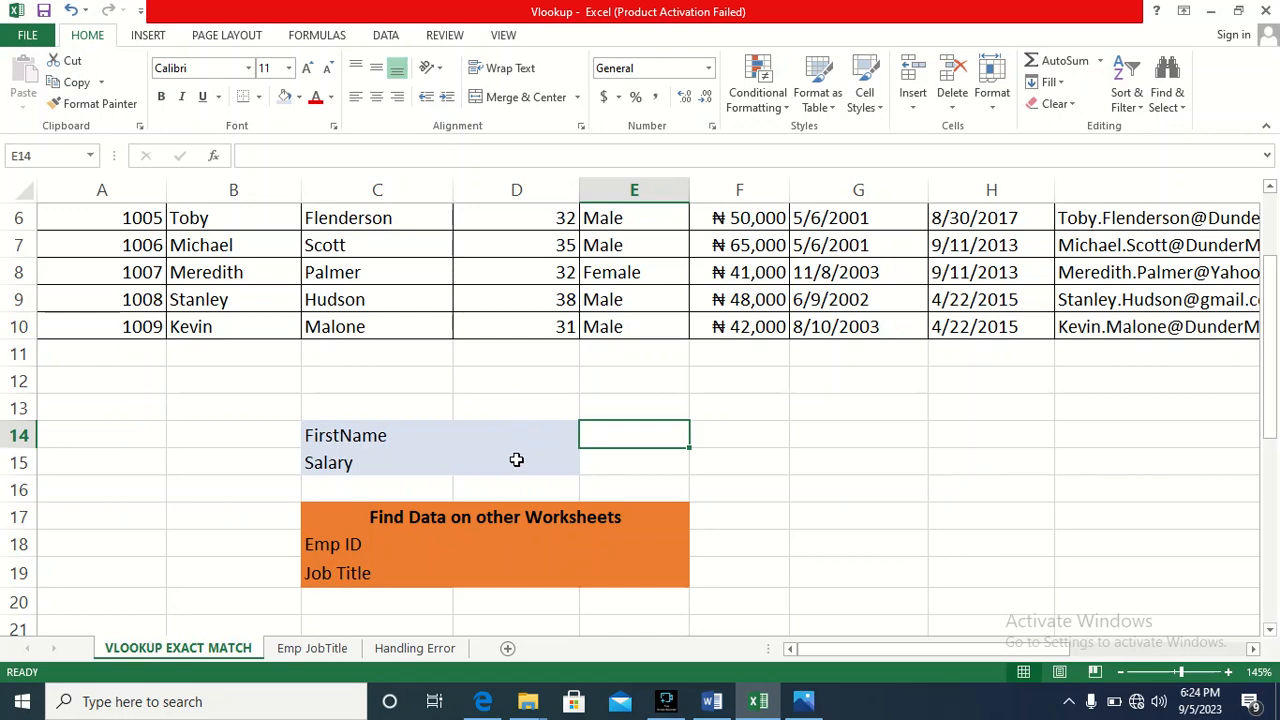
Examine the whole employee table in A1:I10, from the EmployeeID column through Email.
scroll(512, 428, "up", 1)
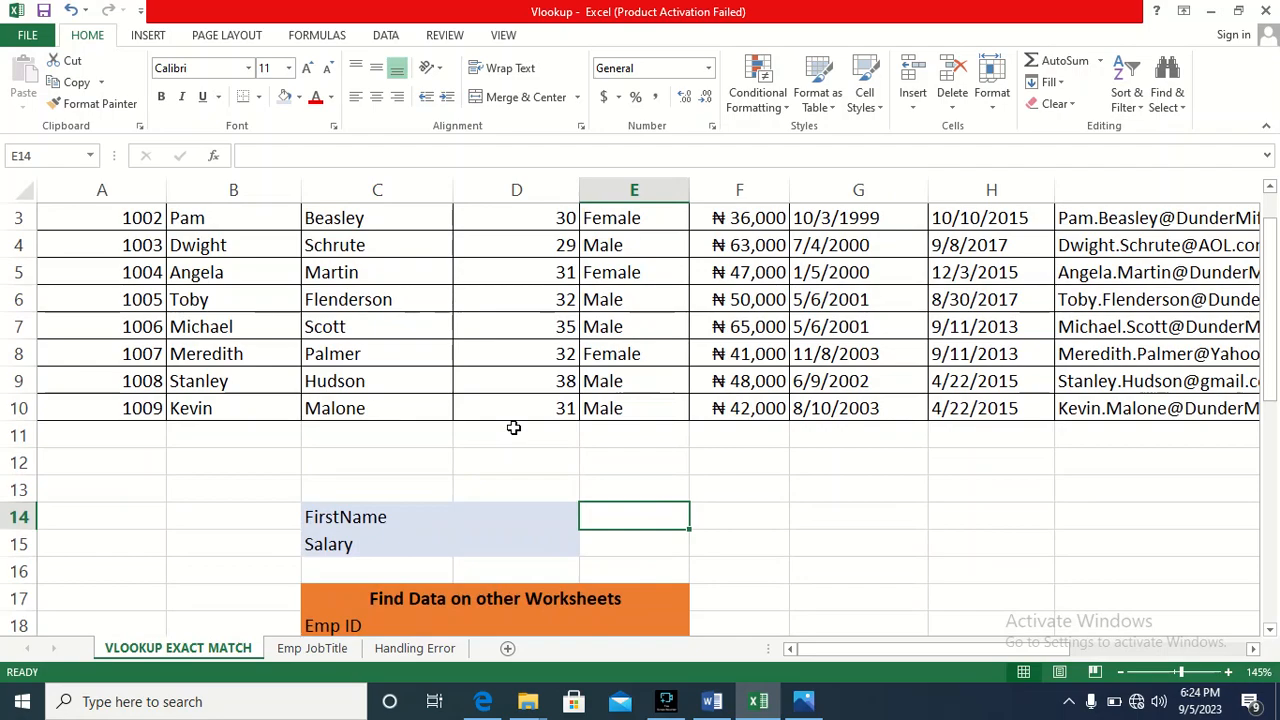
scroll(513, 428, "up", 1)
scroll(513, 428, "up", 1, "ctrl")
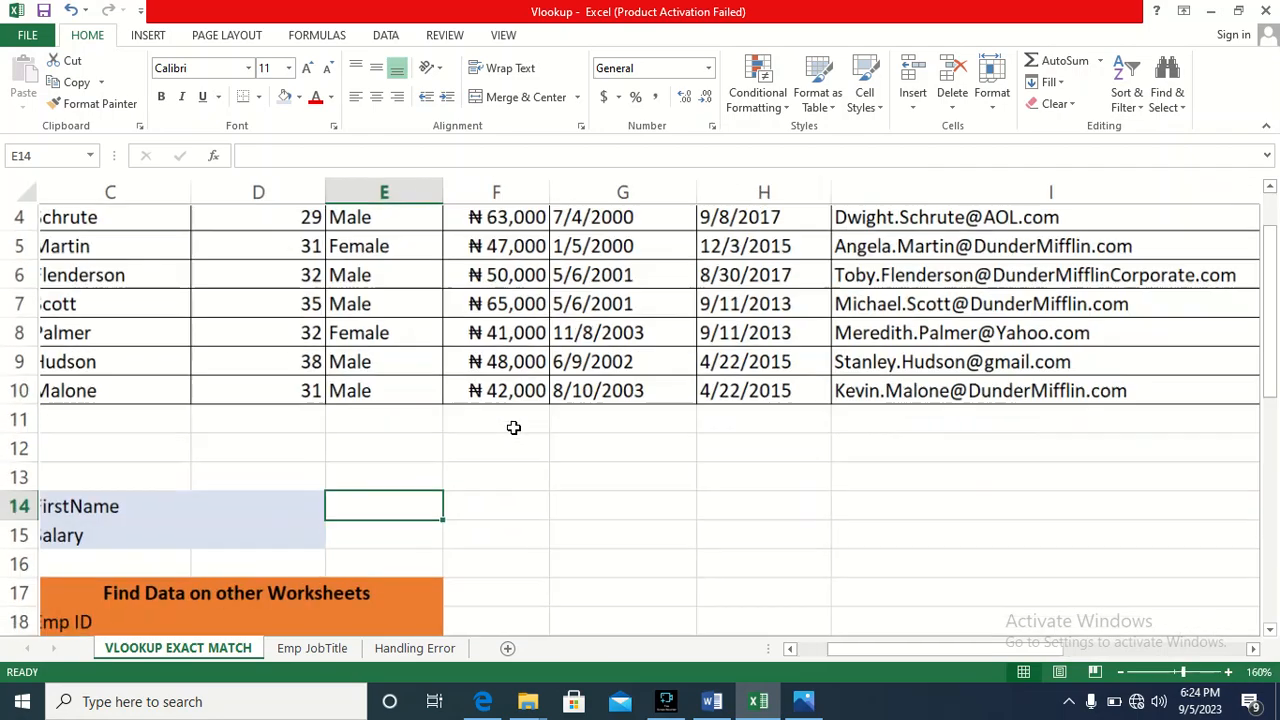
scroll(516, 428, "down", 5, "ctrl")
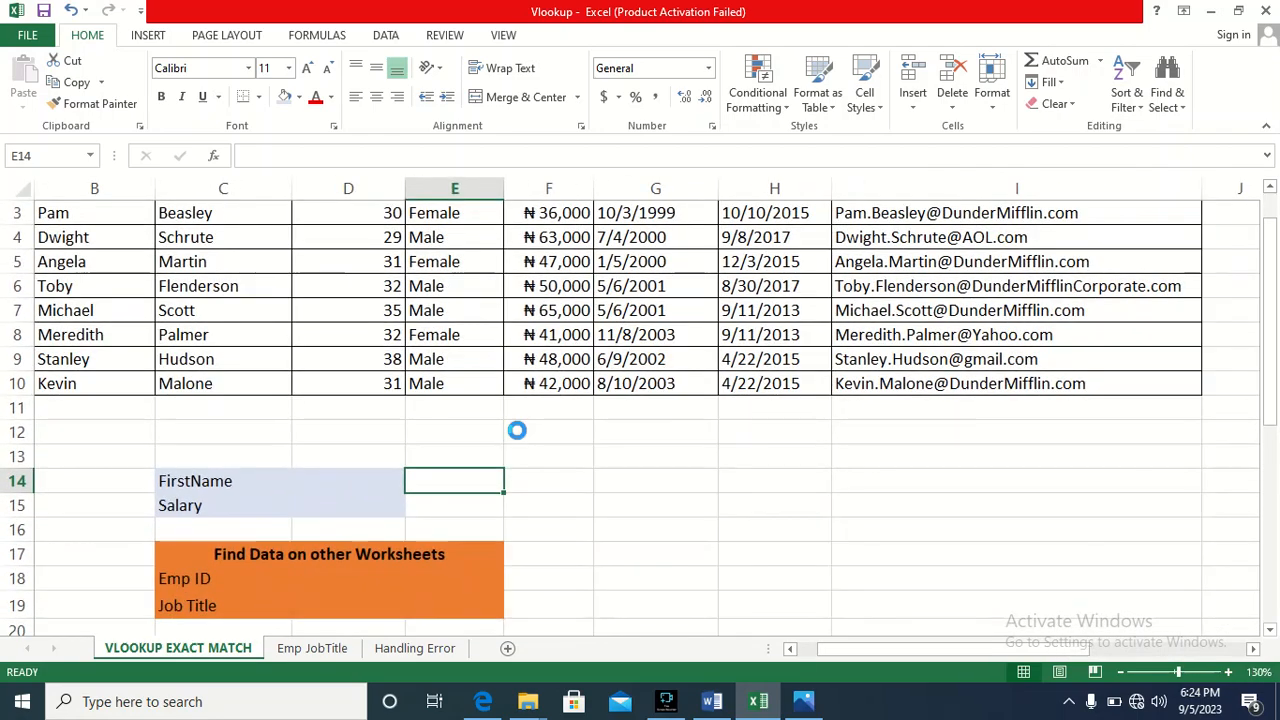
scroll(521, 432, "up", 2, "ctrl")
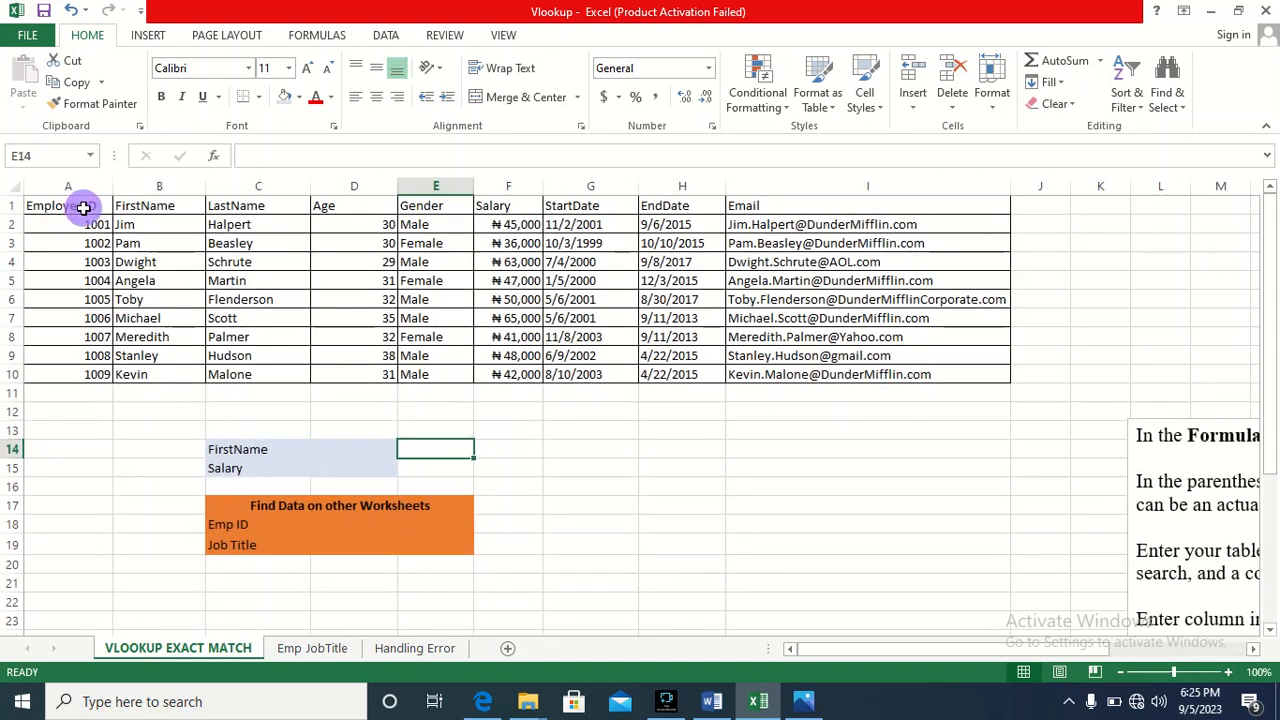
left_click_drag(83, 206, 872, 374)
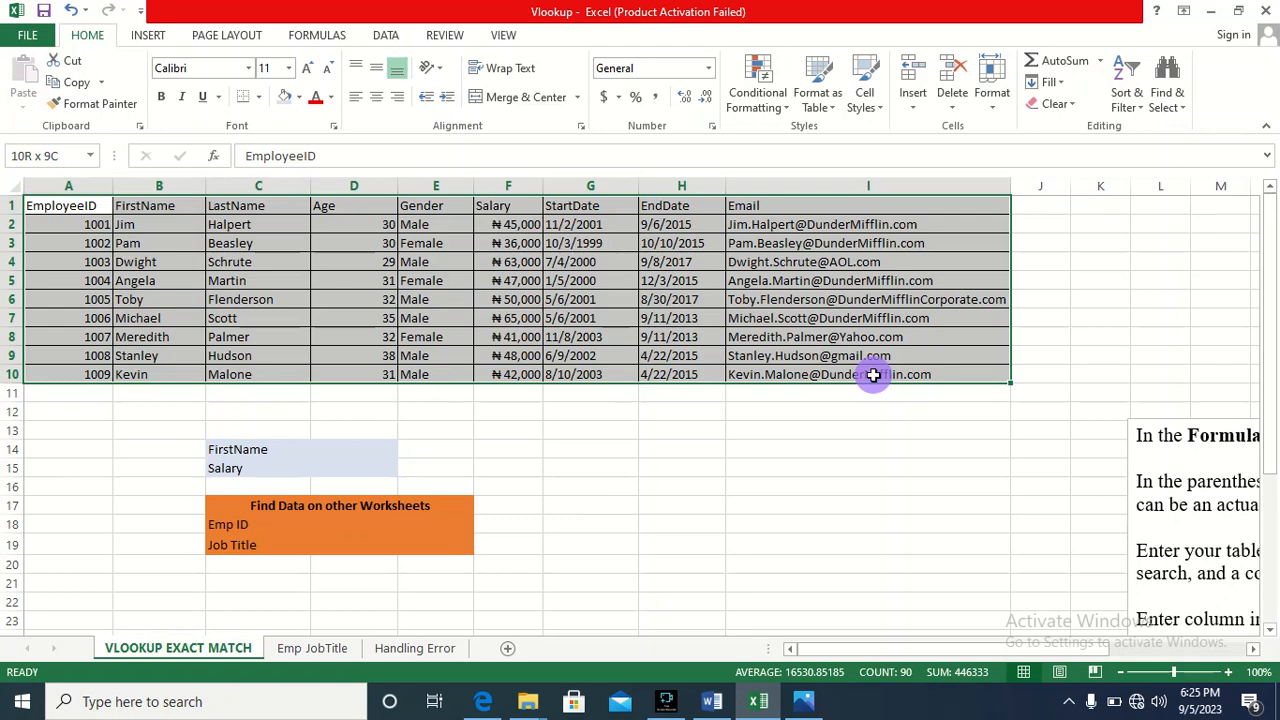
left_click_drag(873, 375, 872, 375)
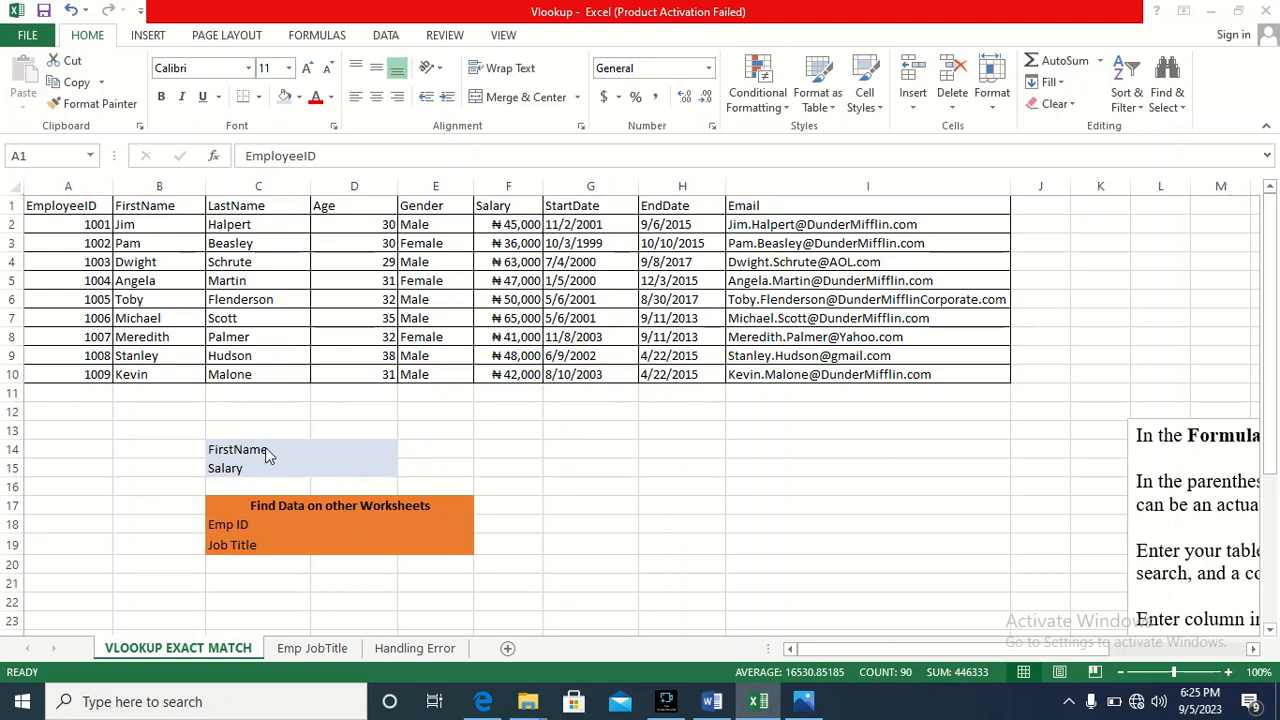
Begin a VLOOKUP formula in the Salary cell D15 with D14 as the lookup value.
left_click(347, 467)
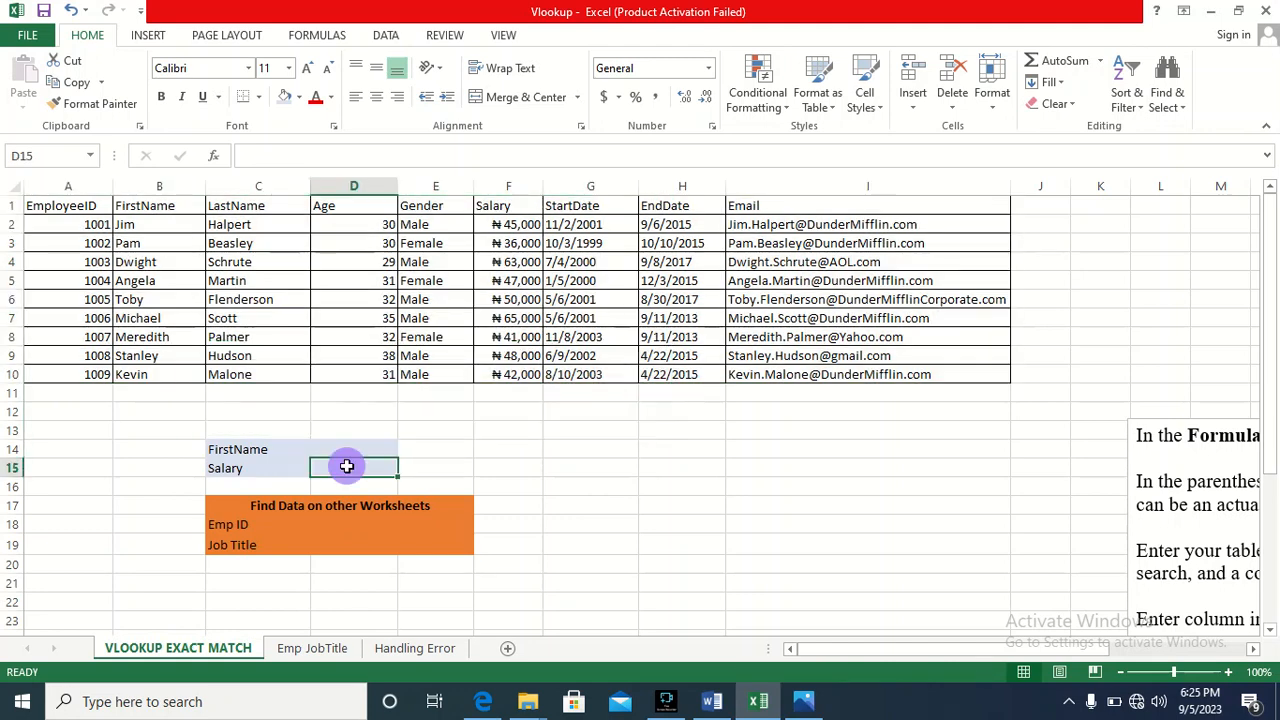
scroll(404, 464, "up", 2, "ctrl")
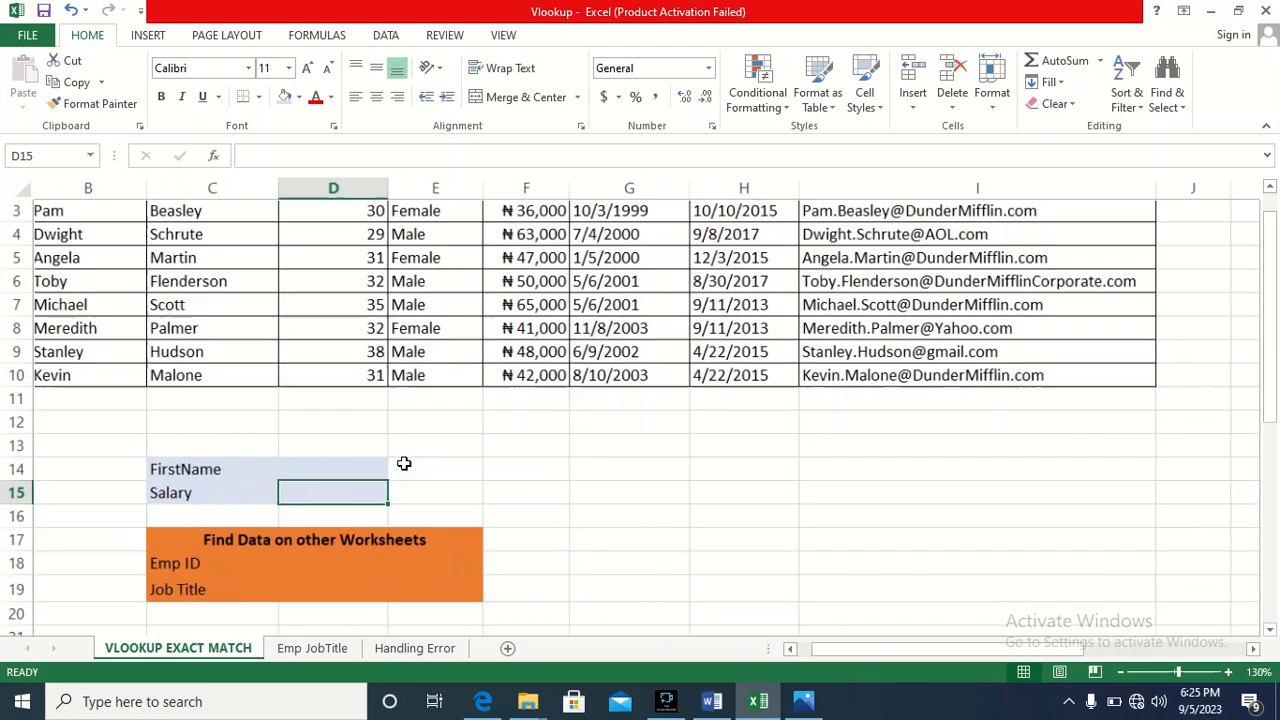
scroll(404, 464, "up", 2, "ctrl")
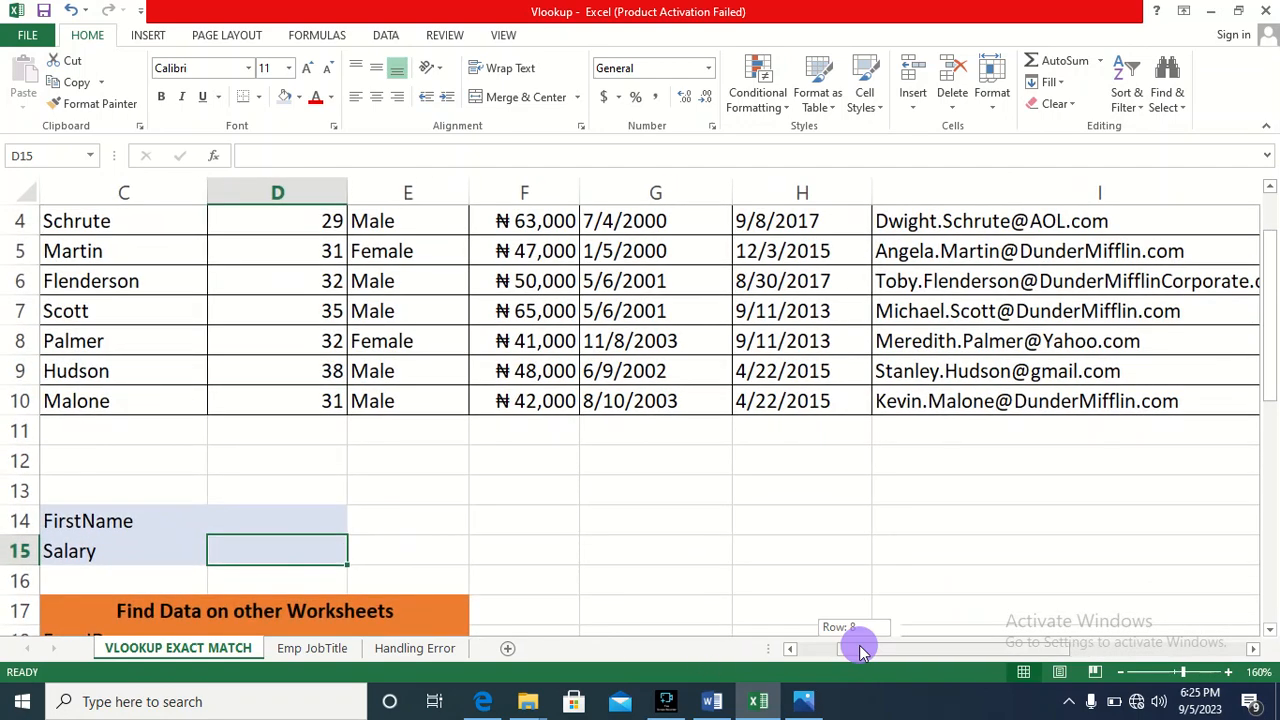
left_click_drag(862, 650, 772, 650)
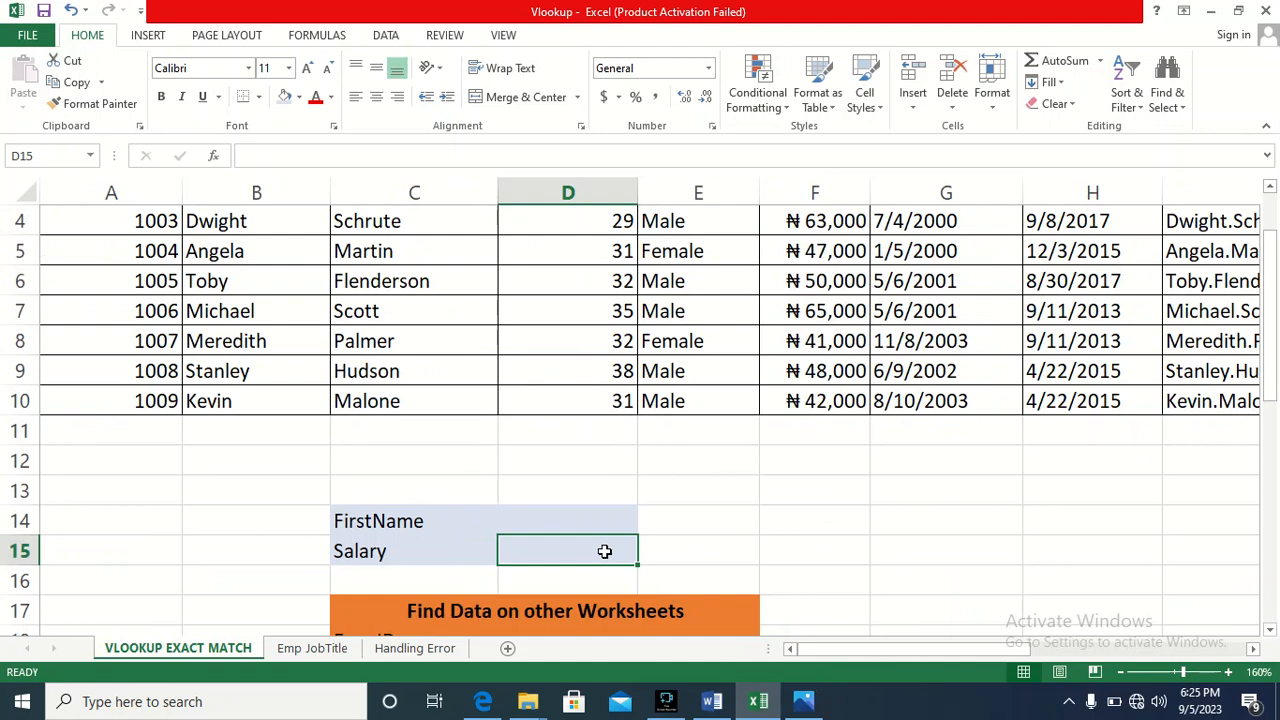
type("=vlo")
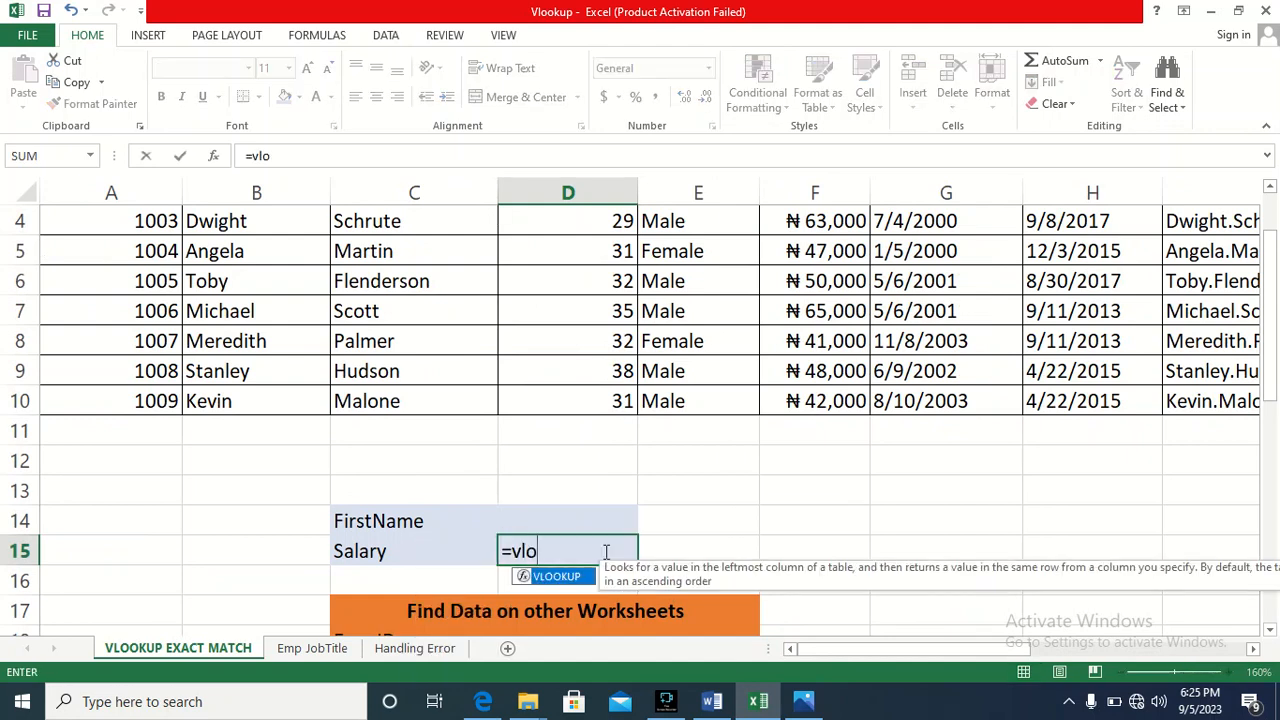
key("Tab")
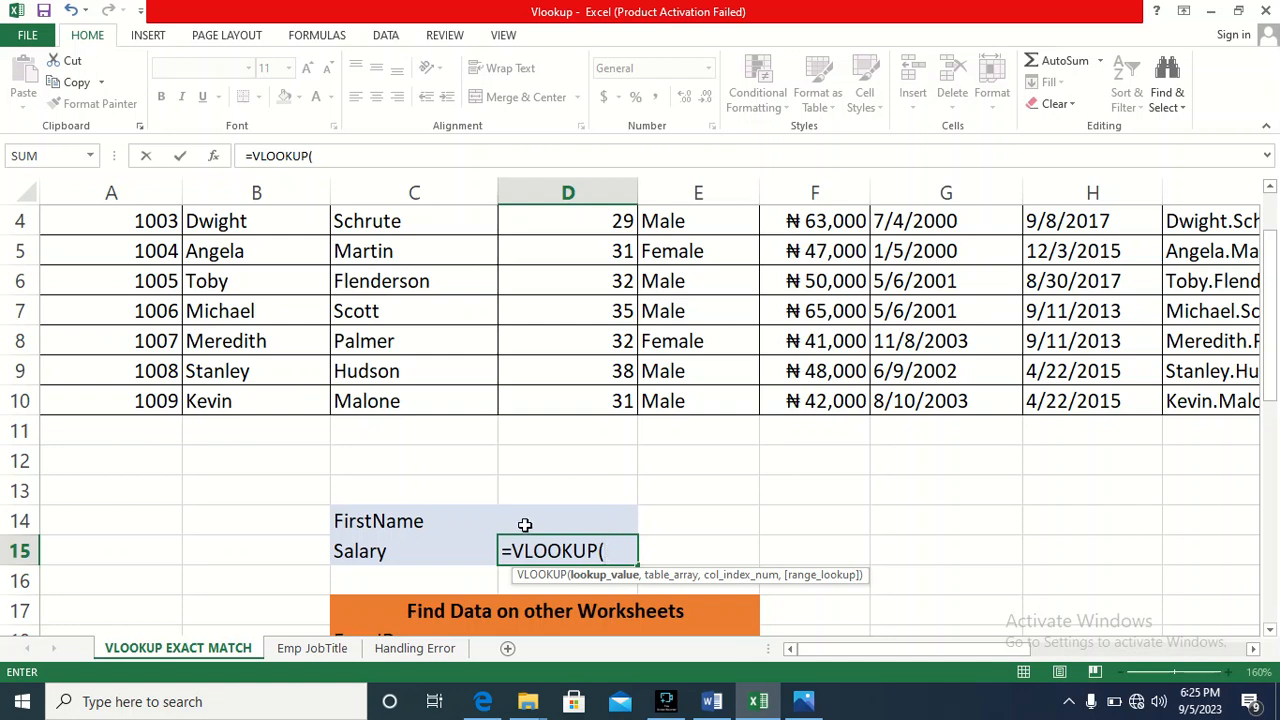
left_click(579, 517)
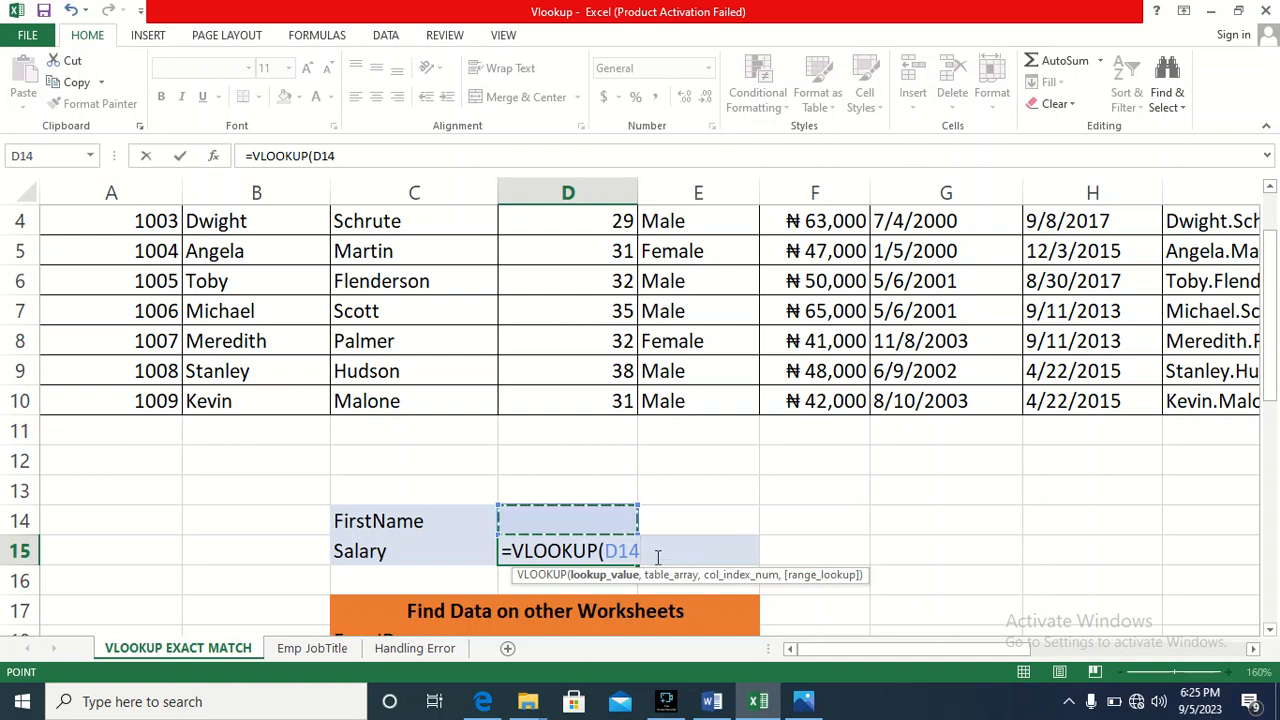
type(",")
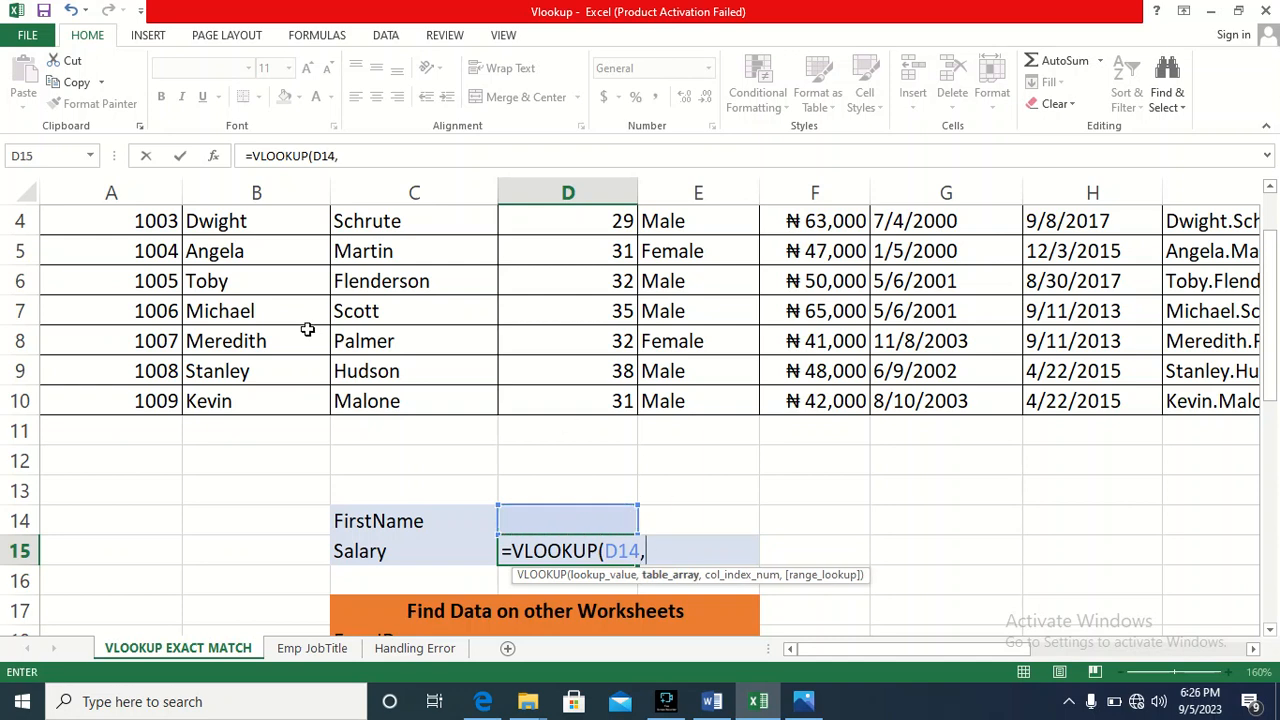
Set the formula's table array to B2:I10, covering the employee records from FirstName through Email.
scroll(306, 333, "up", 1)
left_click_drag(247, 249, 1208, 494)
scroll(1207, 495, "down", 1)
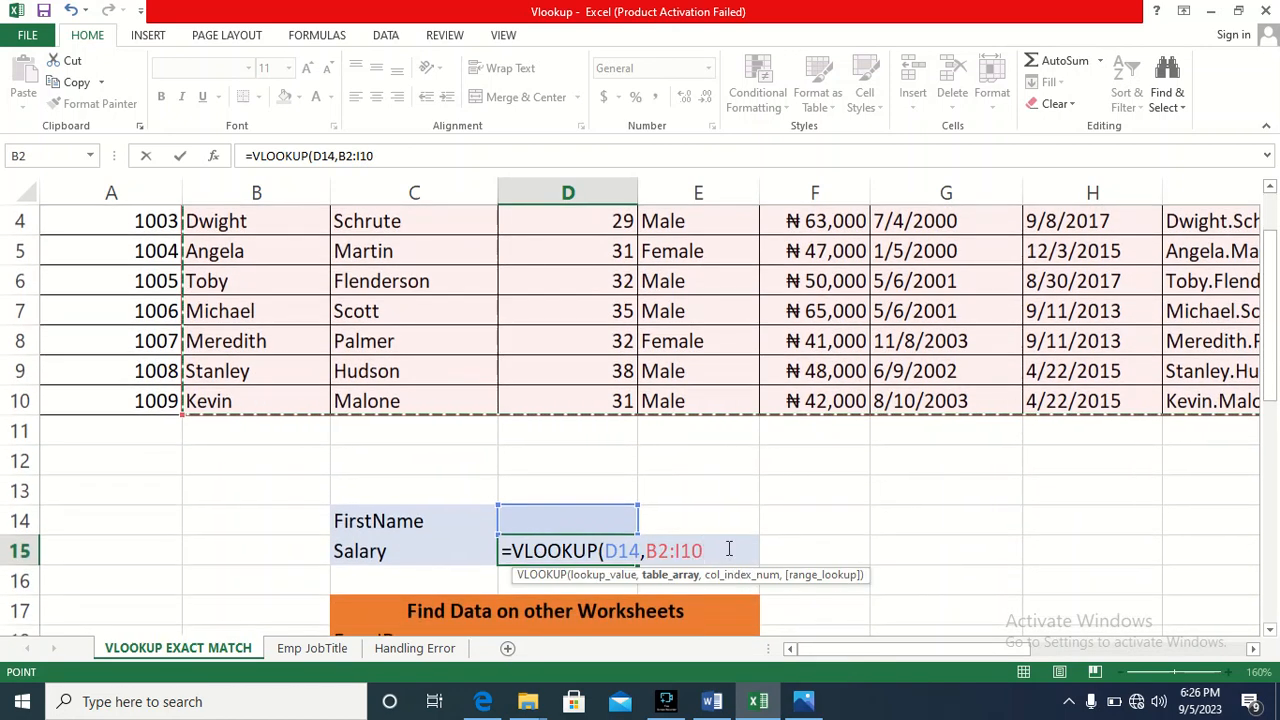
key("F2")
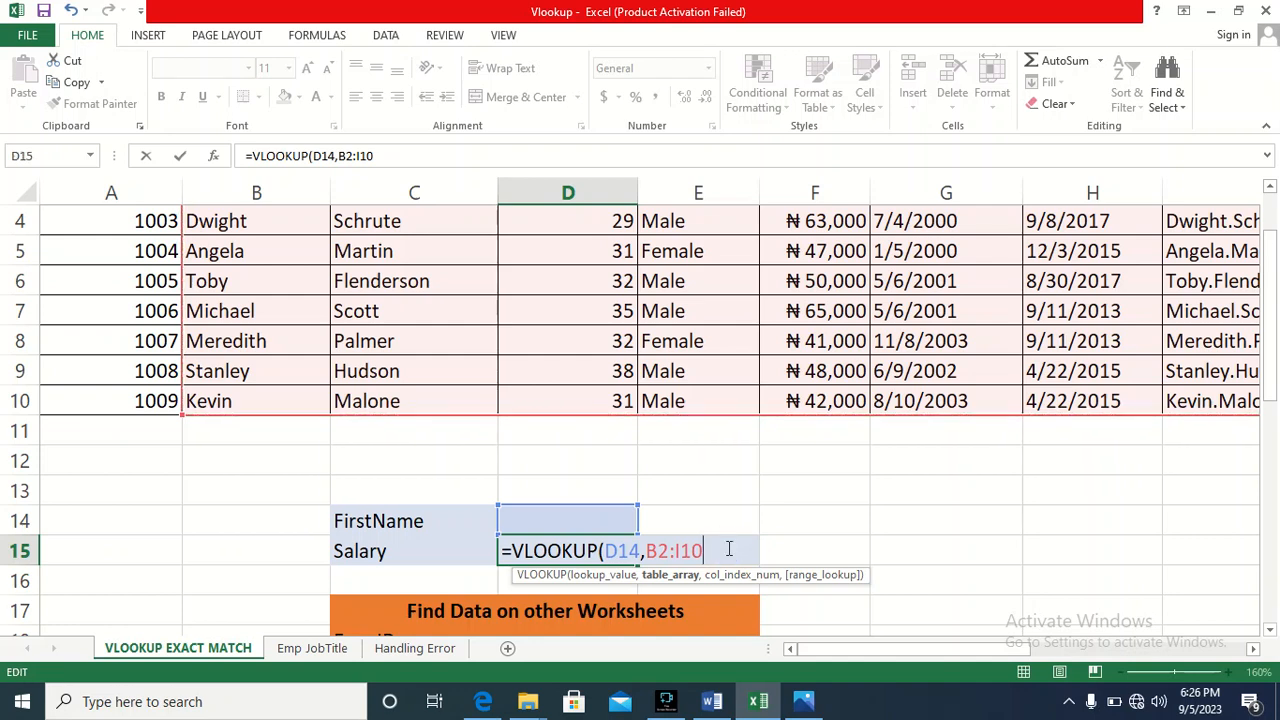
type(",")
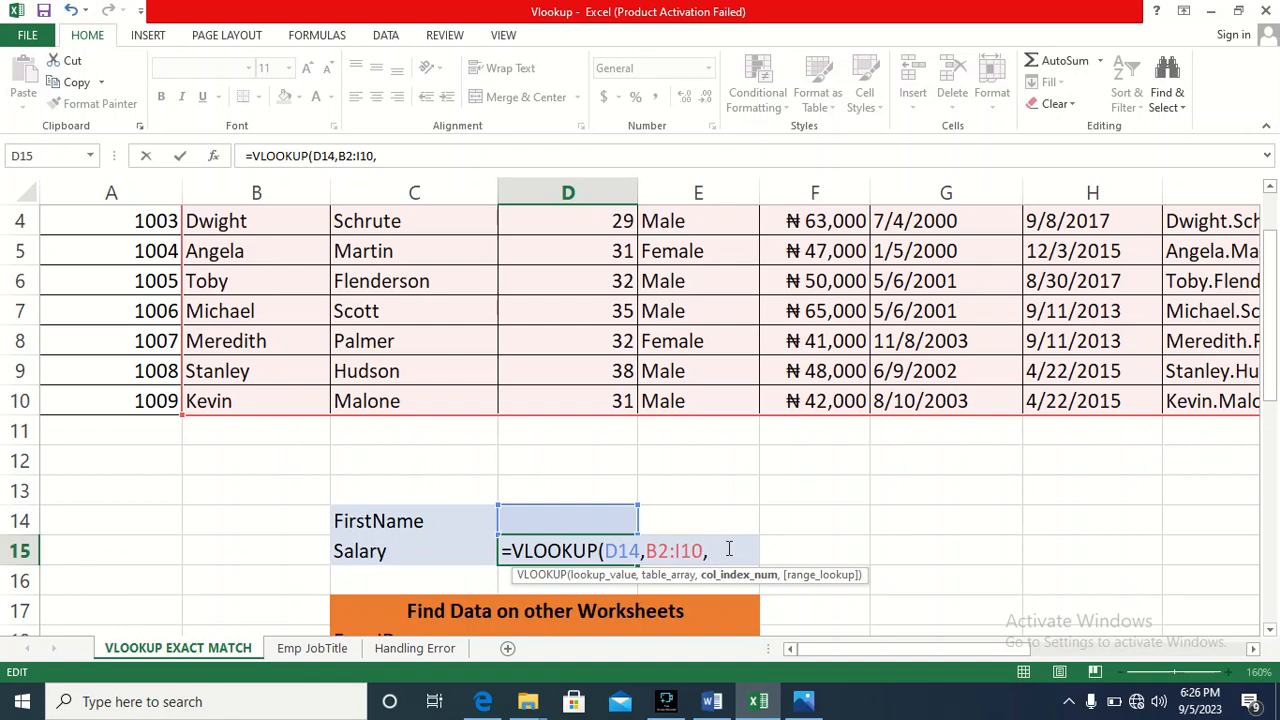
Complete the D15 formula with column index 5 and FALSE for an exact match.
scroll(728, 545, "up", 1)
scroll(728, 540, "down", 2)
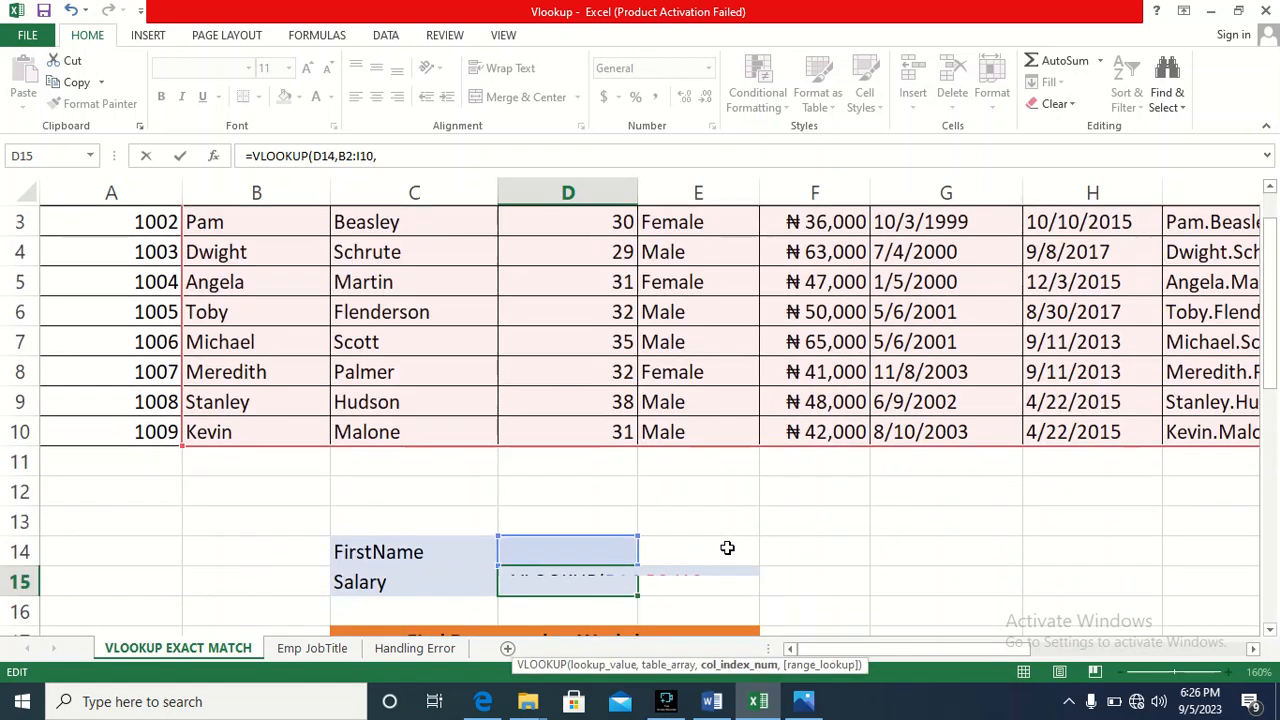
scroll(727, 533, "up", 2)
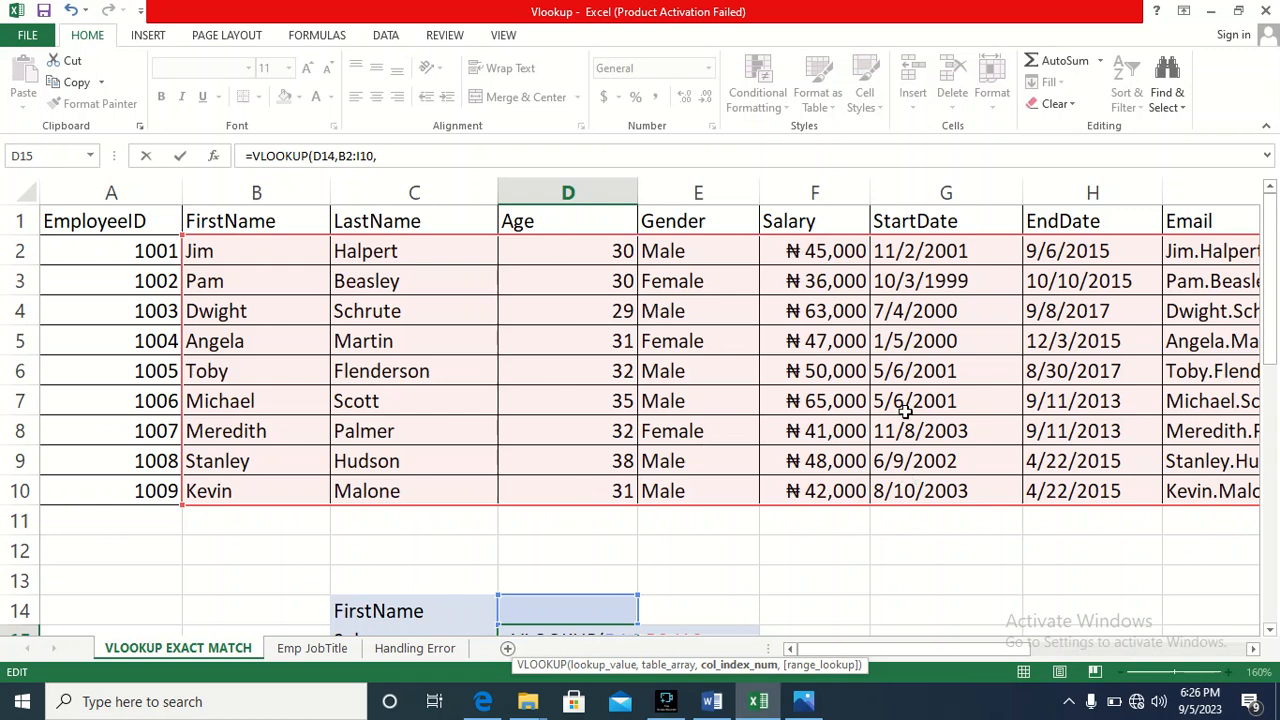
scroll(822, 357, "down", 2)
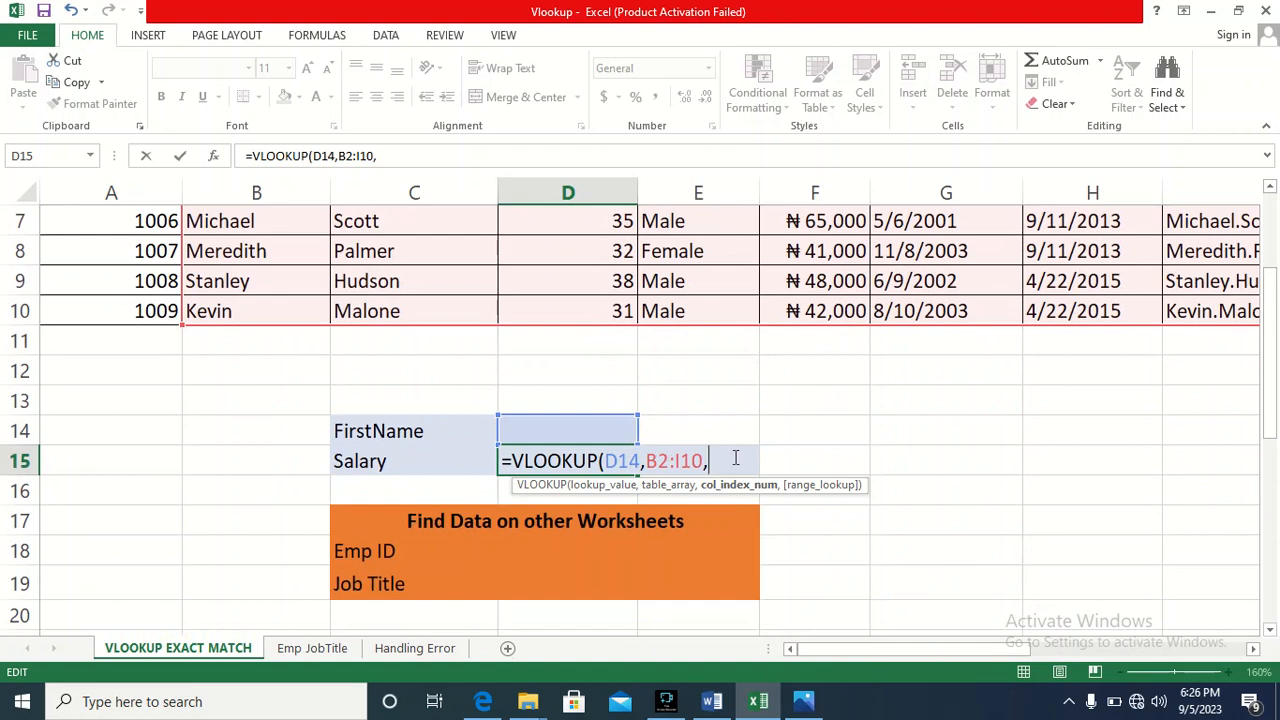
type("5,")
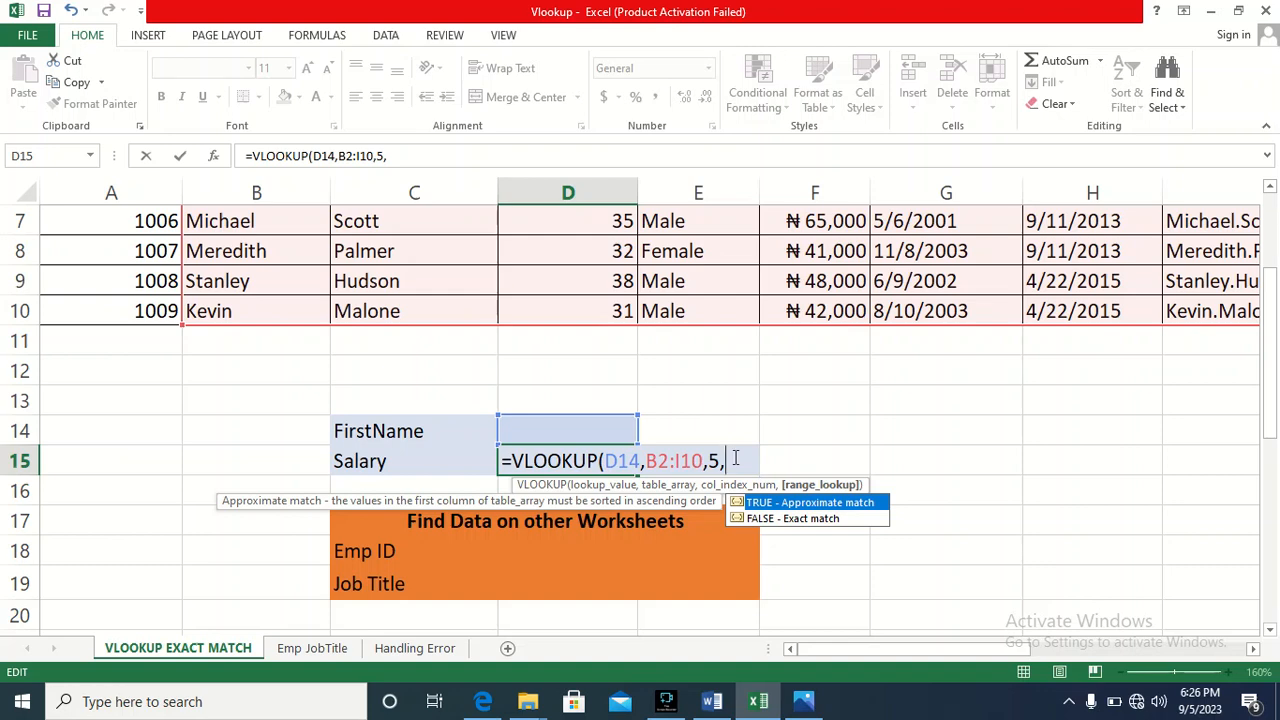
key("Down")
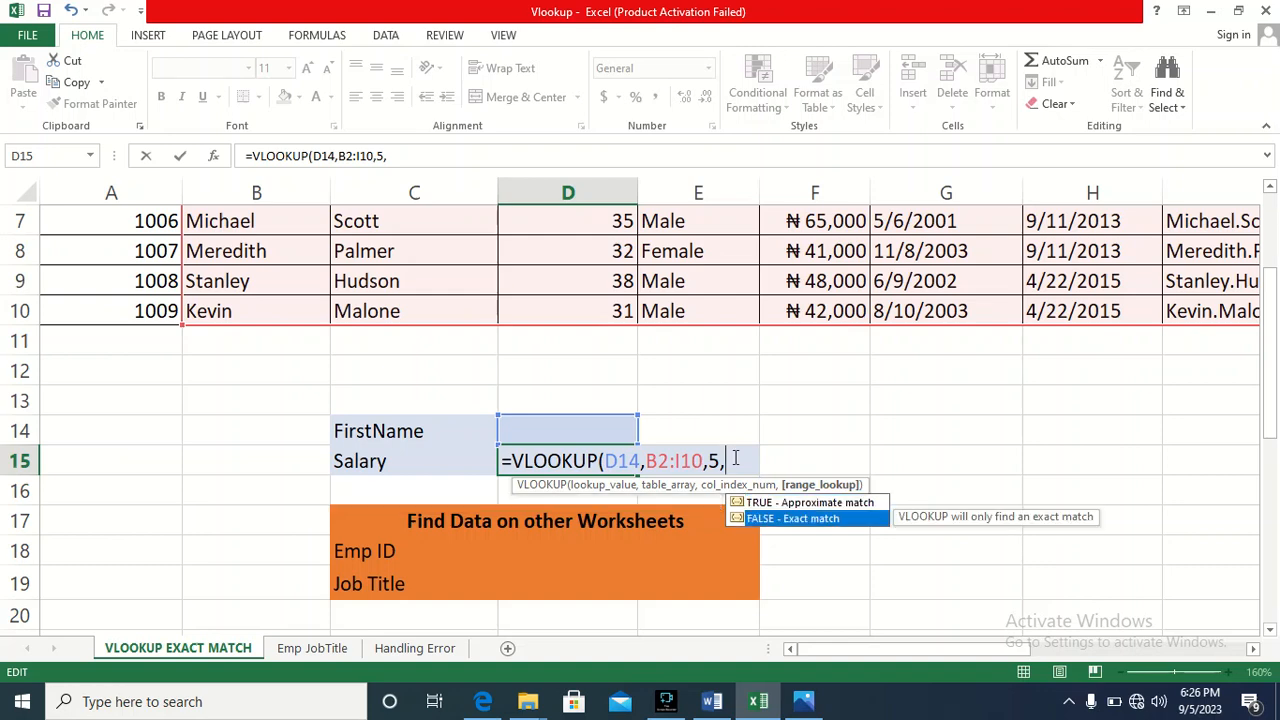
key("Tab")
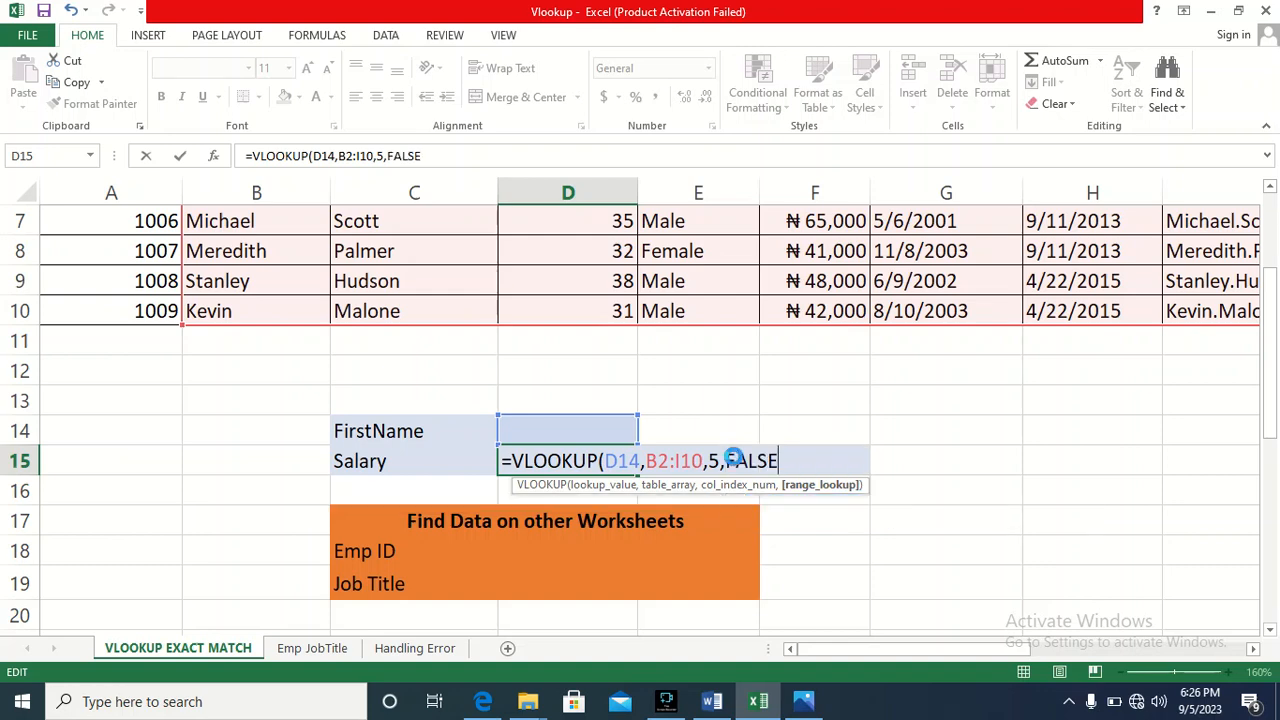
key("Return")
left_click(590, 458)
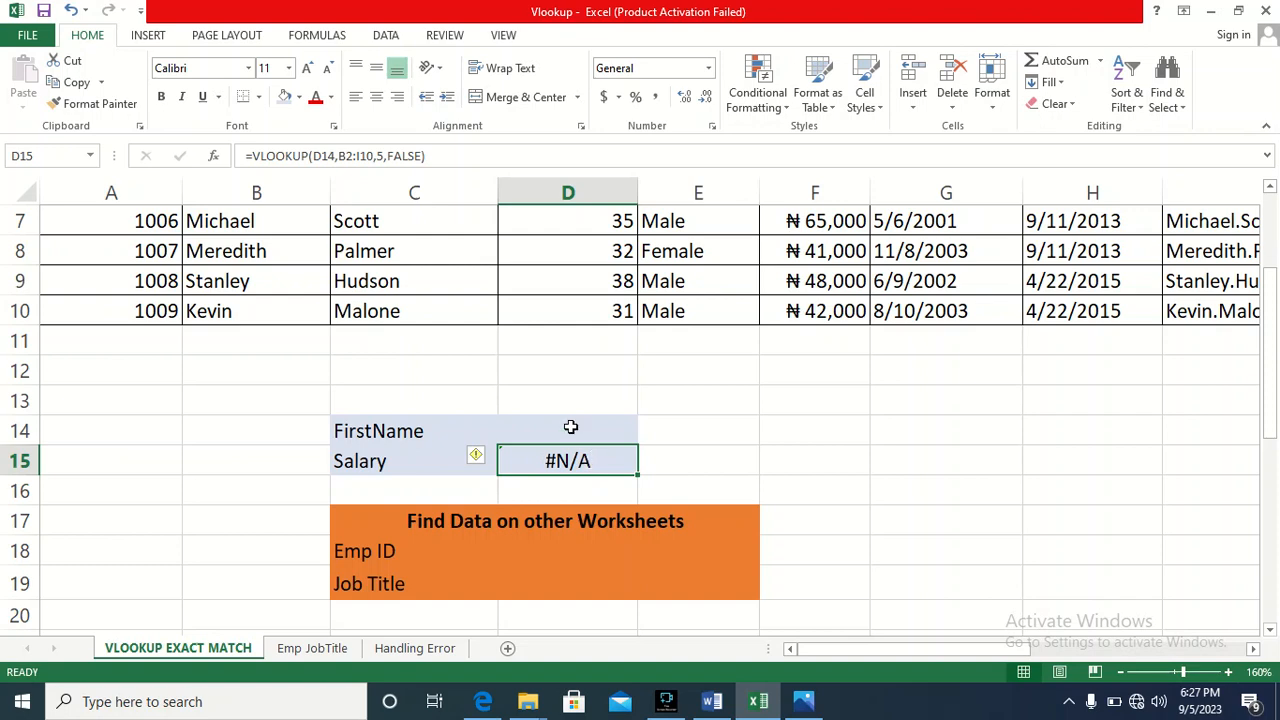
Enter the first name from row 2 of the employee table in D14 and check the salary lookup in D15.
left_click(570, 427)
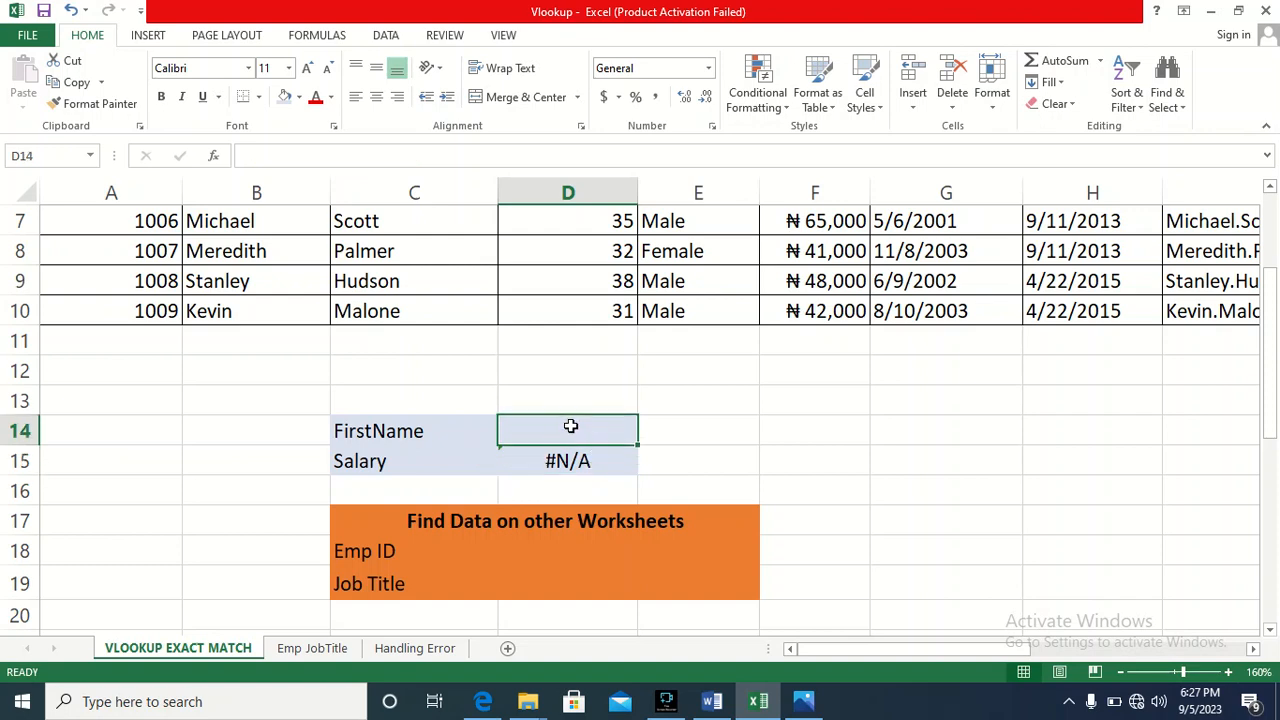
type("Jim")
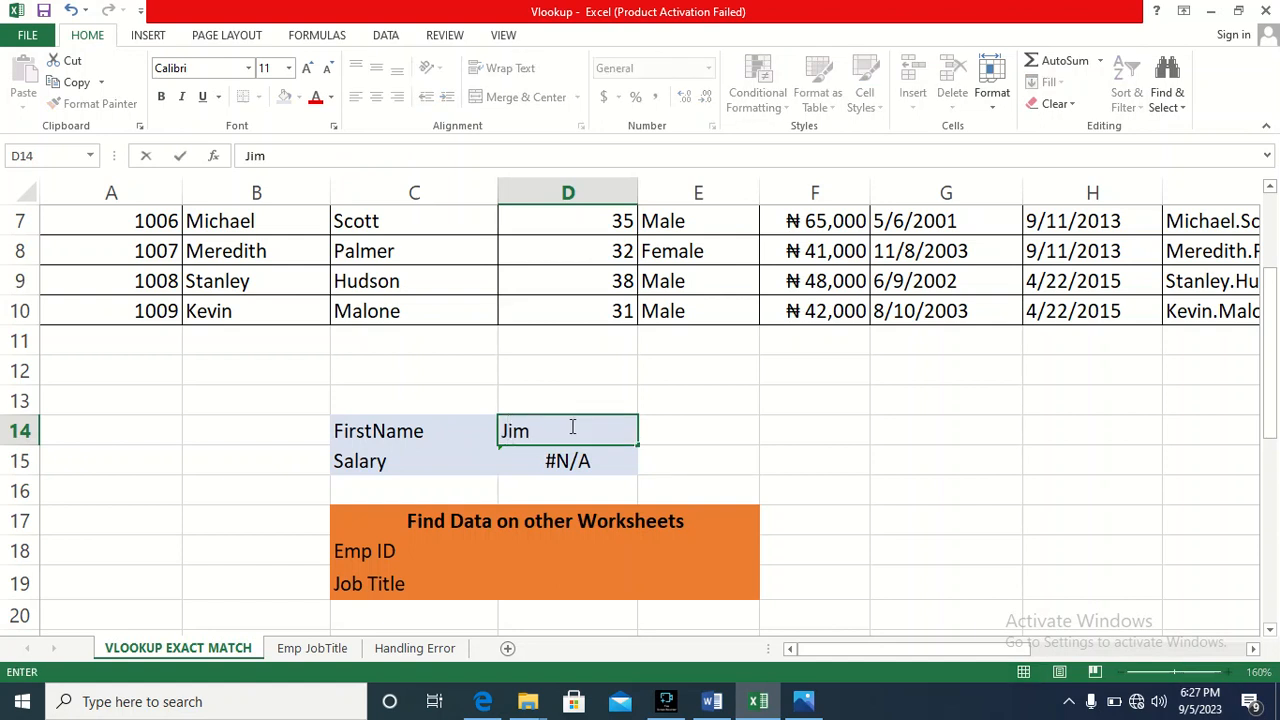
key("Return")
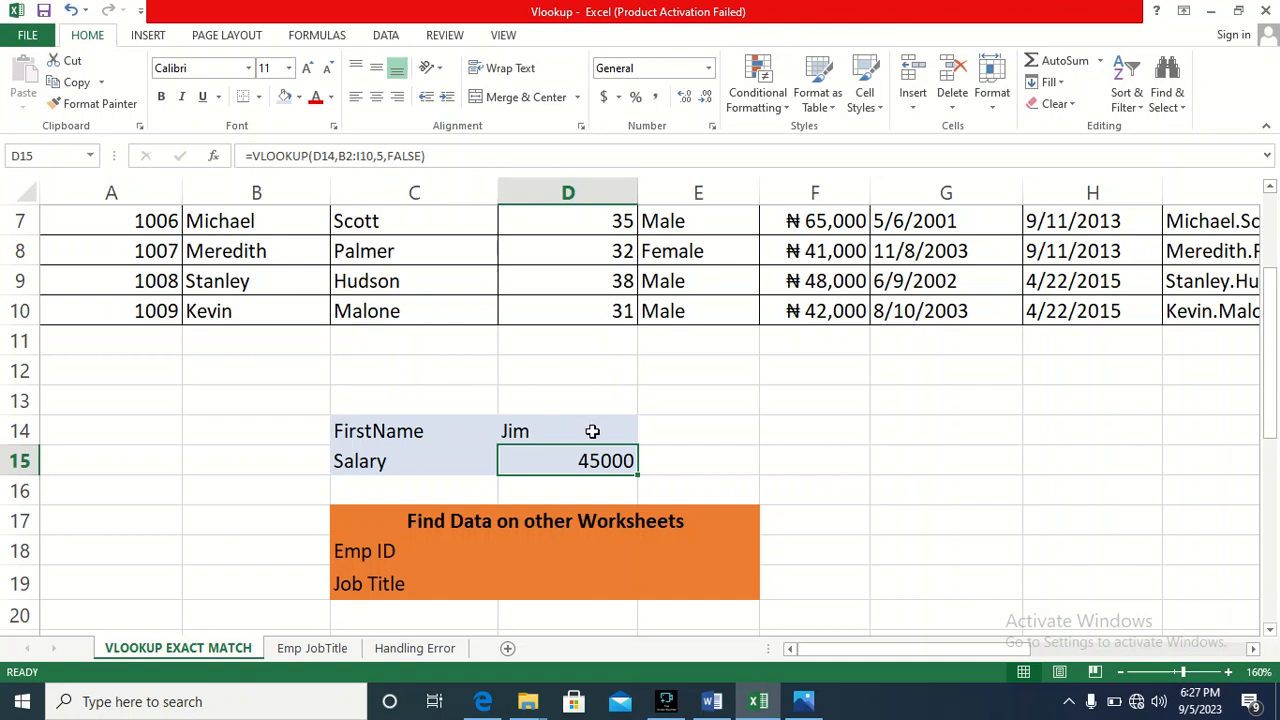
left_click(592, 431)
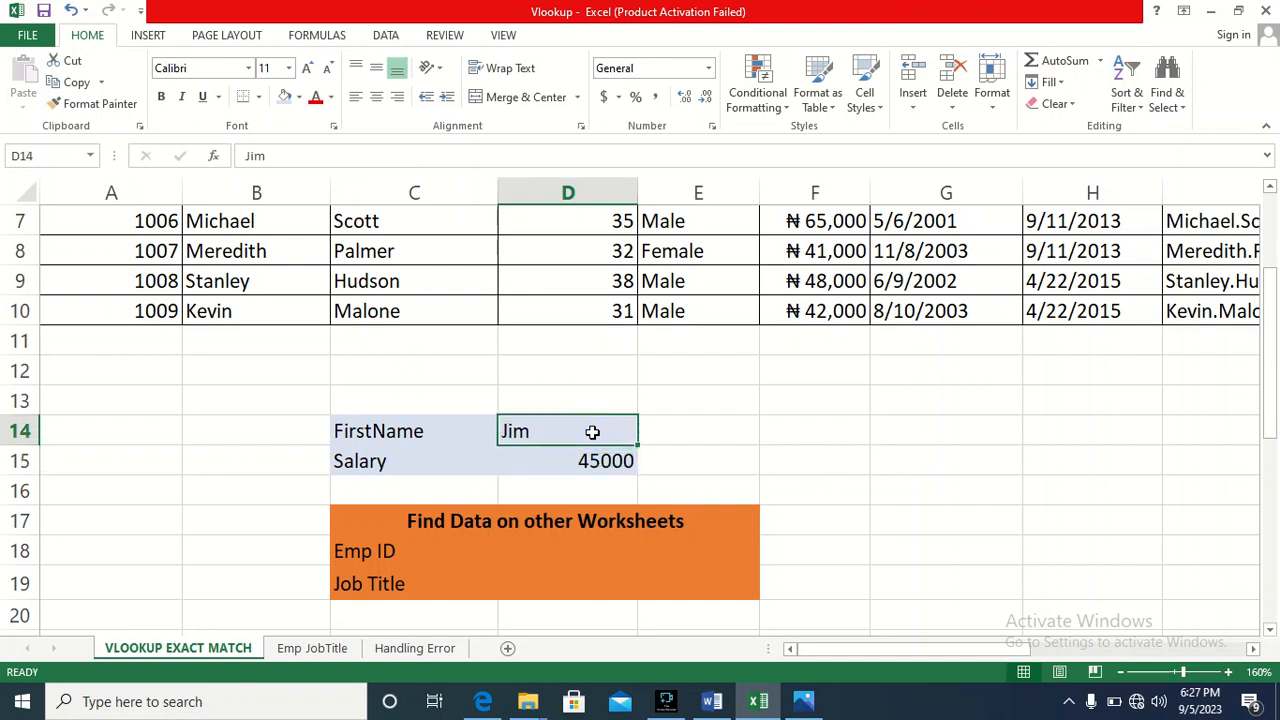
left_click(598, 462)
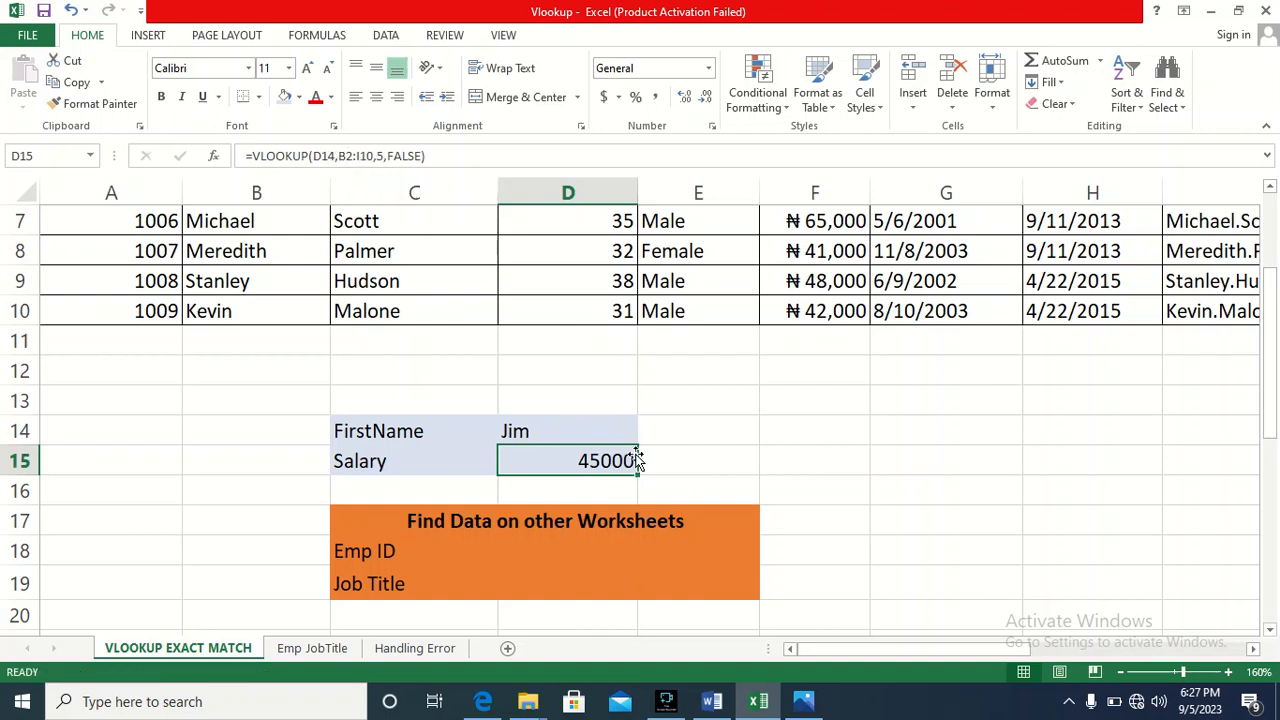
Review the arguments of the VLOOKUP formula in the Salary cell D15.
left_click(515, 155)
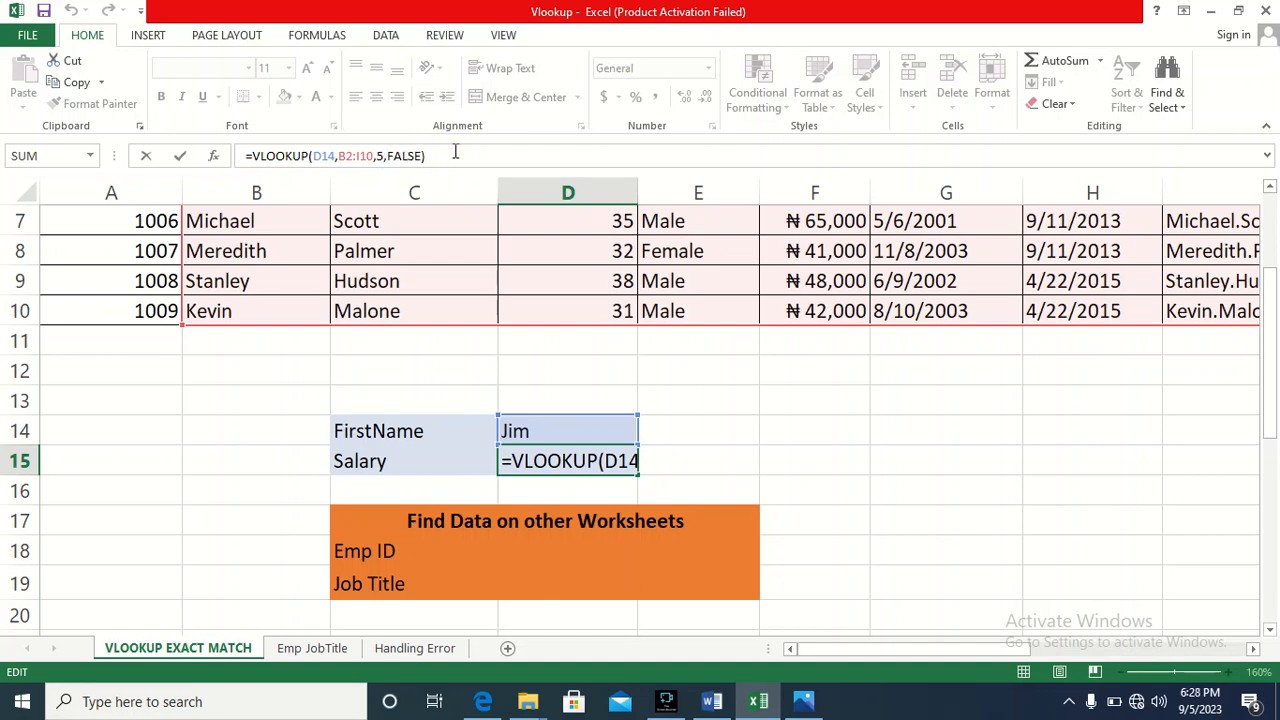
key("Return")
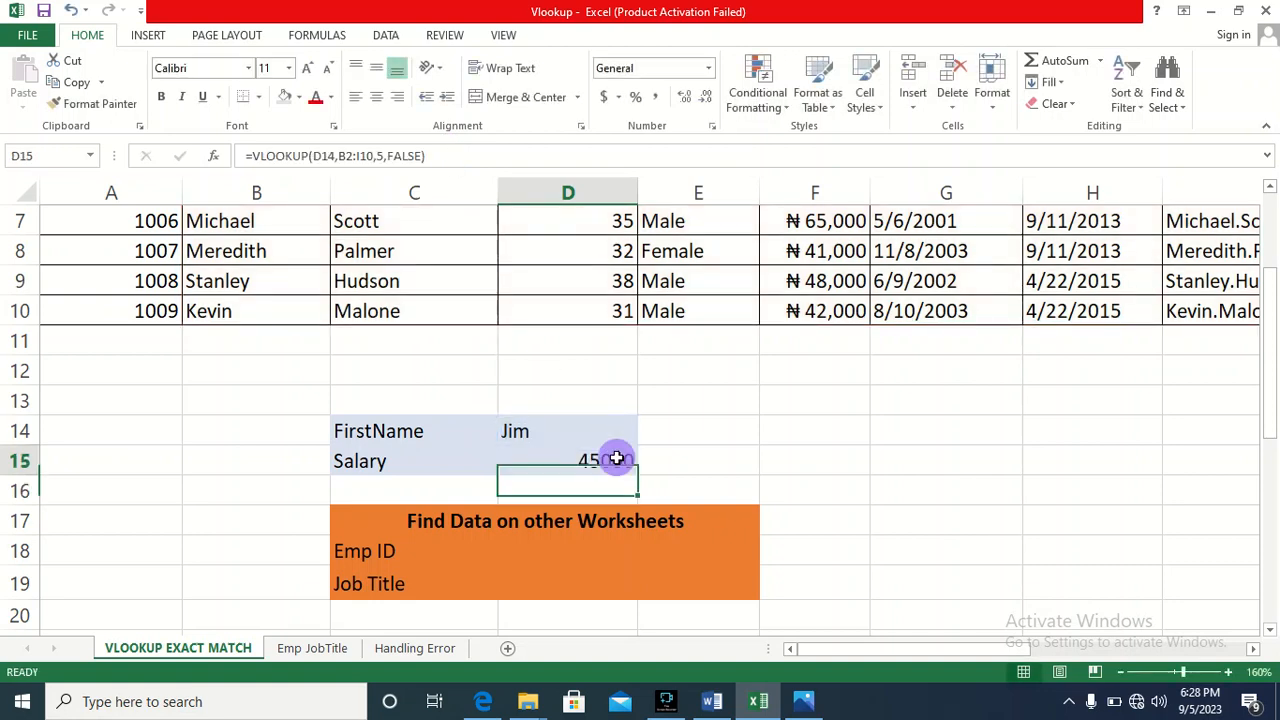
left_click(617, 458)
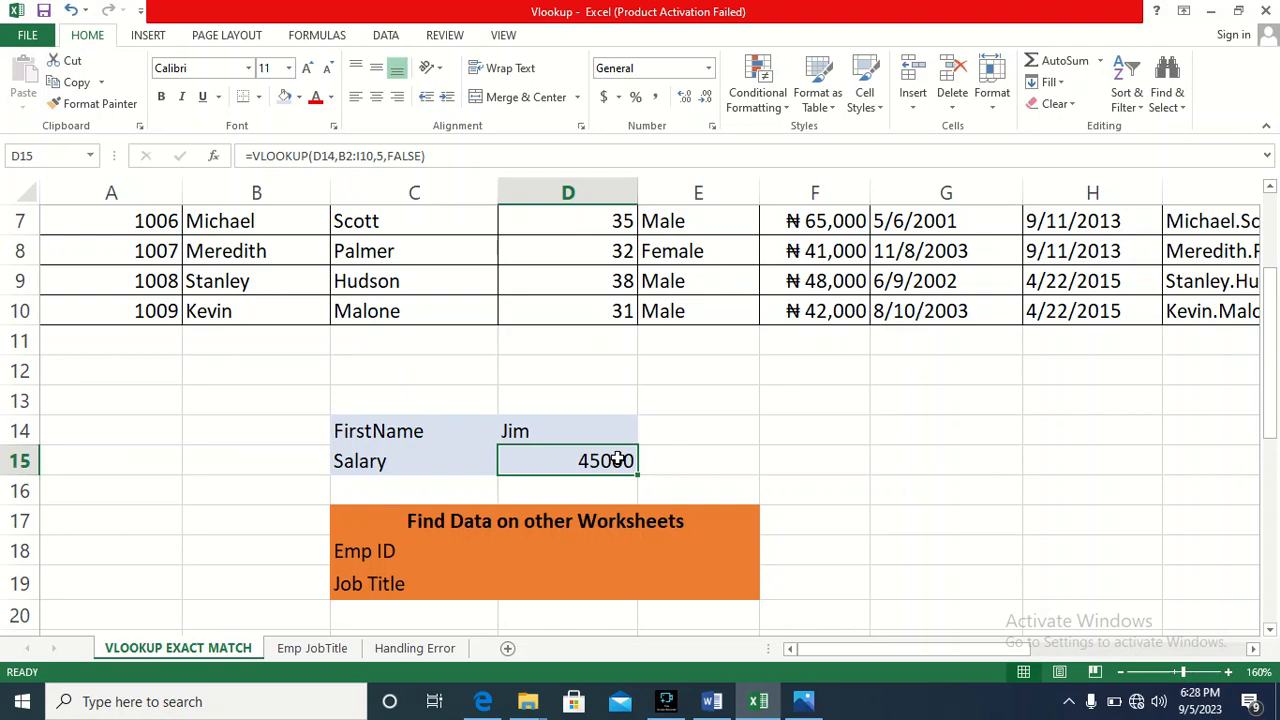
Replace the first name in D14 with one that is absent from the employee table to test the exact match.
scroll(617, 458, "down", 3)
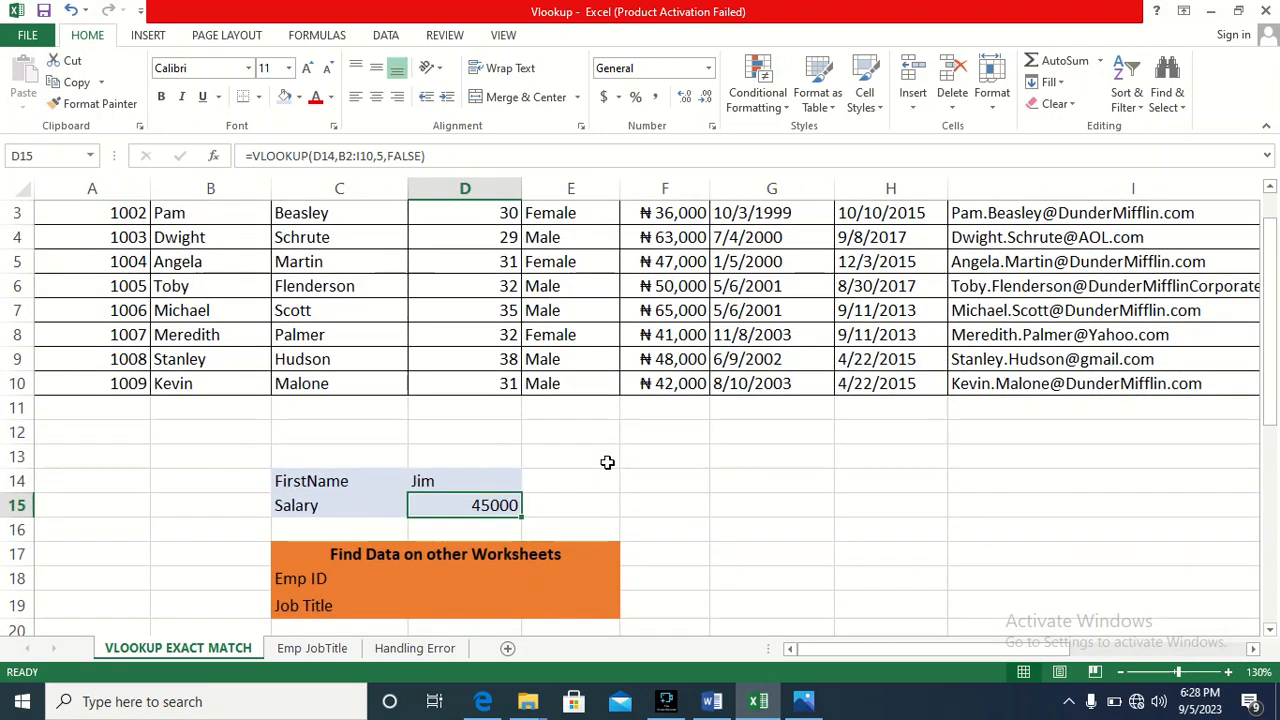
scroll(607, 462, "down", 1)
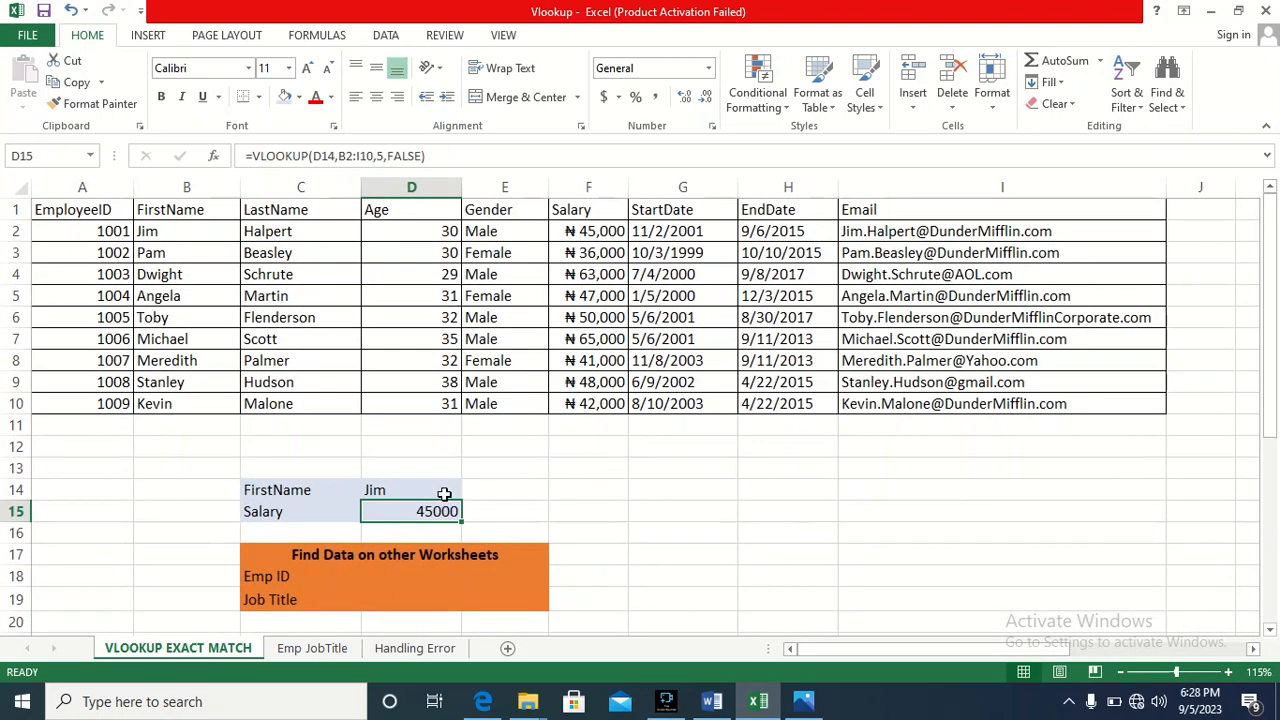
left_click(444, 494)
key("Delete")
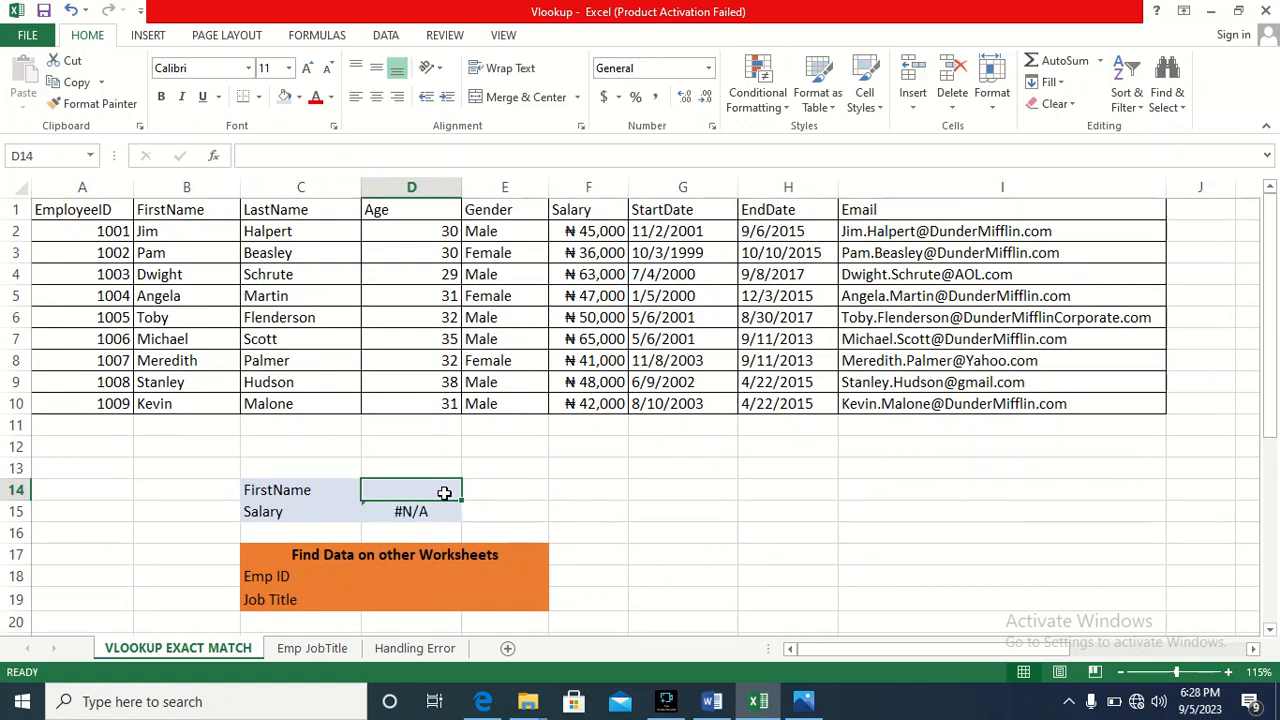
type("Ta")
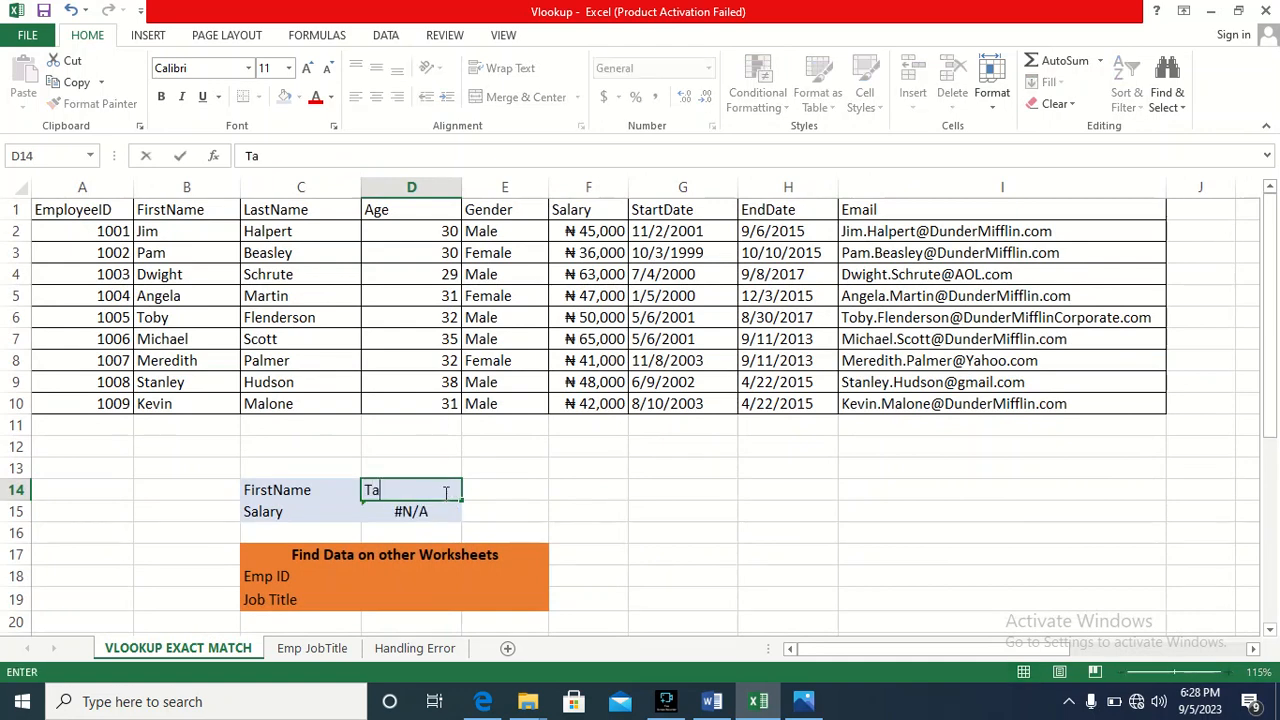
type("yo")
key("Return")
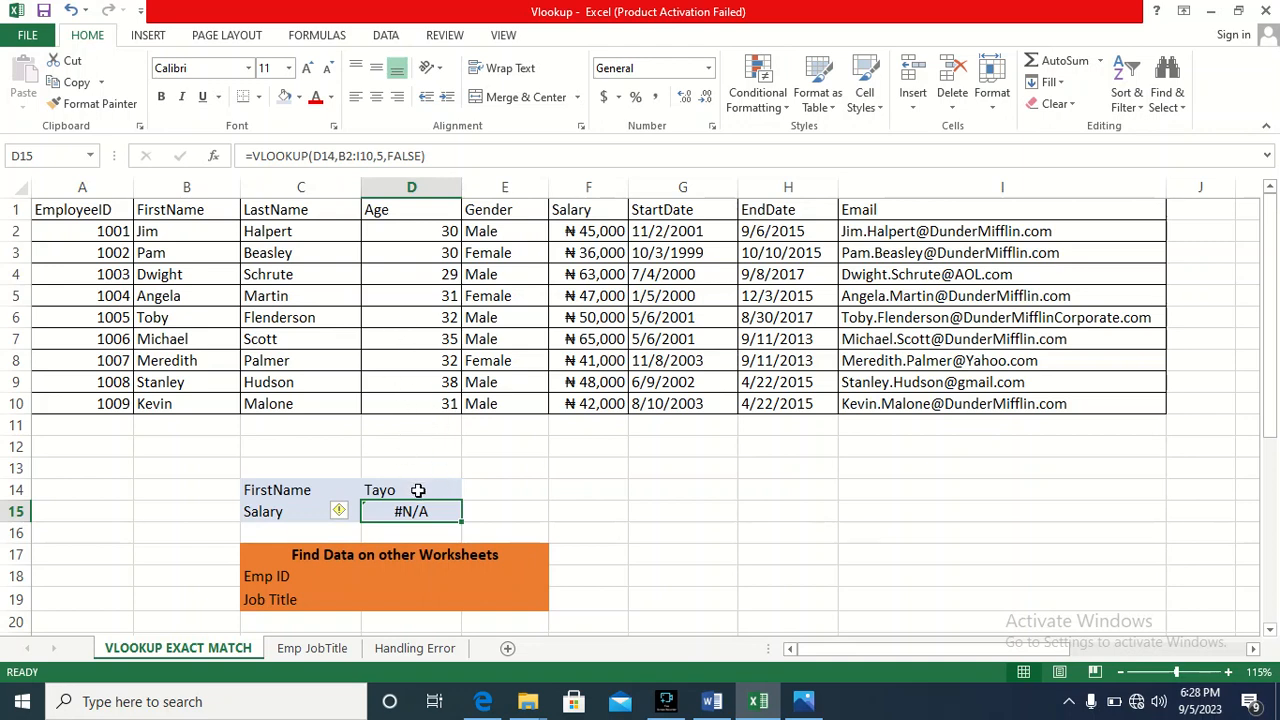
Inspect the D14 entry and the VLOOKUP formula in D15 to examine how the exact match treats the missing name.
left_click(418, 490)
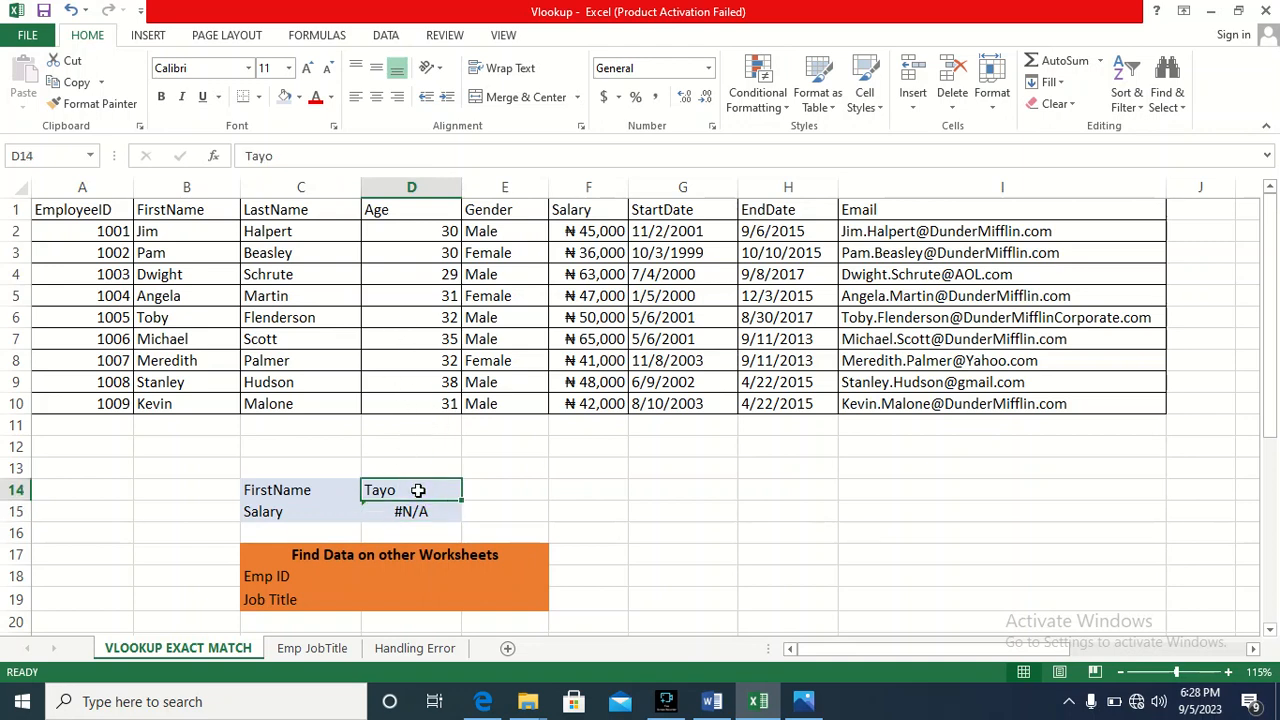
double_click(418, 490)
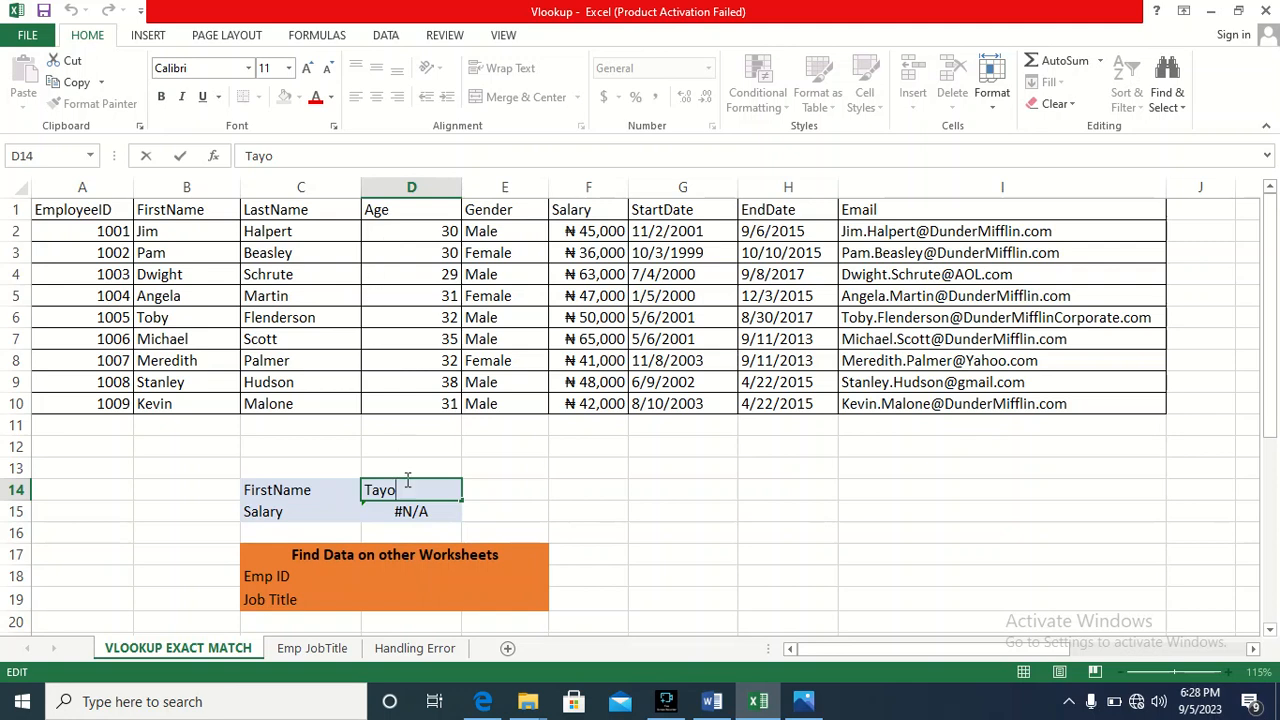
left_click(435, 517)
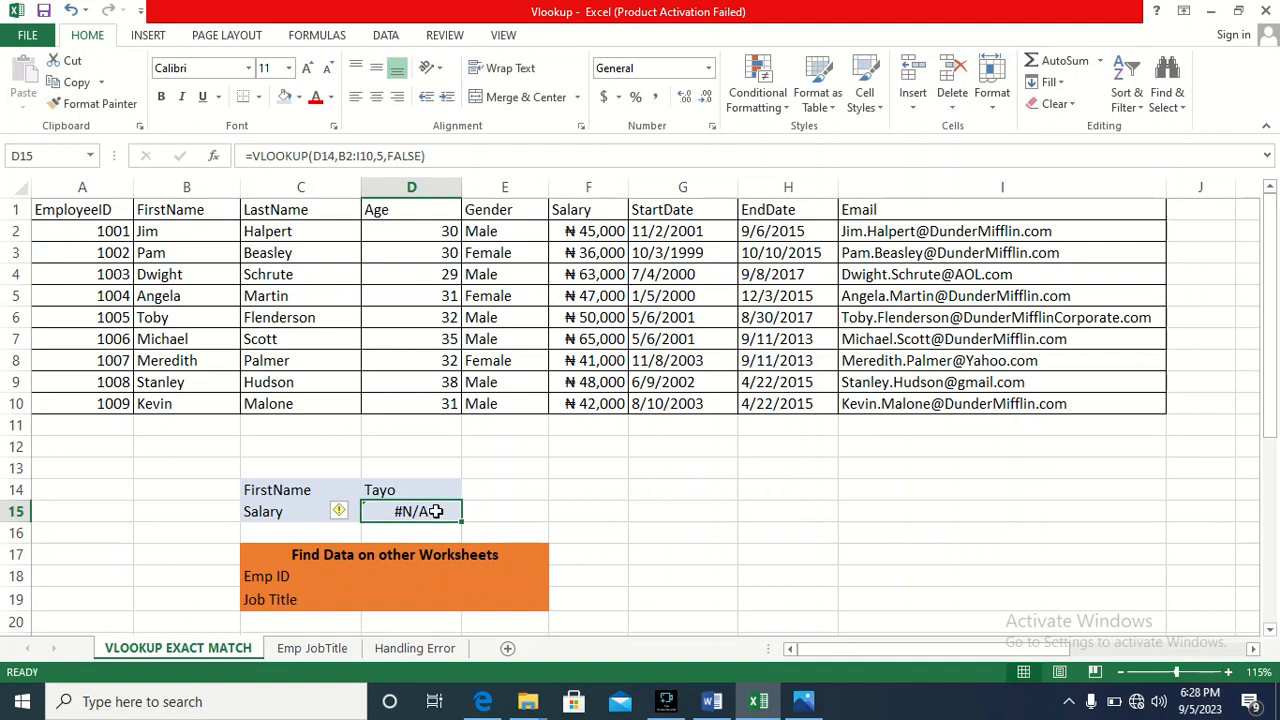
double_click(436, 511)
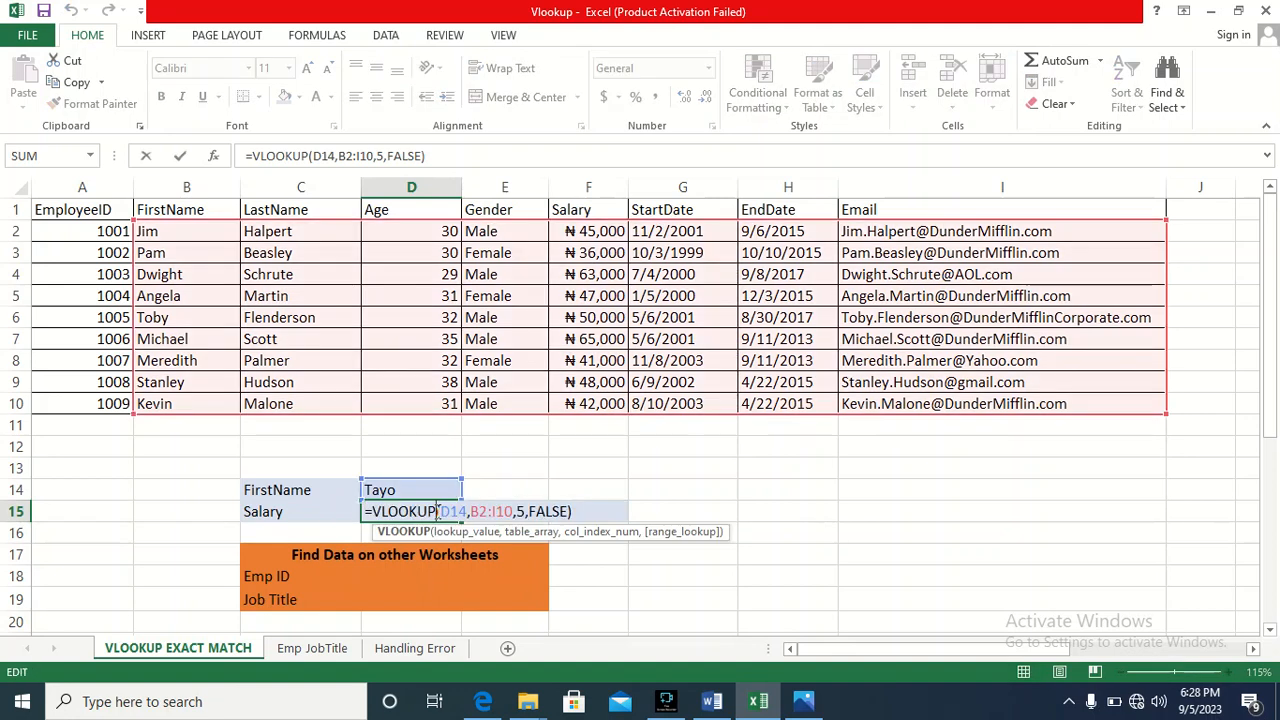
left_click(588, 517)
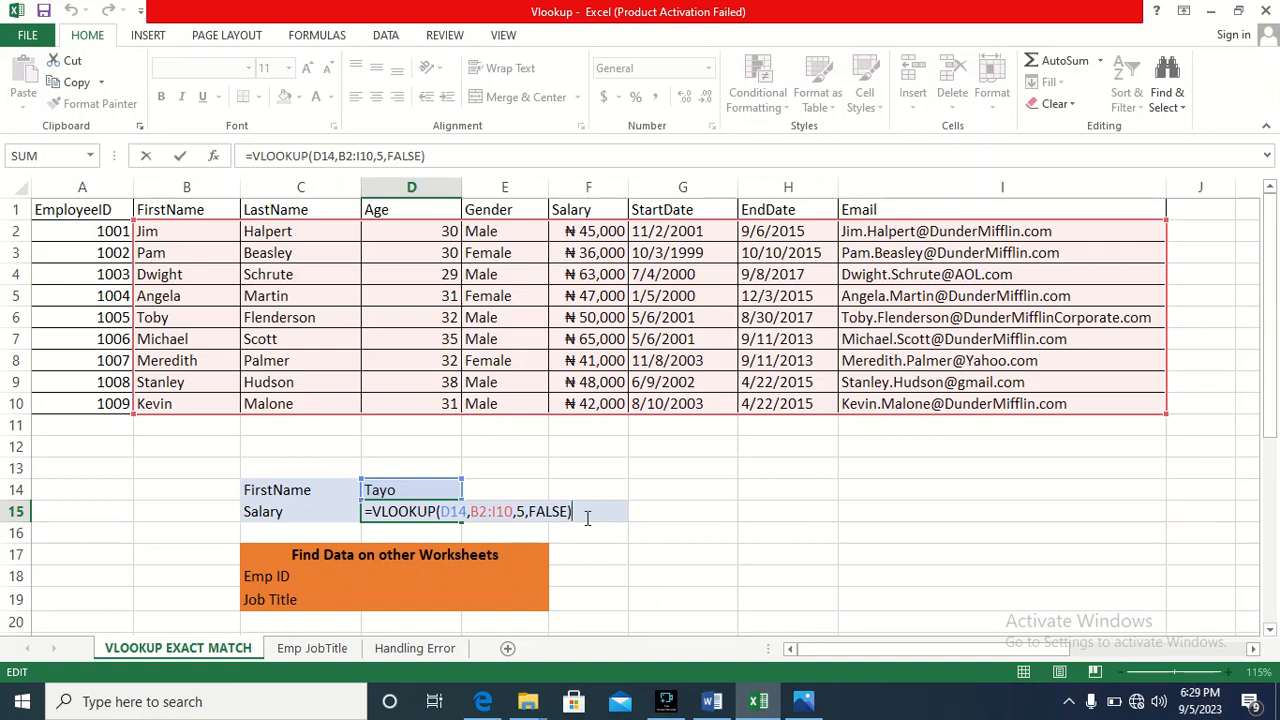
key("Return")
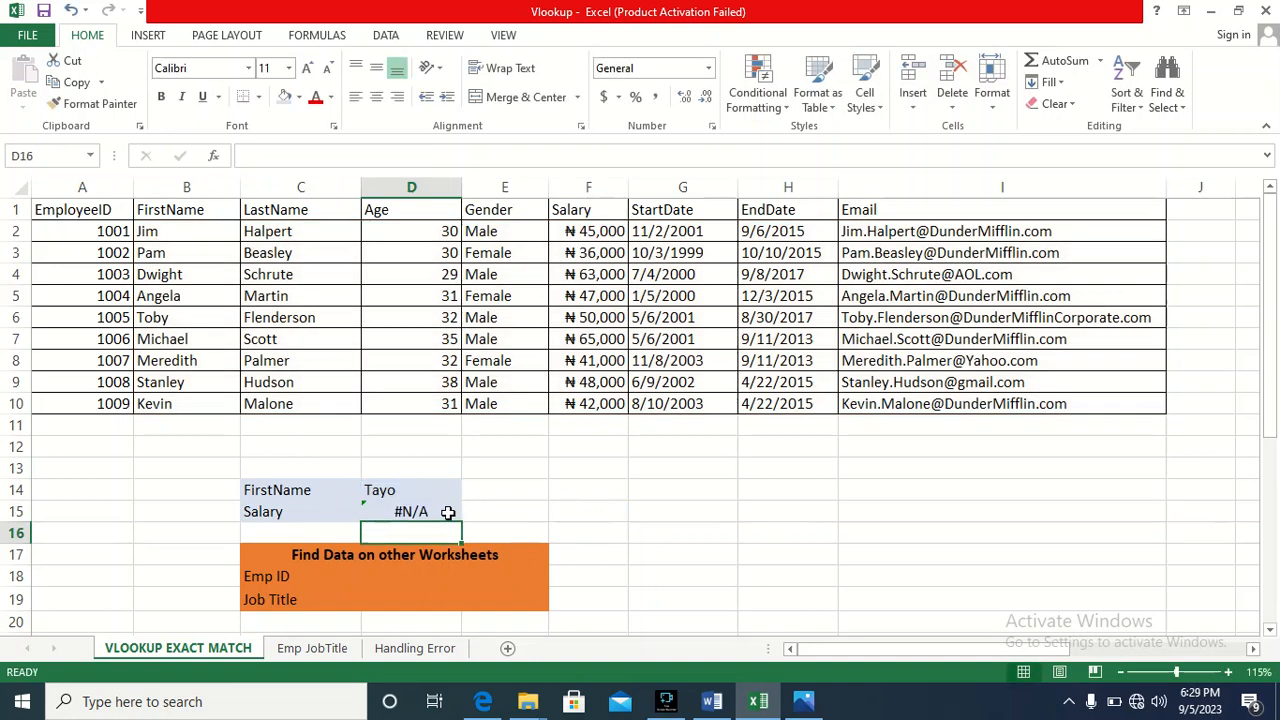
left_click(440, 512)
double_click(440, 512)
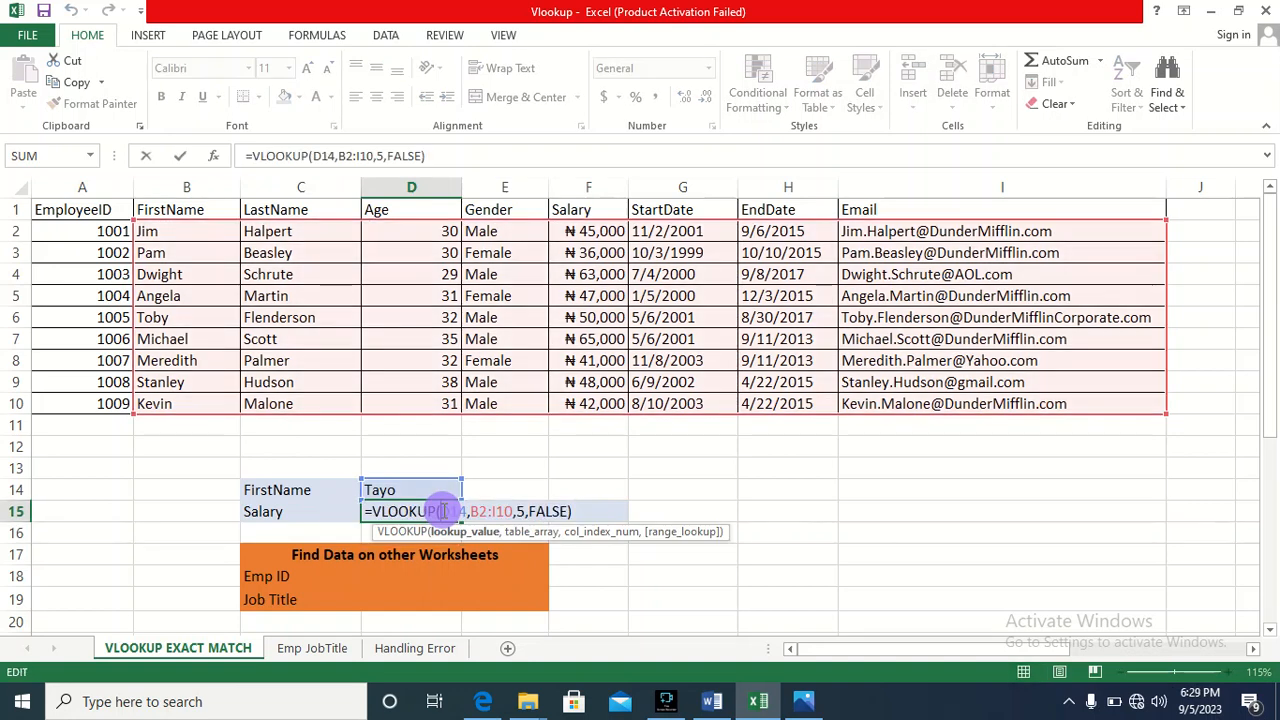
left_click(594, 513)
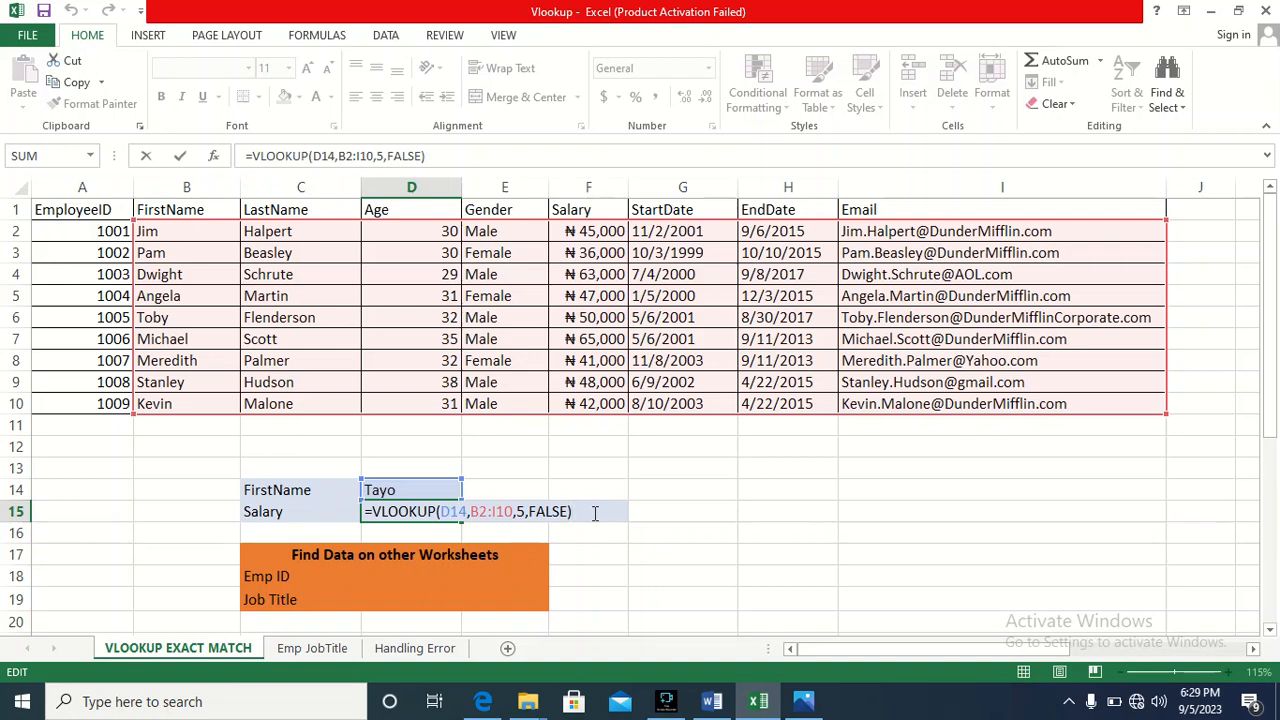
key("Return")
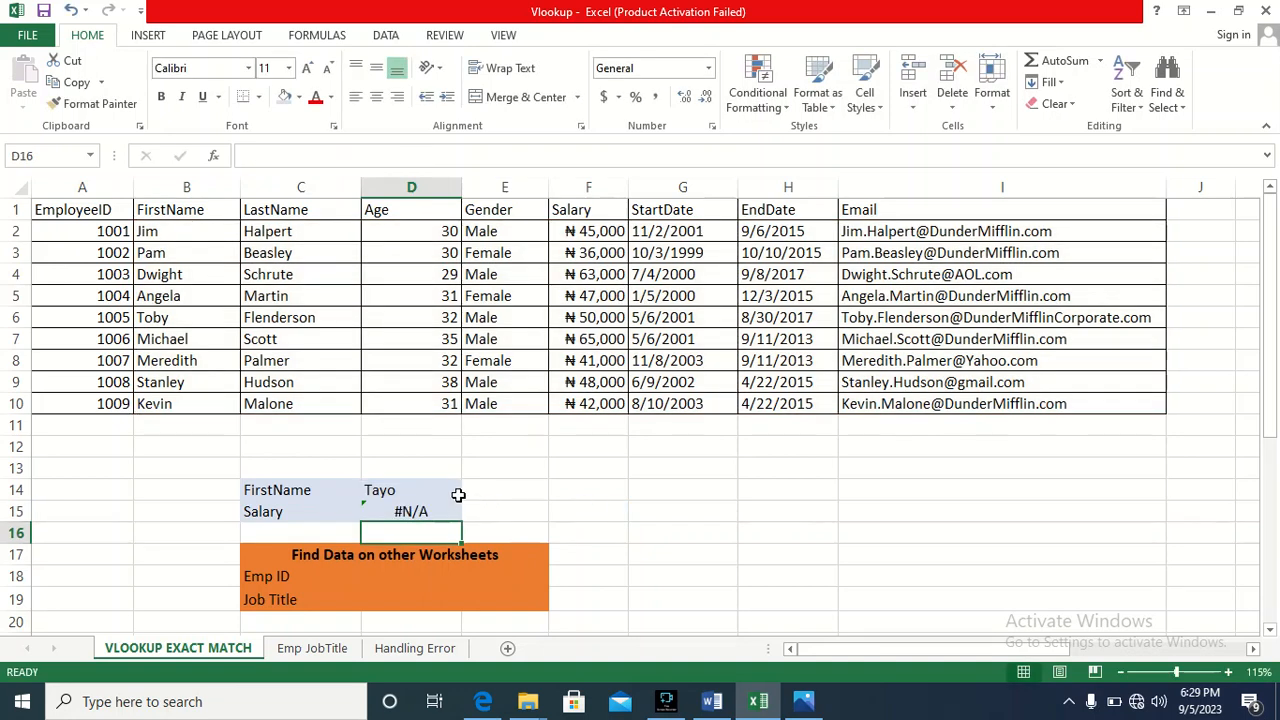
Replace the entry in D14 with the first name from row 6 of the employee table.
left_click(455, 490)
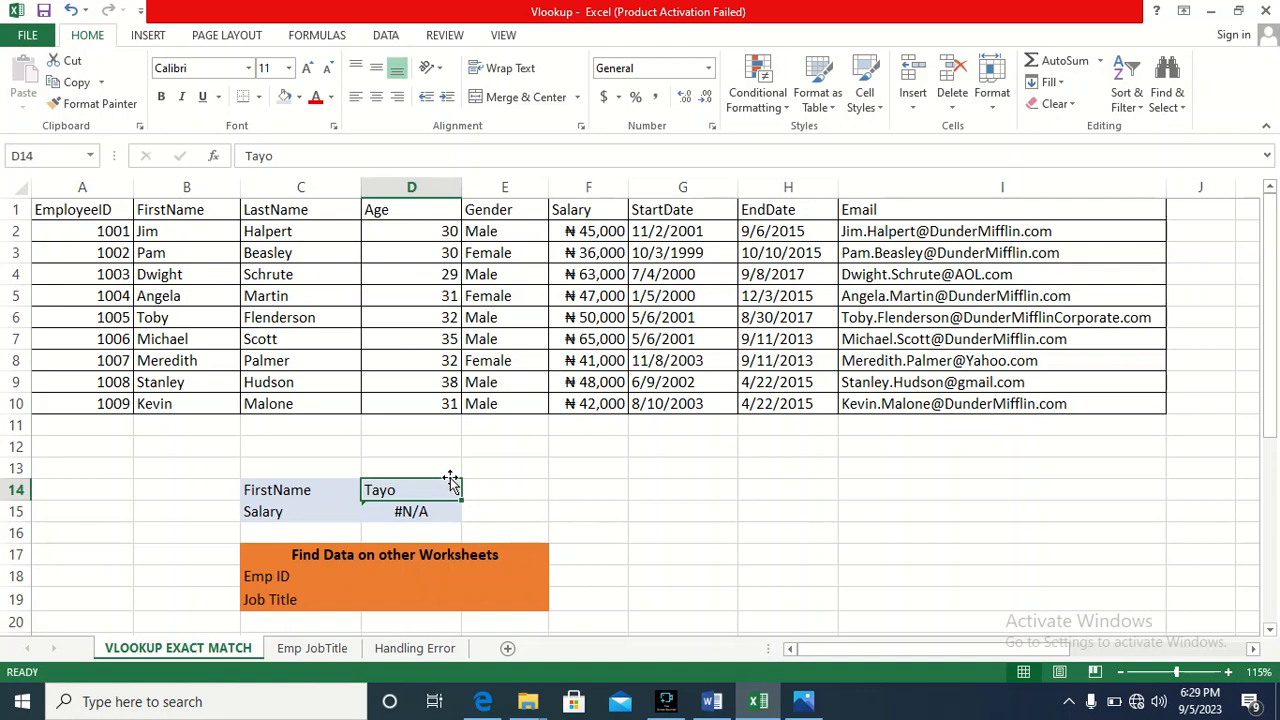
key("BackSpace")
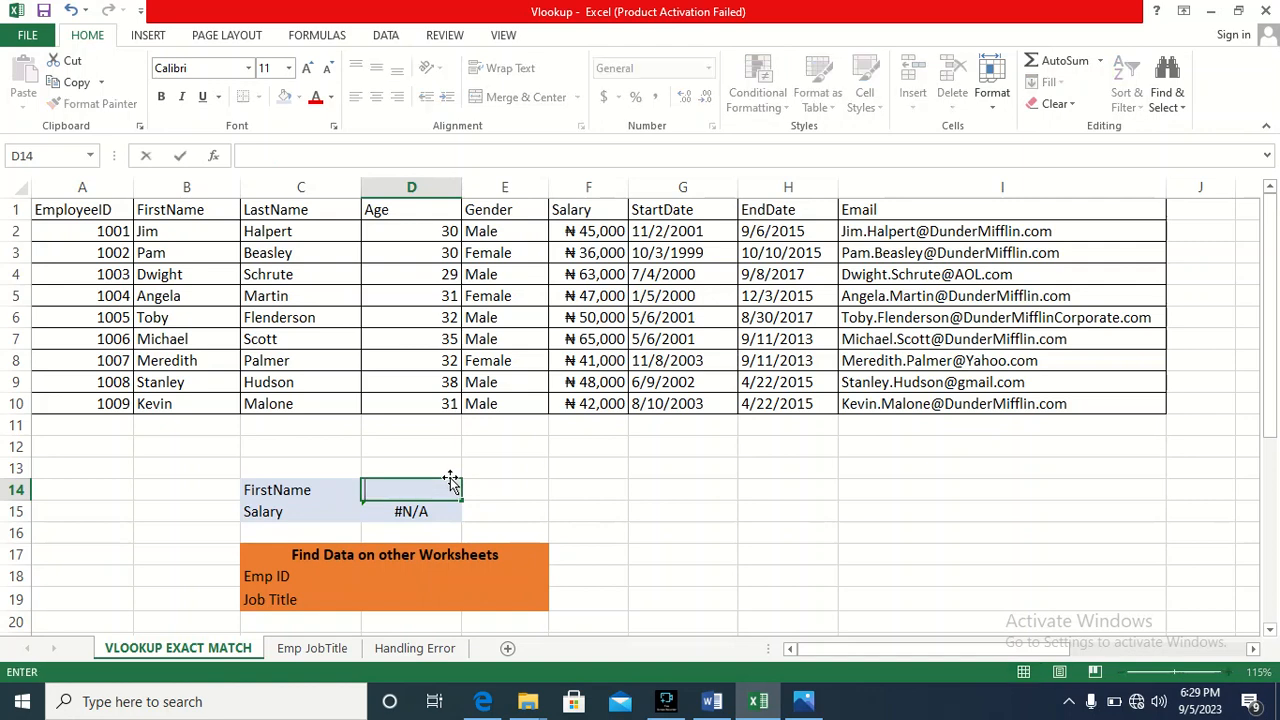
type("Toby")
key("Return")
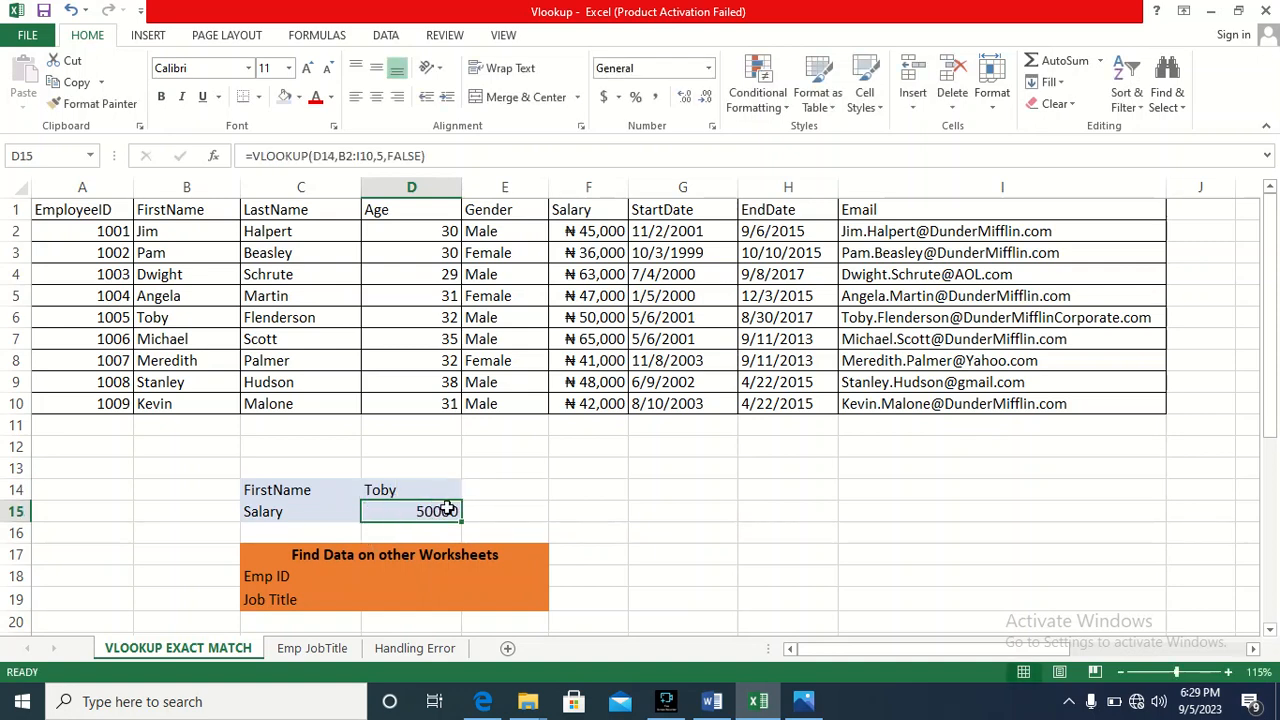
Examine the EmployeeID and JobTitle columns in A1:B10 of the Emp JobTitle worksheet as the source for the Job Title lookup.
left_click(389, 592)
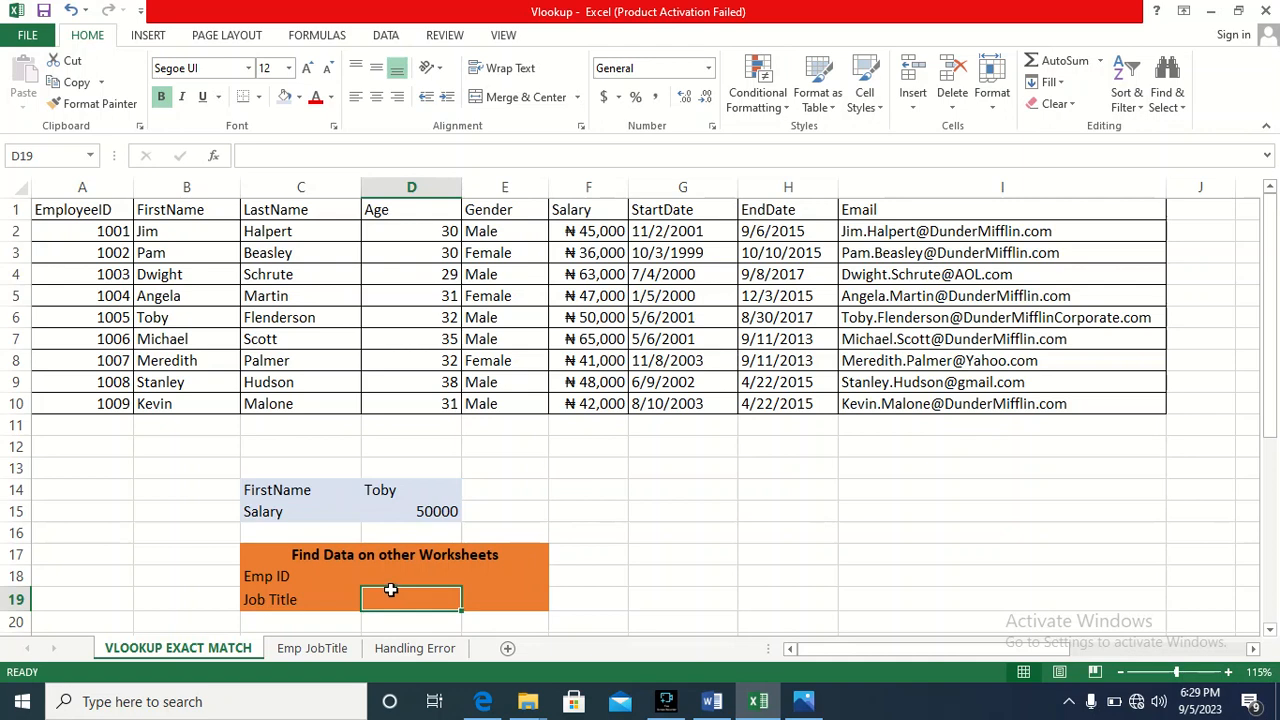
left_click(313, 649)
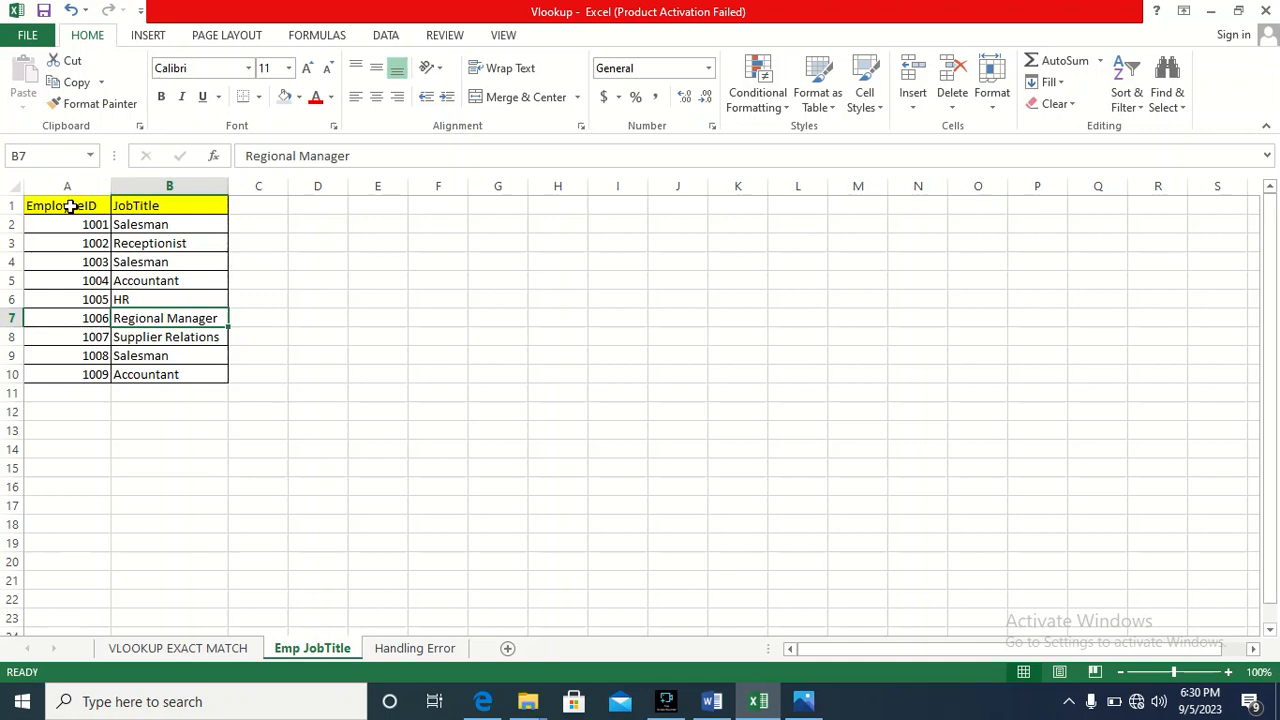
left_click_drag(71, 206, 181, 376)
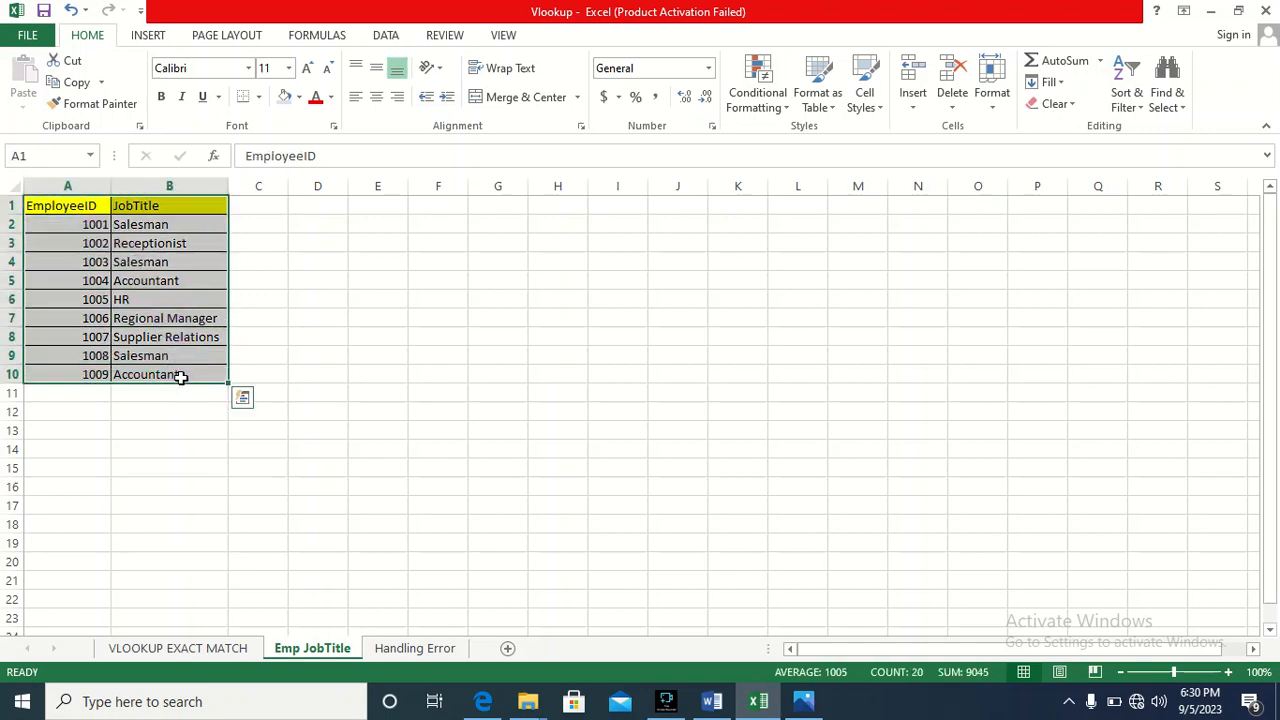
scroll(181, 376, "up", 4)
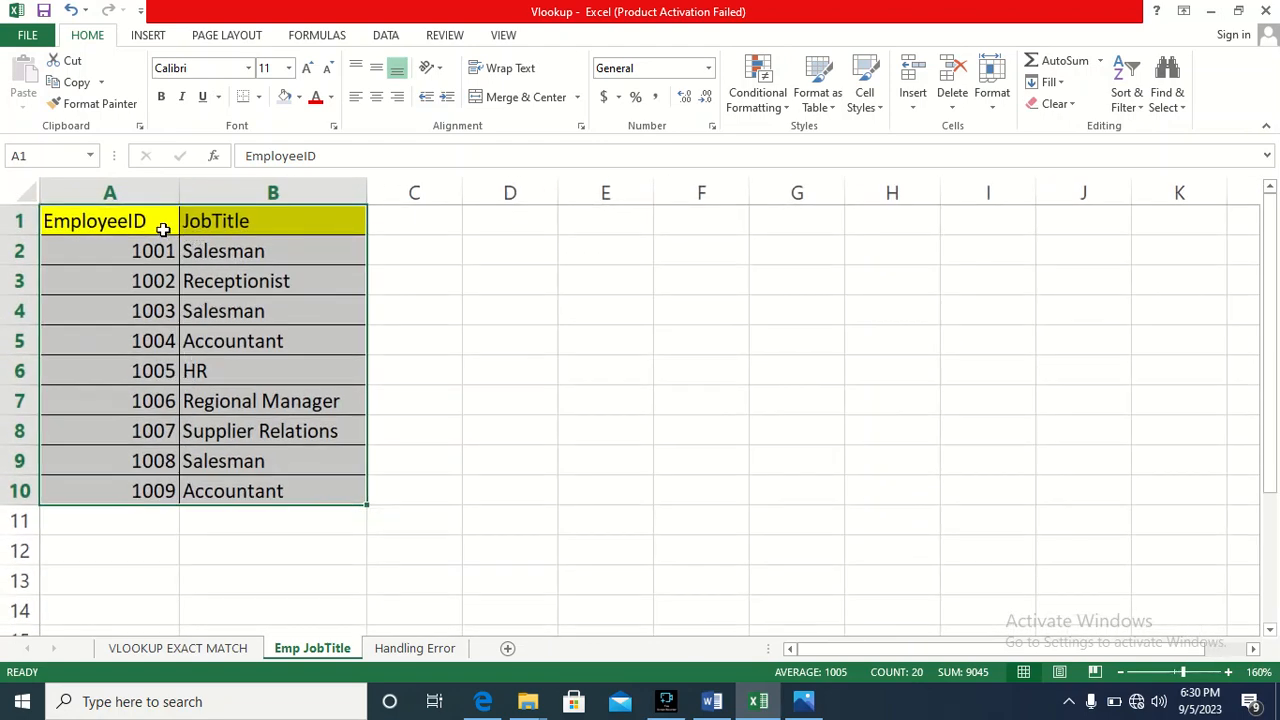
left_click(128, 218)
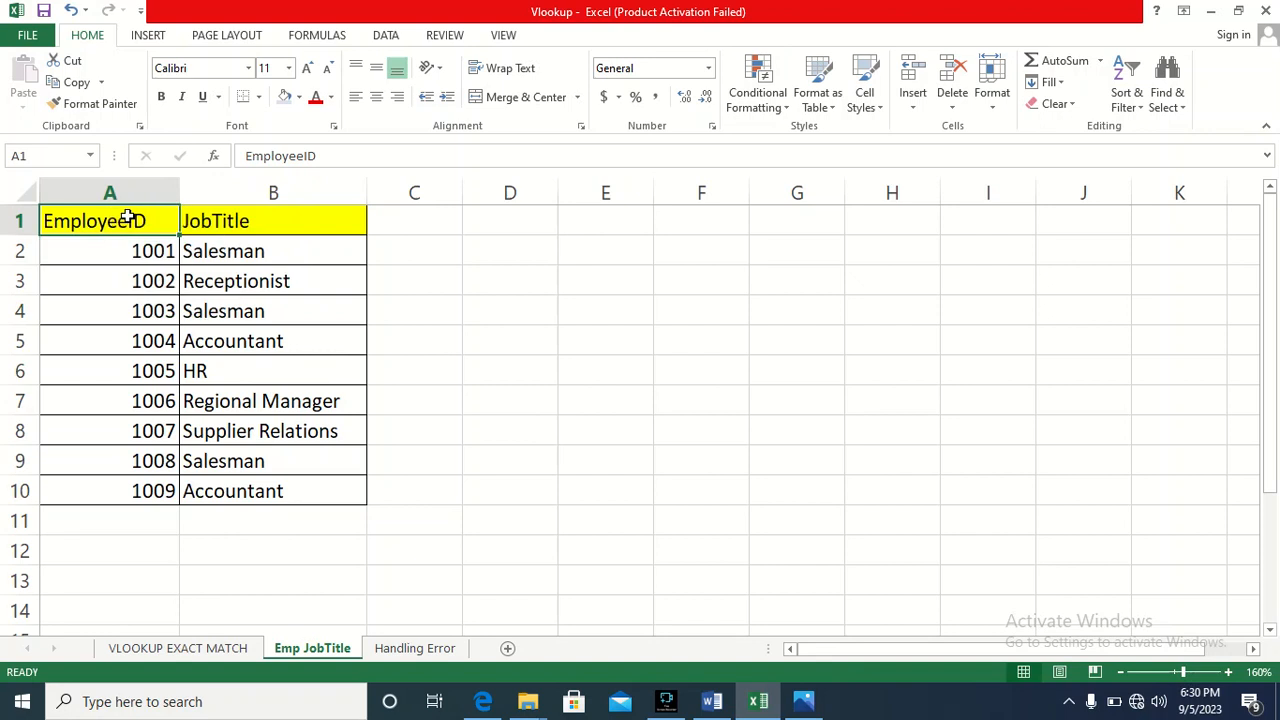
left_click(236, 221)
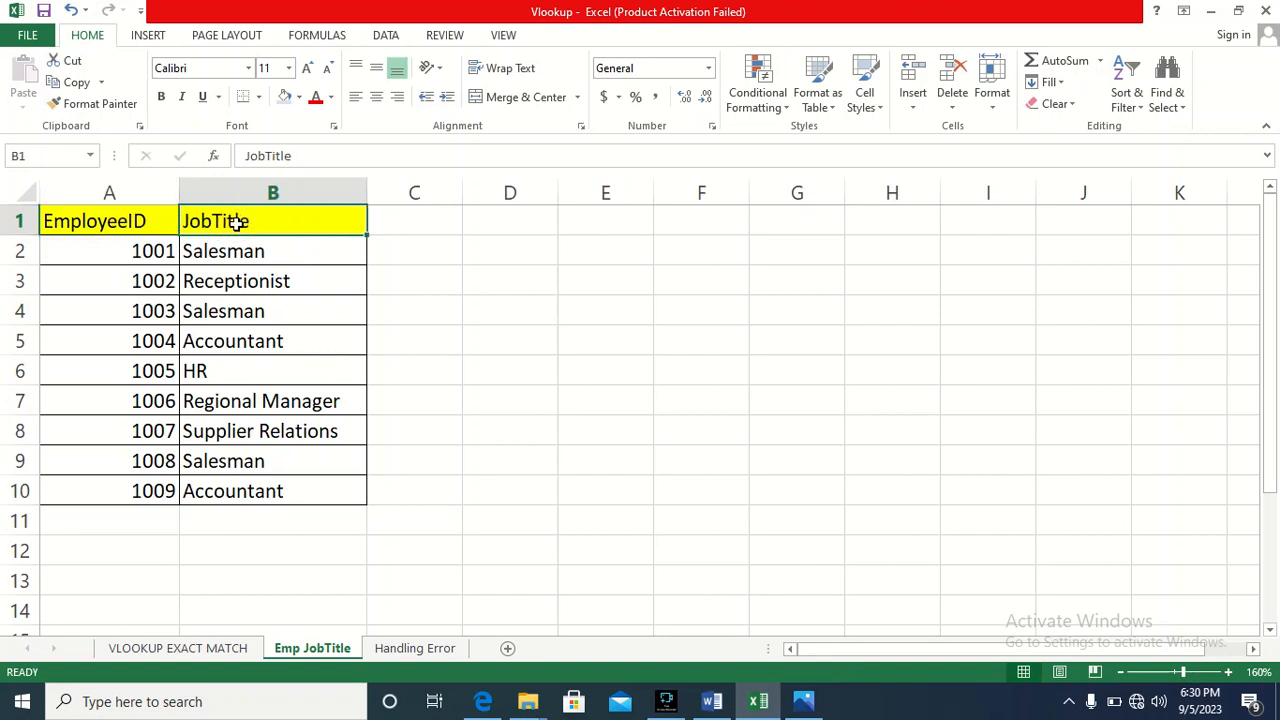
left_click(90, 220)
left_click(267, 222)
Fill the JobTitle column B1:B10 on the Emp JobTitle worksheet with light blue.
left_click_drag(256, 221, 228, 497)
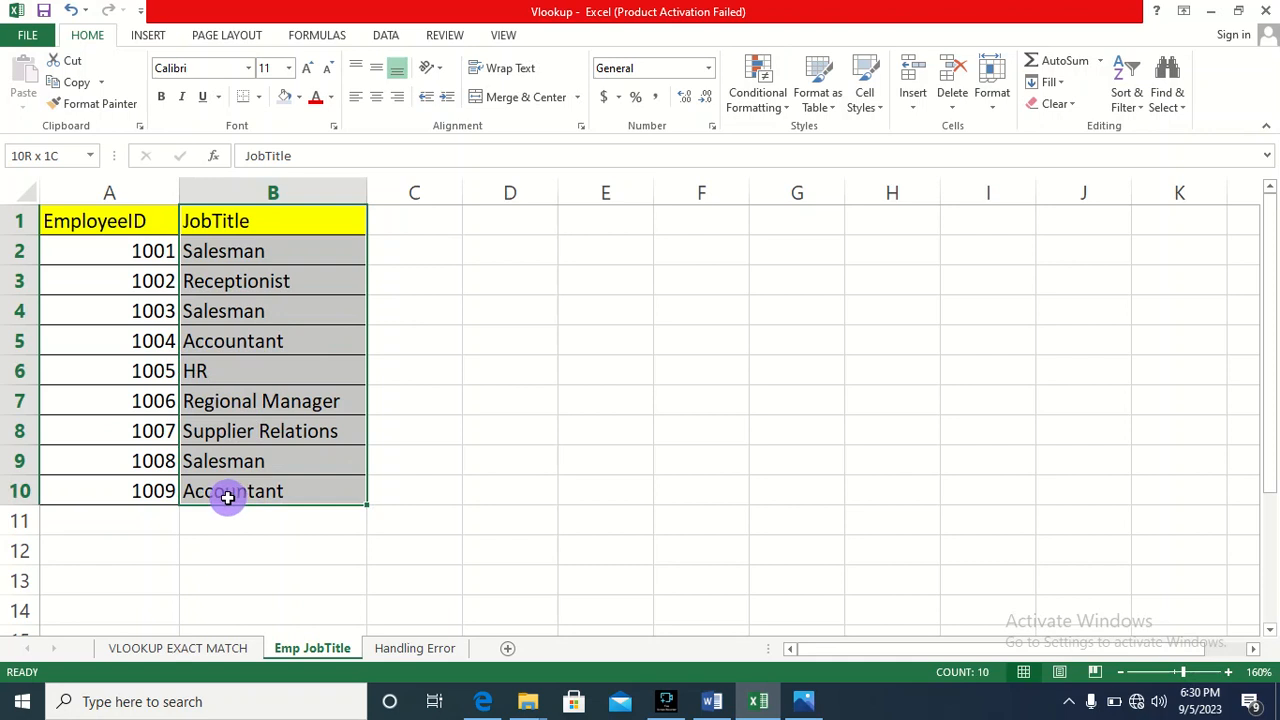
left_click(286, 97)
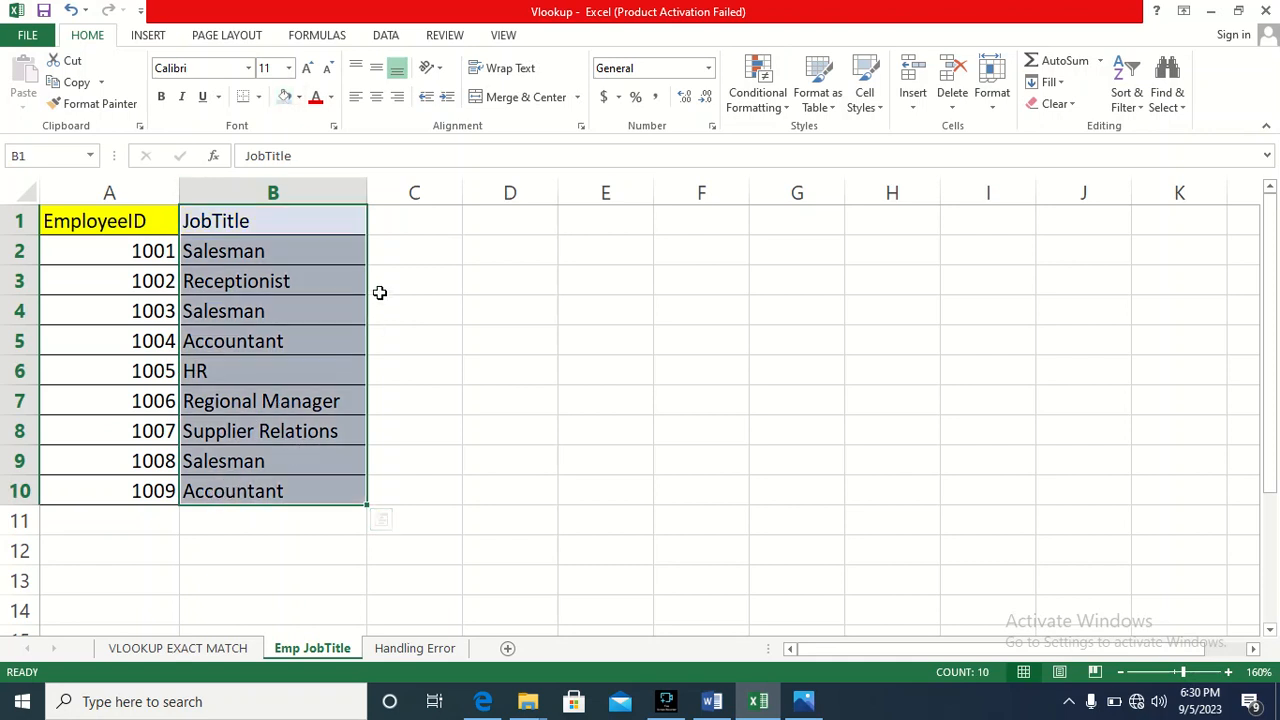
left_click_drag(483, 340, 484, 362)
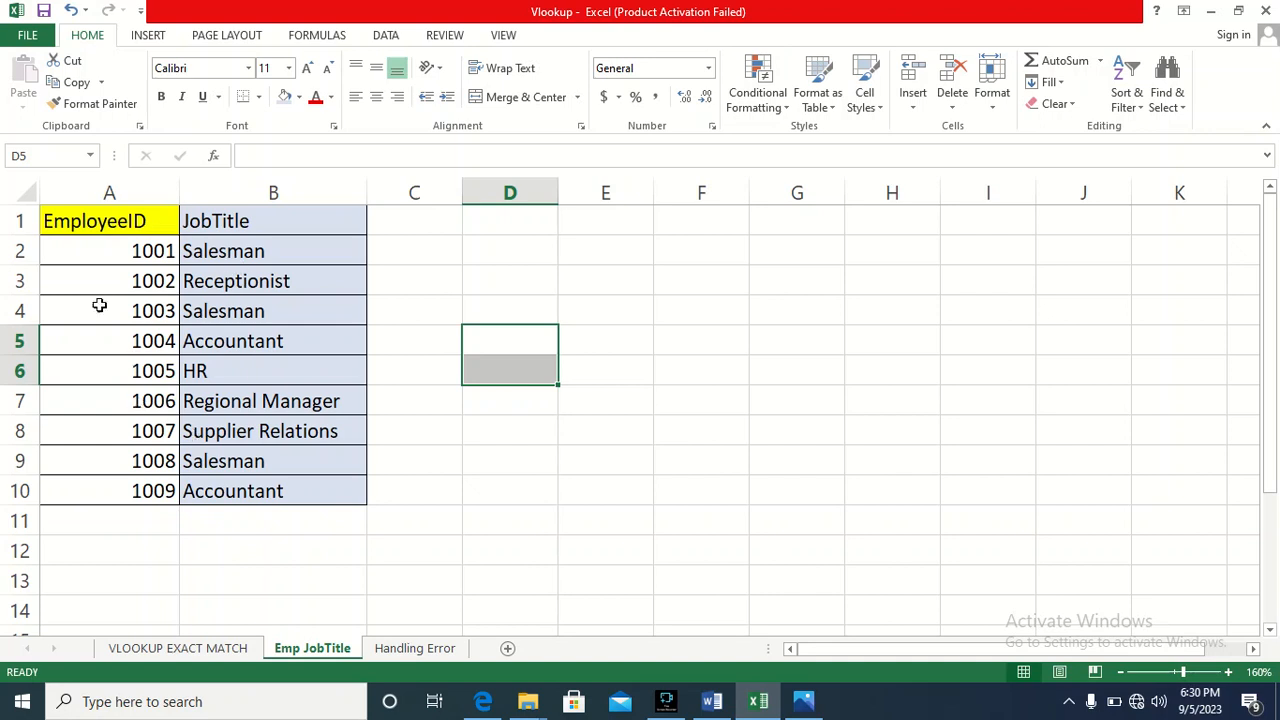
Compare the employee IDs on Emp JobTitle with the EmployeeID column A1:A10 on the VLOOKUP EXACT MATCH worksheet.
left_click(128, 256)
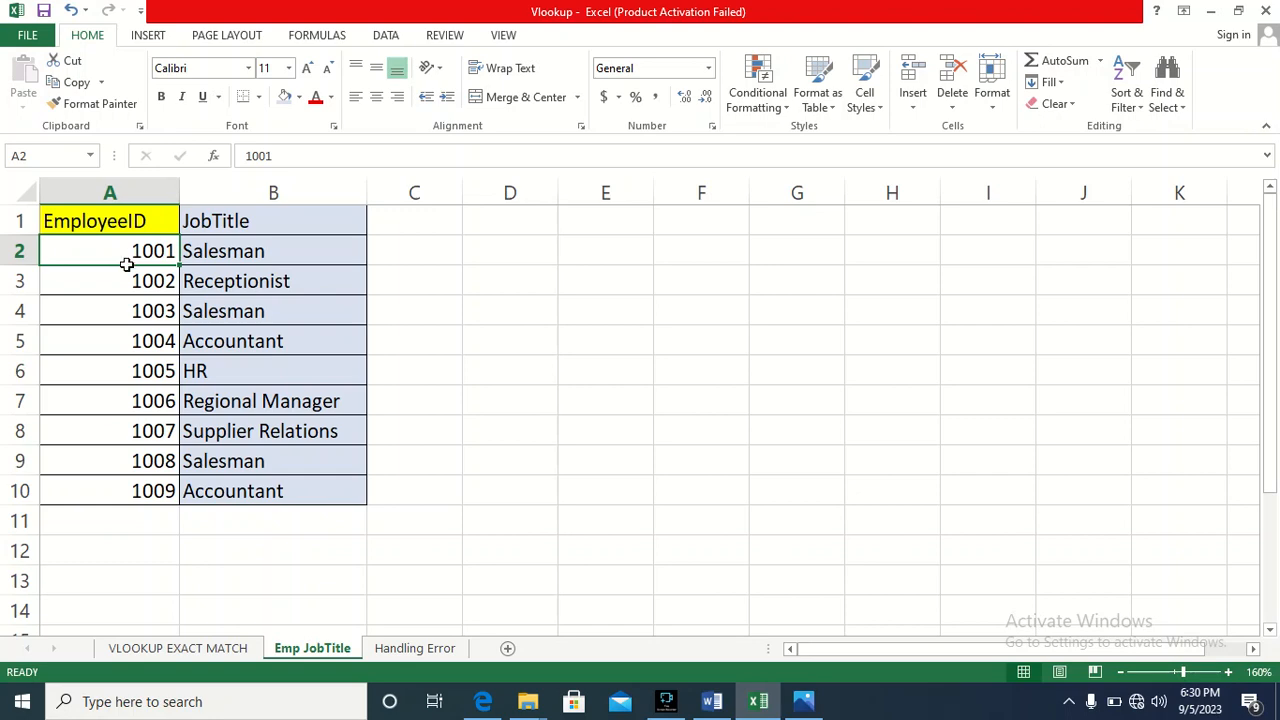
left_click(199, 652)
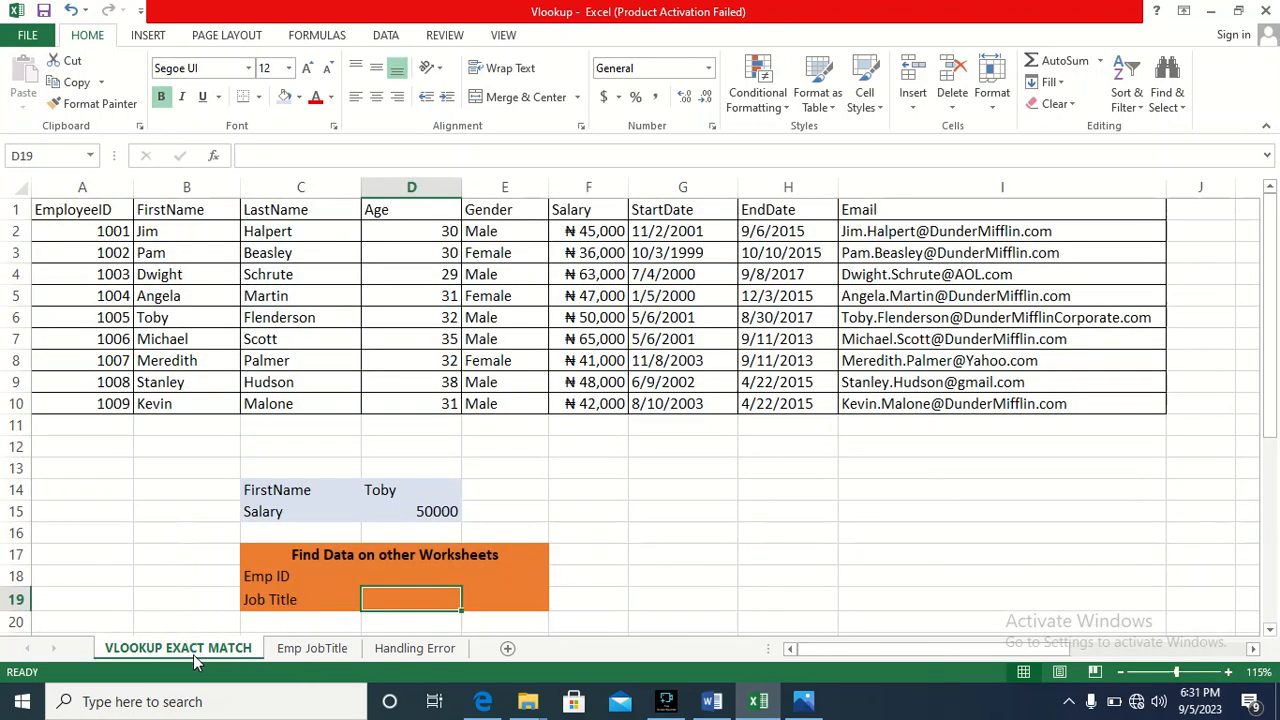
scroll(360, 525, "down", 1)
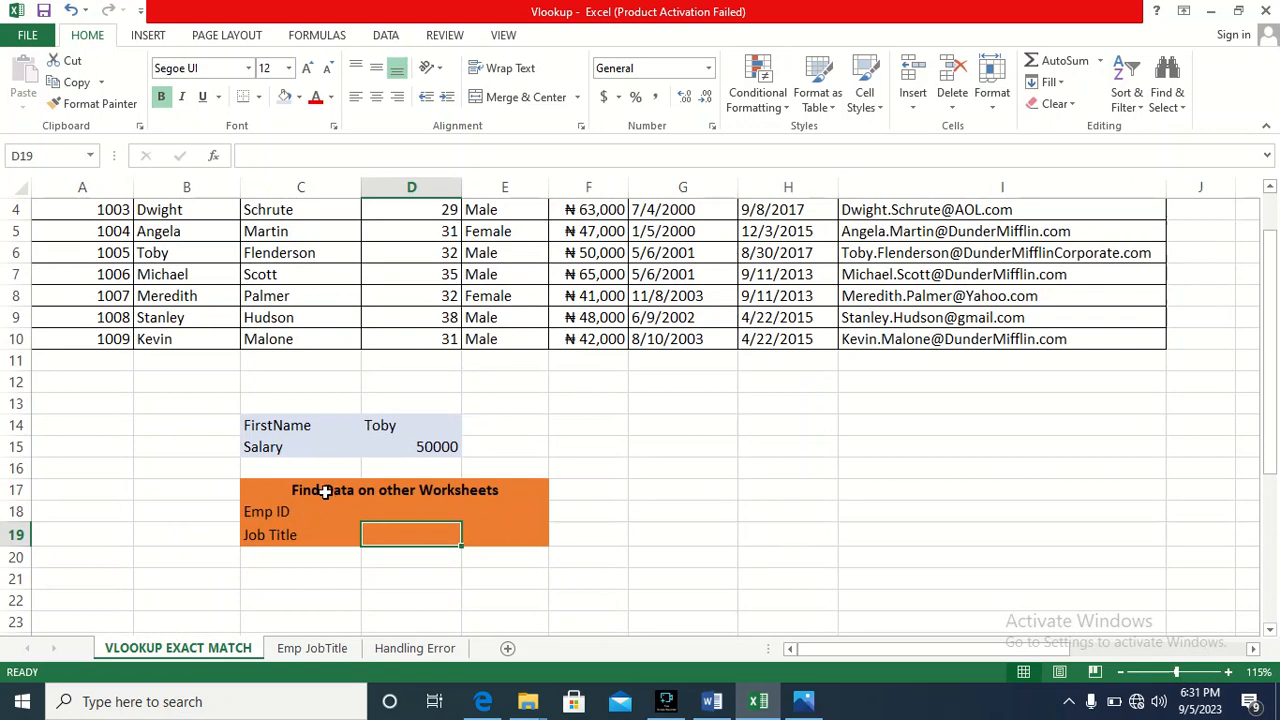
scroll(330, 510, "up", 1)
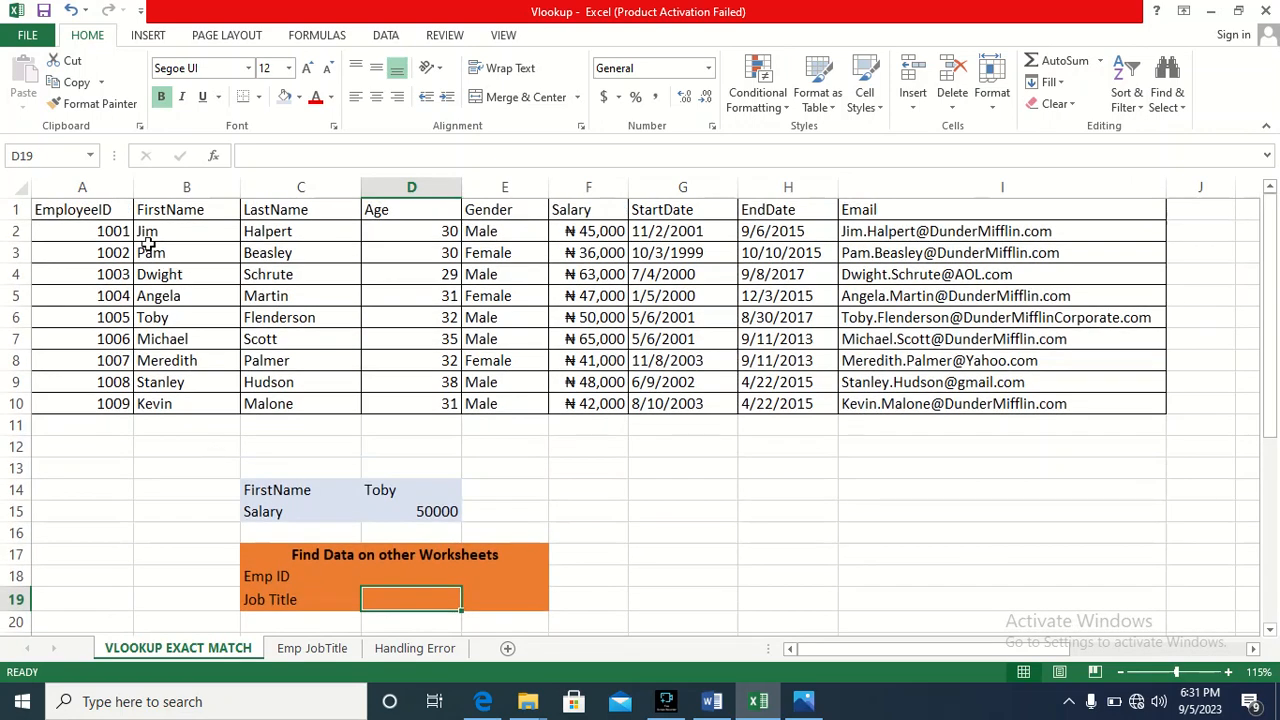
left_click_drag(86, 212, 110, 399)
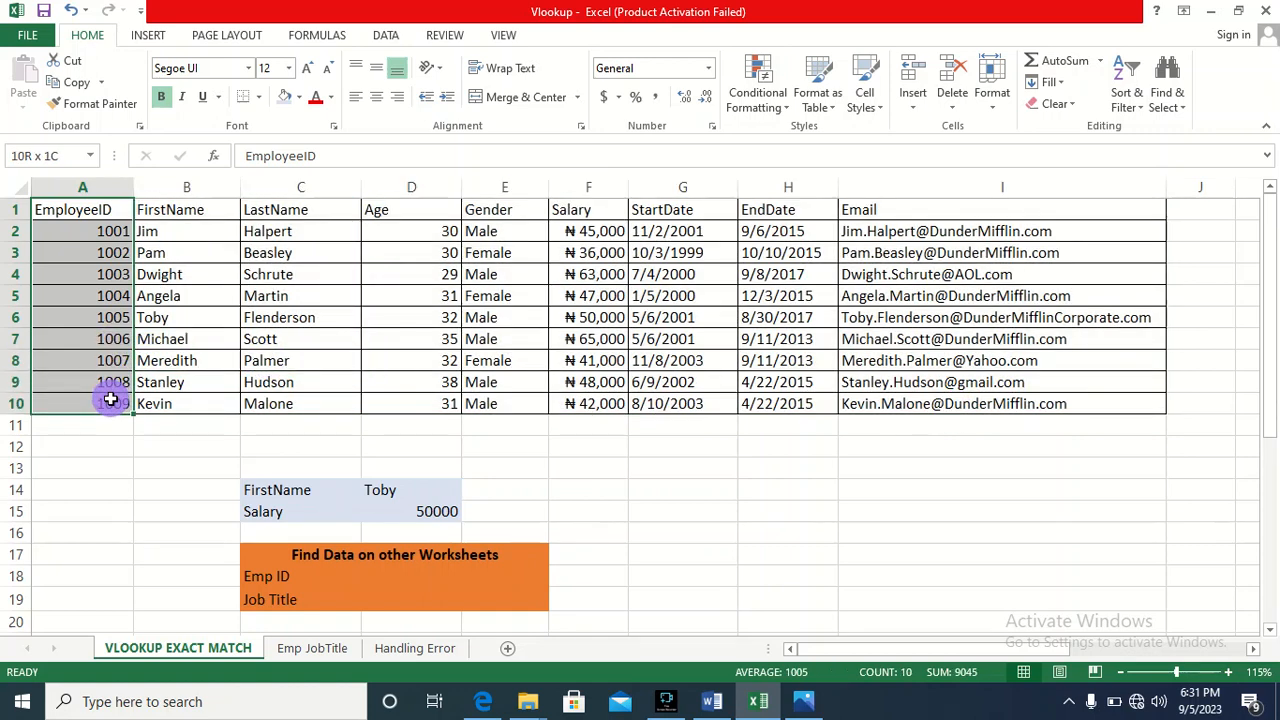
left_click_drag(110, 399, 106, 397)
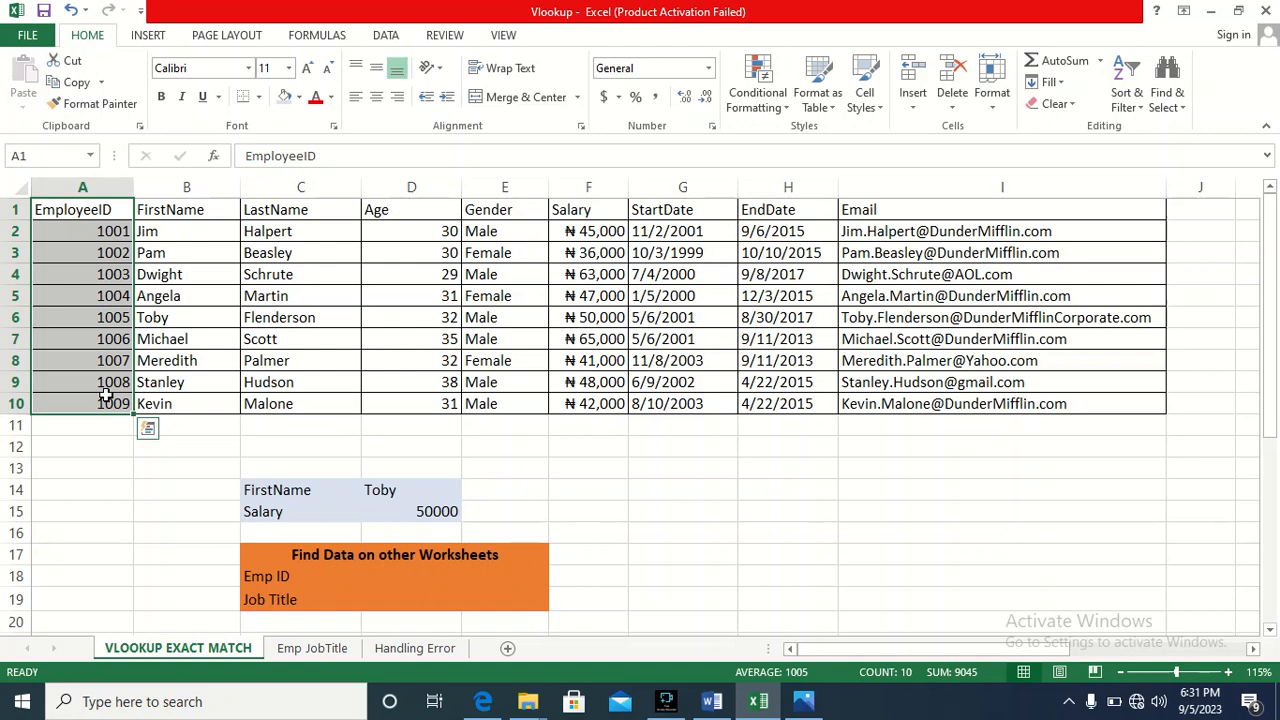
Examine the employee table A1:I10 on VLOOKUP EXACT MATCH and the shared EmployeeID column A1:A10 on Emp JobTitle.
left_click(105, 386)
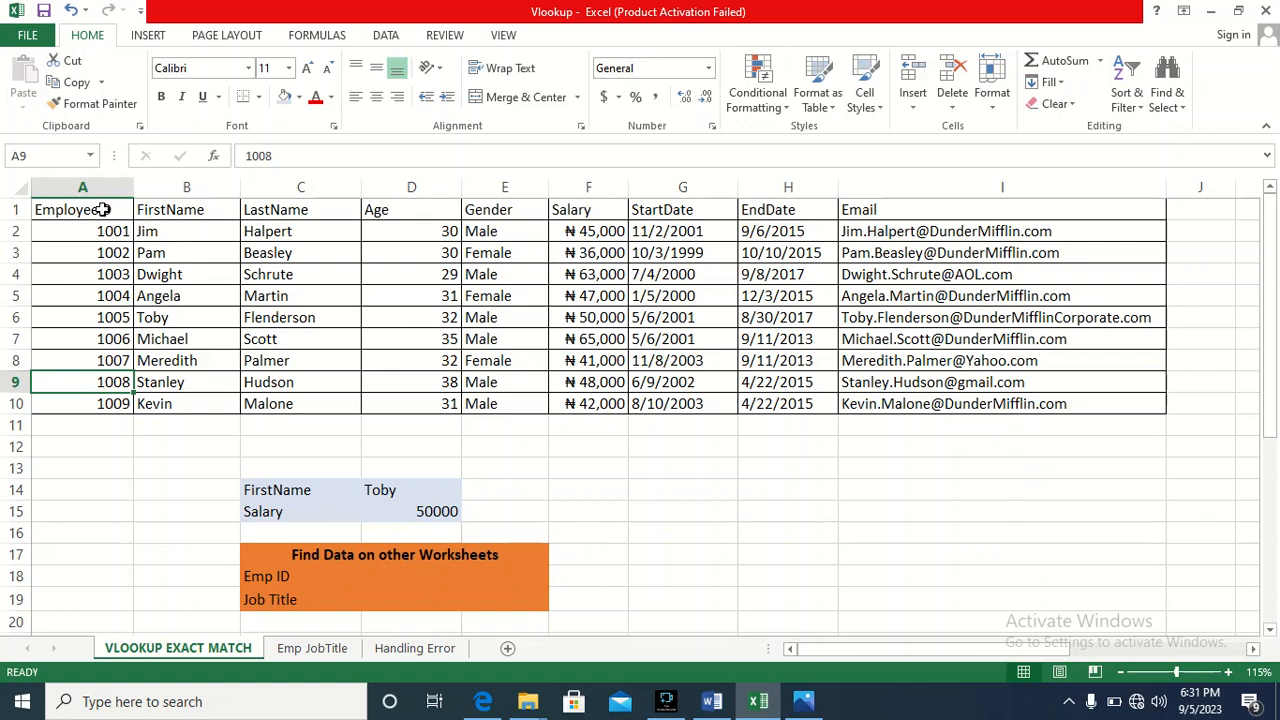
left_click_drag(103, 210, 915, 399)
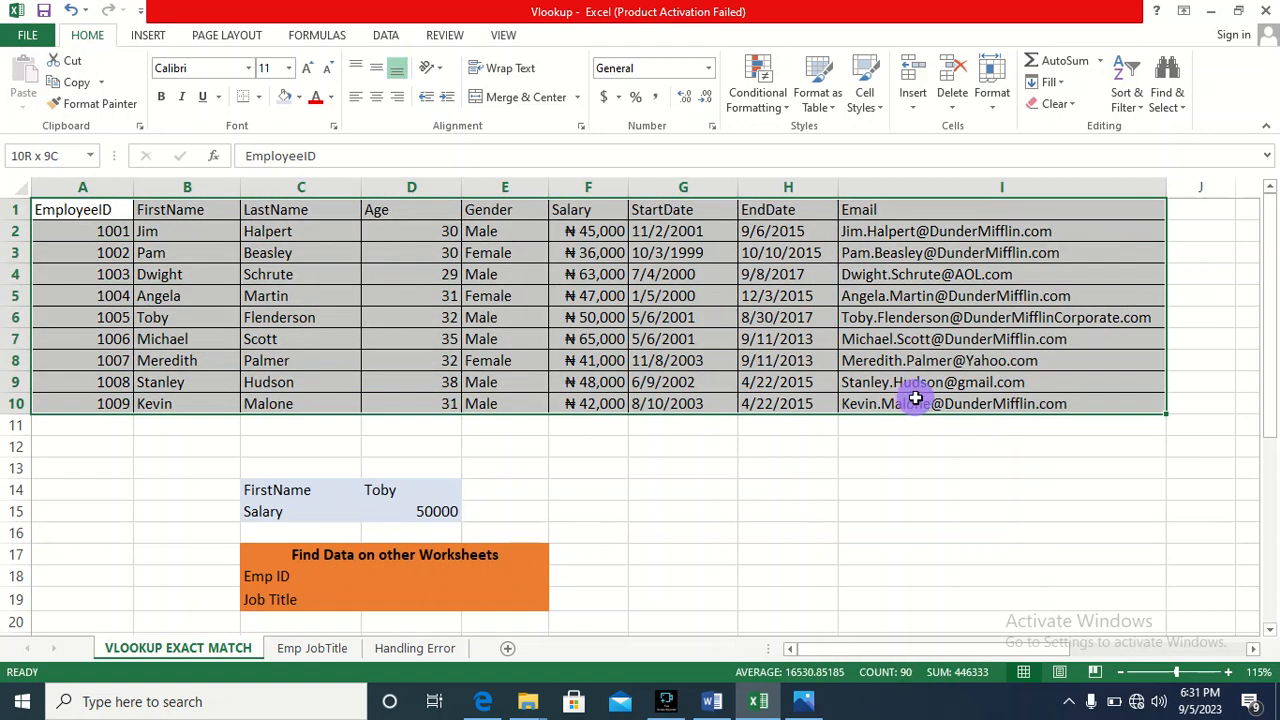
left_click(105, 318)
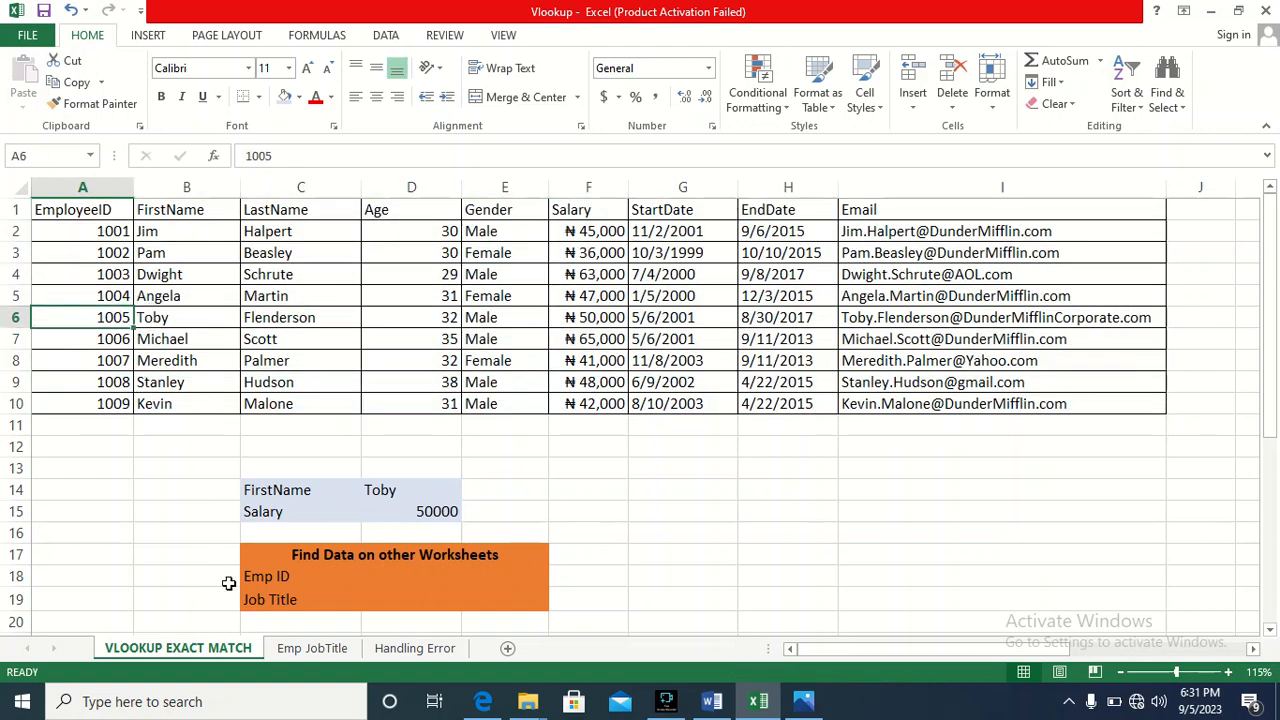
left_click(310, 648)
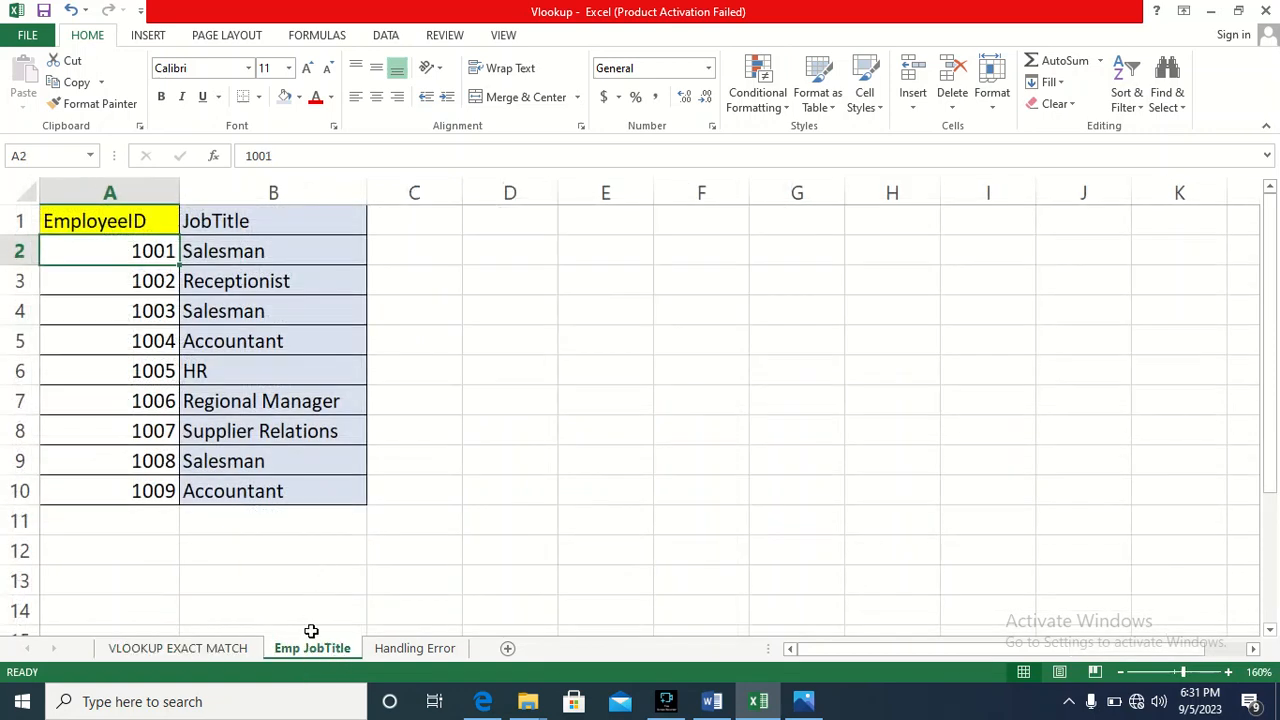
left_click(94, 217)
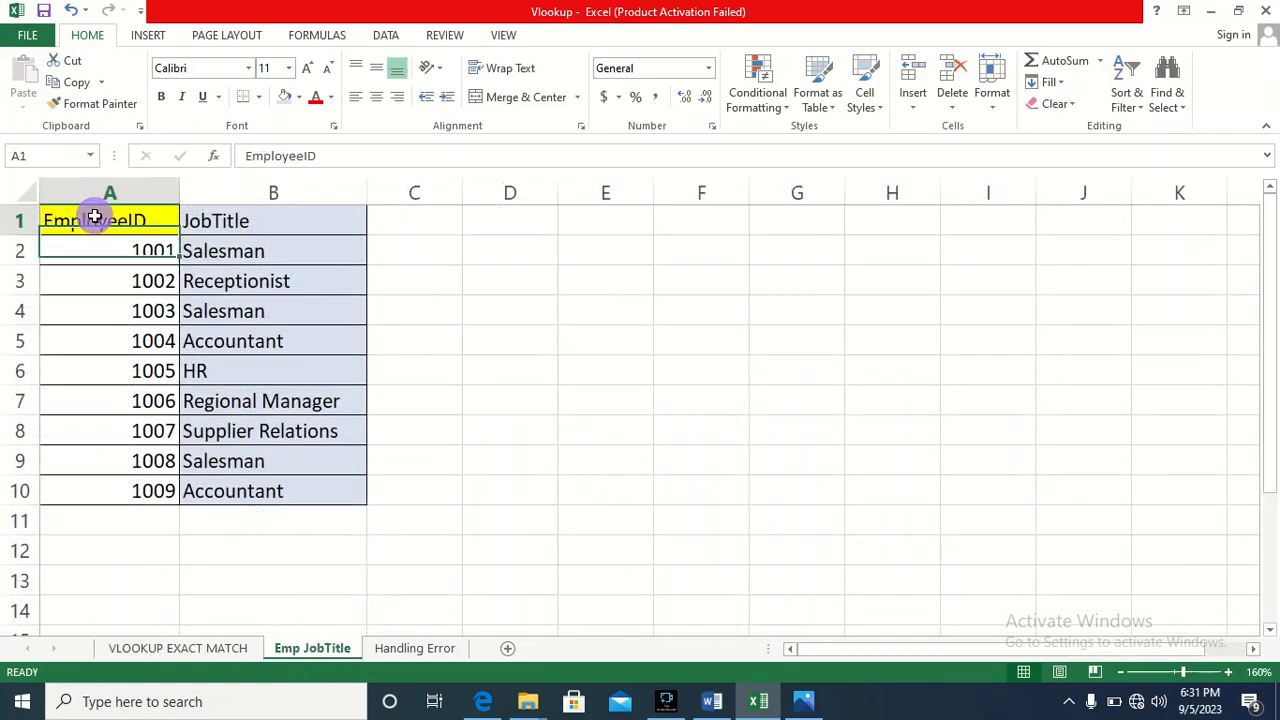
left_click_drag(94, 217, 126, 487)
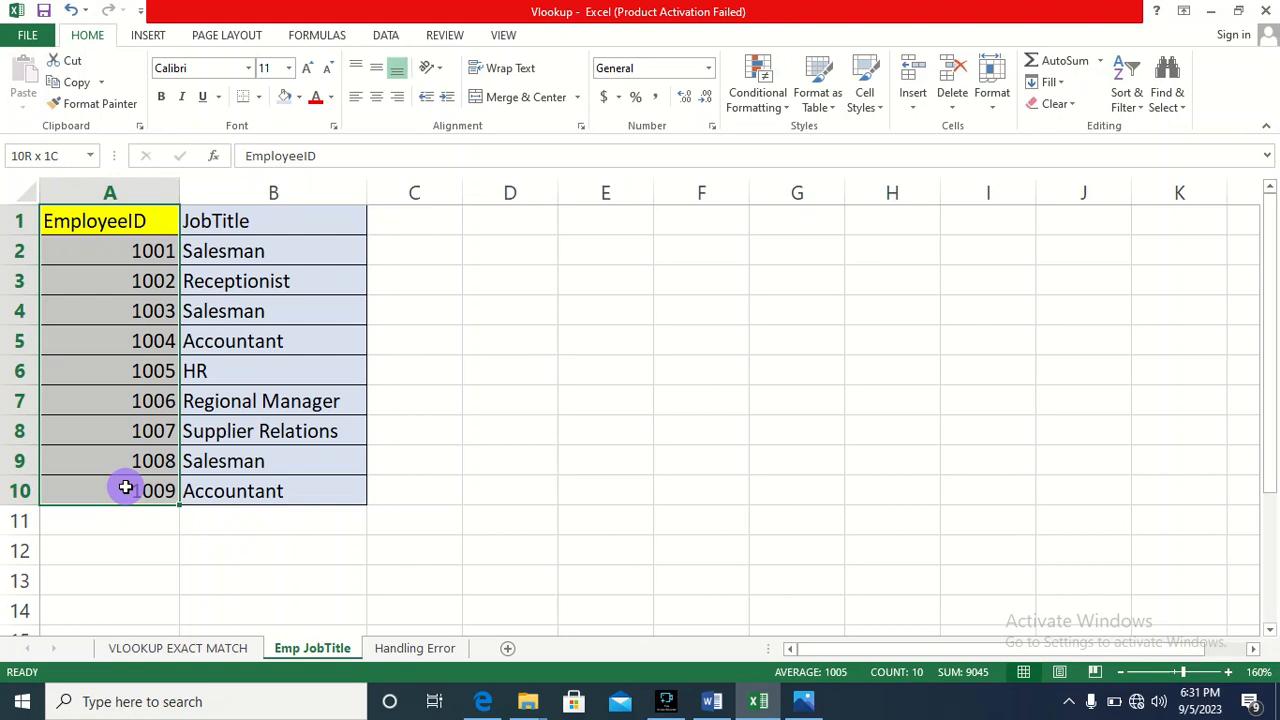
left_click(126, 487)
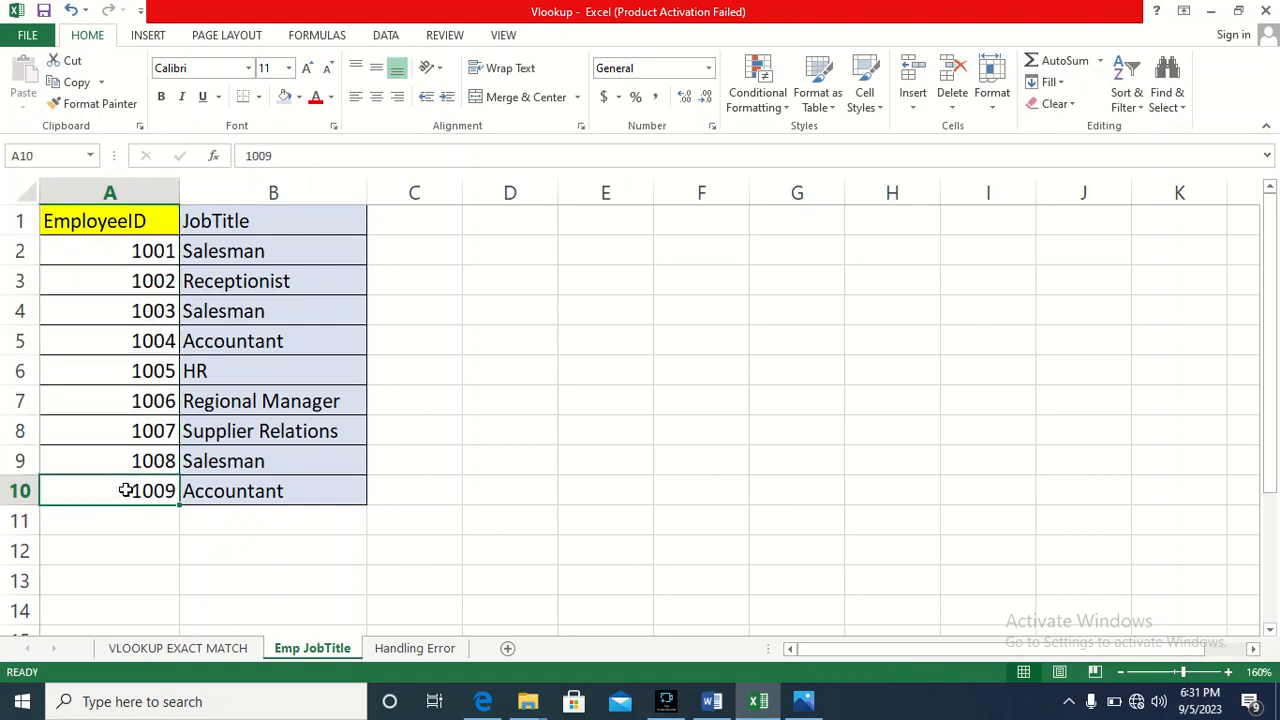
Start a VLOOKUP formula in the Job Title cell D19 on VLOOKUP EXACT MATCH, with Emp ID cell D18 as lookup value.
left_click(180, 648)
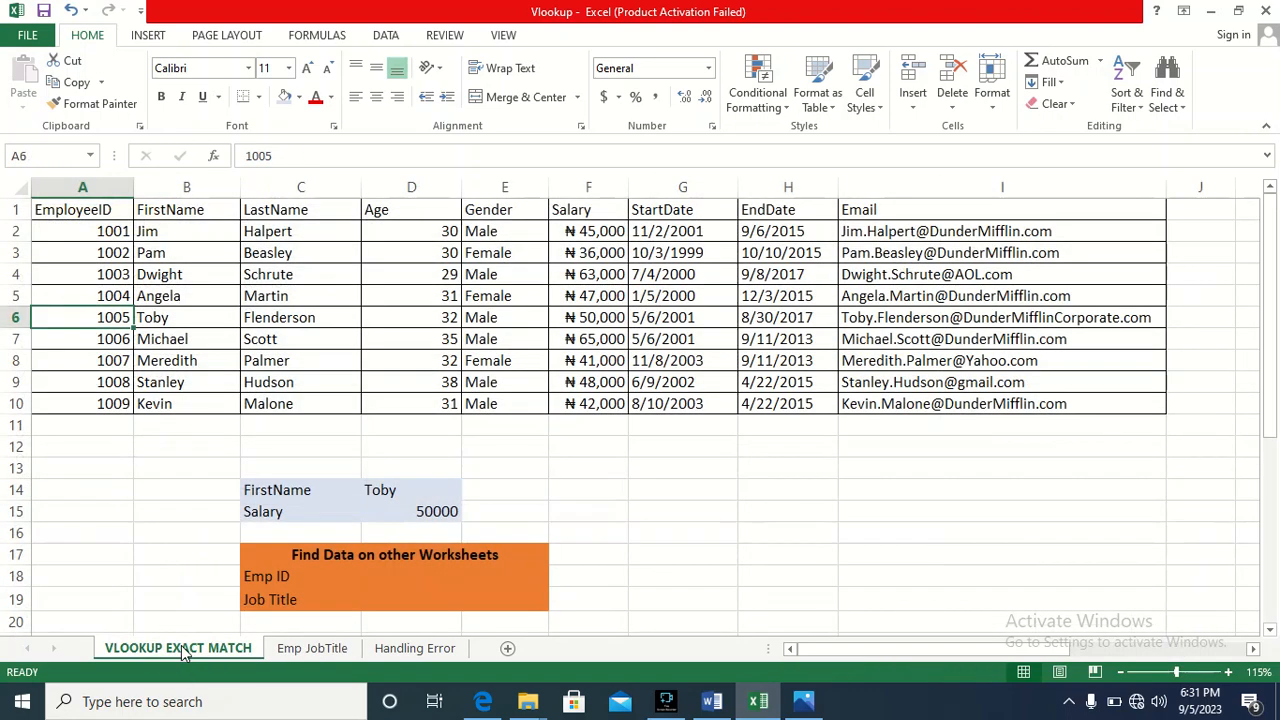
left_click(394, 599)
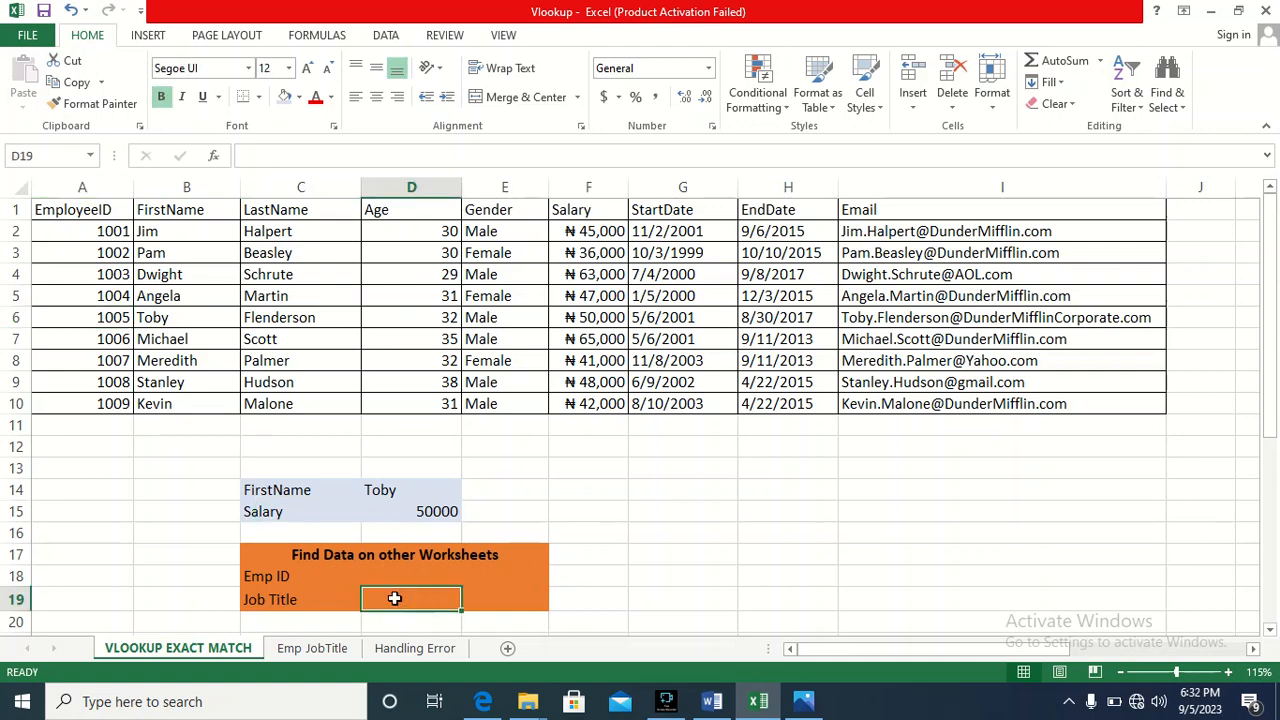
type("=vl")
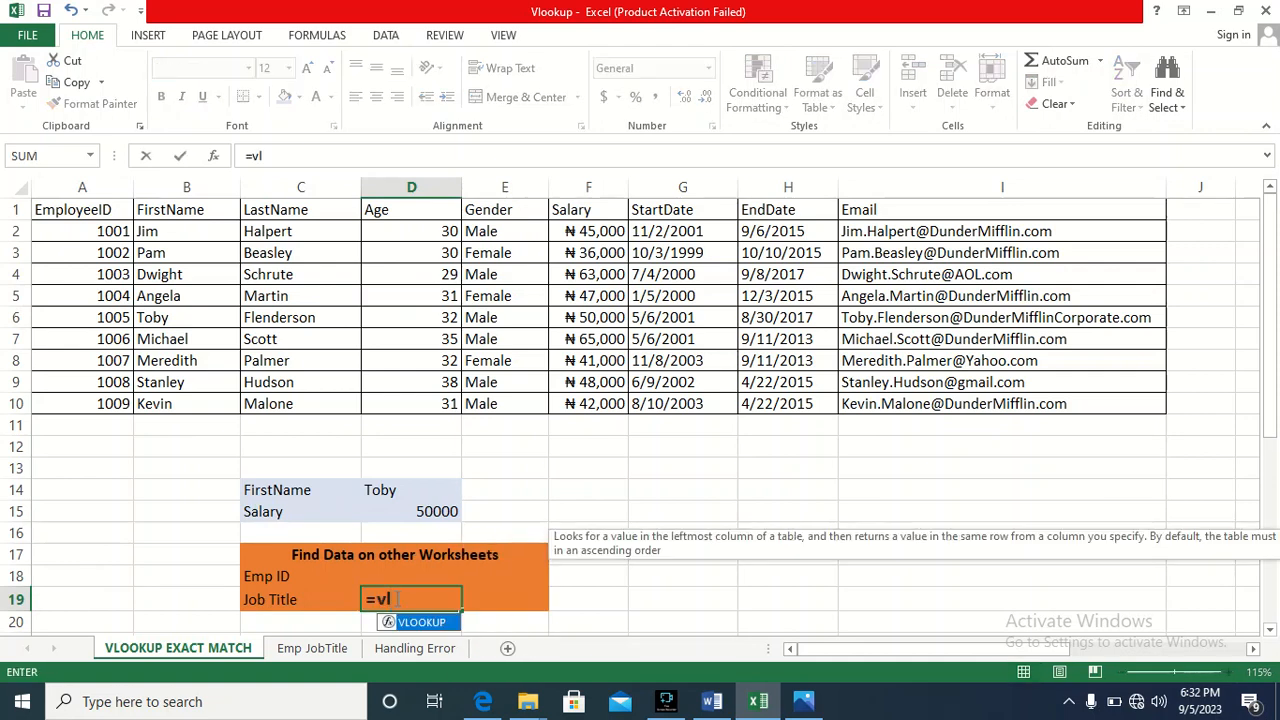
key("Tab")
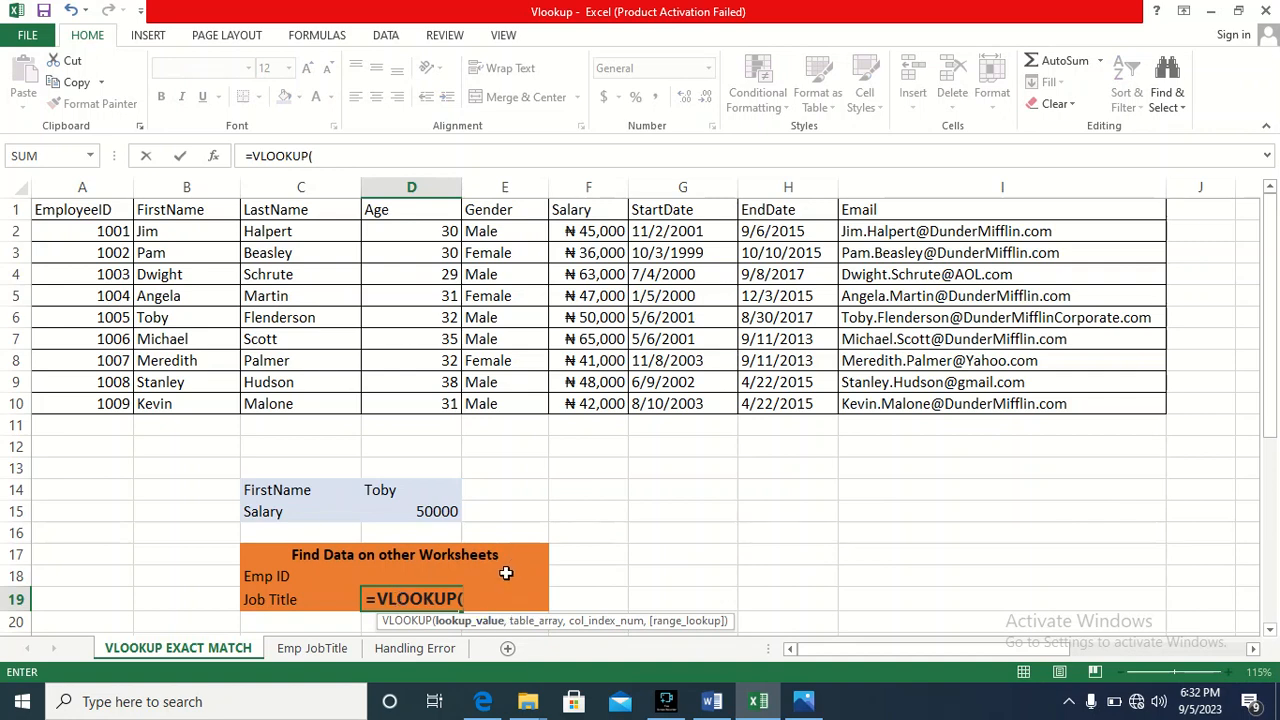
left_click(418, 573)
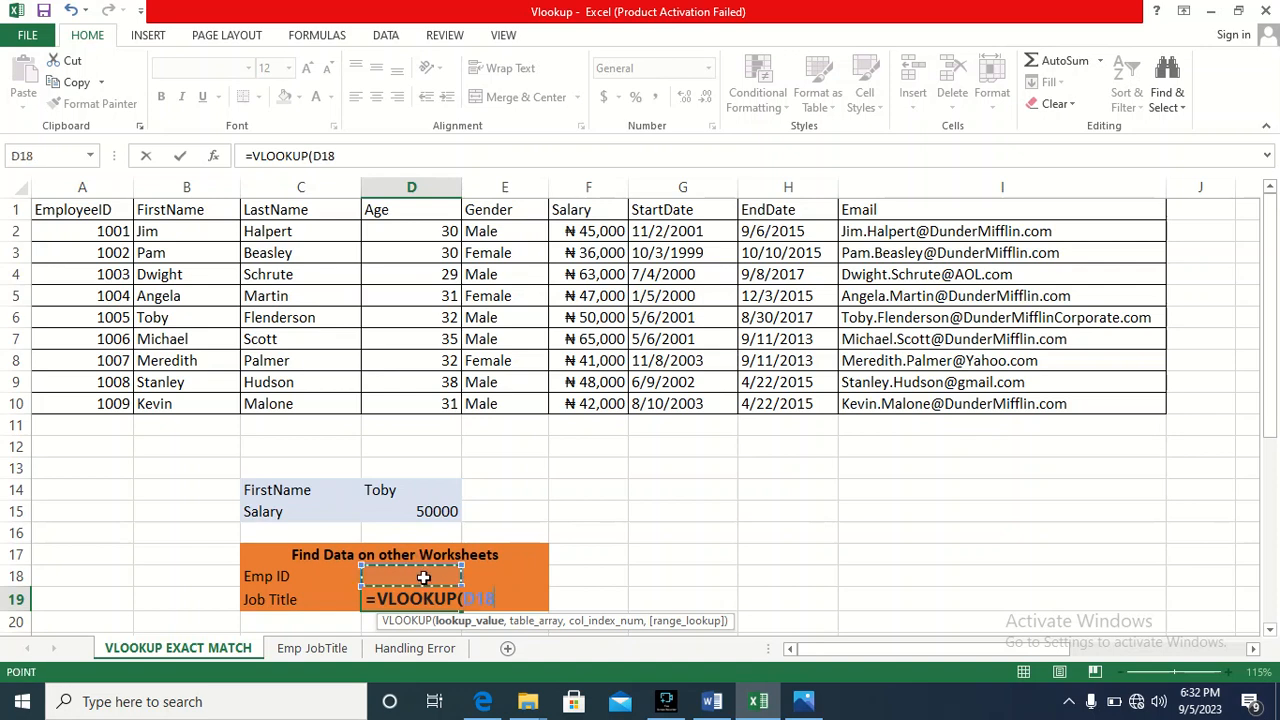
type(",")
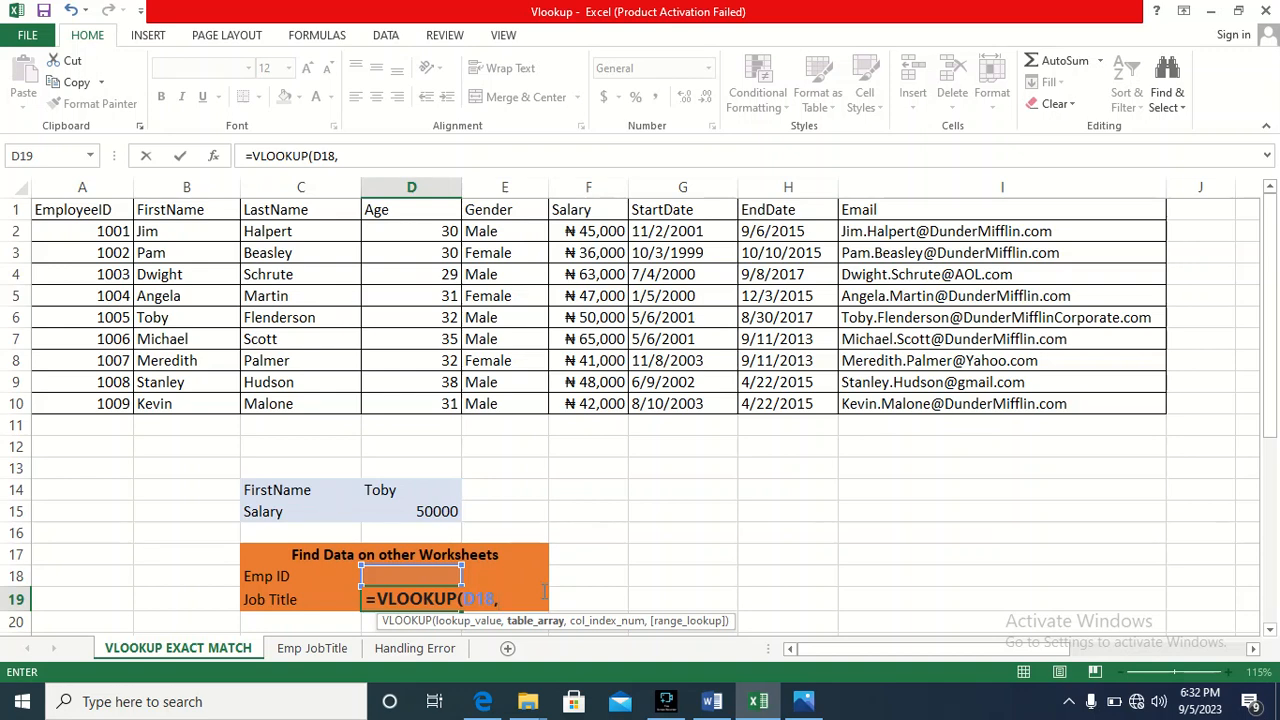
Add the Emp JobTitle worksheet reference and range A2:B10 as the table array of the VLOOKUP formula.
type("'Emp Job")
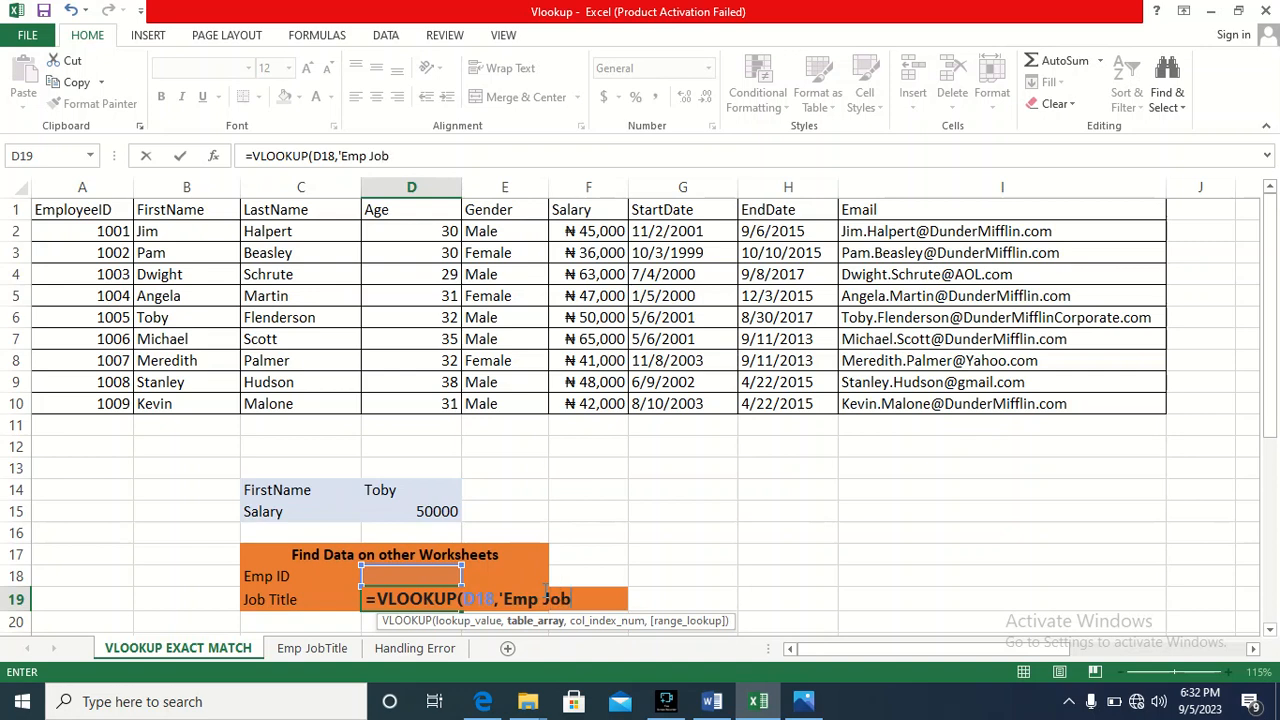
type("T")
type("itle'!")
left_click(325, 655)
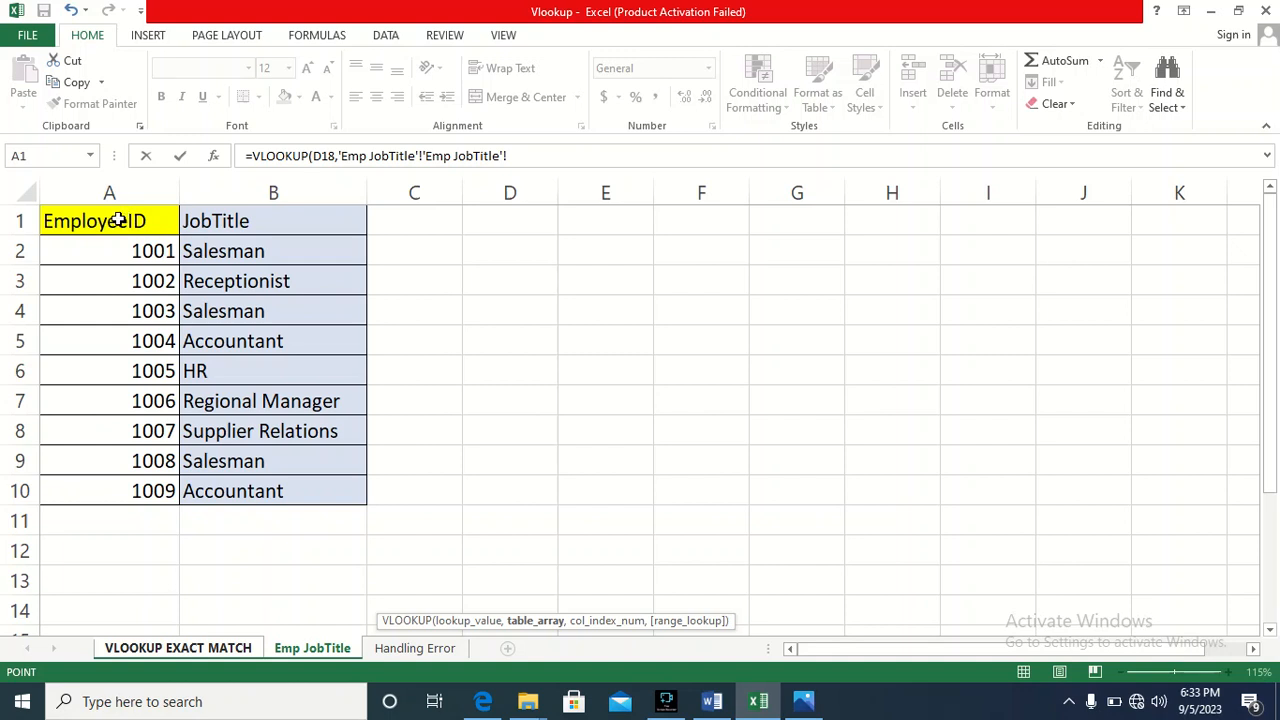
left_click(118, 220)
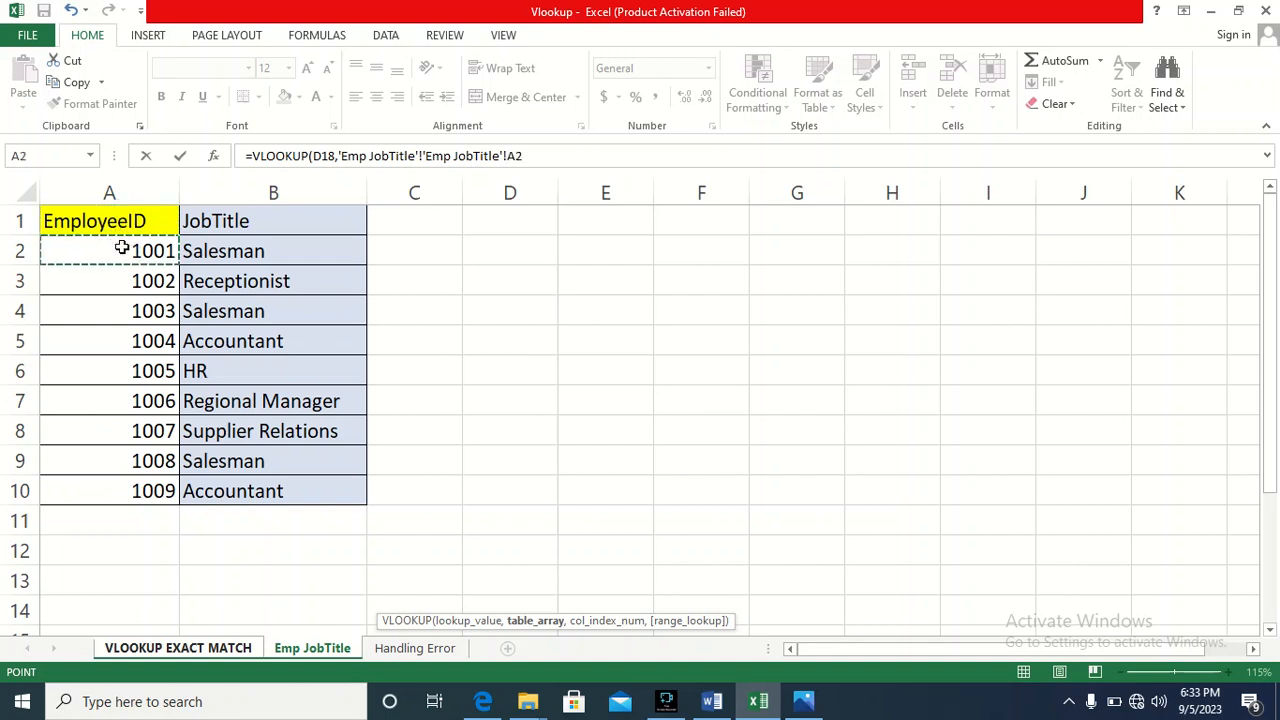
left_click_drag(121, 248, 267, 490)
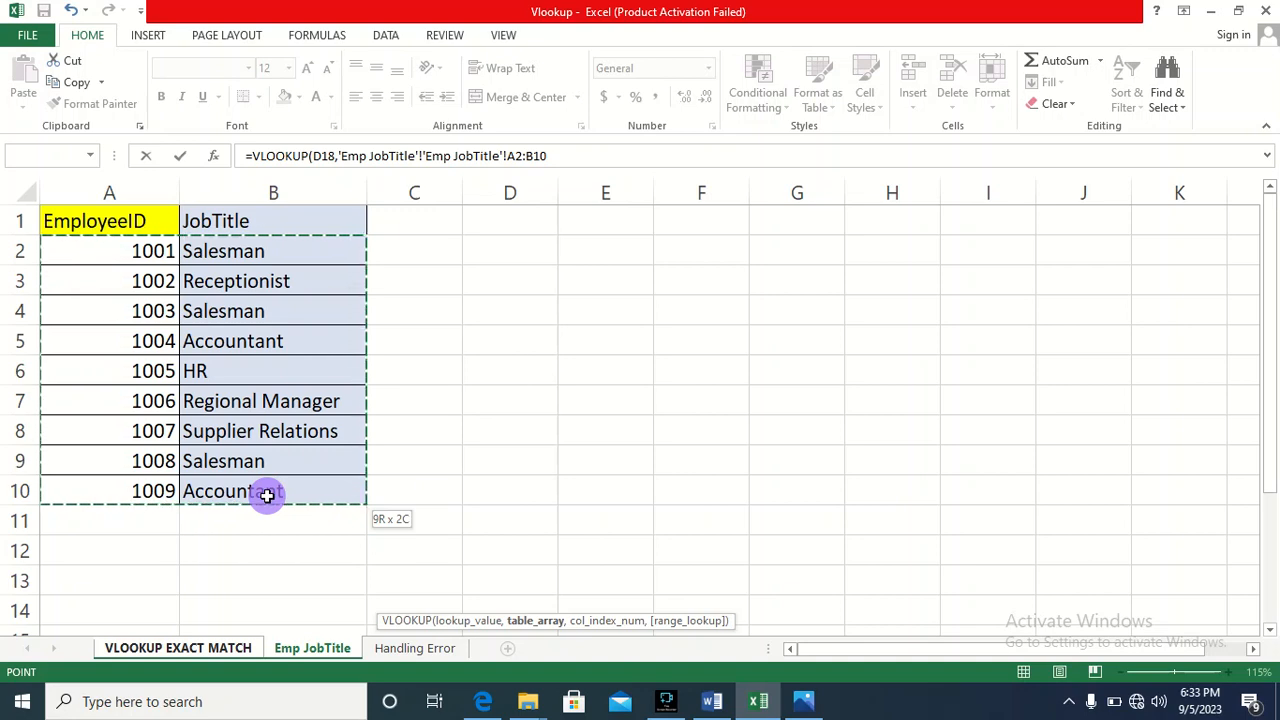
Return to VLOOKUP EXACT MATCH and remove the surplus sheet reference from D19's formula, leaving 'Emp JobTitle'!A2:B10 as the table array.
left_click(206, 649)
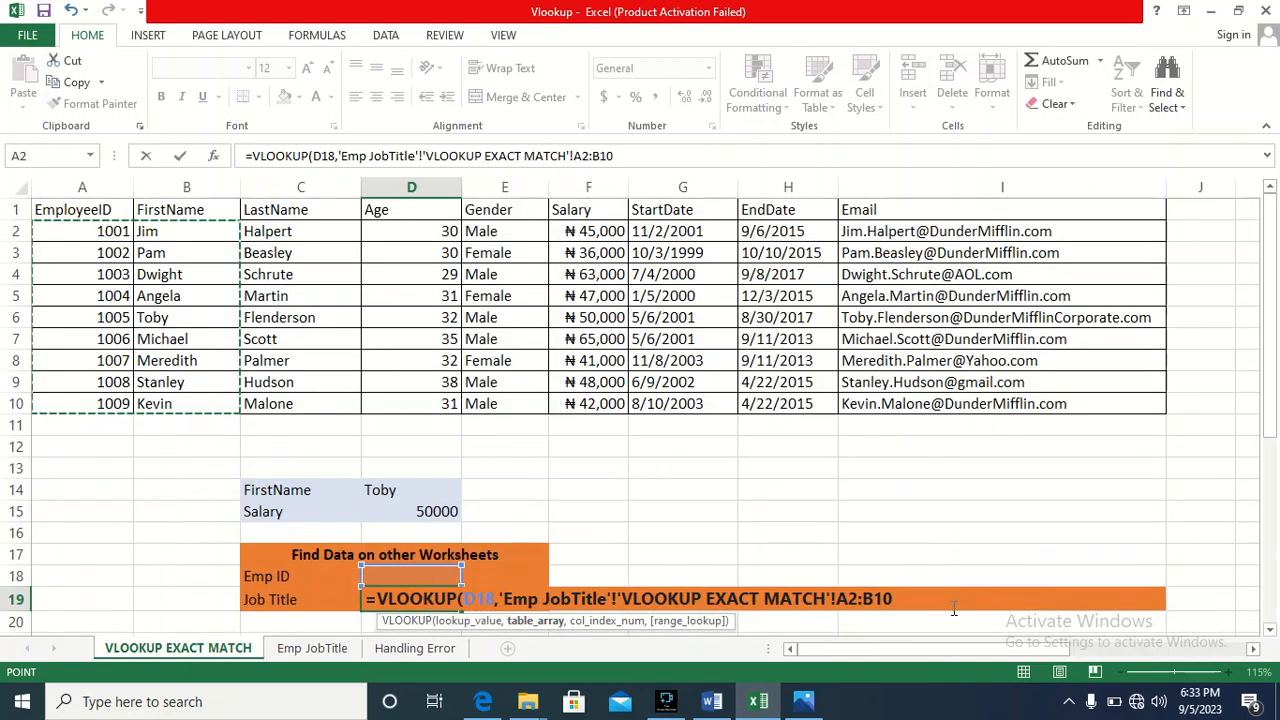
left_click(907, 591)
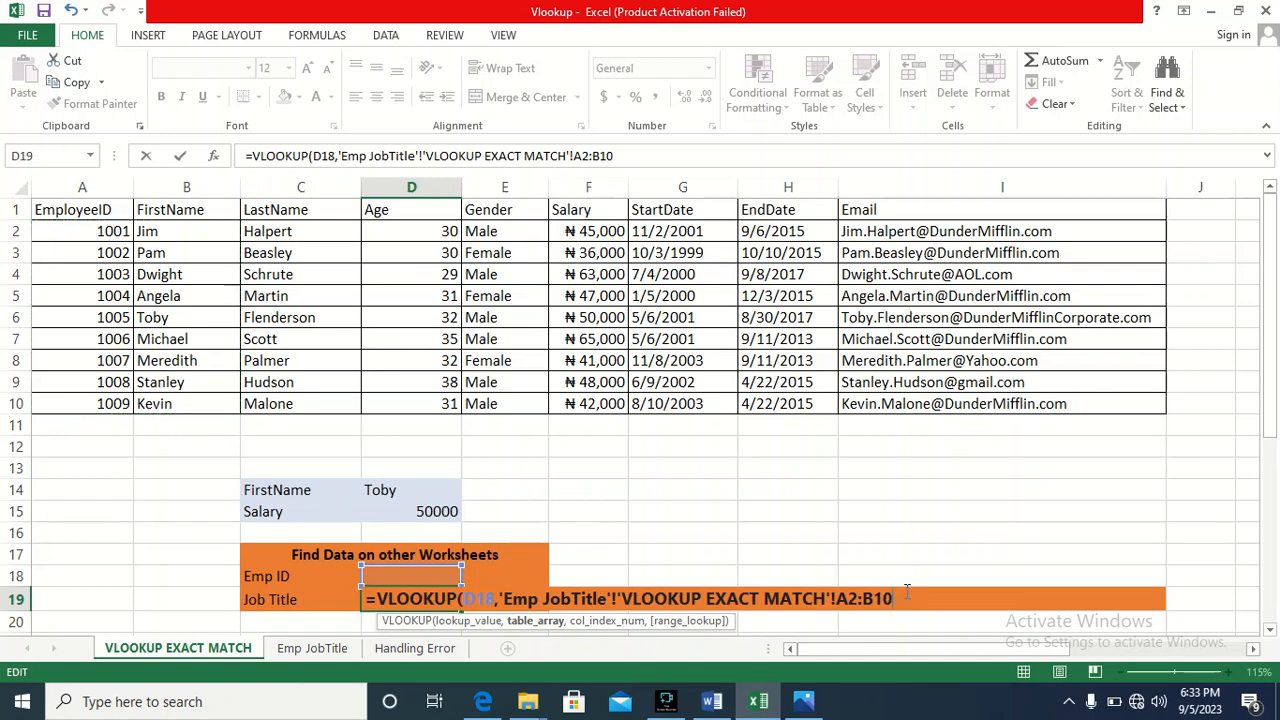
left_click(826, 598)
key("BackSpace")
key("BackSpace")
key("BackSpace")
key("BackSpace")
key("BackSpace")
key("BackSpace")
key("BackSpace")
key("BackSpace")
key("BackSpace")
key("BackSpace")
key("BackSpace")
key("BackSpace")
key("BackSpace")
key("BackSpace")
key("BackSpace")
key("BackSpace")
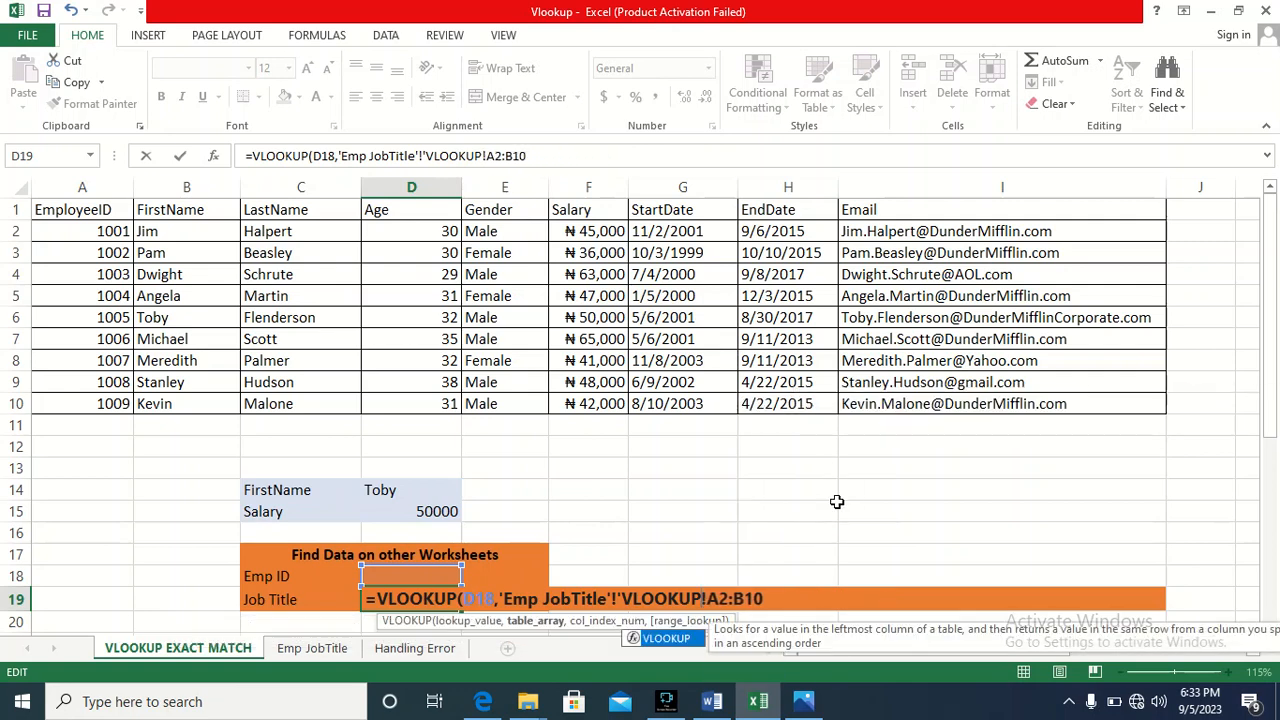
key("BackSpace")
key("BackSpace")
key("BackSpace")
key("BackSpace")
key("BackSpace")
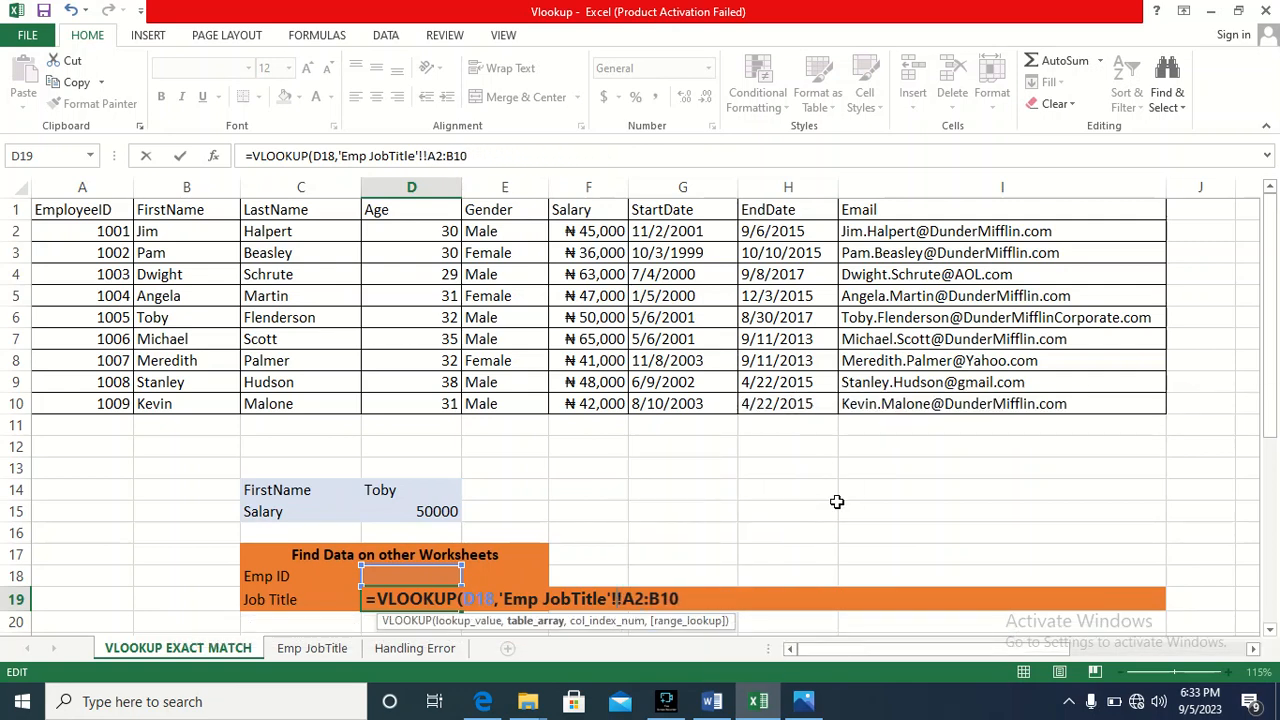
key("BackSpace")
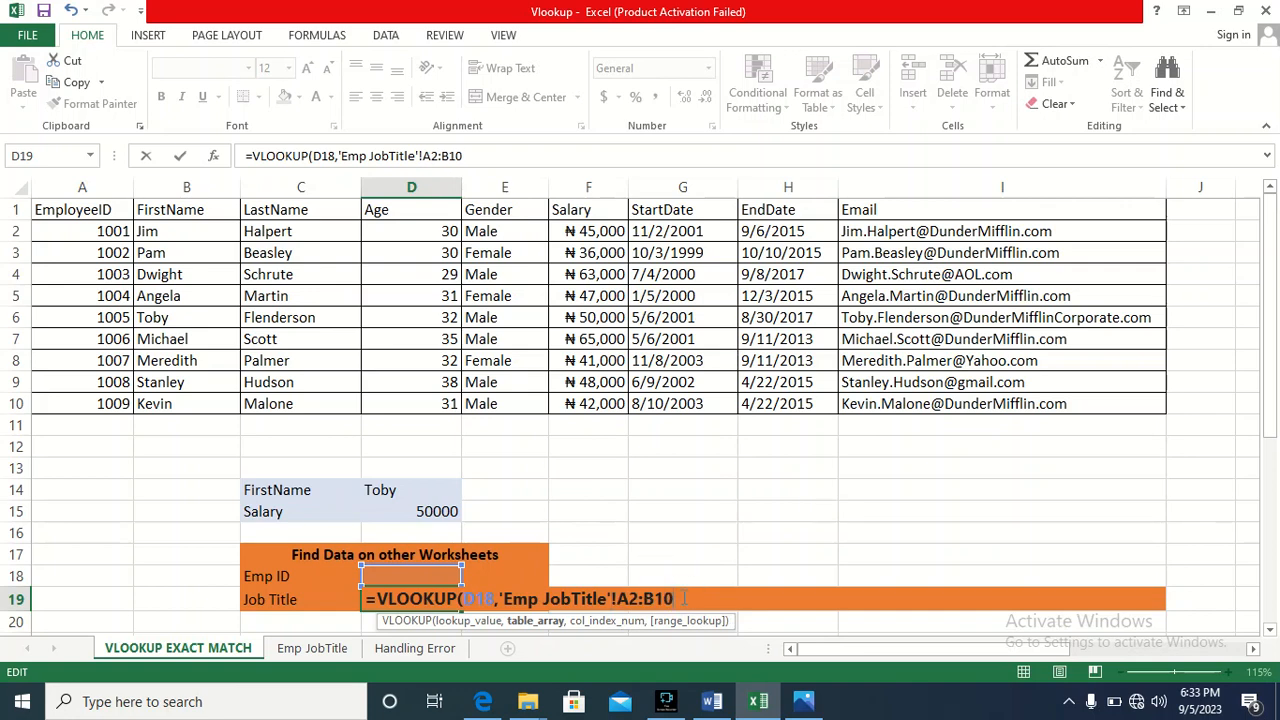
Complete the VLOOKUP formula in D19 with column index 2 and FALSE for an exact match.
type(",")
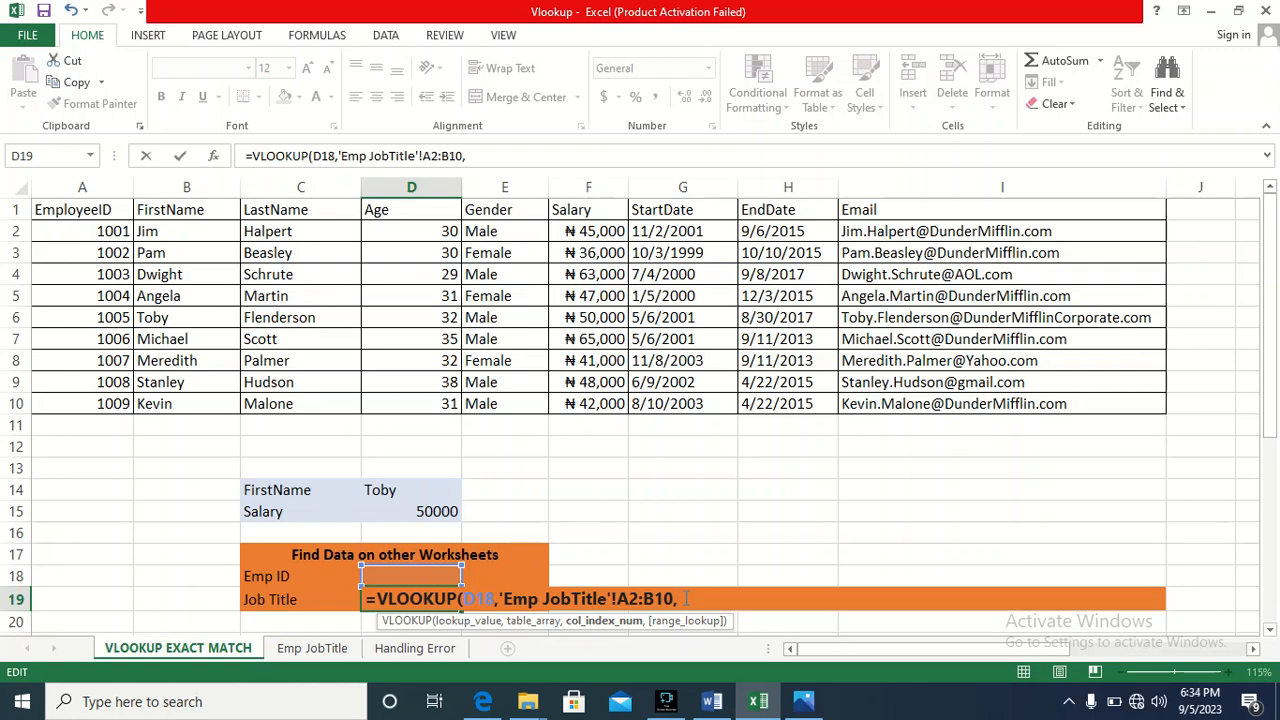
type("2")
type(",")
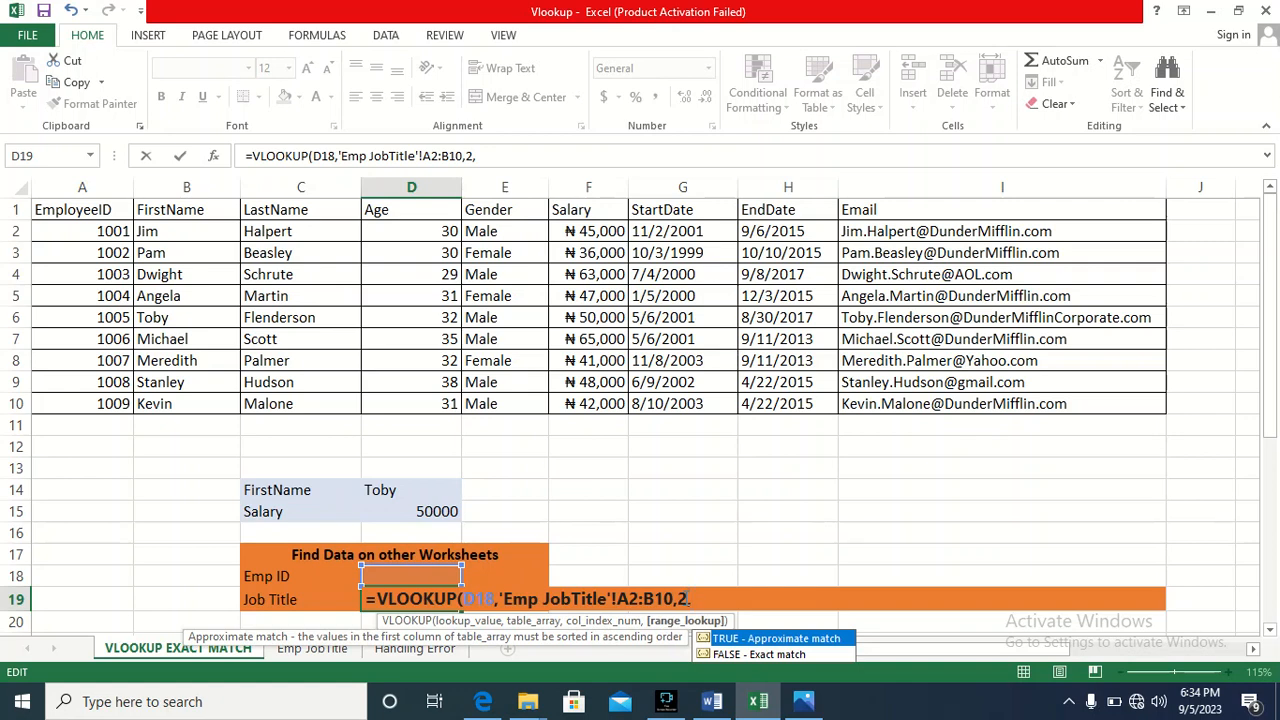
key("Down")
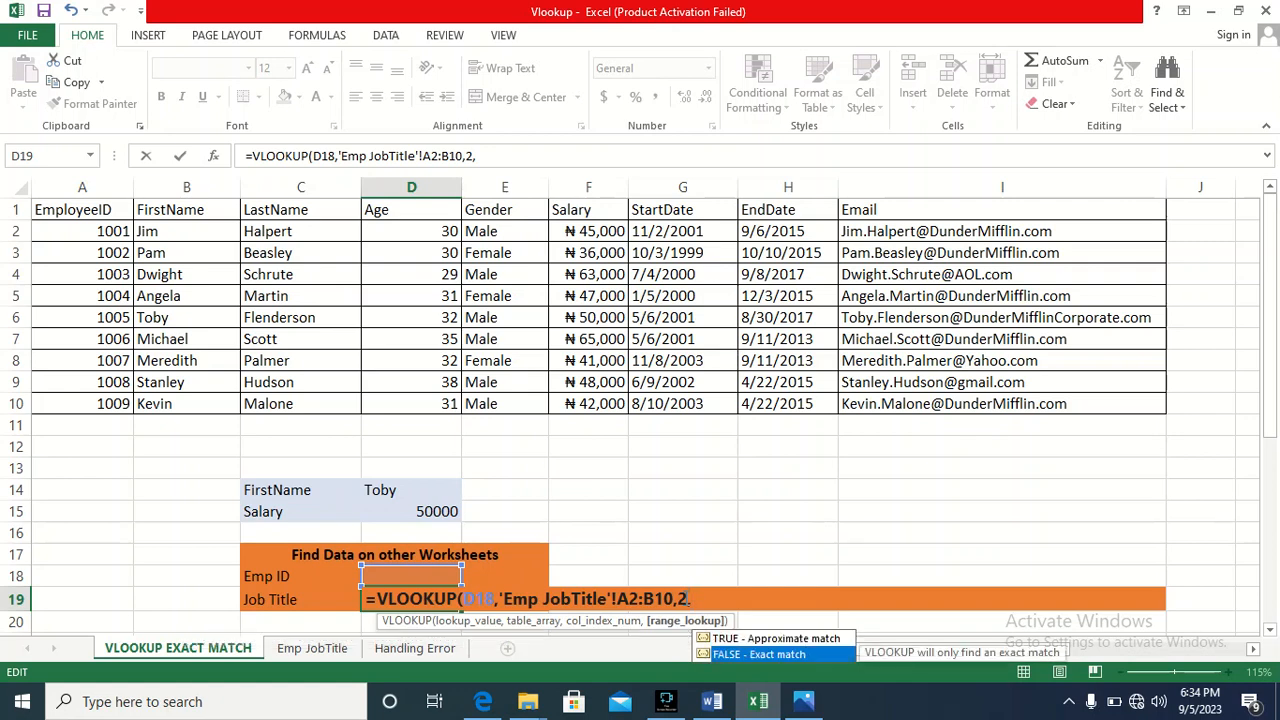
key("Tab")
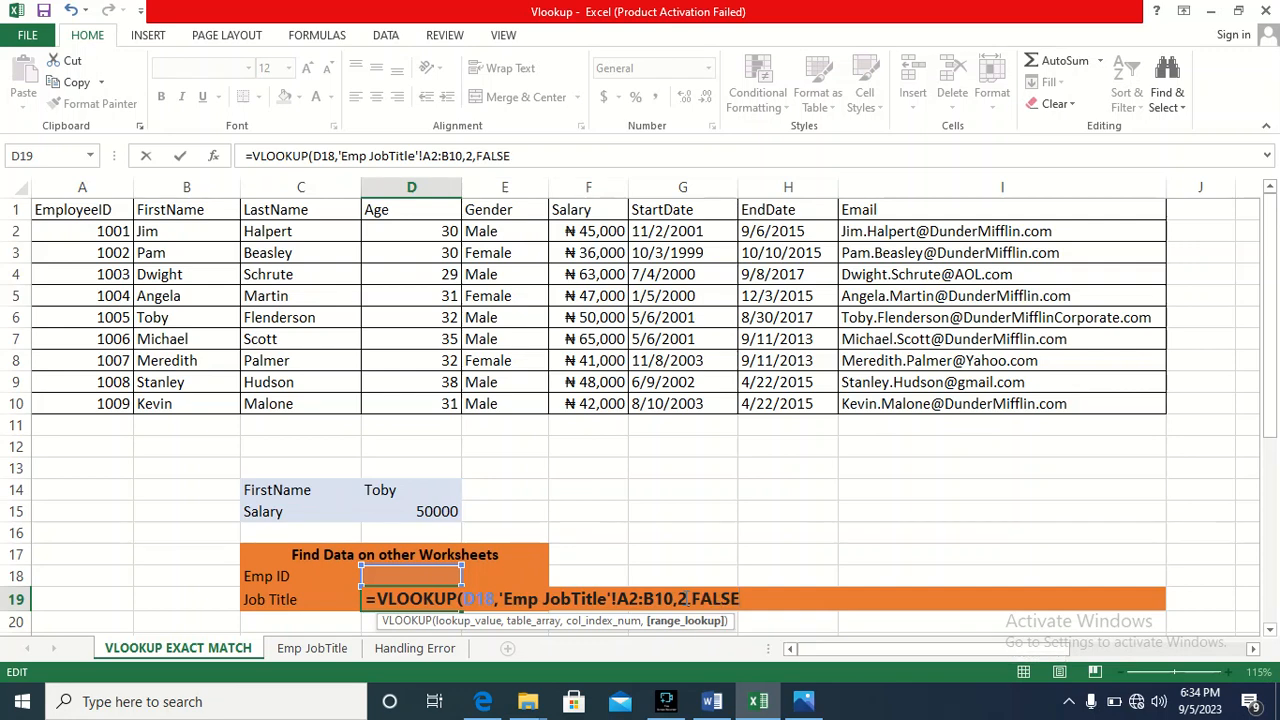
key("Return")
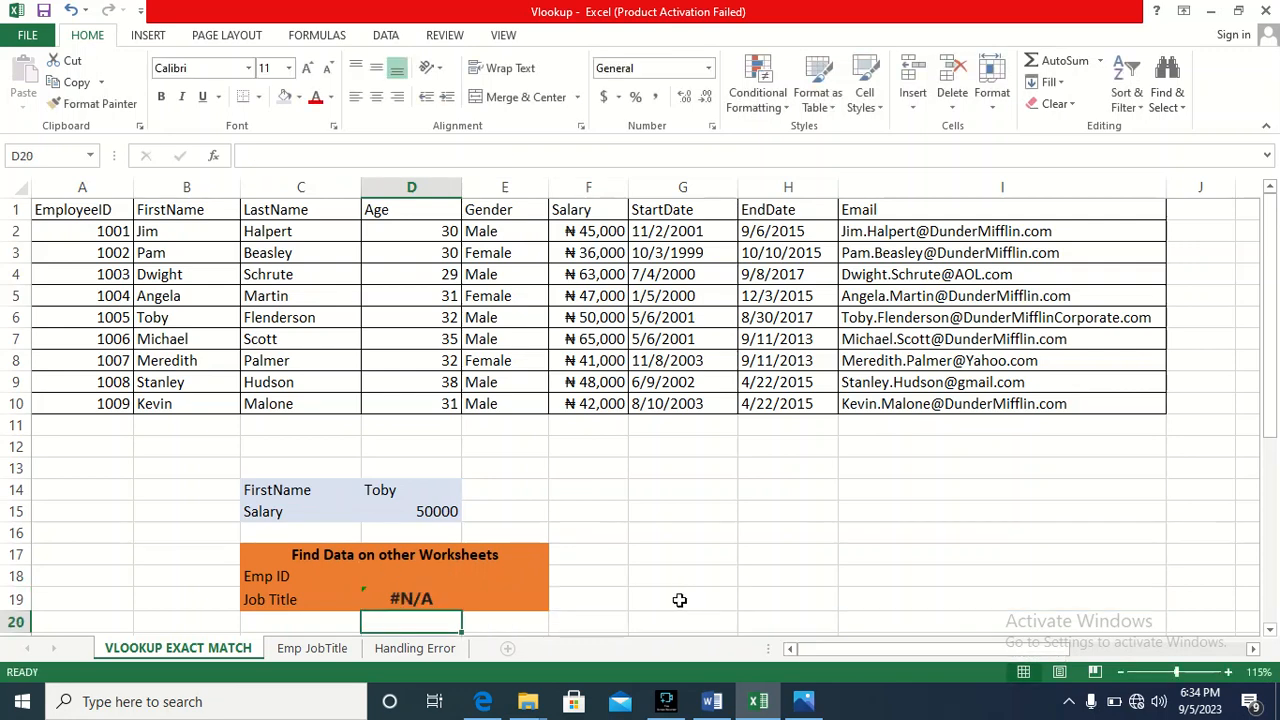
Enter the employee ID from row 4 of the employee table as the Emp ID in D18.
left_click(433, 600)
left_click(414, 568)
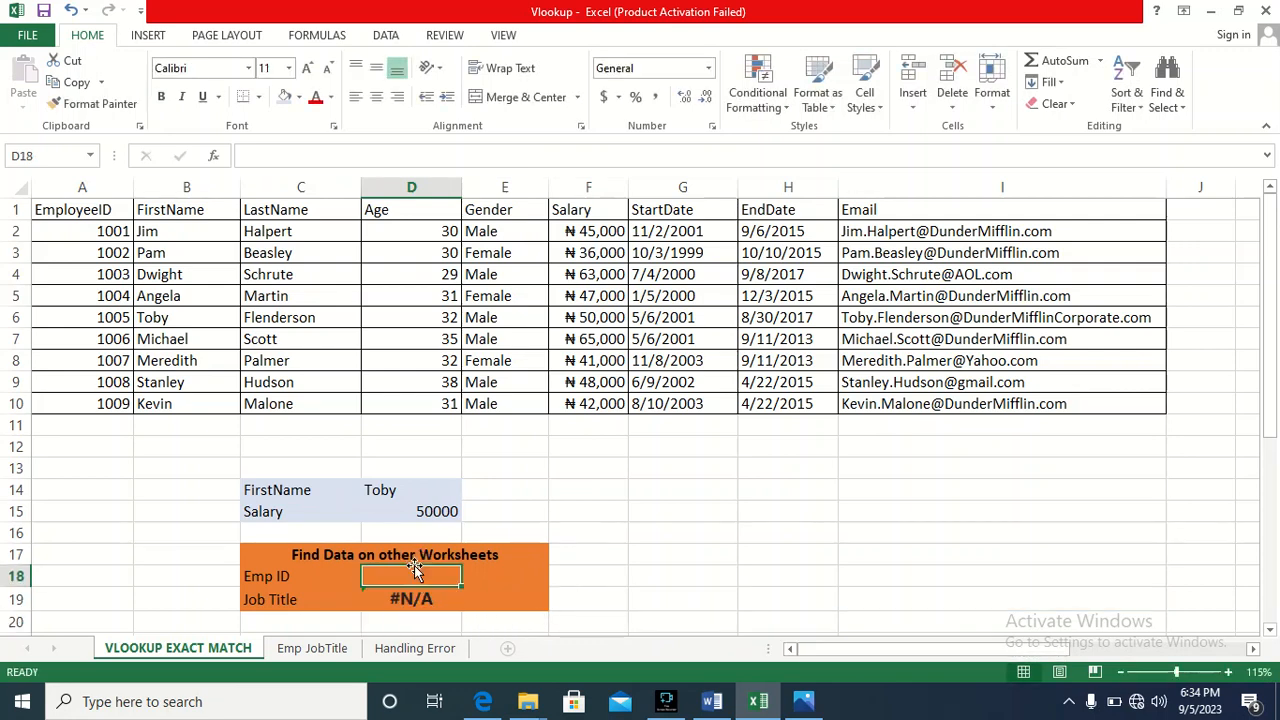
type("100")
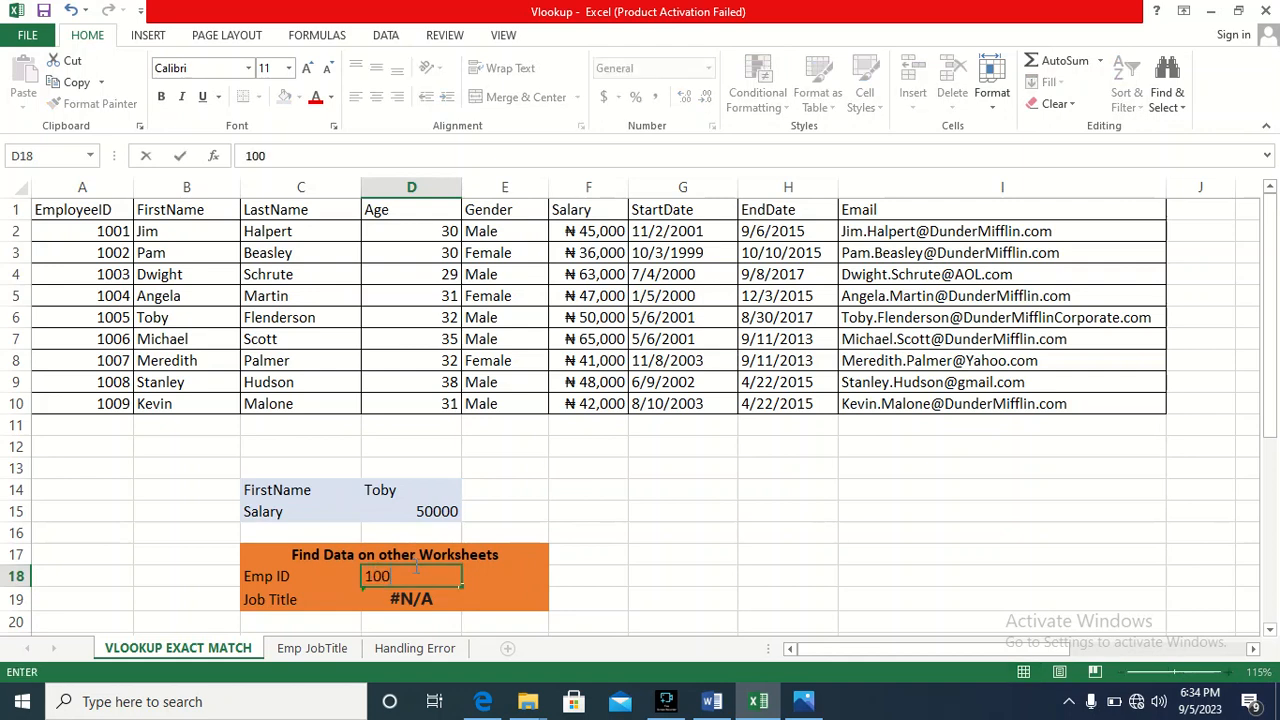
type("3")
key("Return")
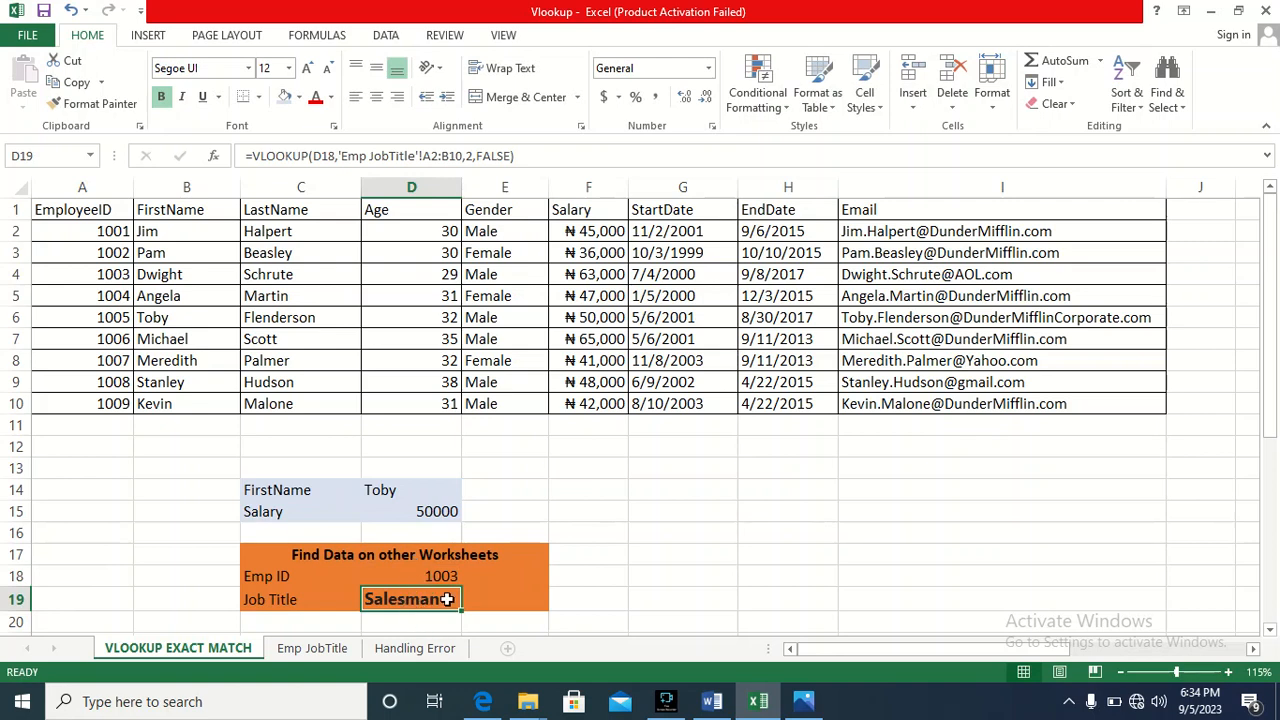
Check the Emp ID and Job Title in D18:D19 against A4:B4 on the Emp JobTitle worksheet.
left_click(447, 576)
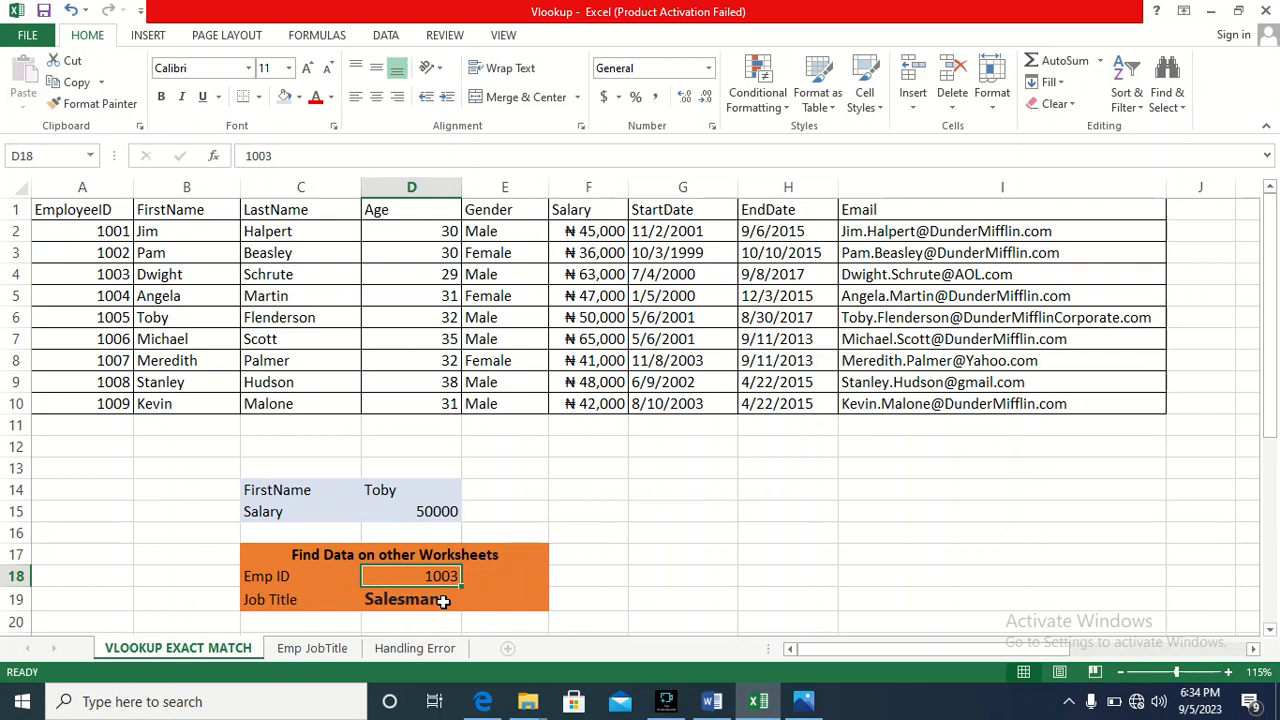
left_click(443, 600)
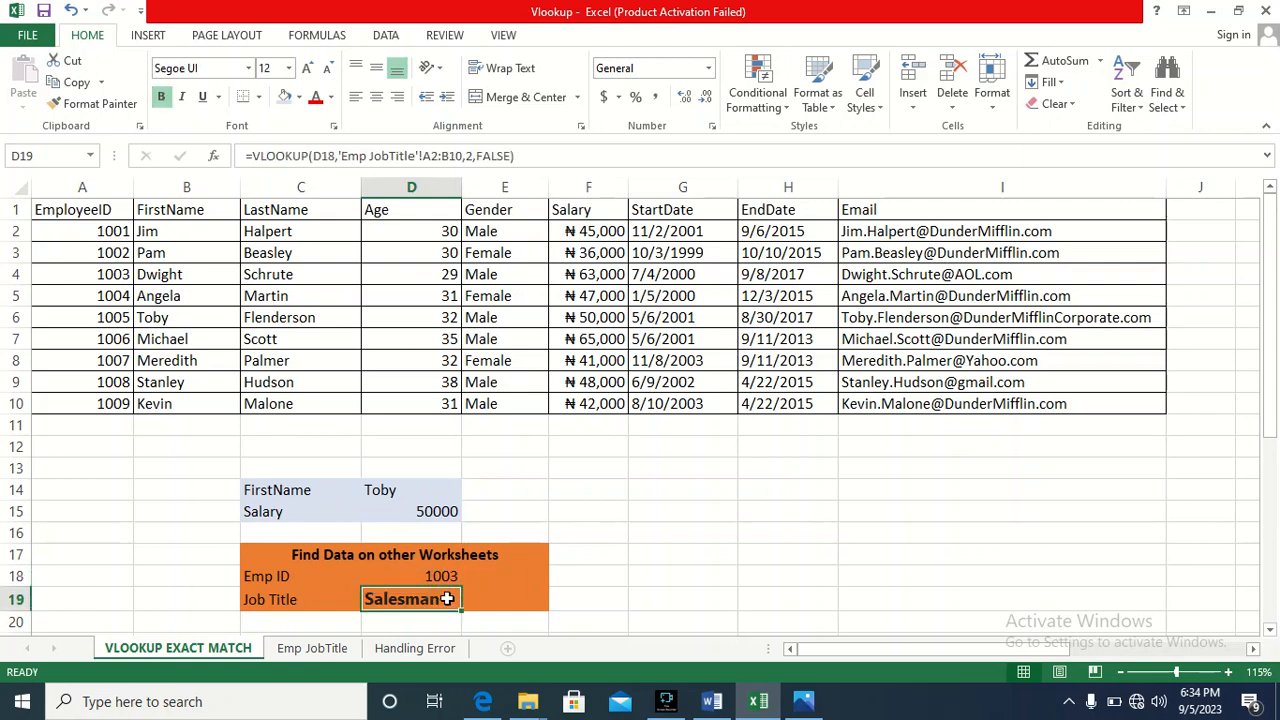
left_click(333, 648)
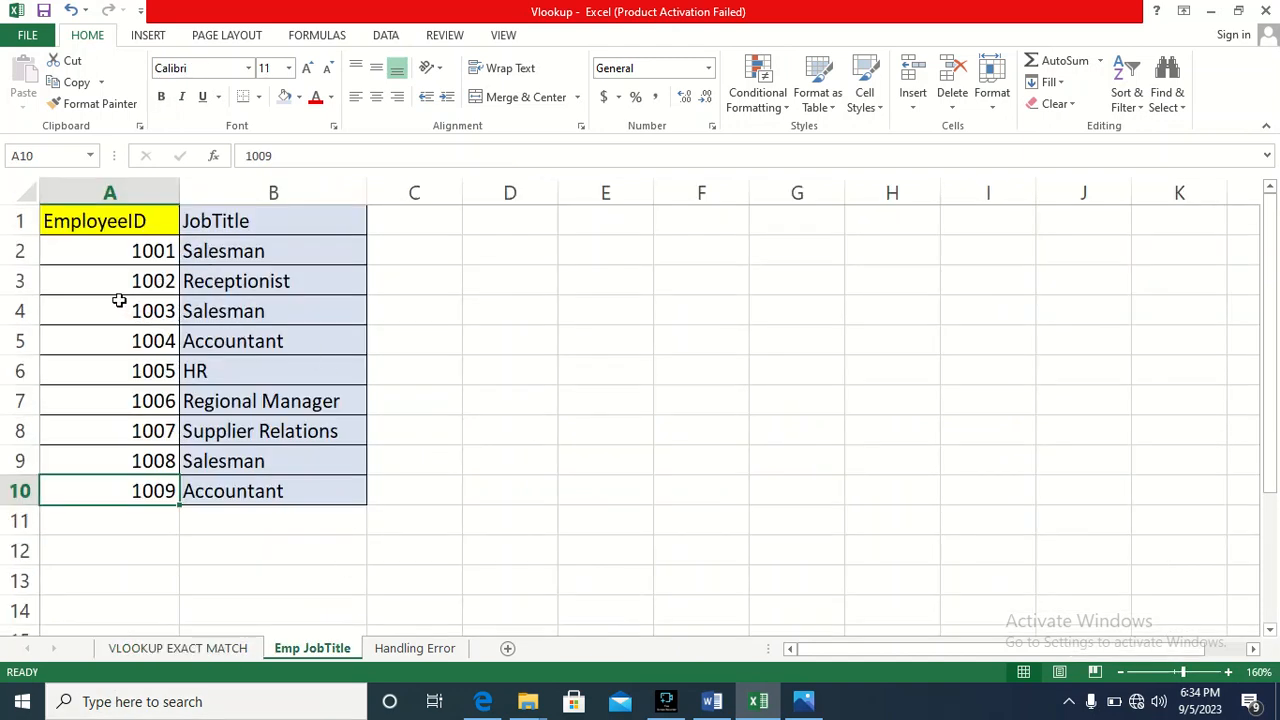
left_click_drag(118, 300, 307, 314)
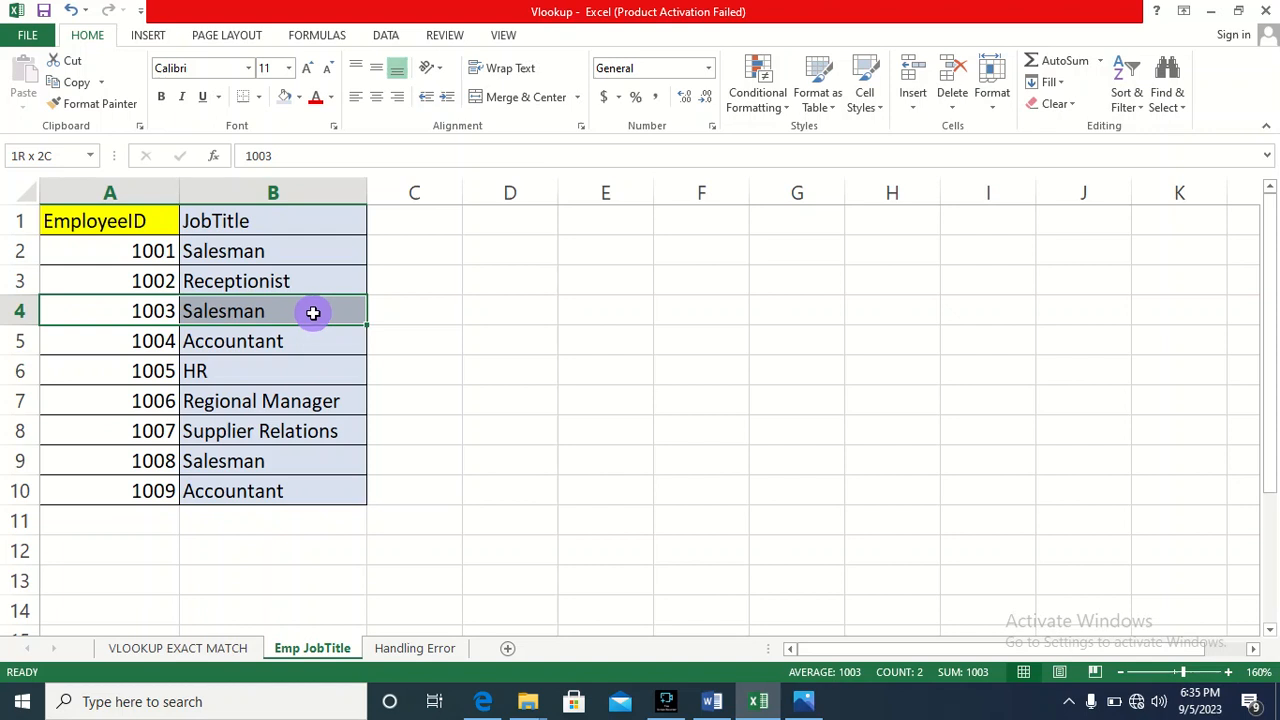
left_click_drag(313, 313, 313, 313)
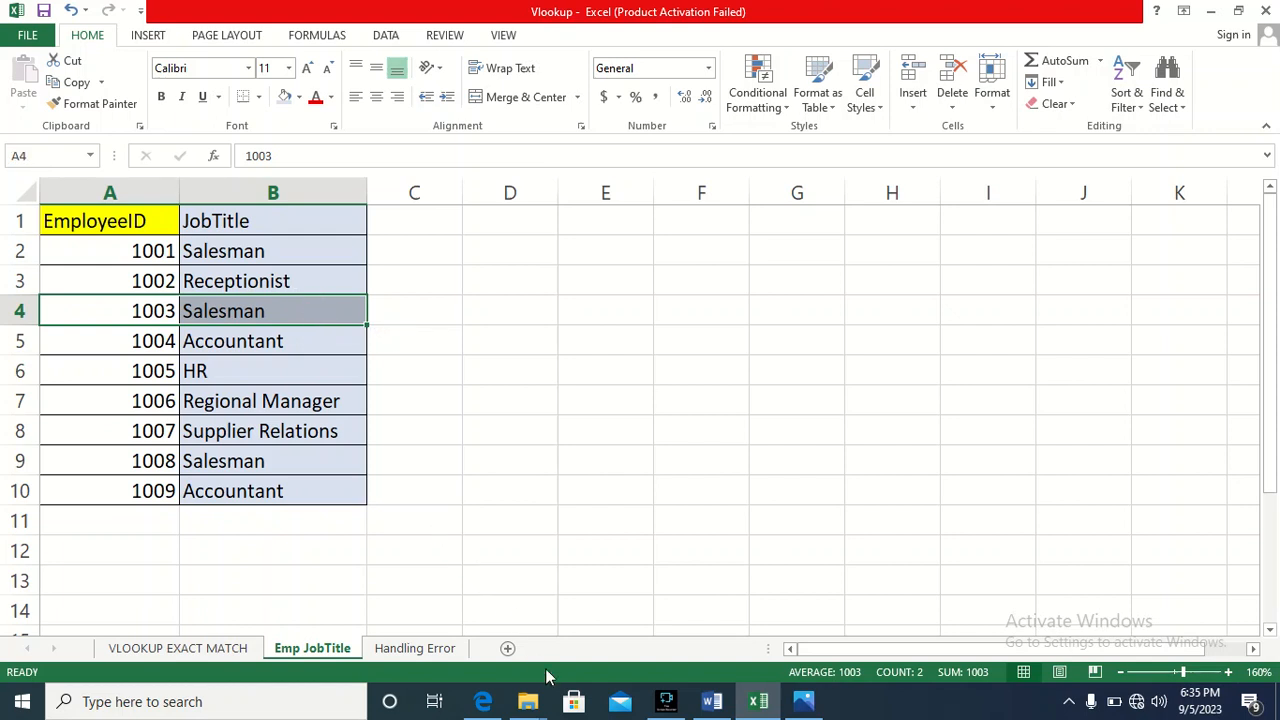
Return to the VLOOKUP EXACT MATCH worksheet and replace the Emp ID in D18 with an ID absent from the employee table.
left_click(175, 651)
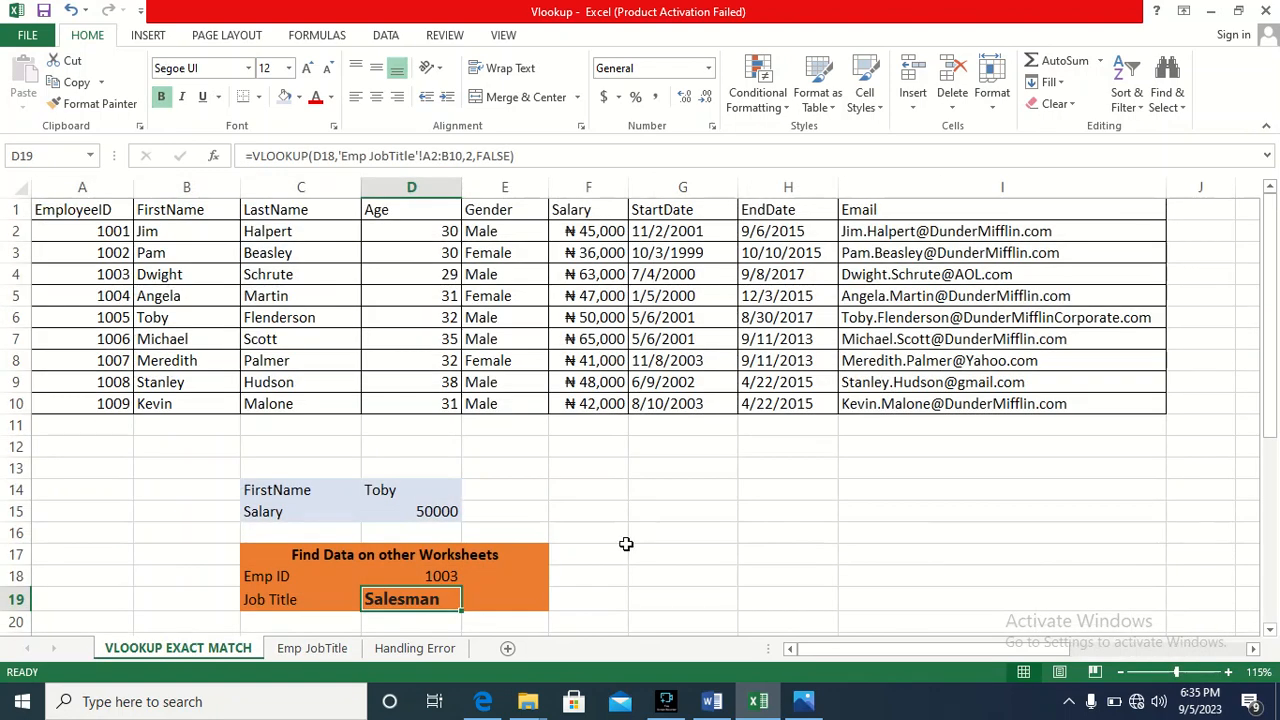
left_click(455, 573)
double_click(455, 573)
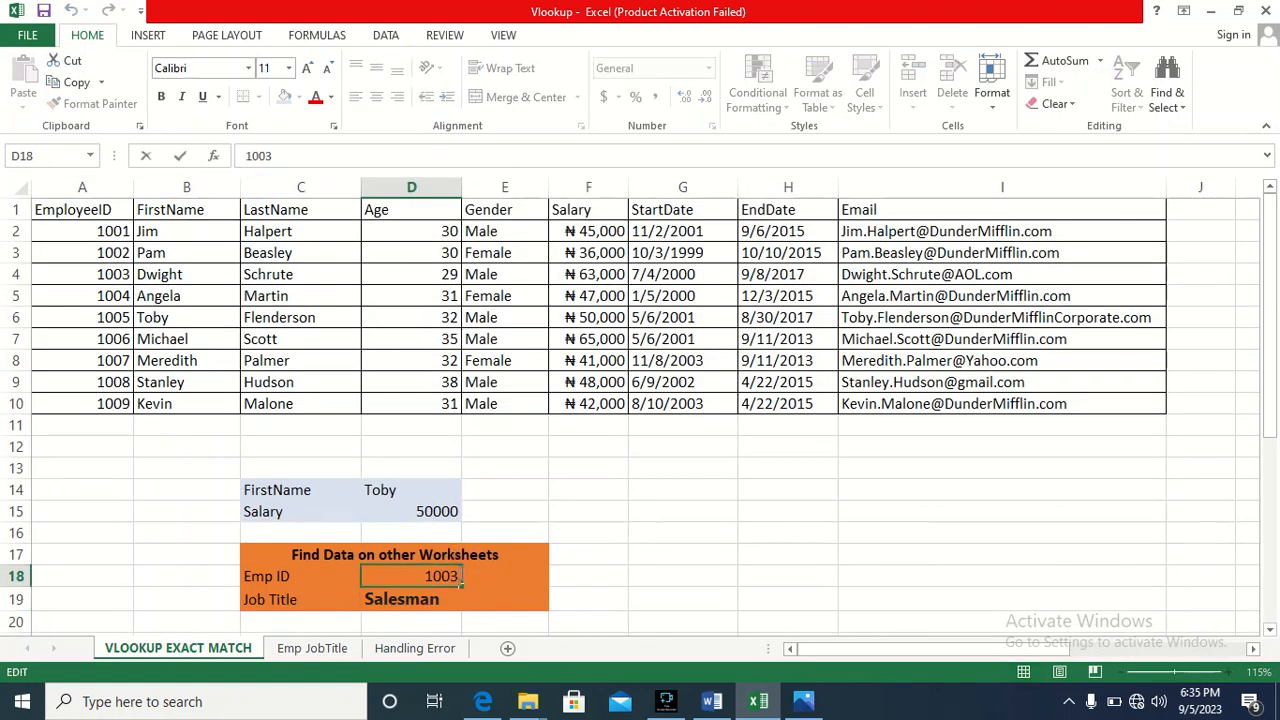
key("BackSpace")
key("BackSpace")
key("BackSpace")
key("BackSpace")
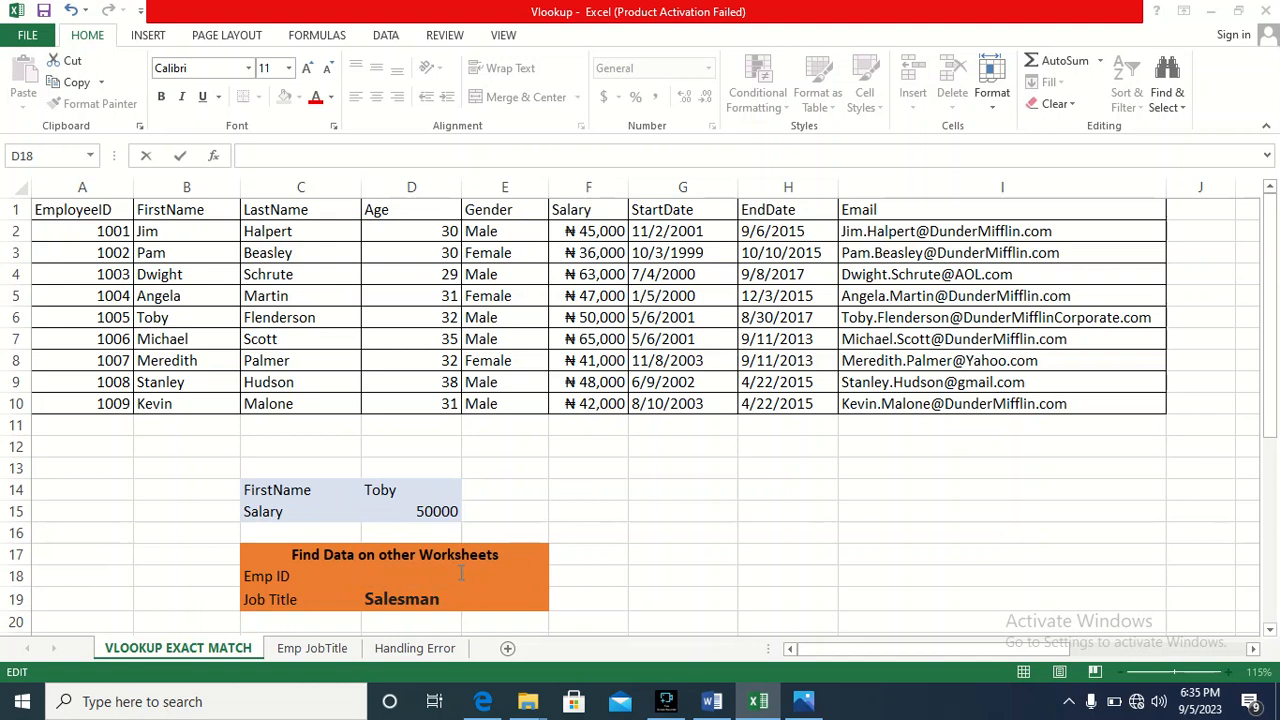
left_click(435, 574)
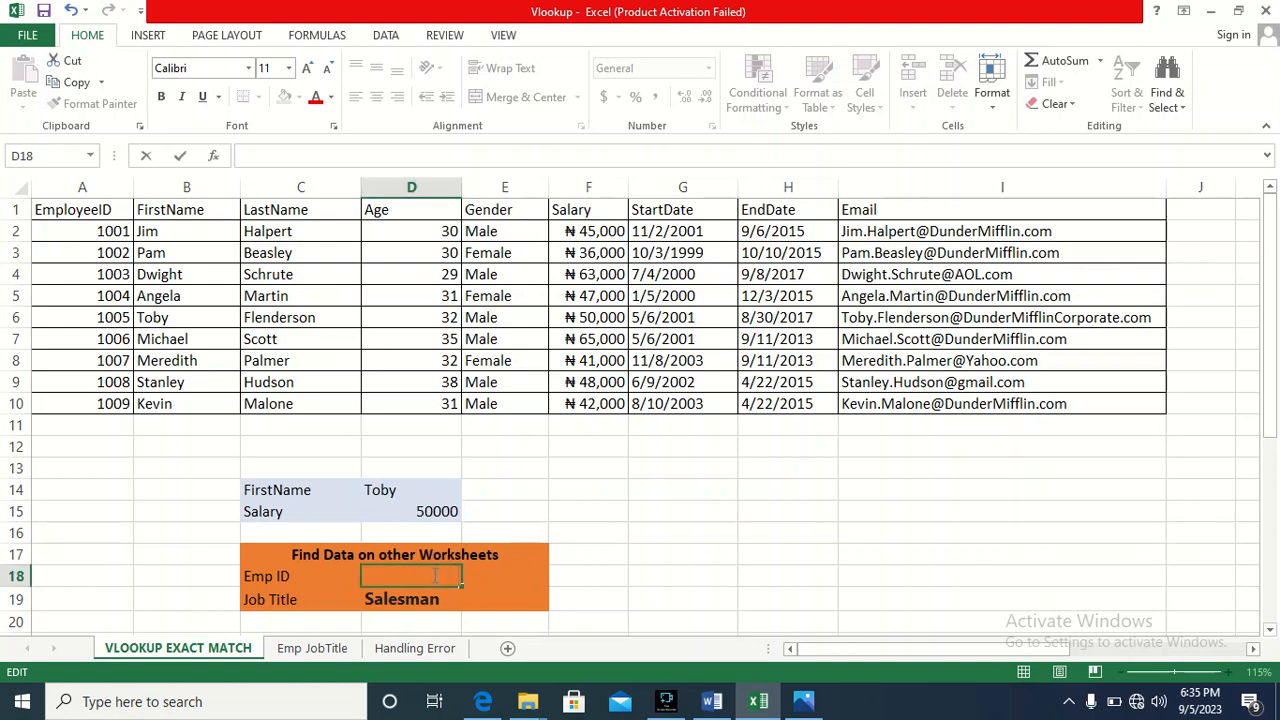
type("2007")
key("Return")
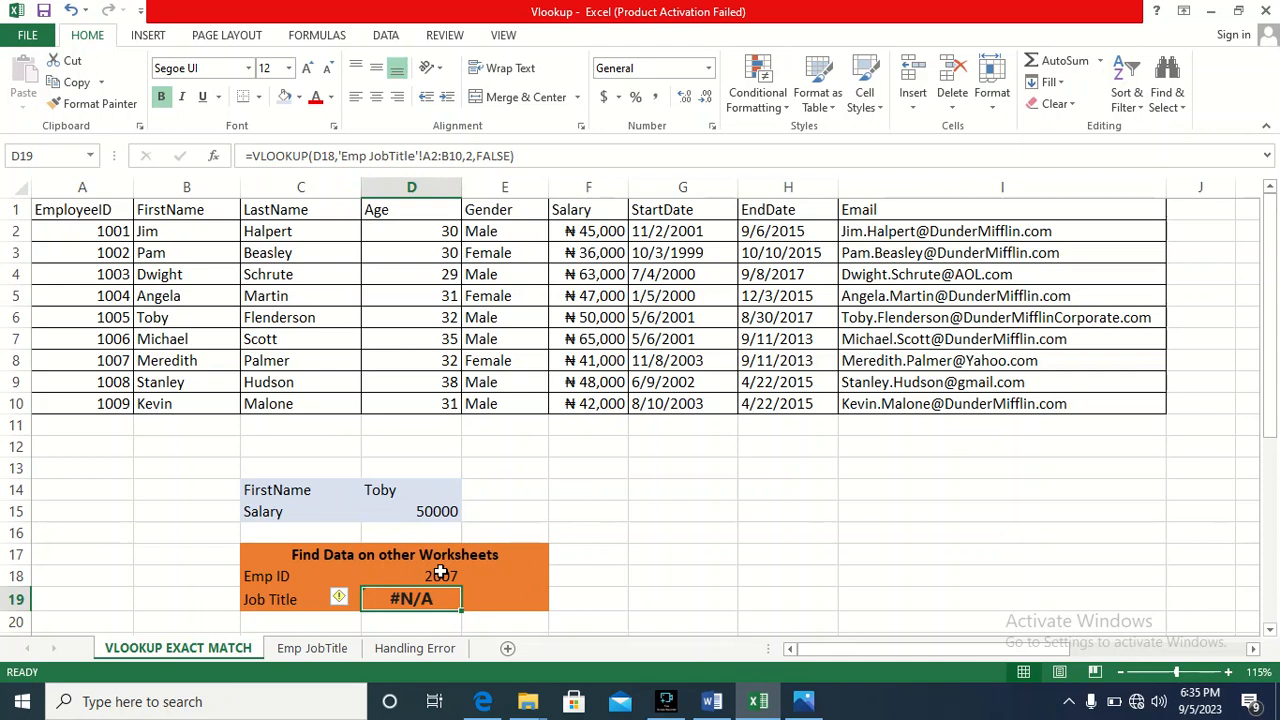
Replace the Emp ID in D18 with the employee ID from row 8 of the employee table.
double_click(440, 576)
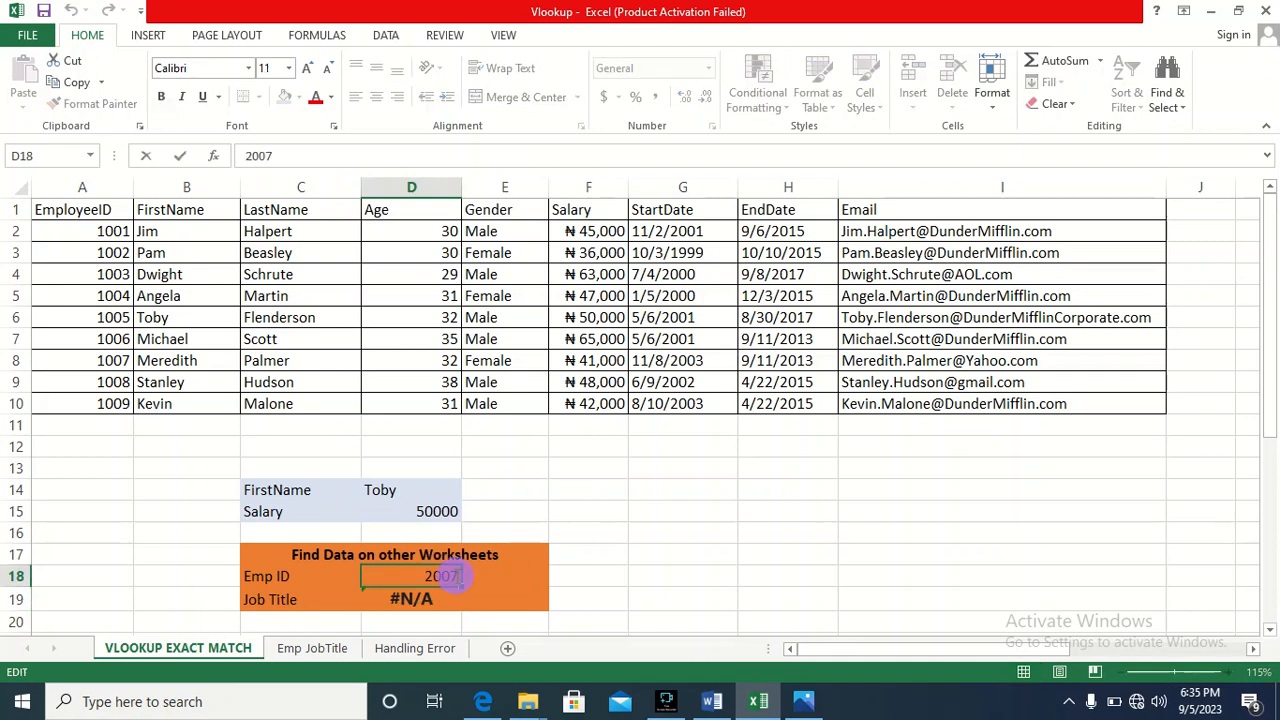
key("BackSpace")
key("BackSpace")
key("BackSpace")
key("BackSpace")
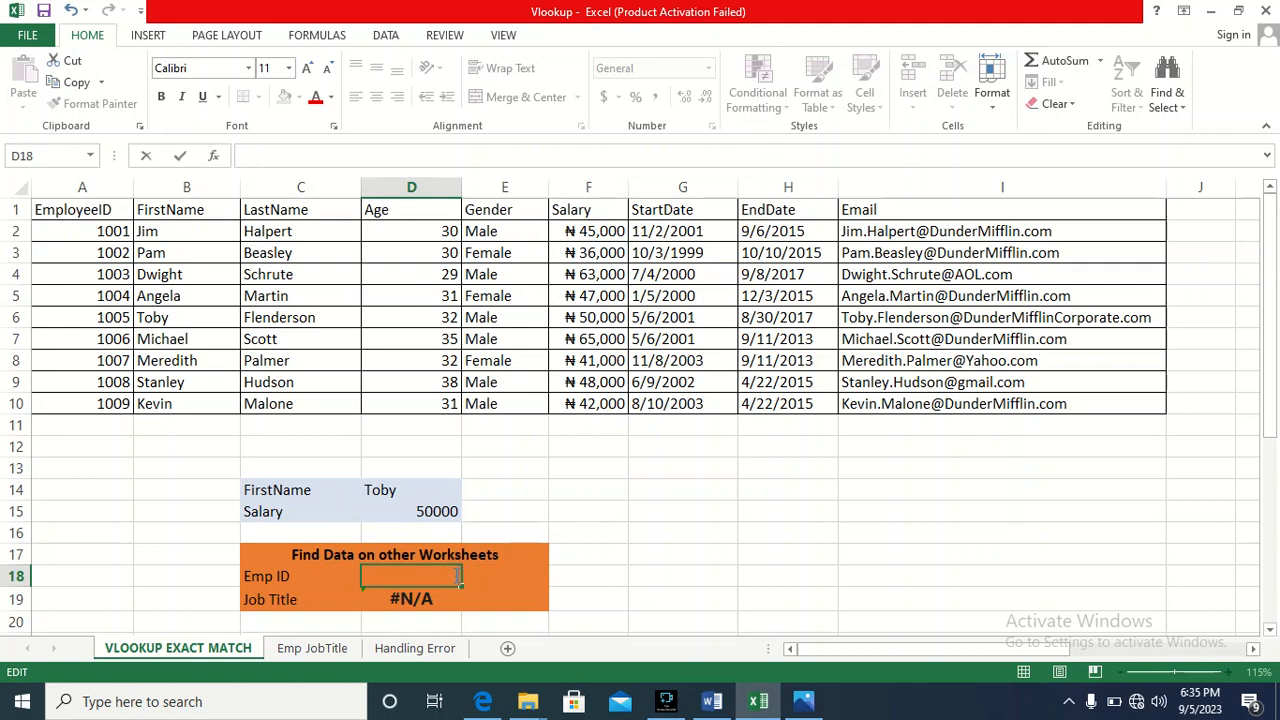
type("1007")
key("Return")
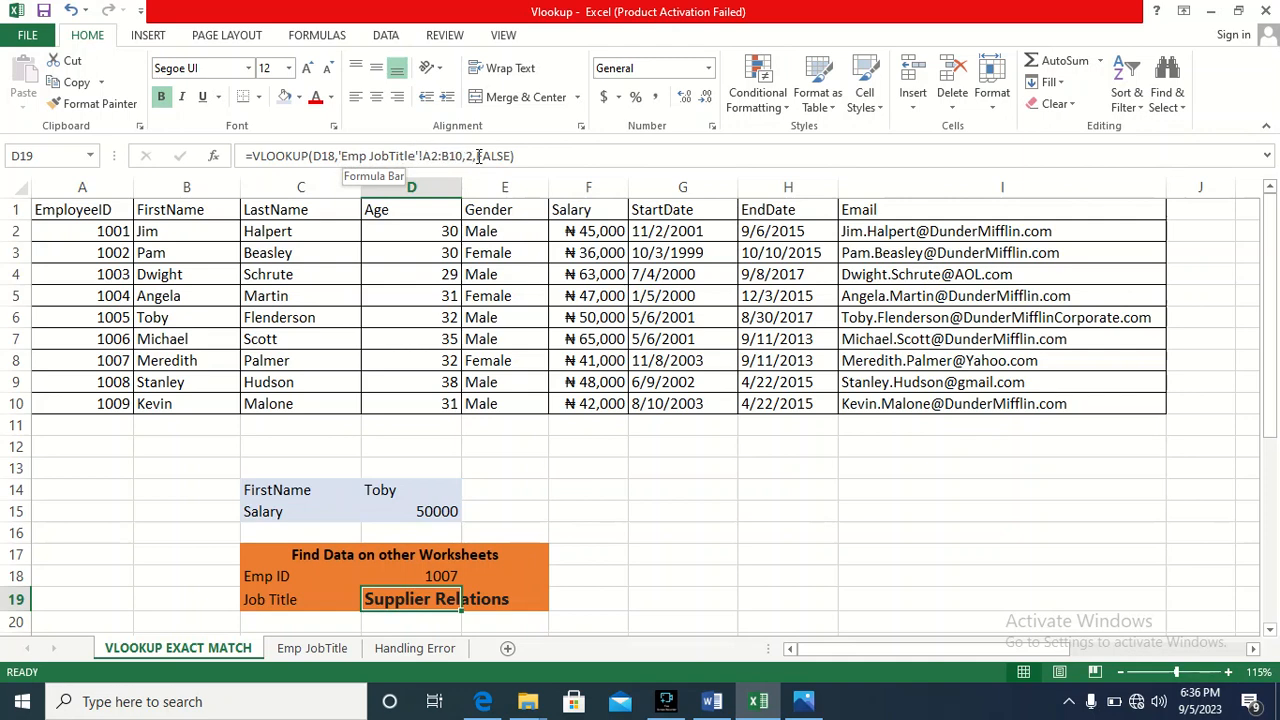
Review the VLOOKUP formula in D19 and the JobTitle column B1:B10 on the Emp JobTitle worksheet.
left_click(529, 161)
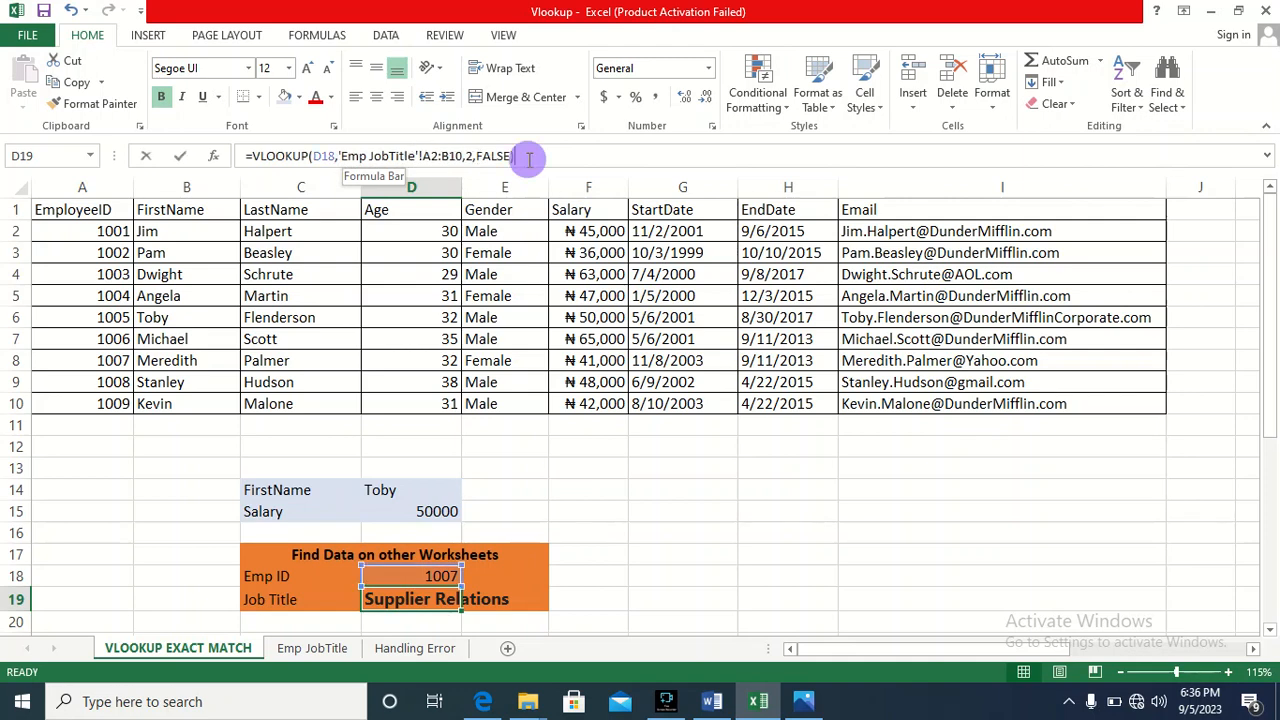
left_click(614, 571)
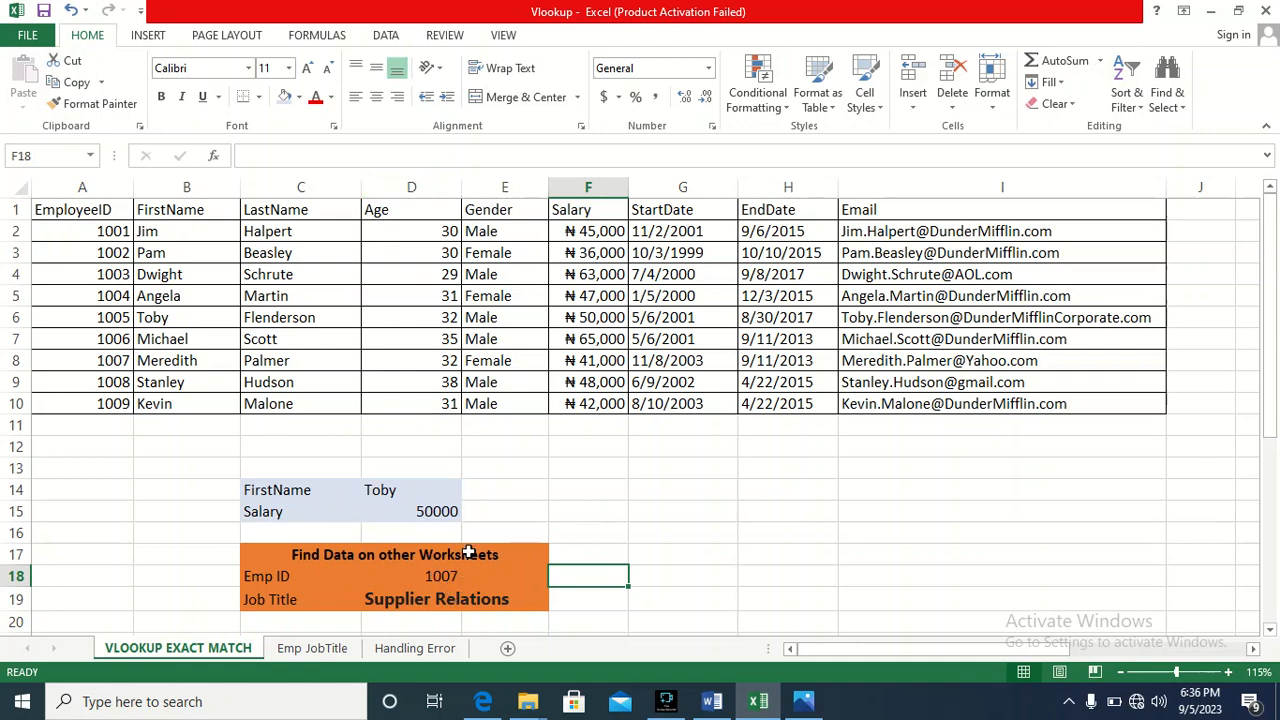
left_click(313, 648)
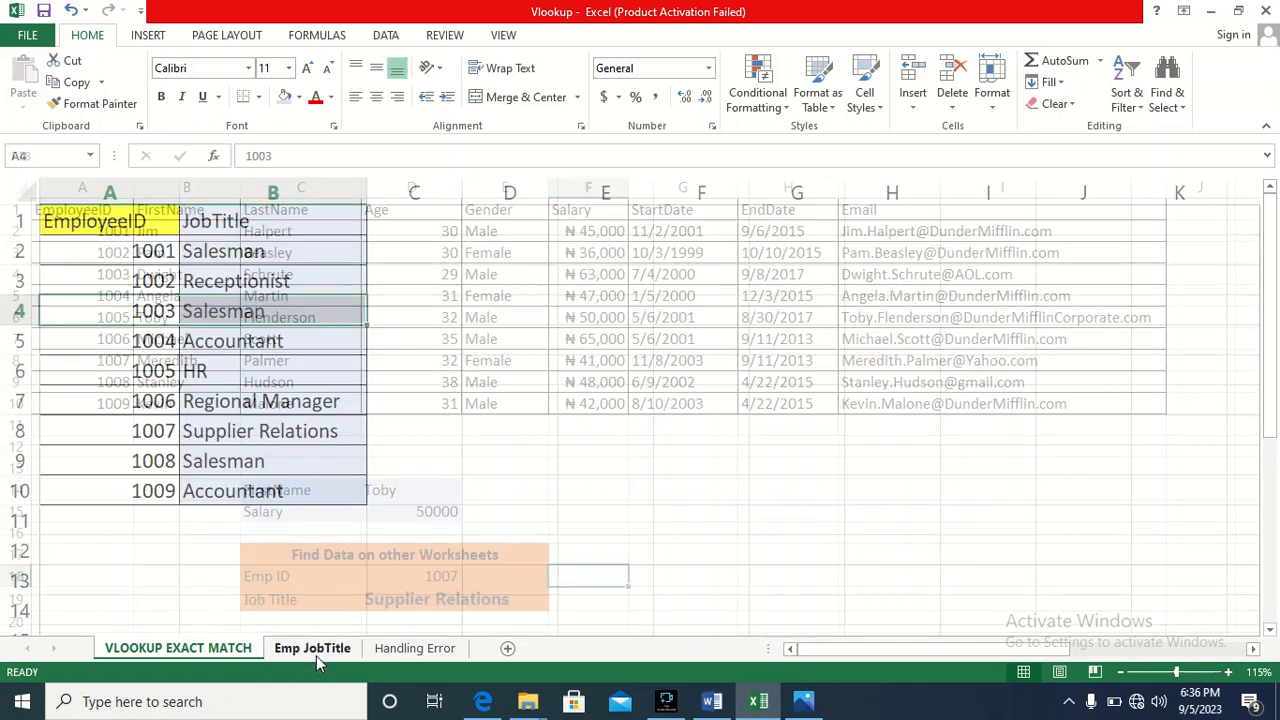
left_click(263, 217)
left_click_drag(263, 214, 261, 512)
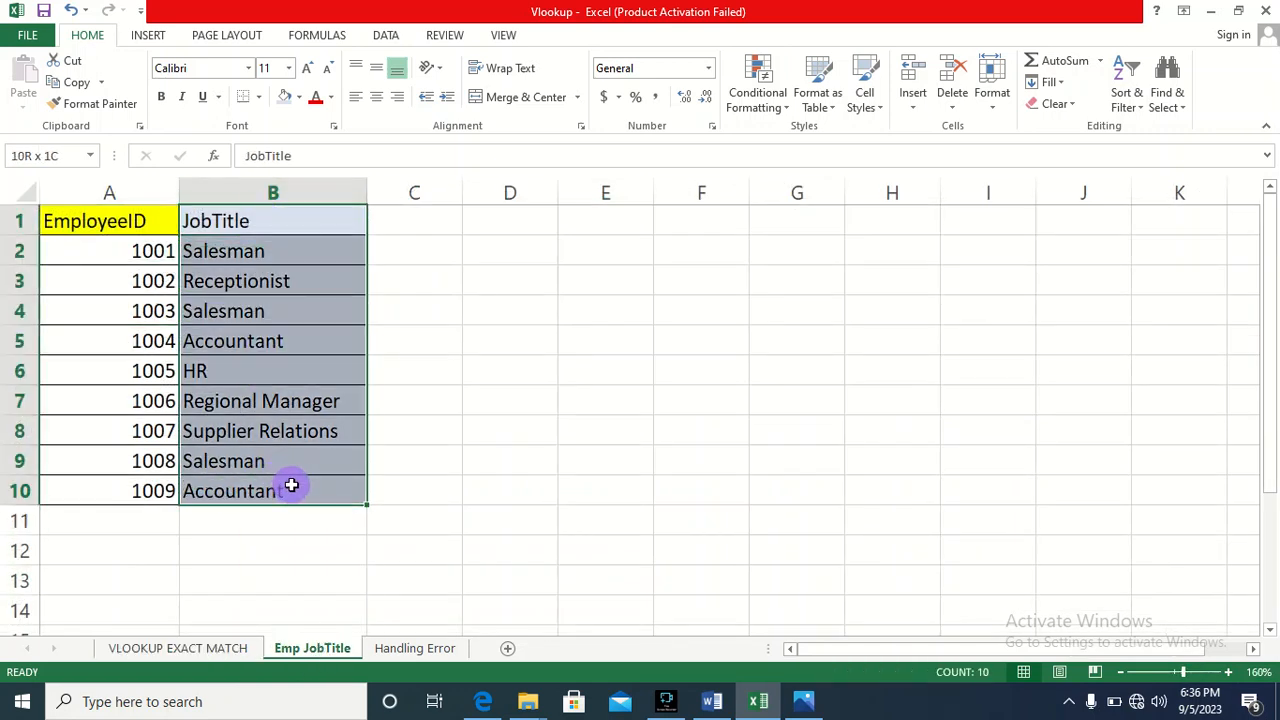
Return to VLOOKUP EXACT MATCH, try inserting a blank column before the Age column, and undo the insertion.
left_click(196, 648)
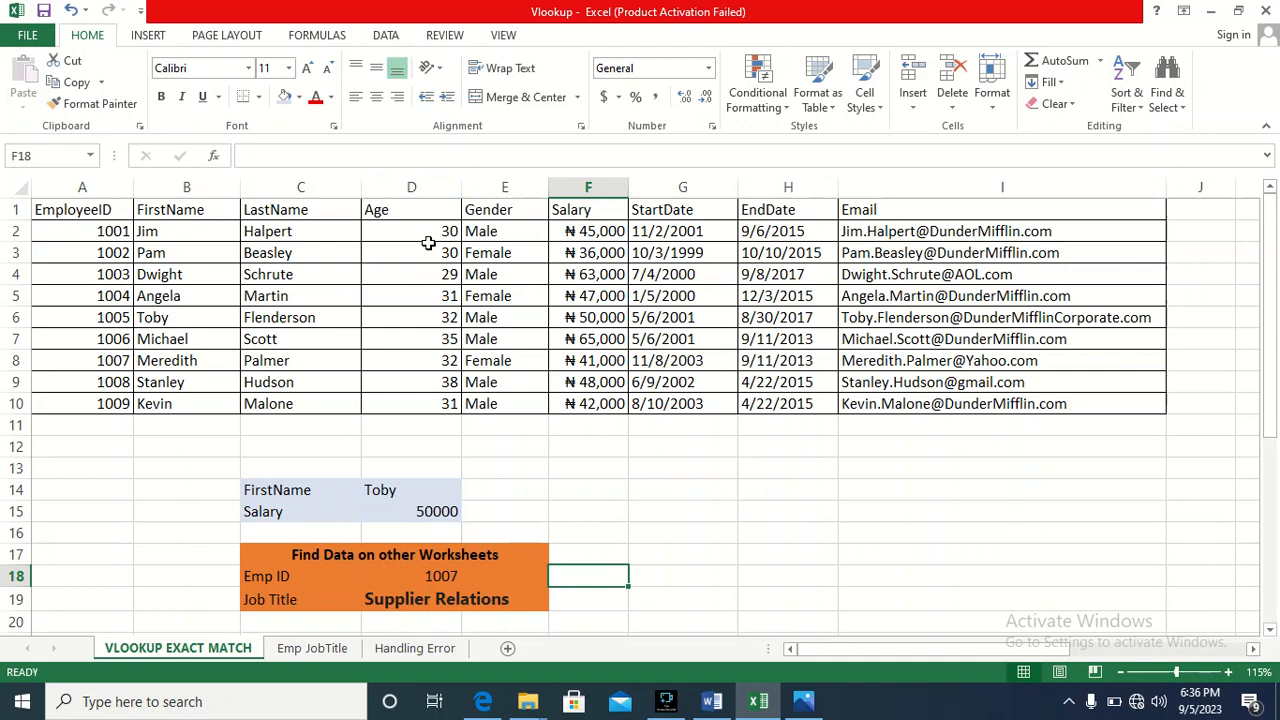
left_click(420, 189)
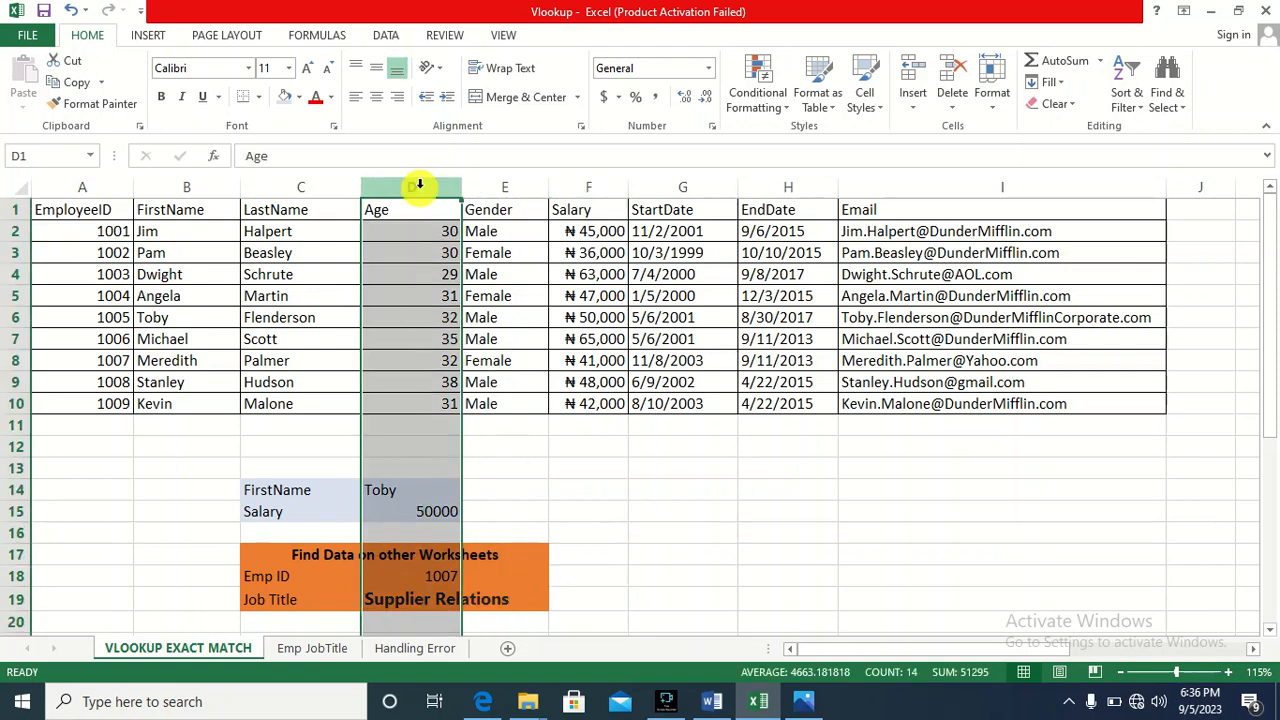
right_click(421, 192)
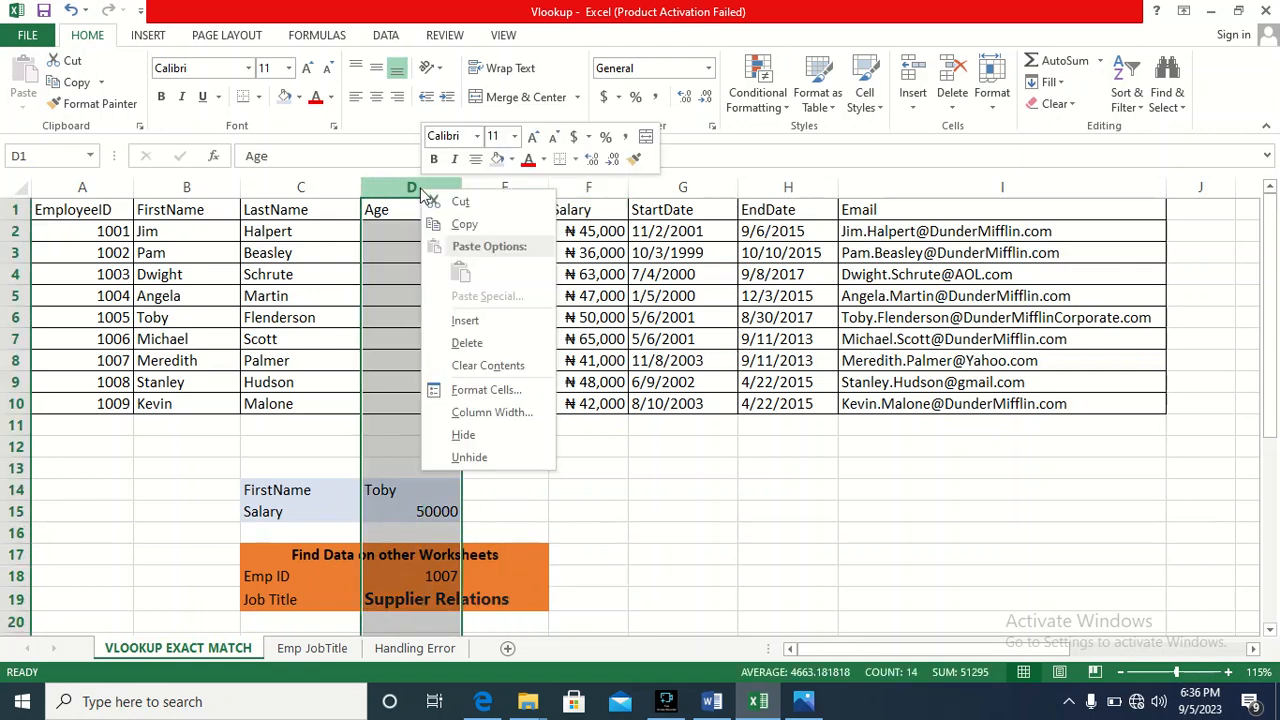
left_click(462, 321)
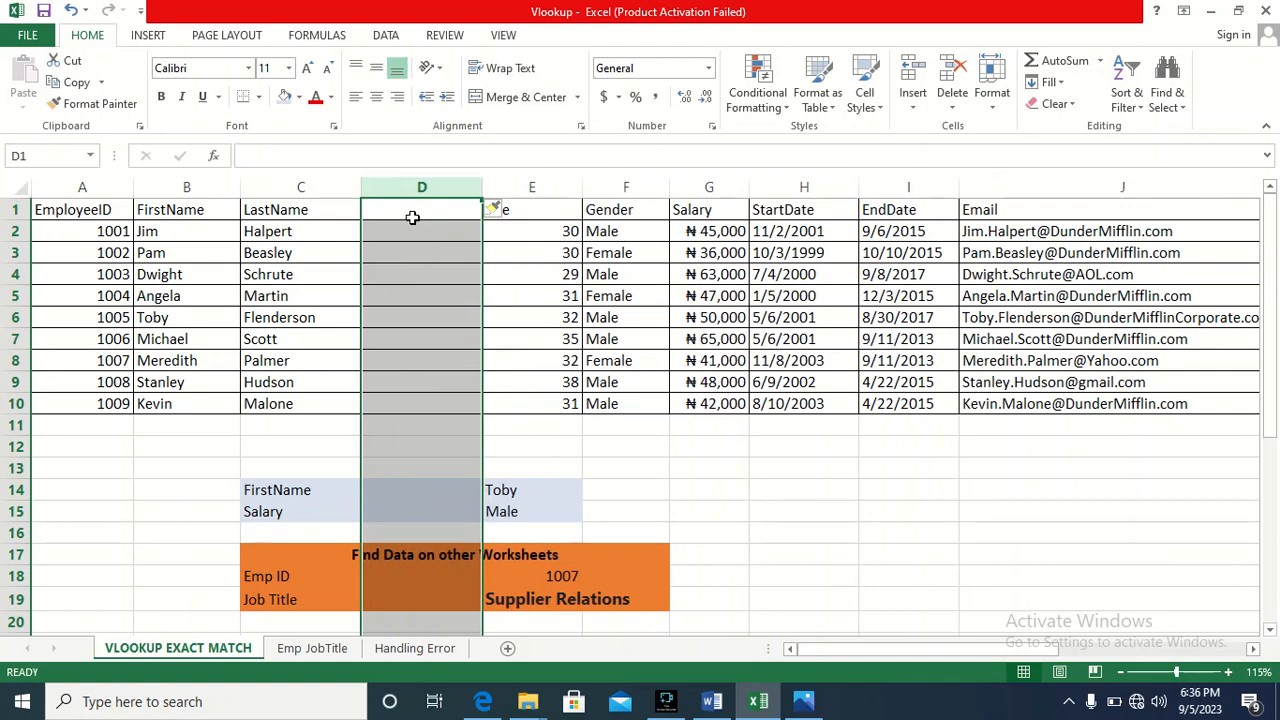
left_click(401, 213)
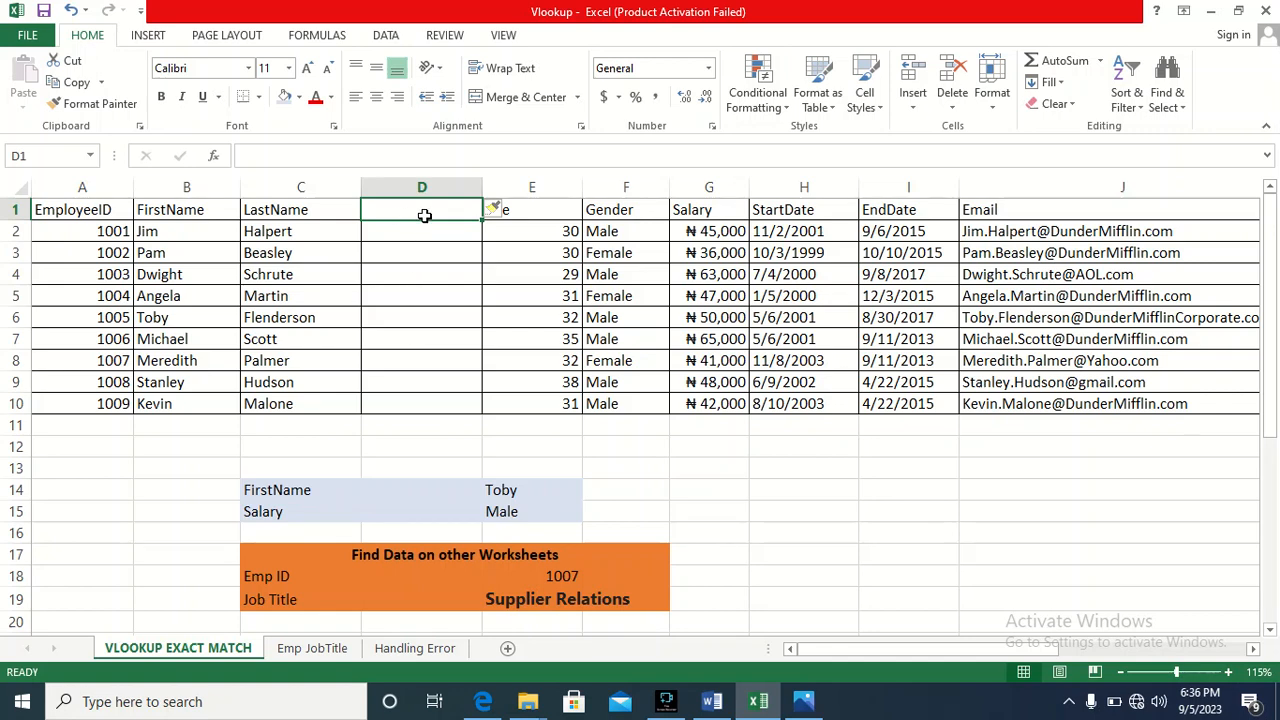
left_click(424, 214)
key("ctrl+z")
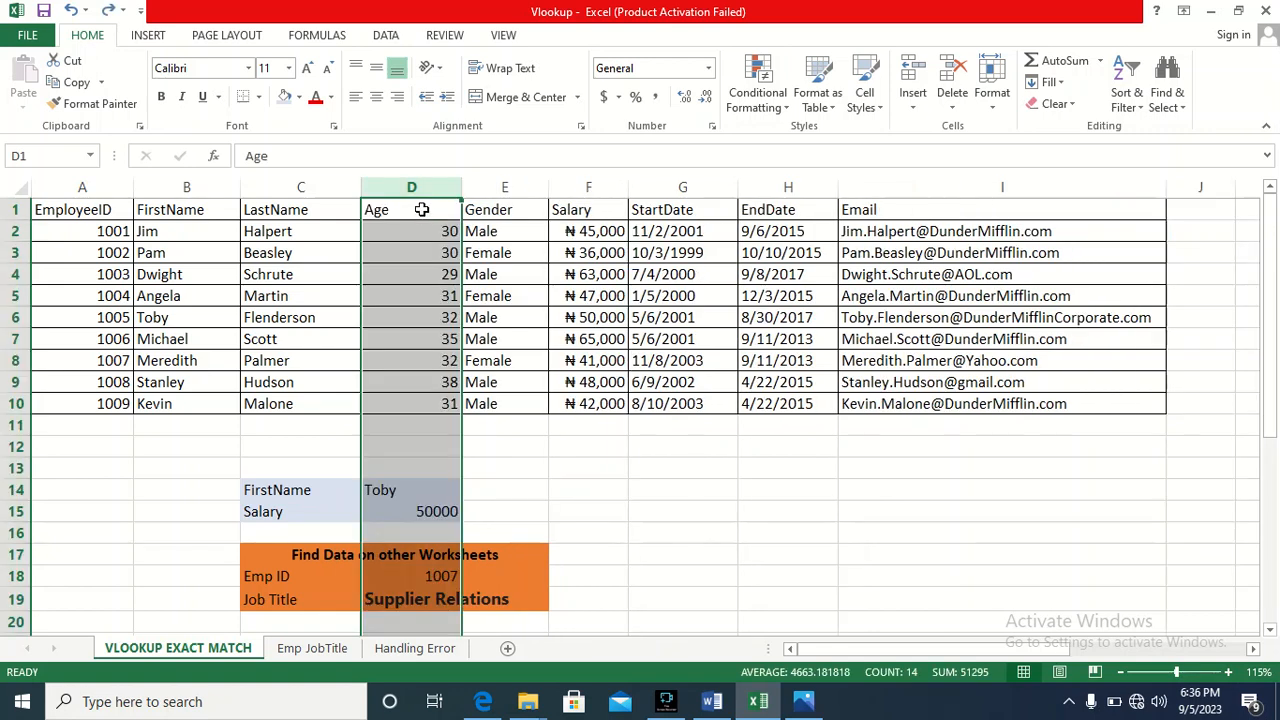
Insert a blank column before Age again, inspect the shifted Salary lookup formula in E15, and undo the insertion.
left_click(421, 210)
left_click(411, 187)
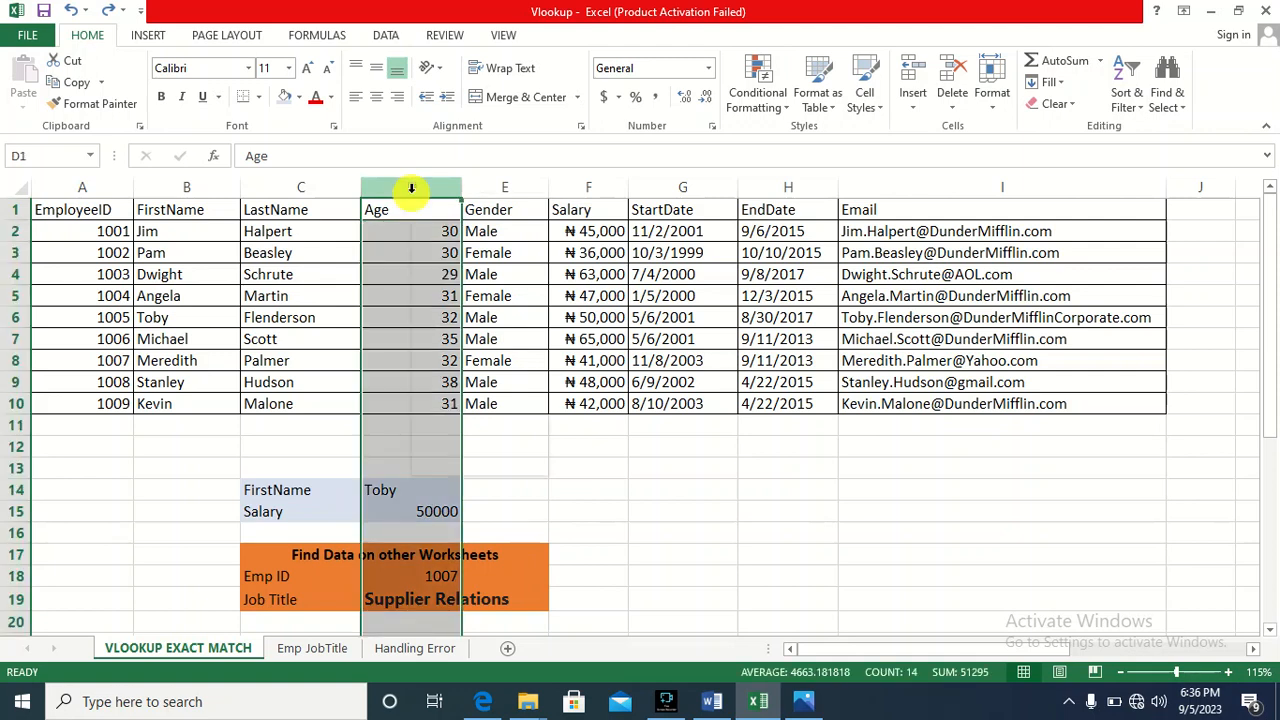
right_click(411, 192)
left_click(482, 326)
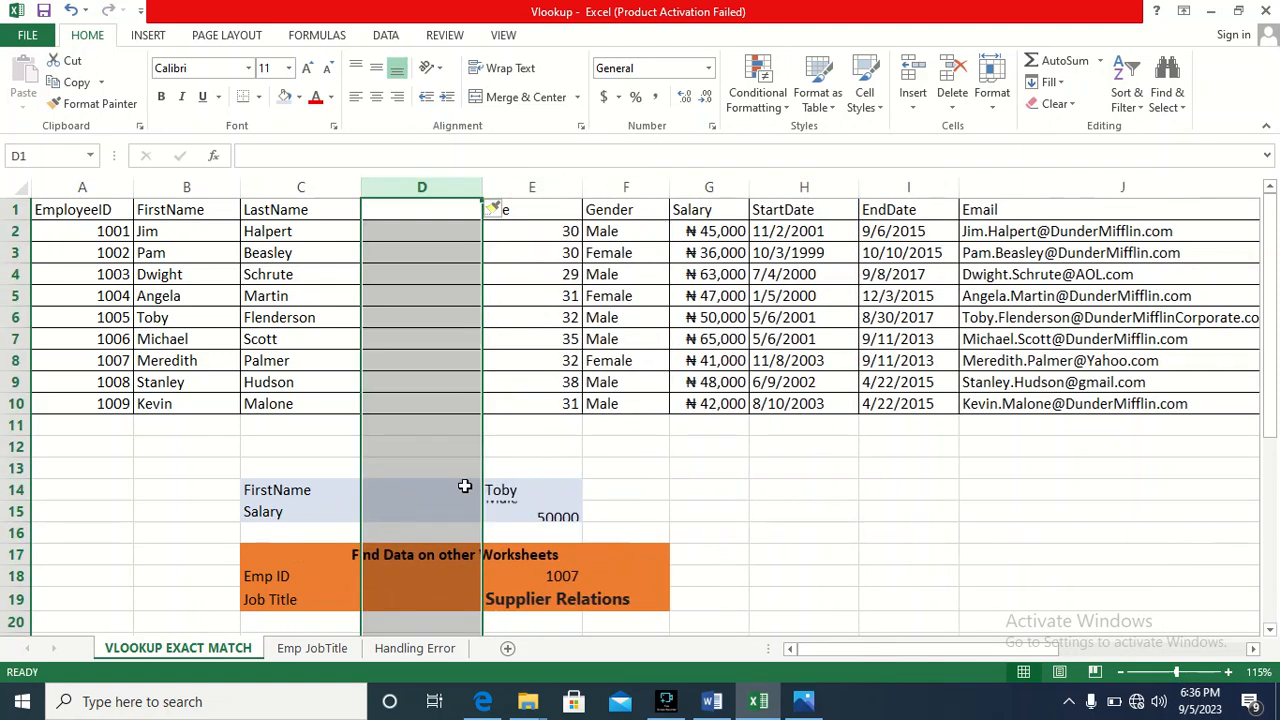
left_click(530, 512)
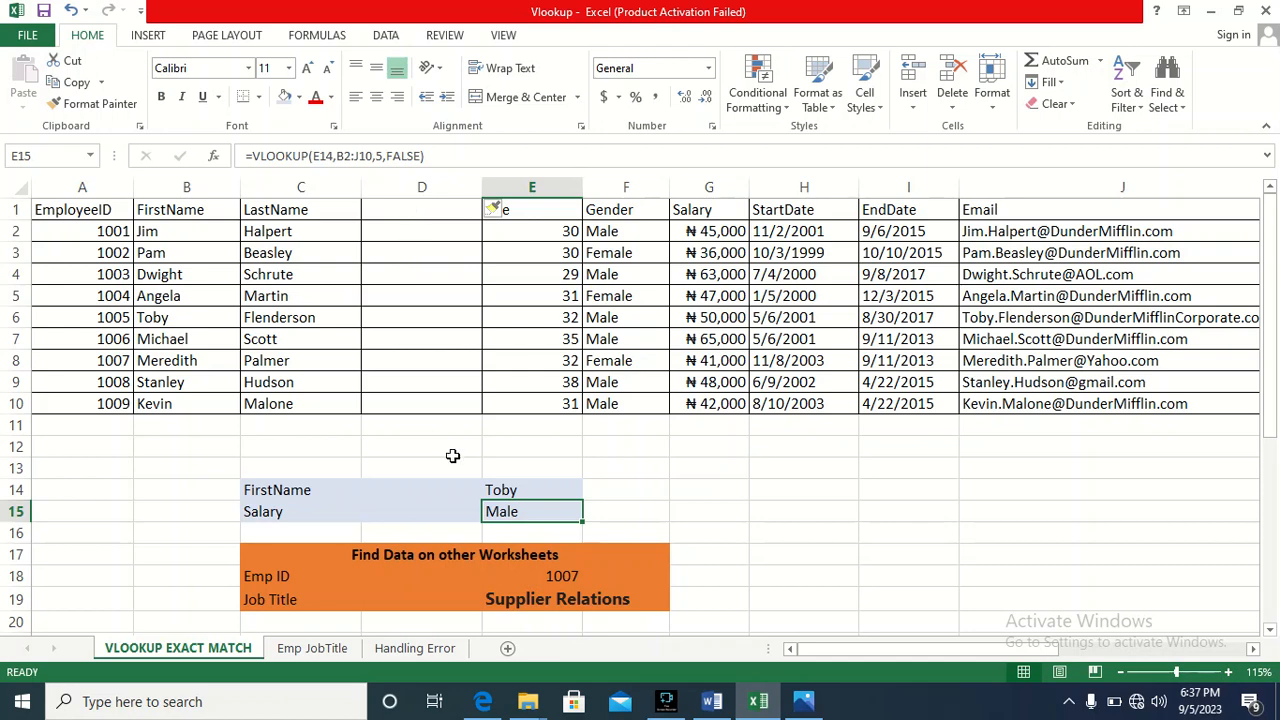
left_click(526, 511)
key("ctrl+z")
Convert D14:D15 to static values by copying them and pasting values in place, and check both cells' contents.
left_click(376, 487)
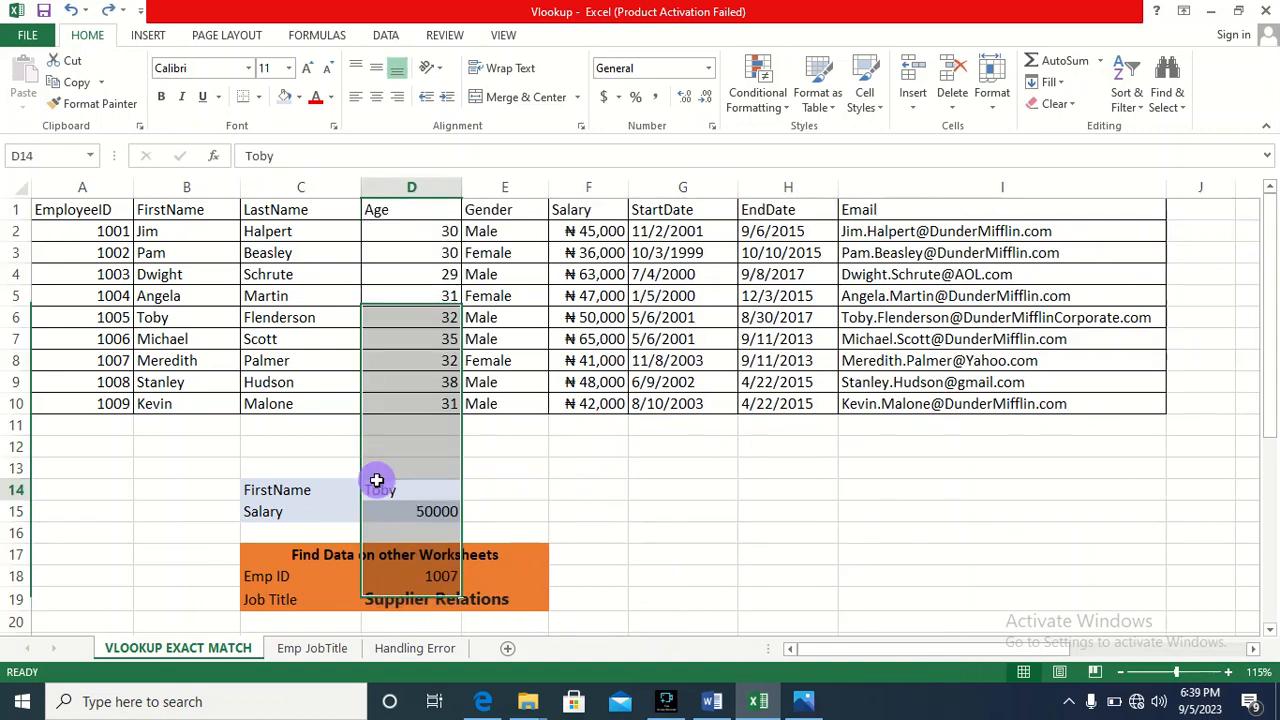
left_click_drag(376, 487, 403, 517)
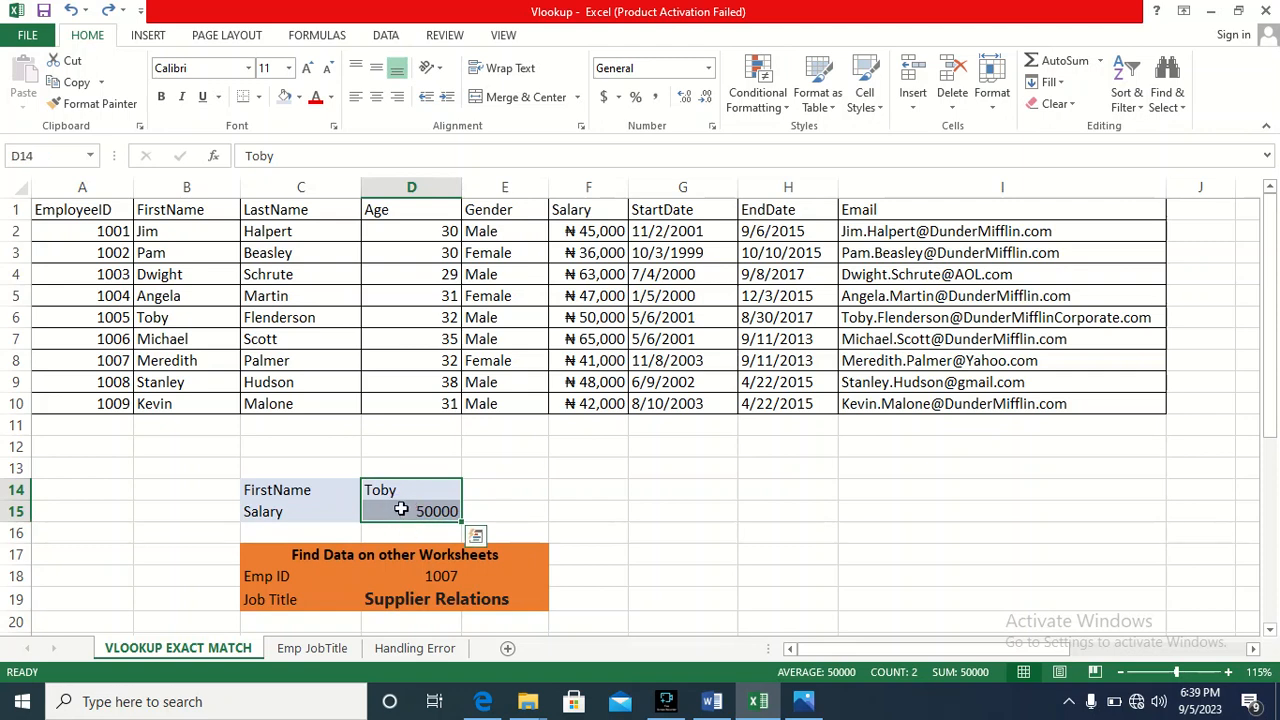
key("ctrl+c")
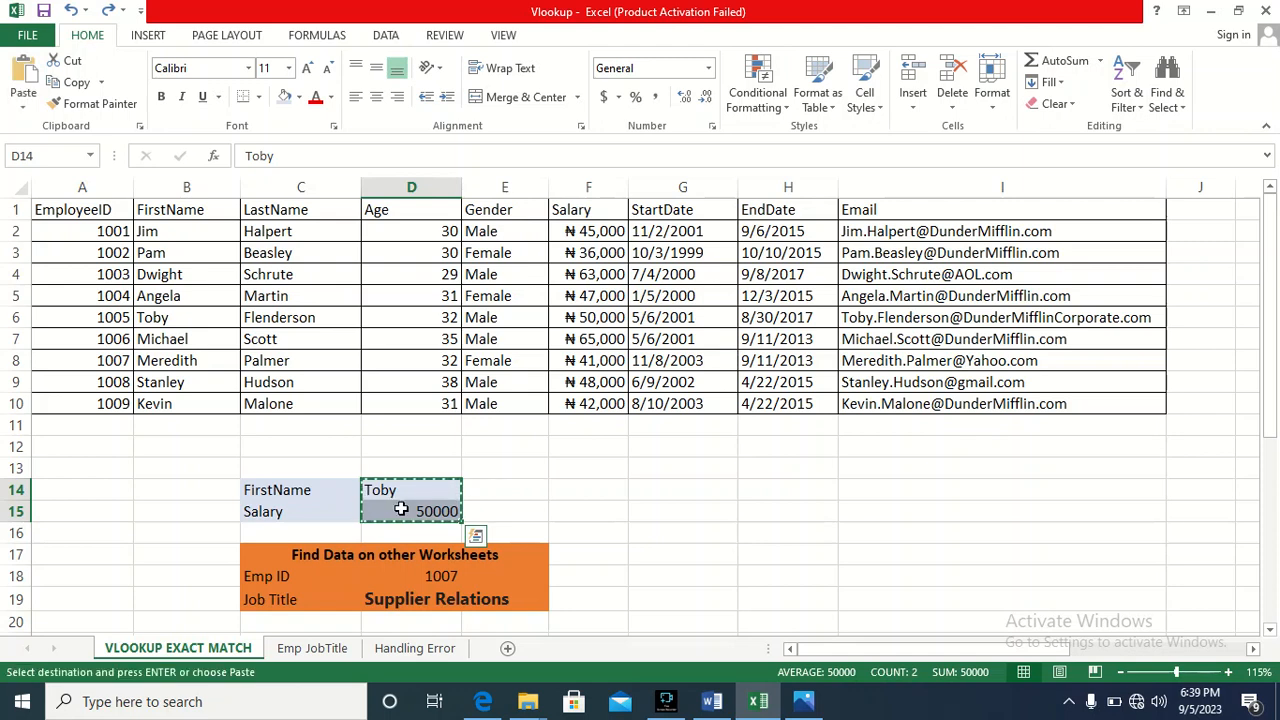
left_click(23, 106)
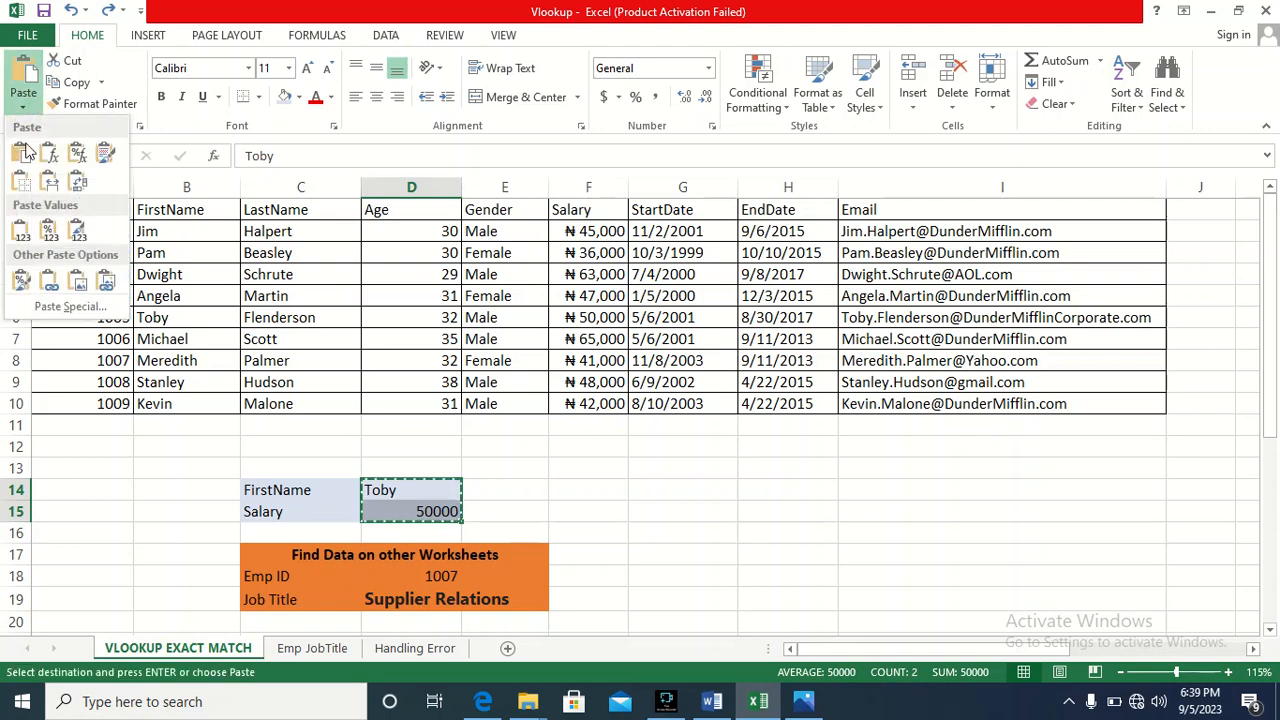
left_click(23, 232)
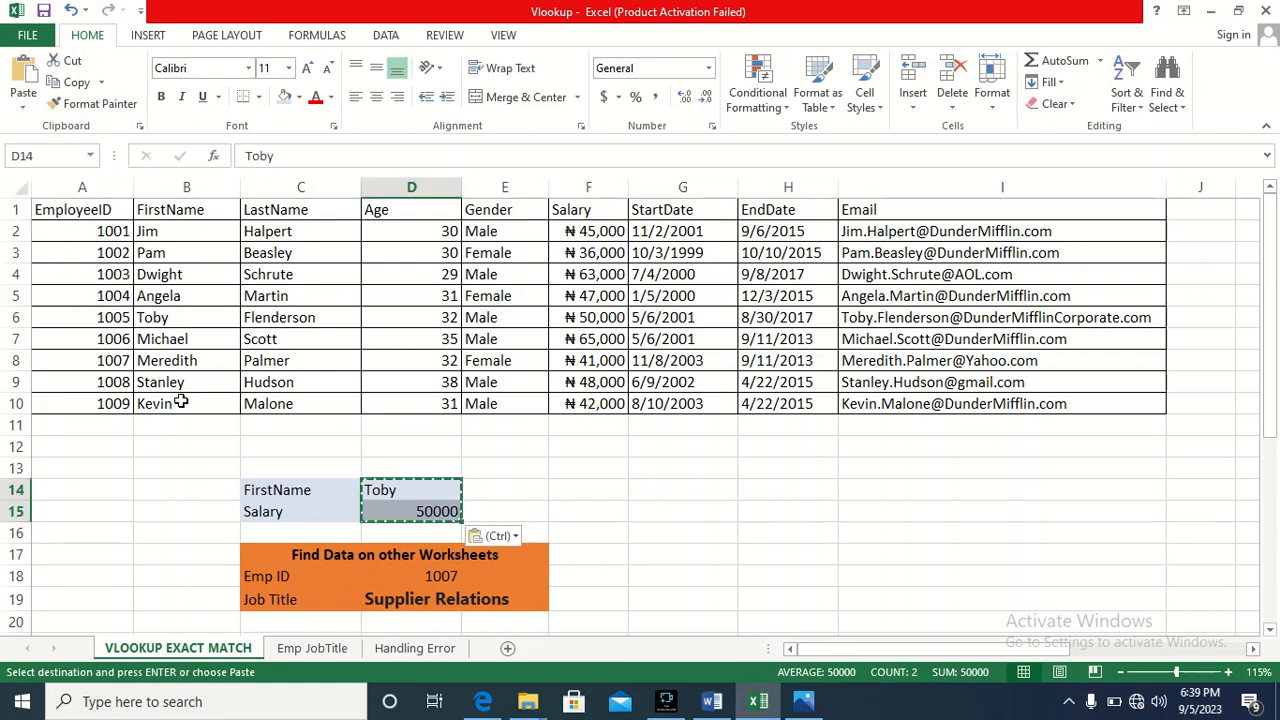
double_click(417, 509)
left_click(414, 490)
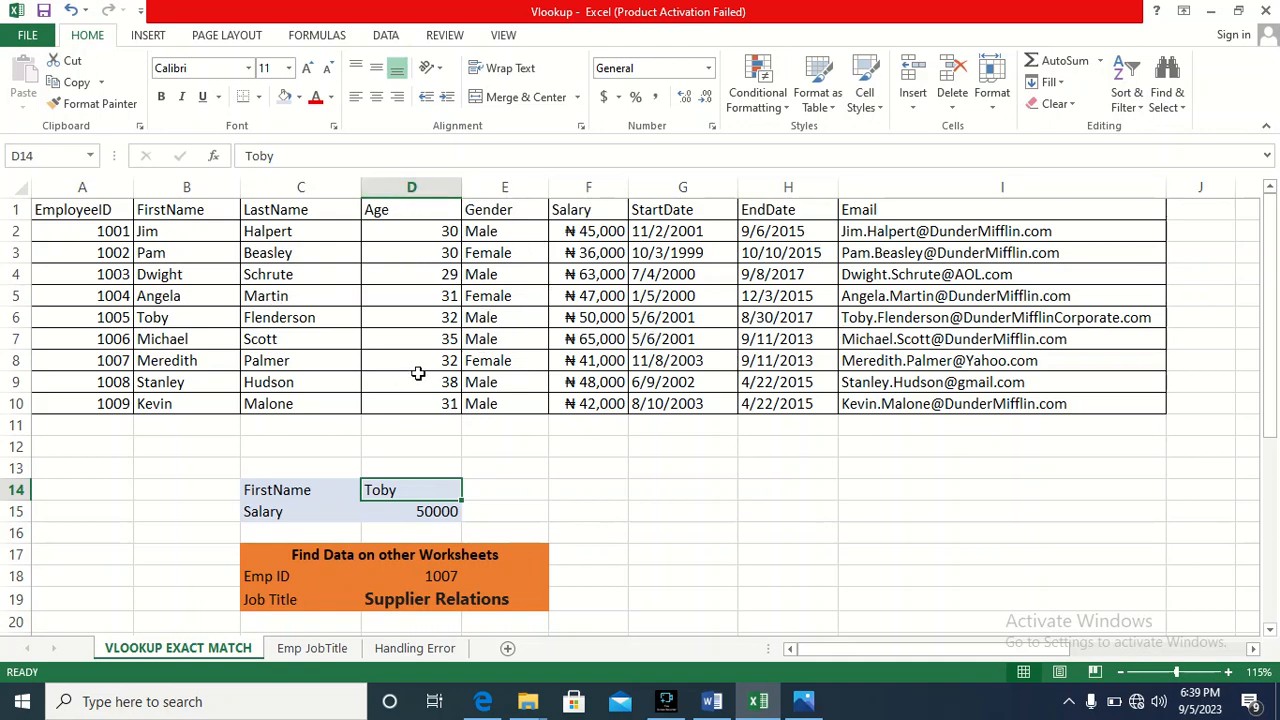
left_click(417, 512)
left_click(414, 492)
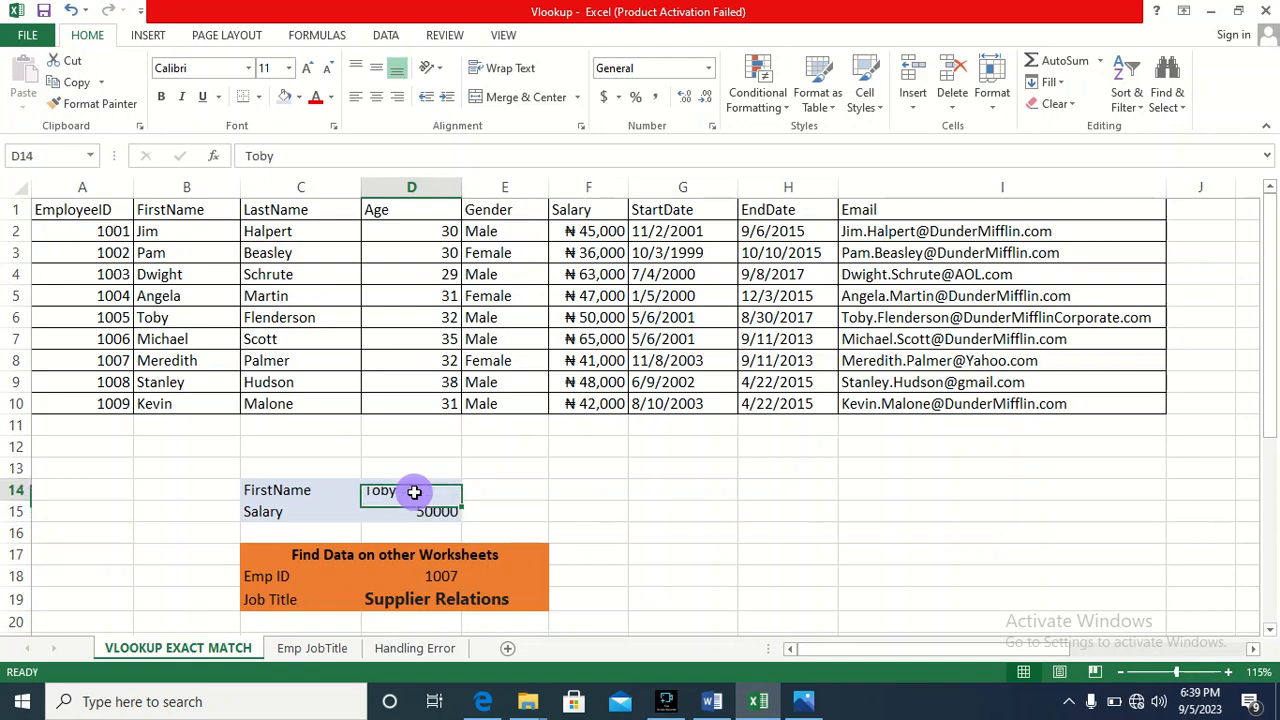
left_click(418, 513)
double_click(421, 513)
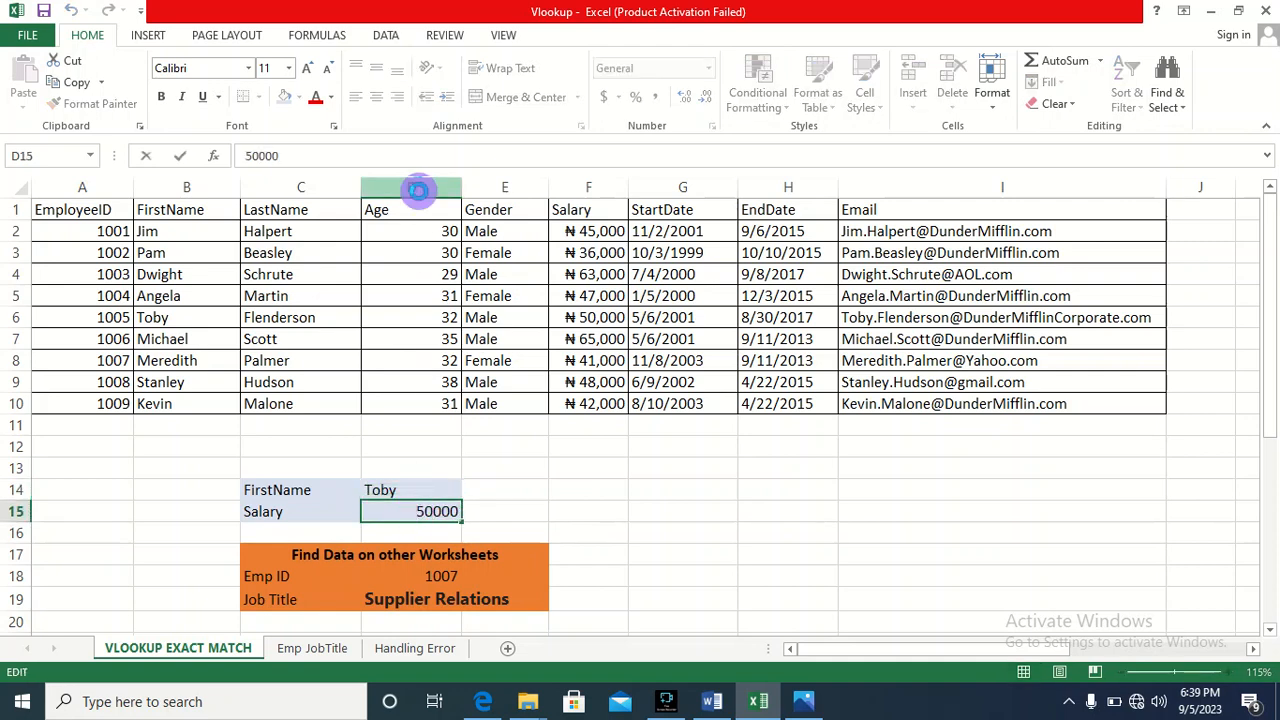
Insert a blank column before the Age column and check the shifted FirstName and Salary cells in E14:E15.
left_click(417, 189)
right_click(417, 189)
left_click(443, 319)
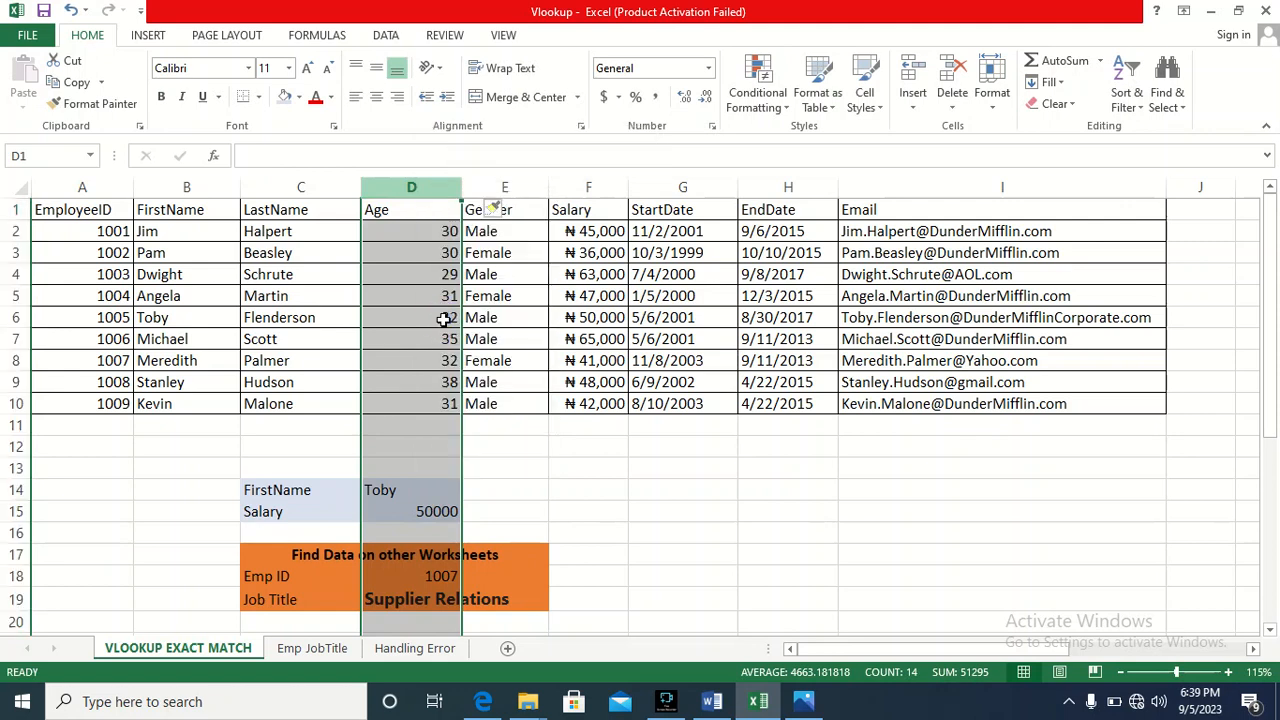
left_click(434, 518)
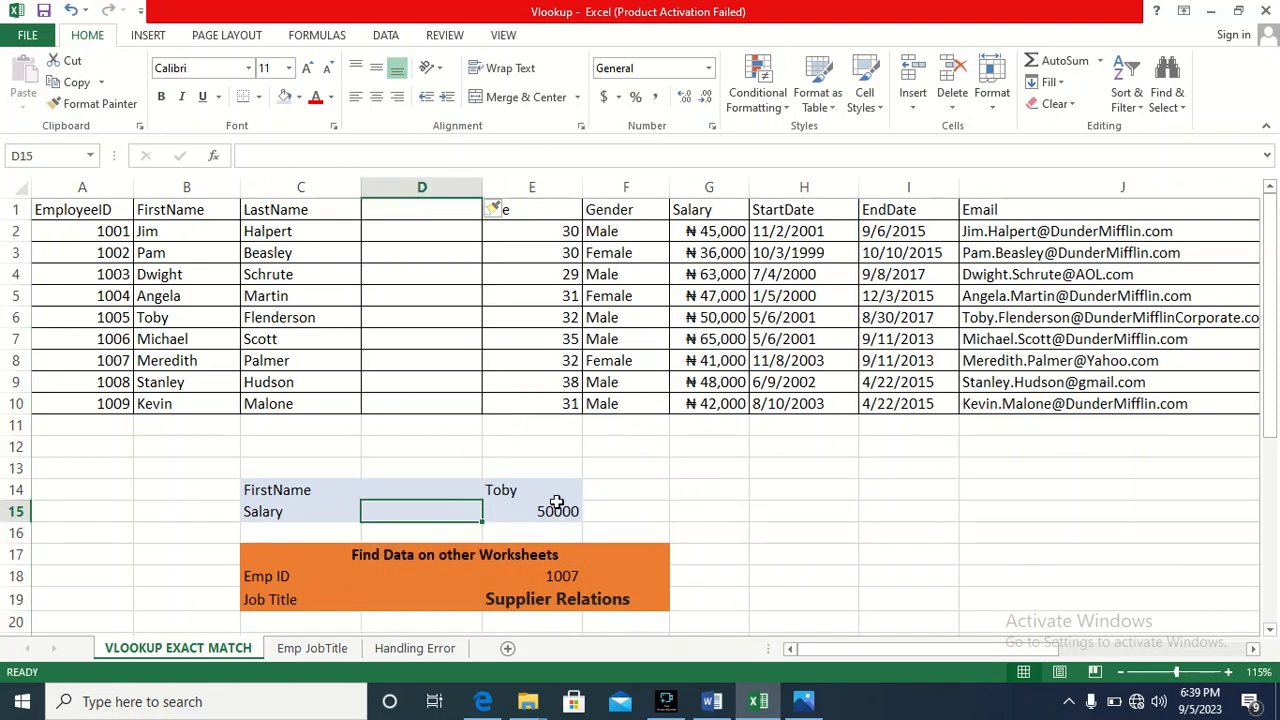
left_click(556, 505)
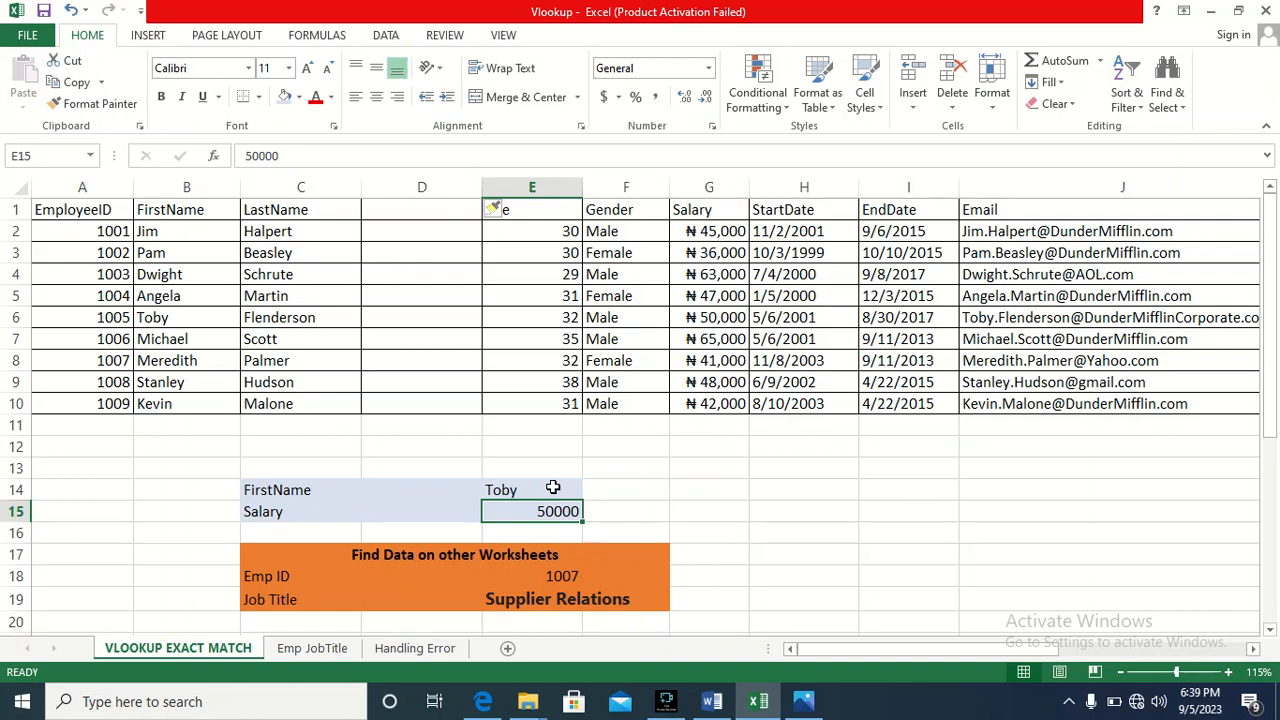
left_click(553, 487)
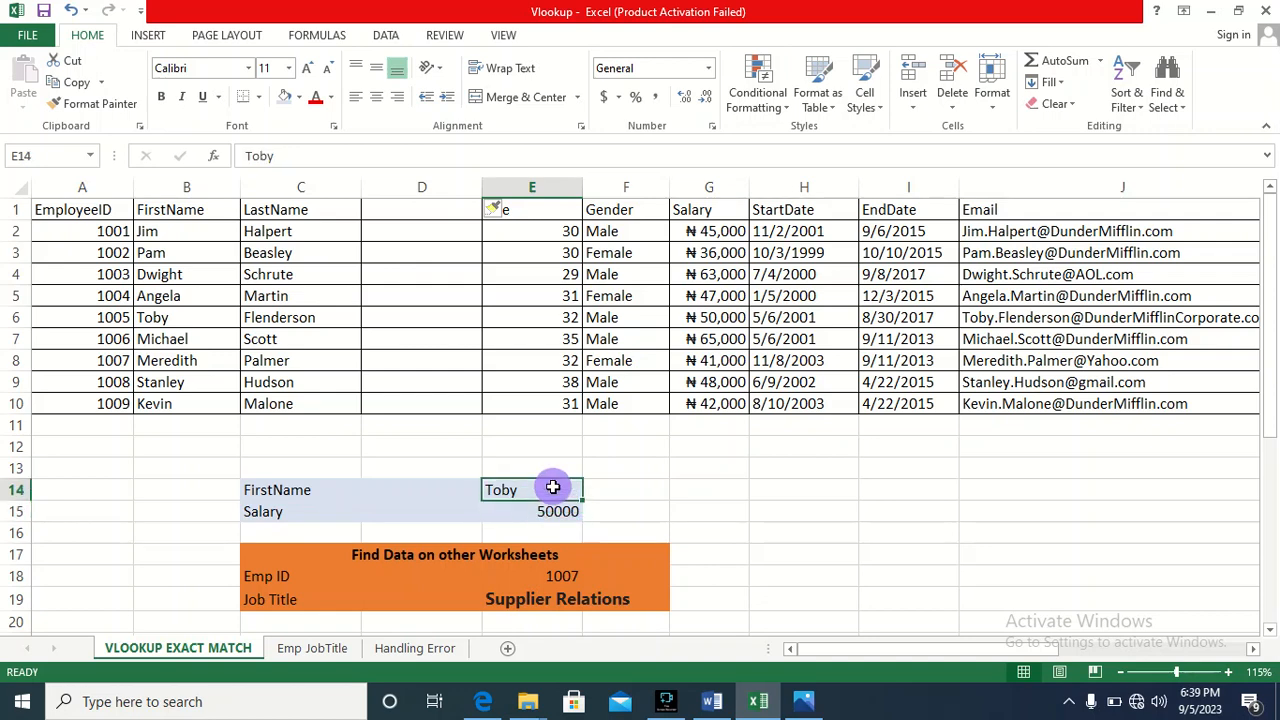
left_click(555, 512)
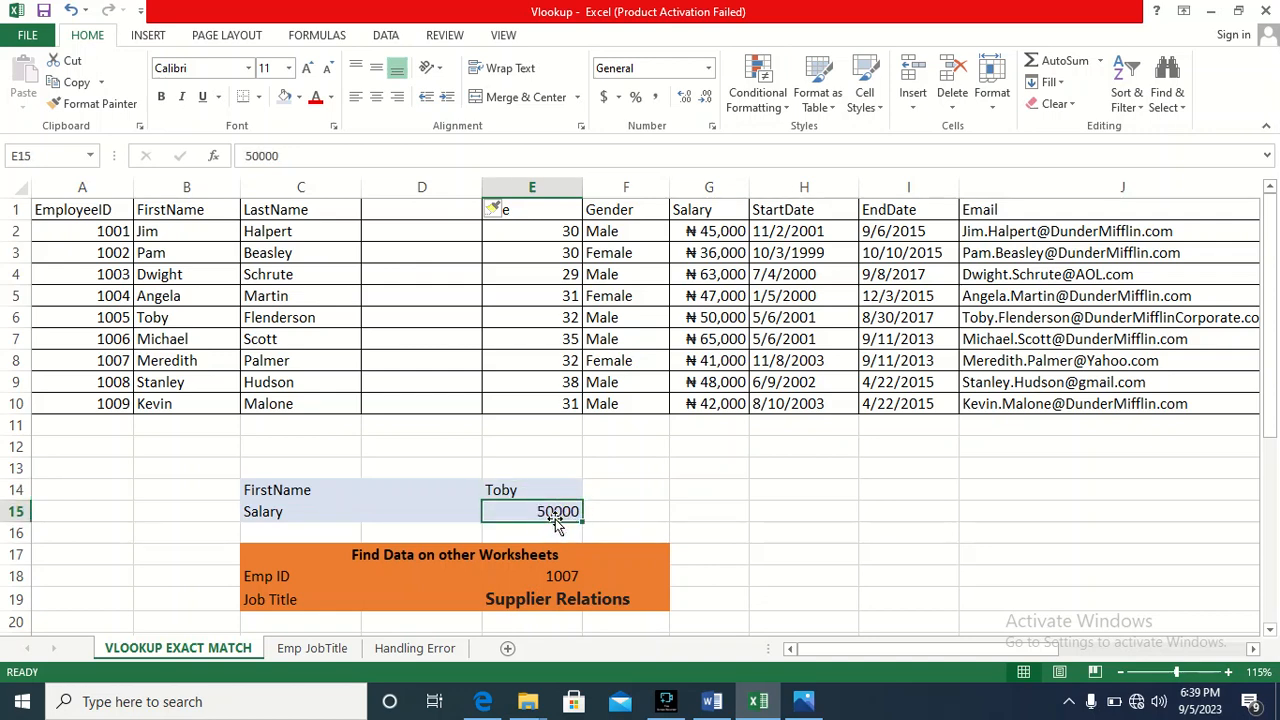
left_click(421, 514)
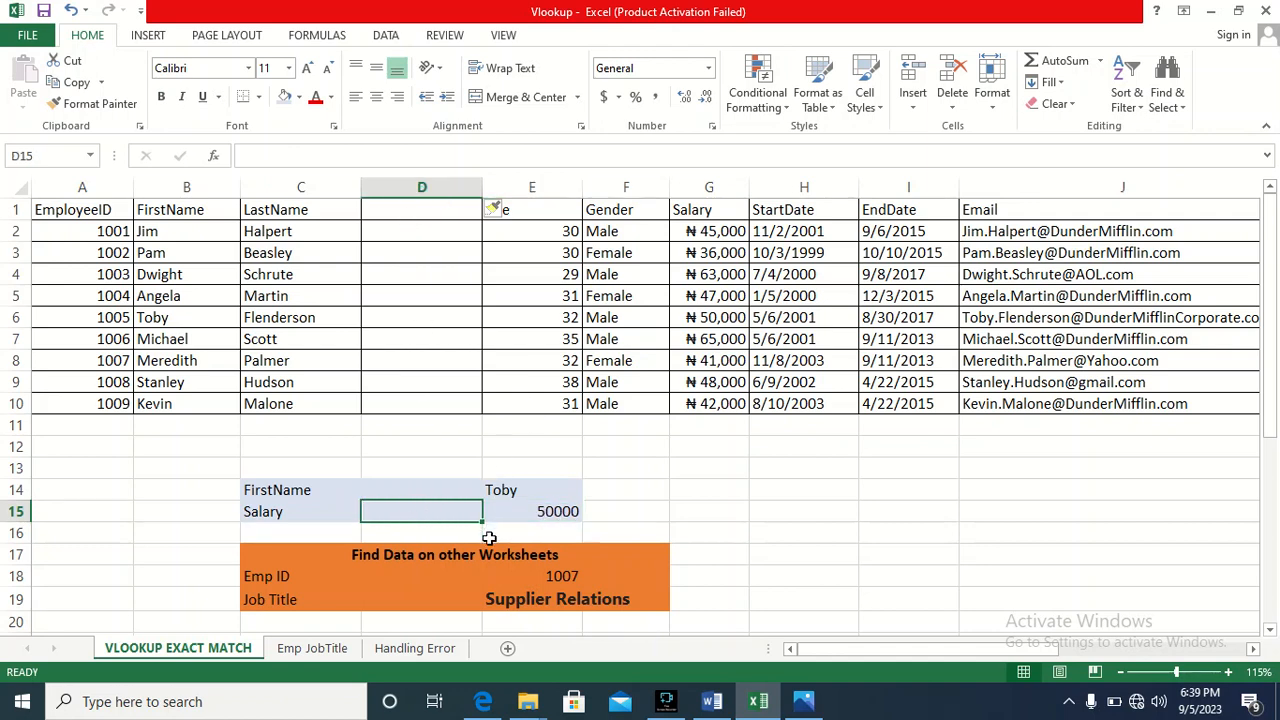
Check the Emp JobTitle sheet, return to VLOOKUP EXACT MATCH, and delete the blank column before Age.
left_click(312, 648)
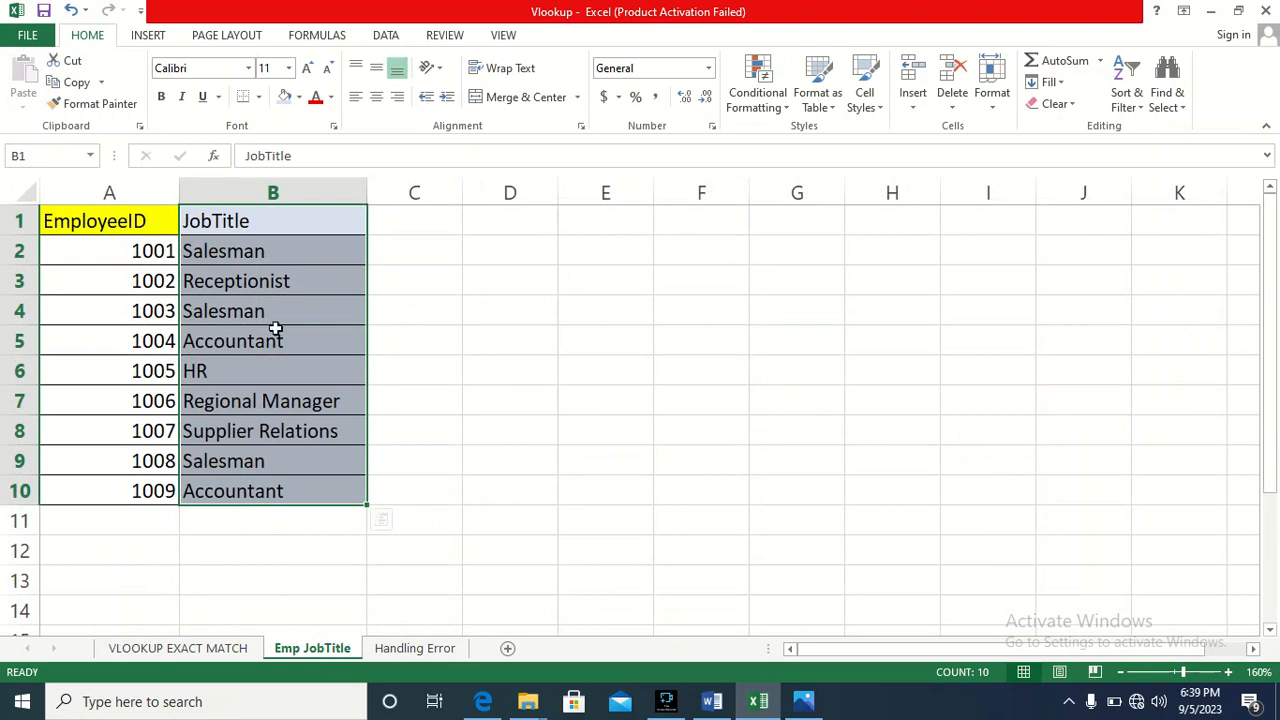
left_click(186, 648)
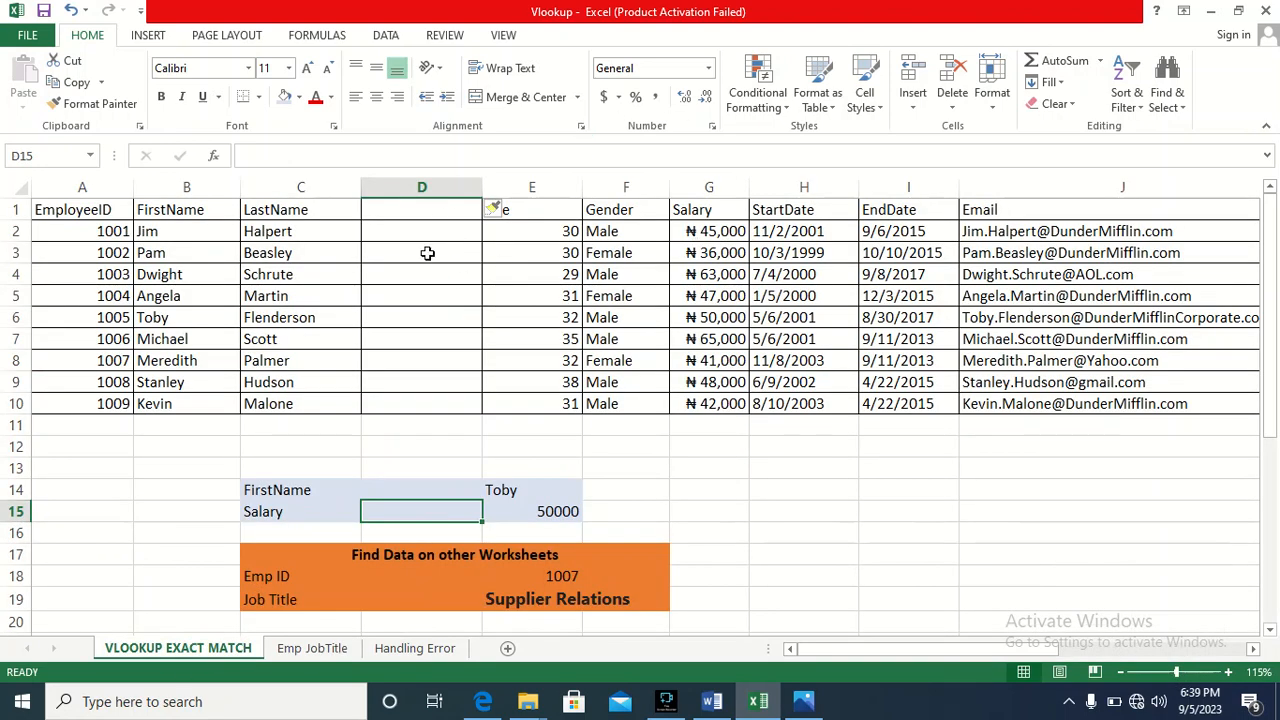
left_click(452, 189)
right_click(453, 191)
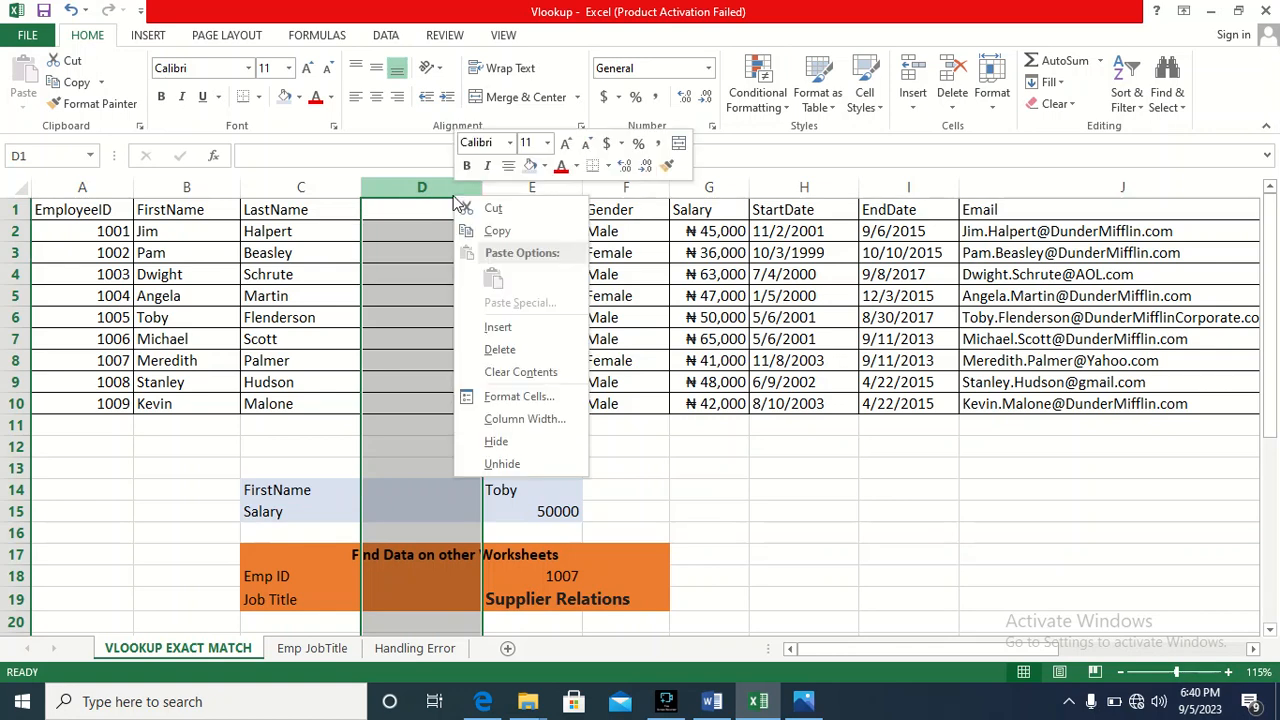
left_click(500, 348)
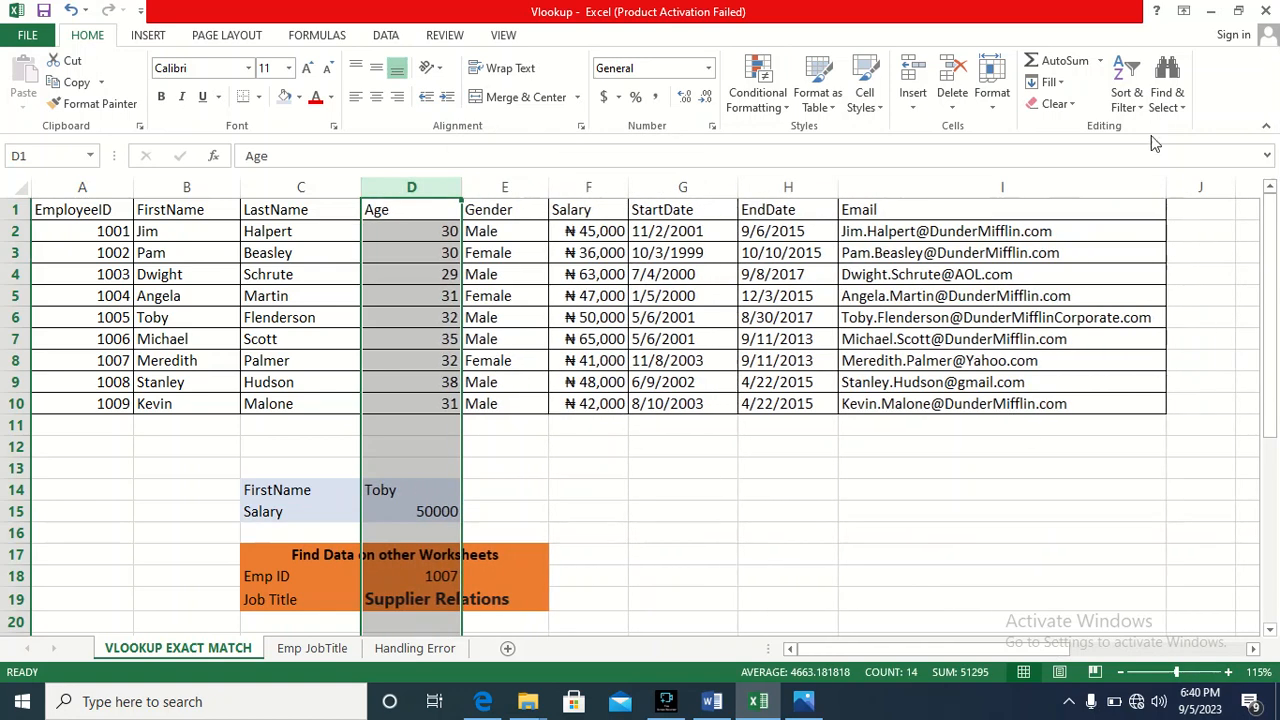
Add the header Job Title in J1, beside the Email column, and widen column J.
left_click(1188, 214)
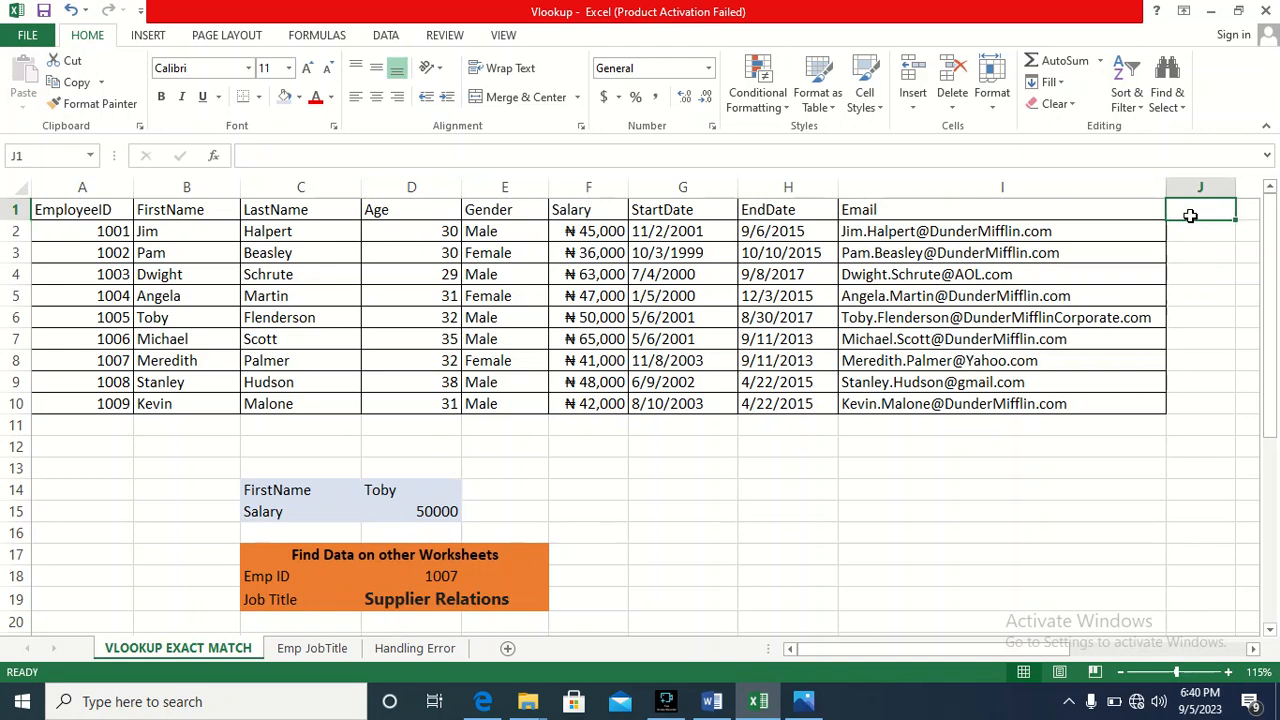
left_click(1197, 236)
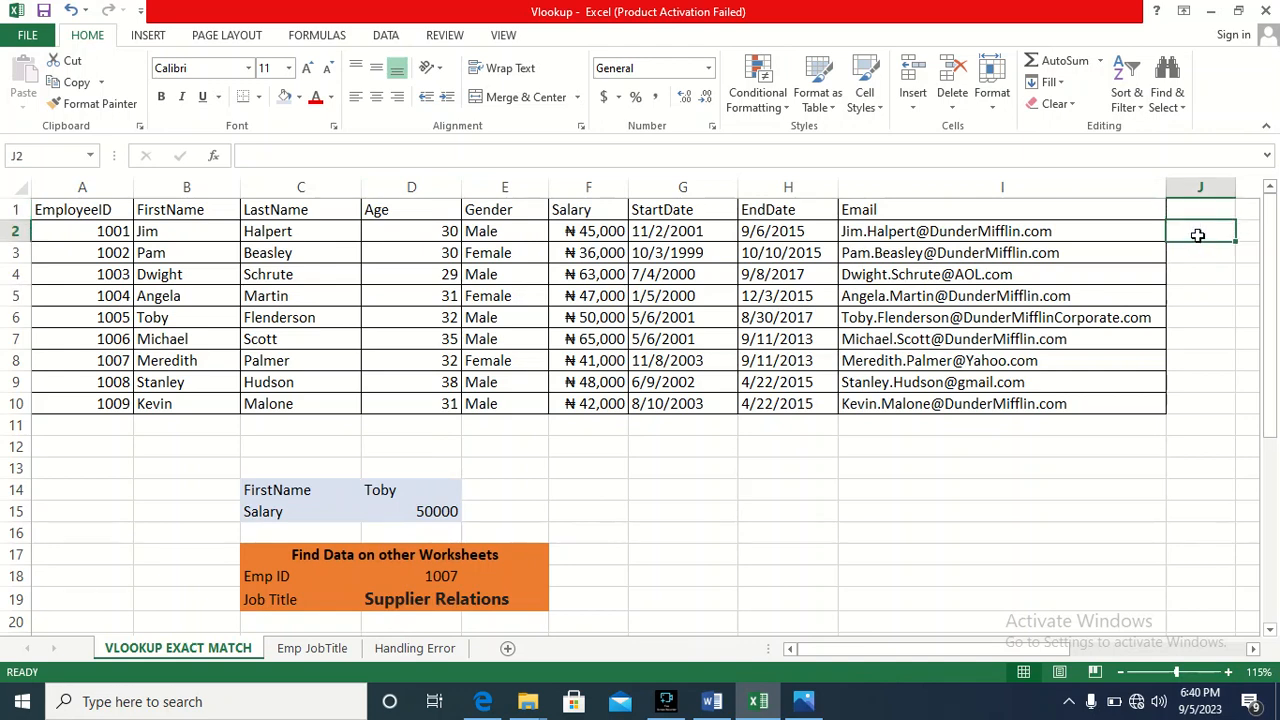
left_click(1190, 208)
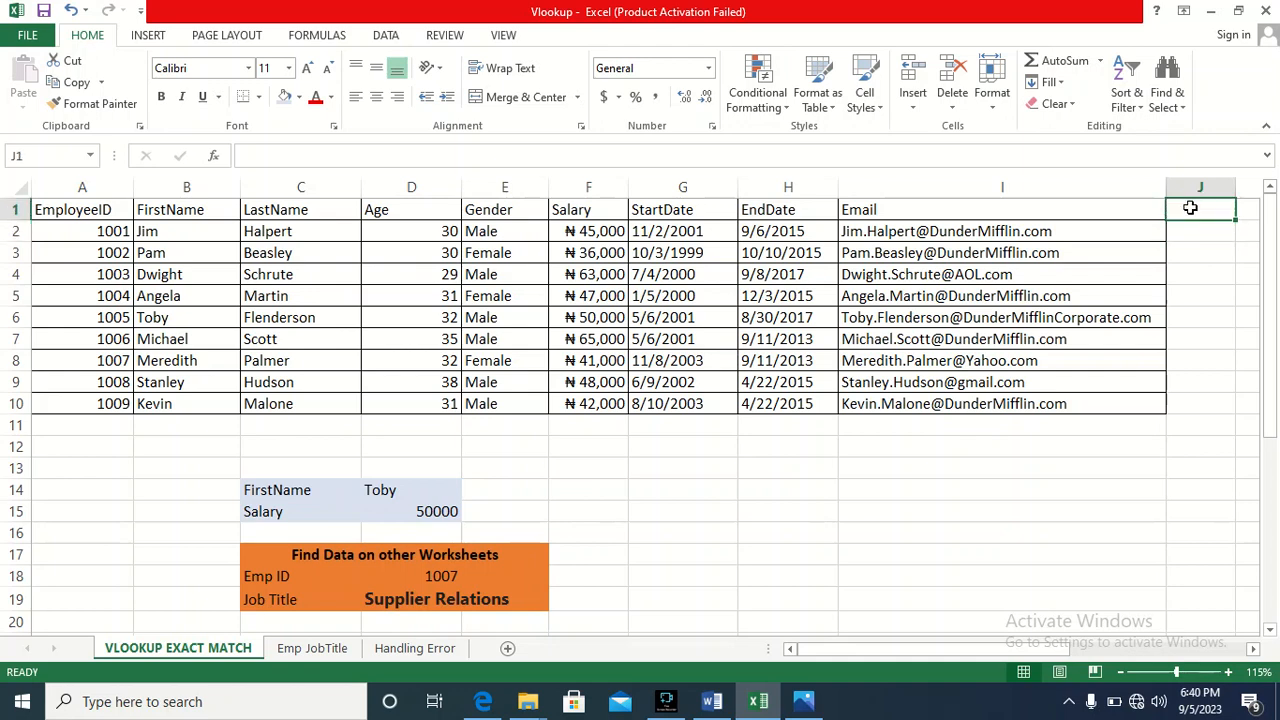
type("Jo")
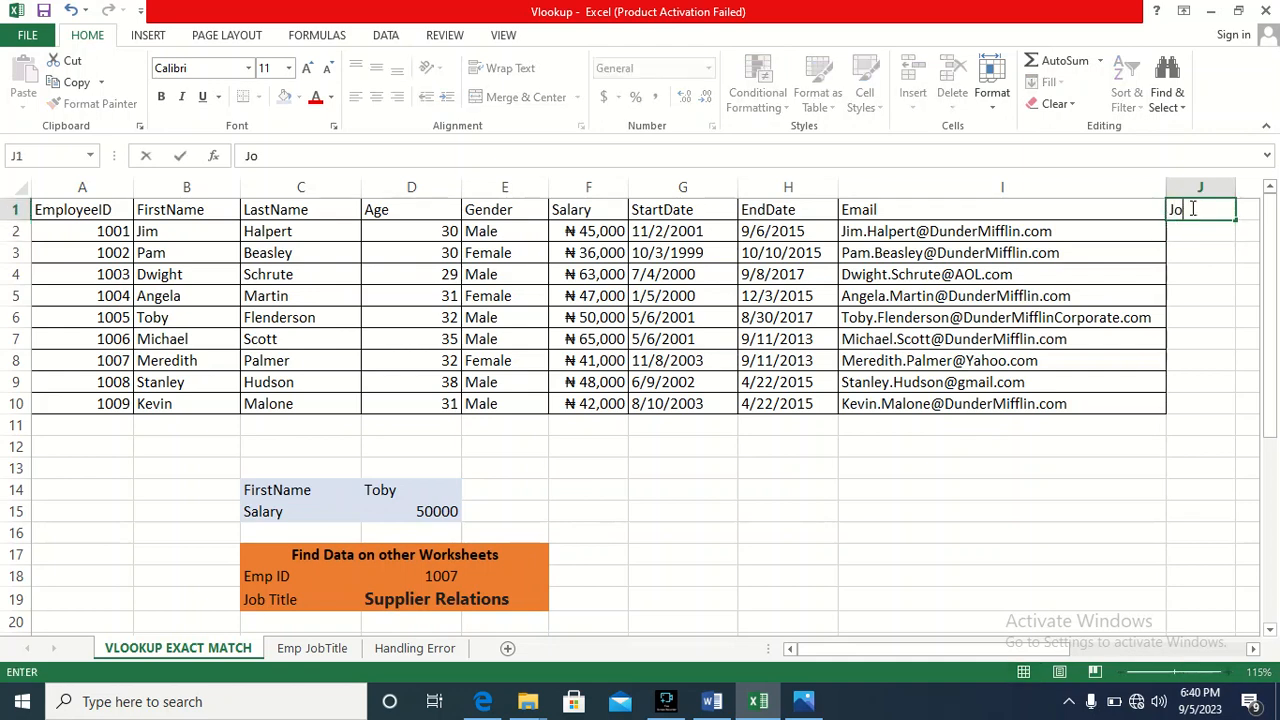
type("b Title")
key("Return")
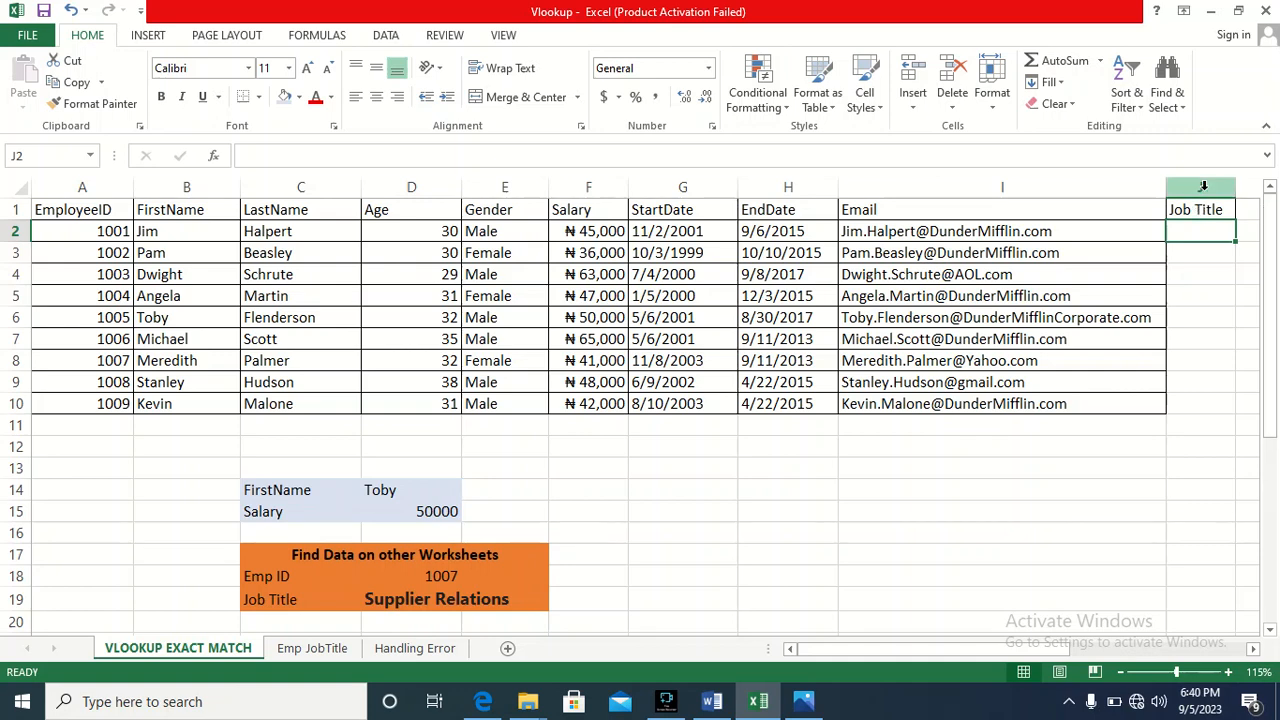
left_click(1205, 187)
left_click_drag(1234, 187, 1259, 187)
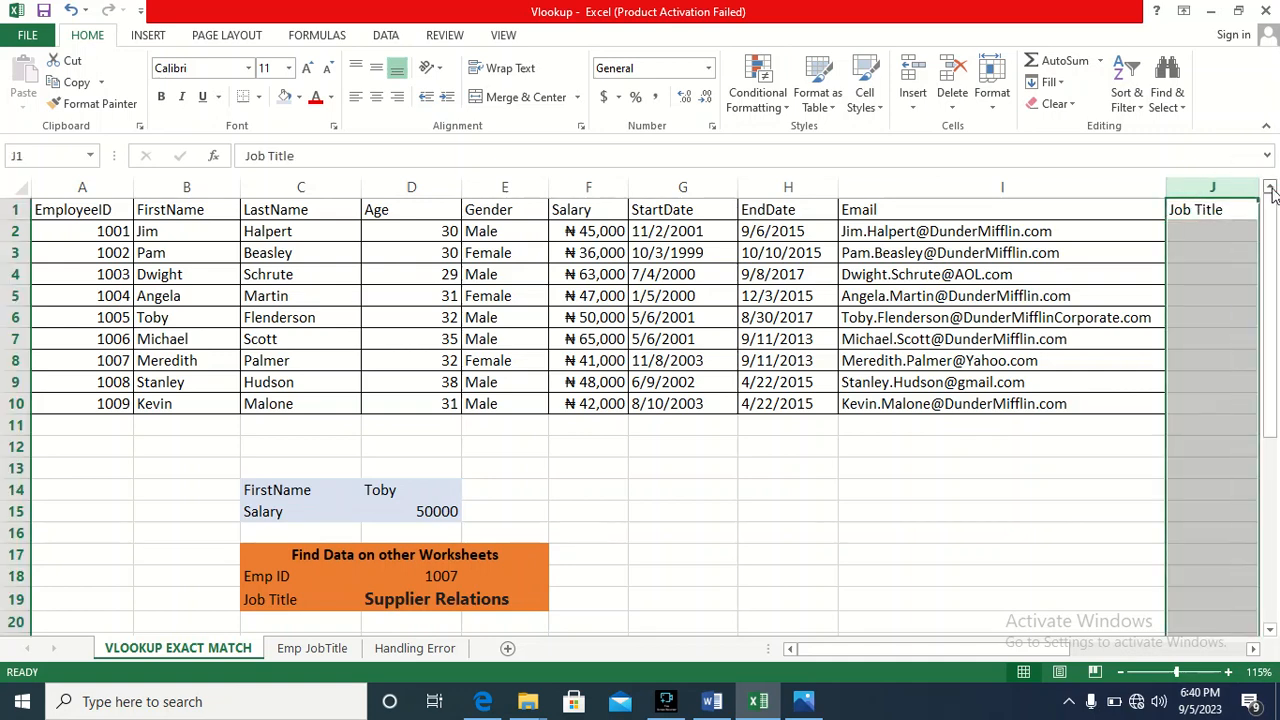
Start a VLOOKUP formula in J2 under Job Title, using A2 as the lookup value.
left_click(1217, 234)
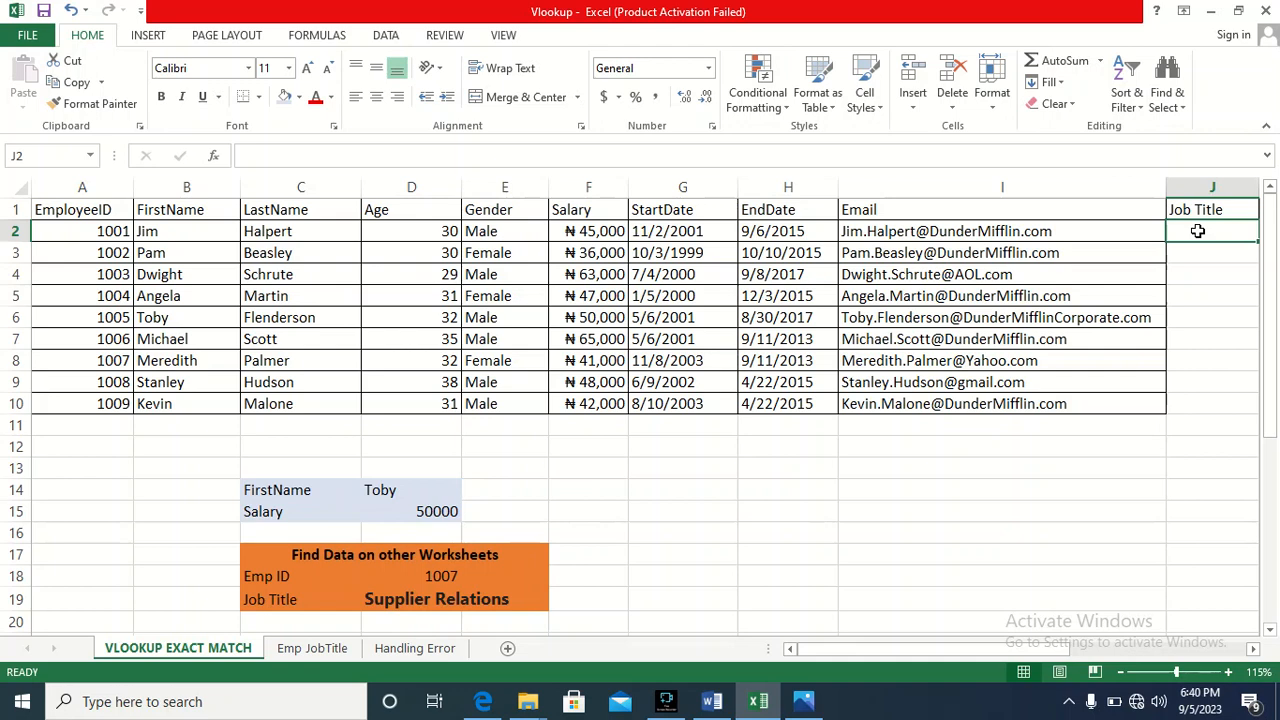
type("=")
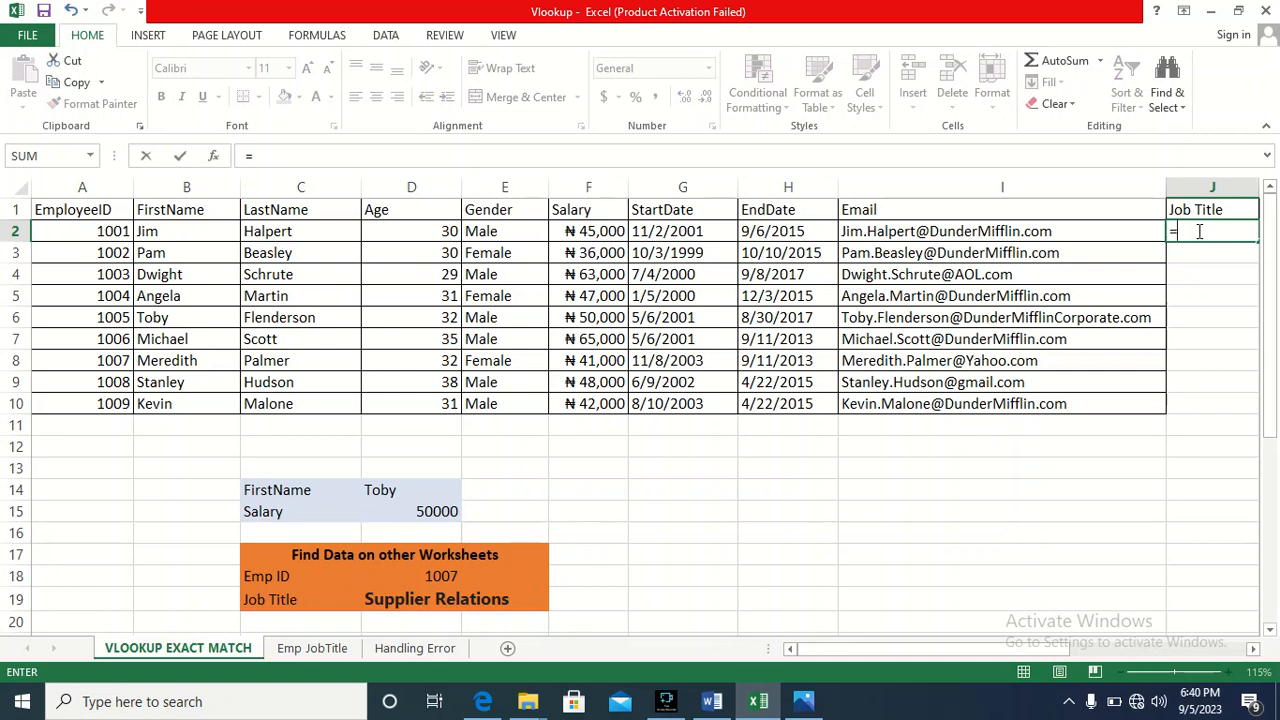
type("vl")
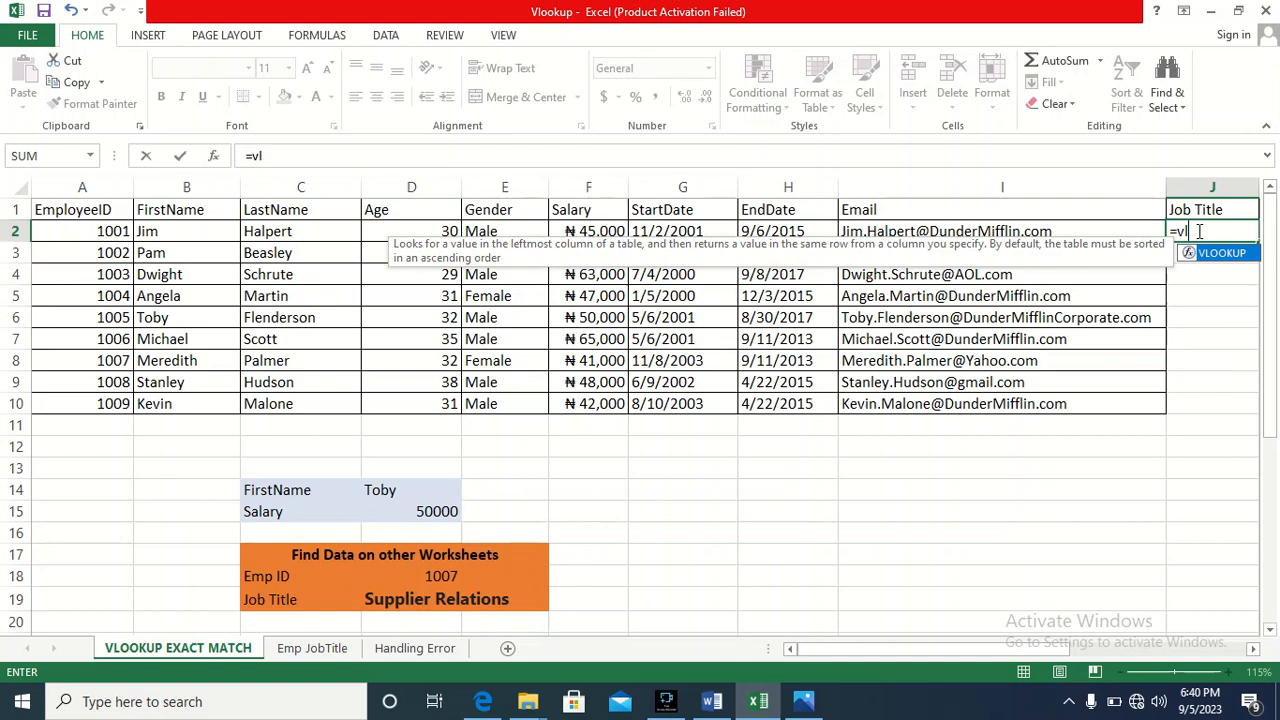
key("Tab")
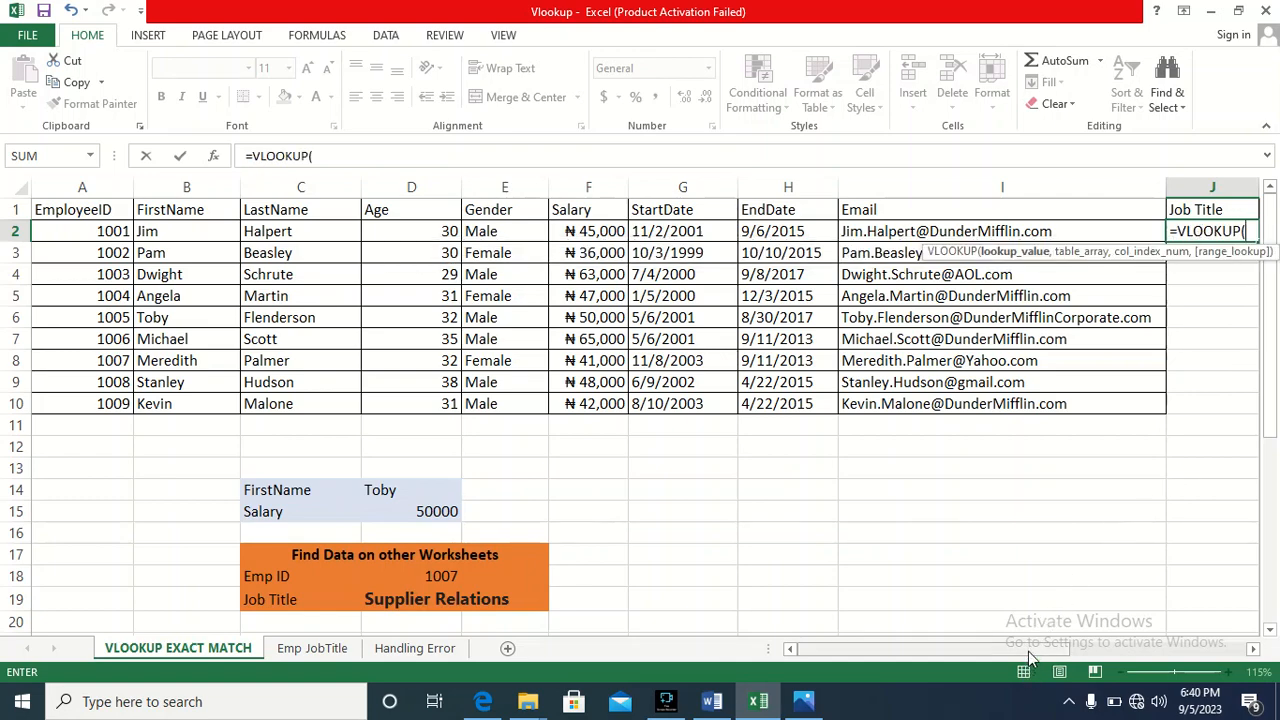
left_click_drag(1028, 650, 1102, 648)
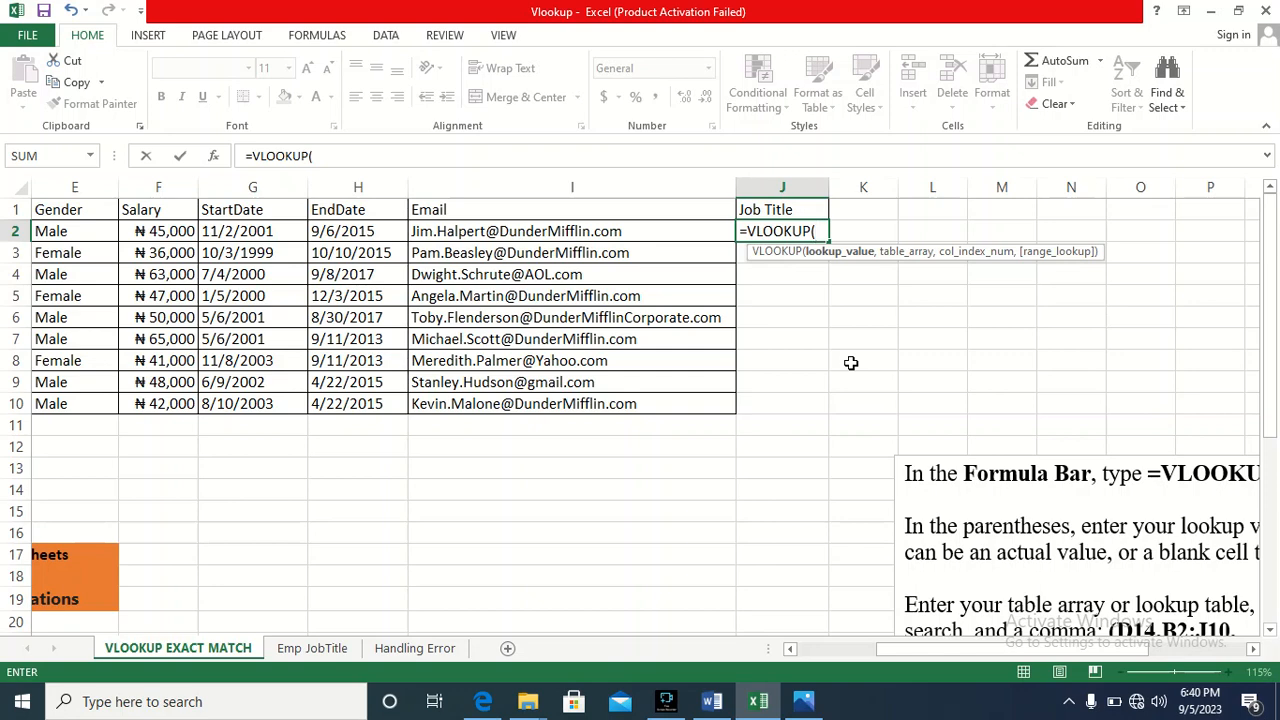
type("a2,")
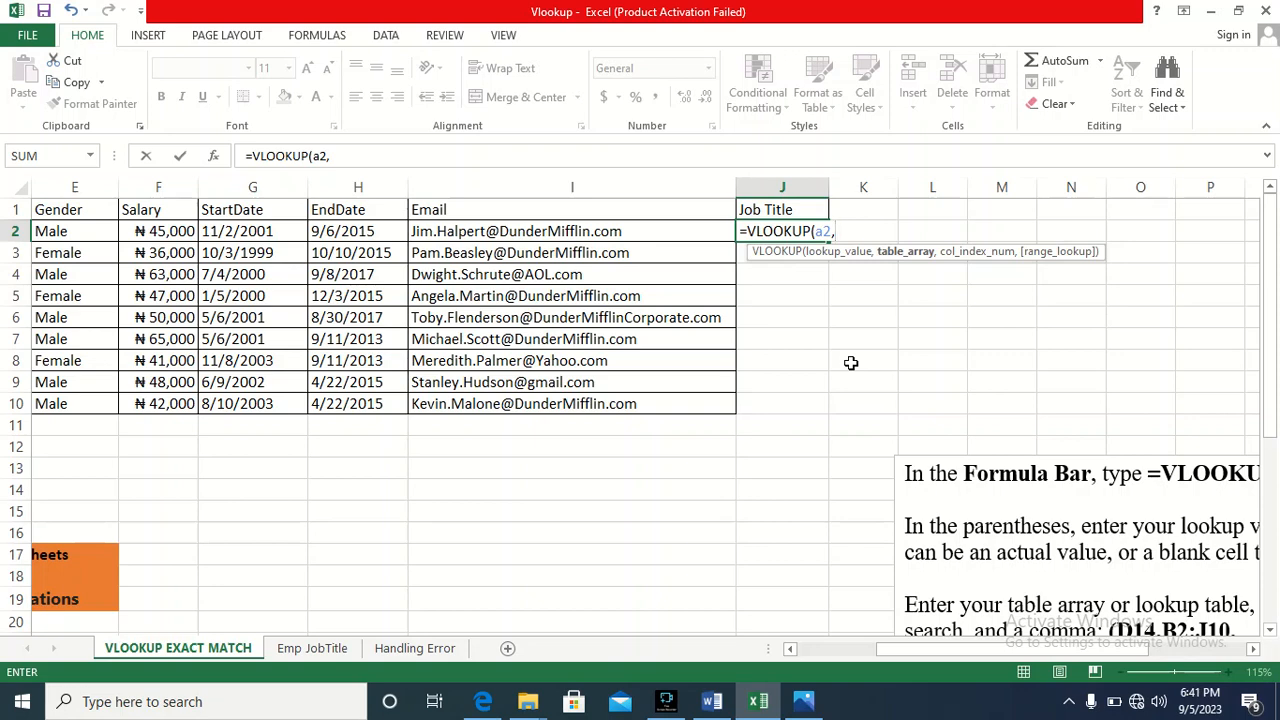
Set the table array of the J2 lookup to 'Emp JobTitle'!A2:B10.
type("'Emp Jobt")
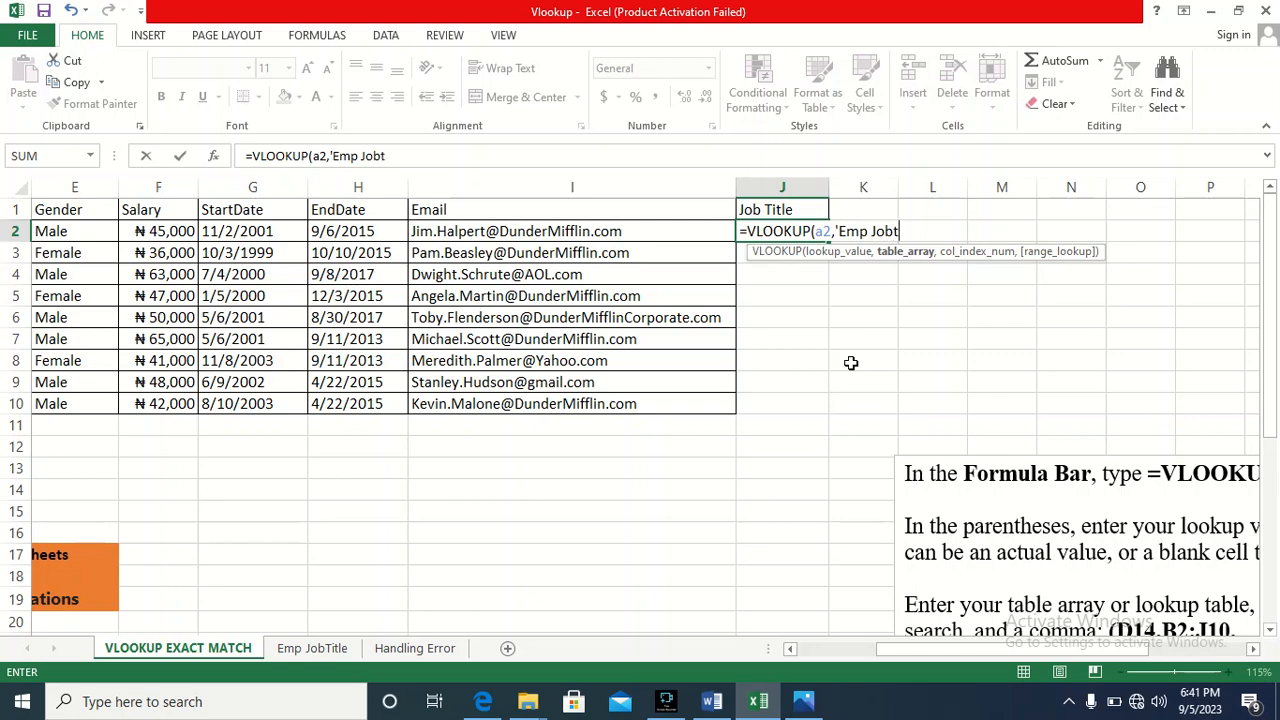
key("BackSpace")
type("Title',")
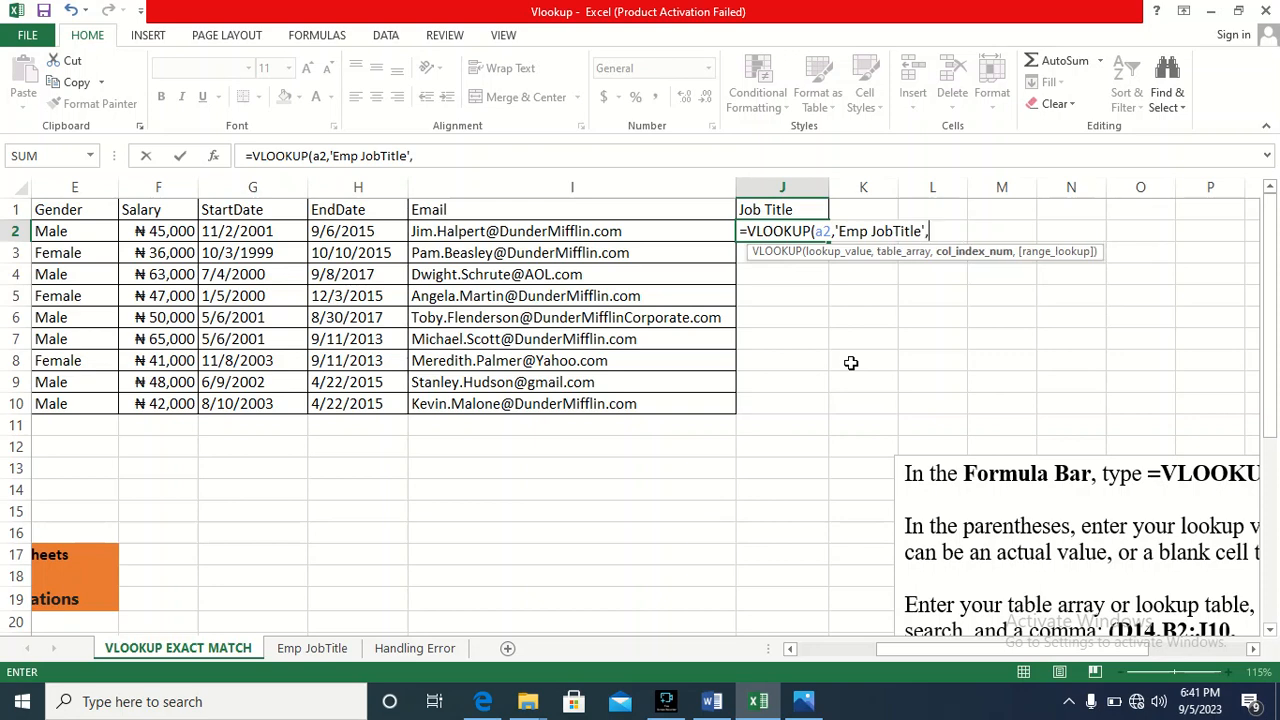
key("BackSpace")
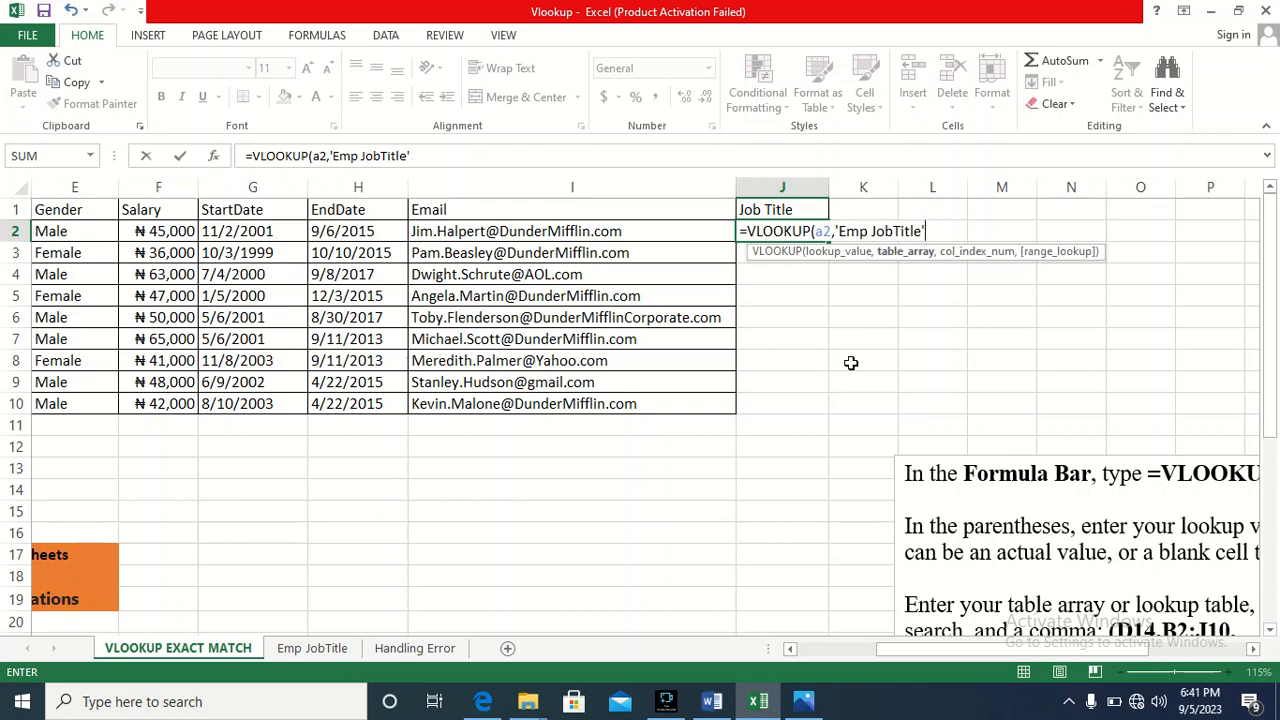
type("!")
type("a2,")
key("BackSpace")
type(":b10")
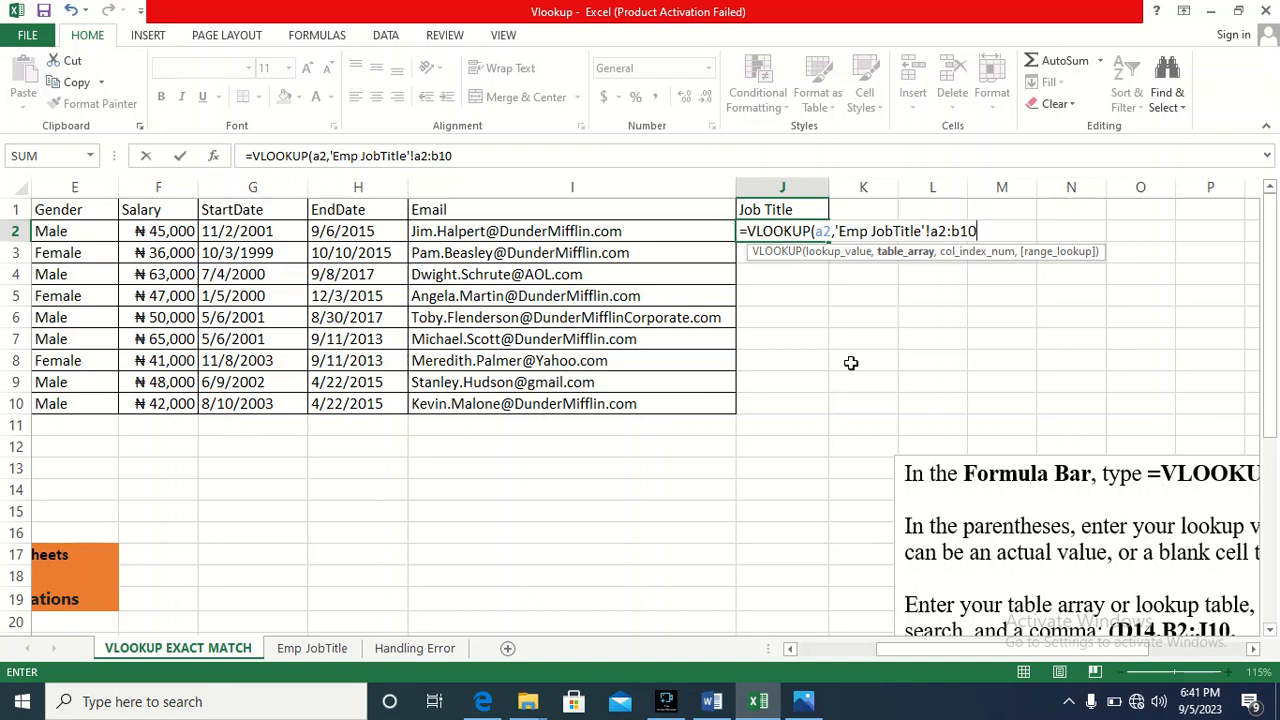
Complete the J2 lookup with column index 2 and FALSE for an exact match.
type(",")
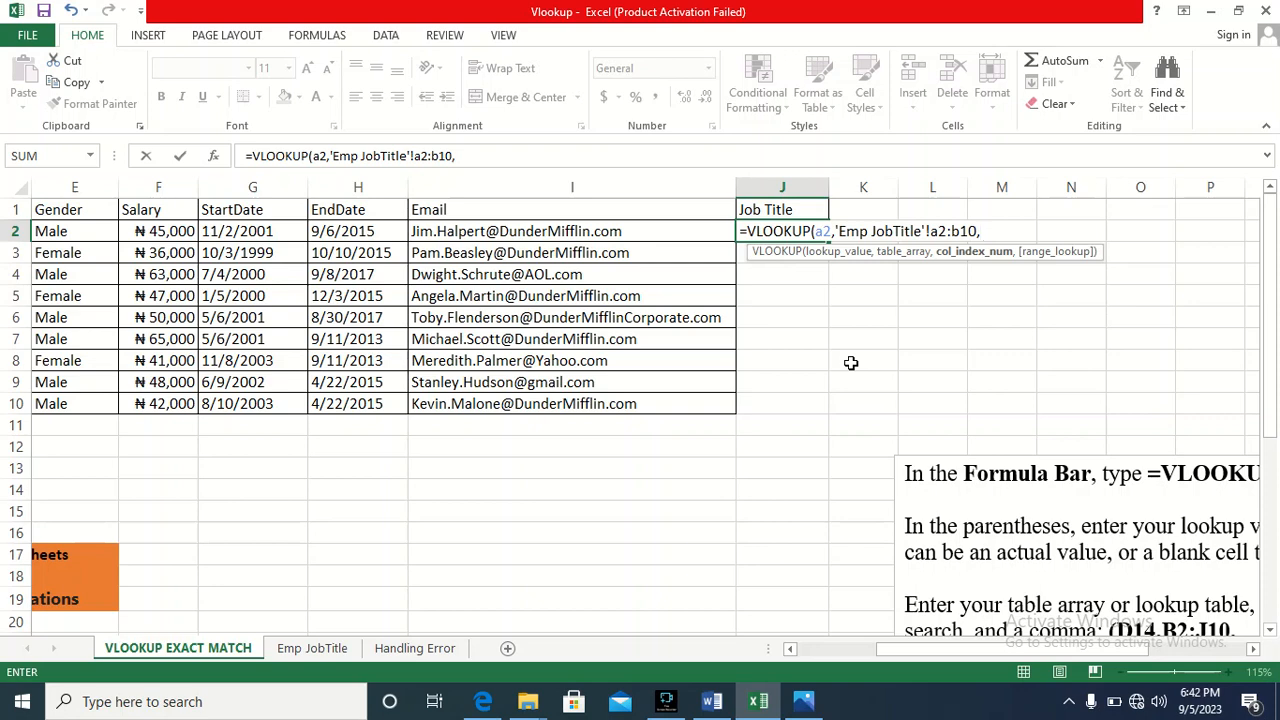
type("2,")
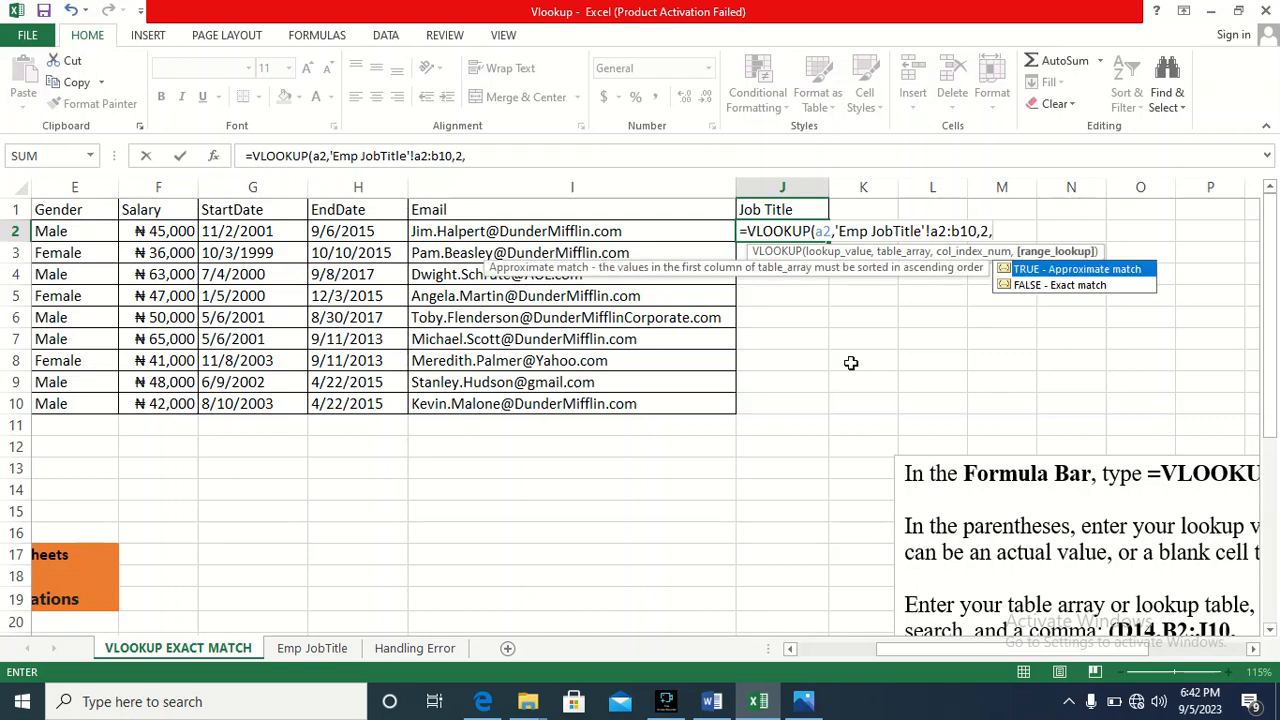
key("Down")
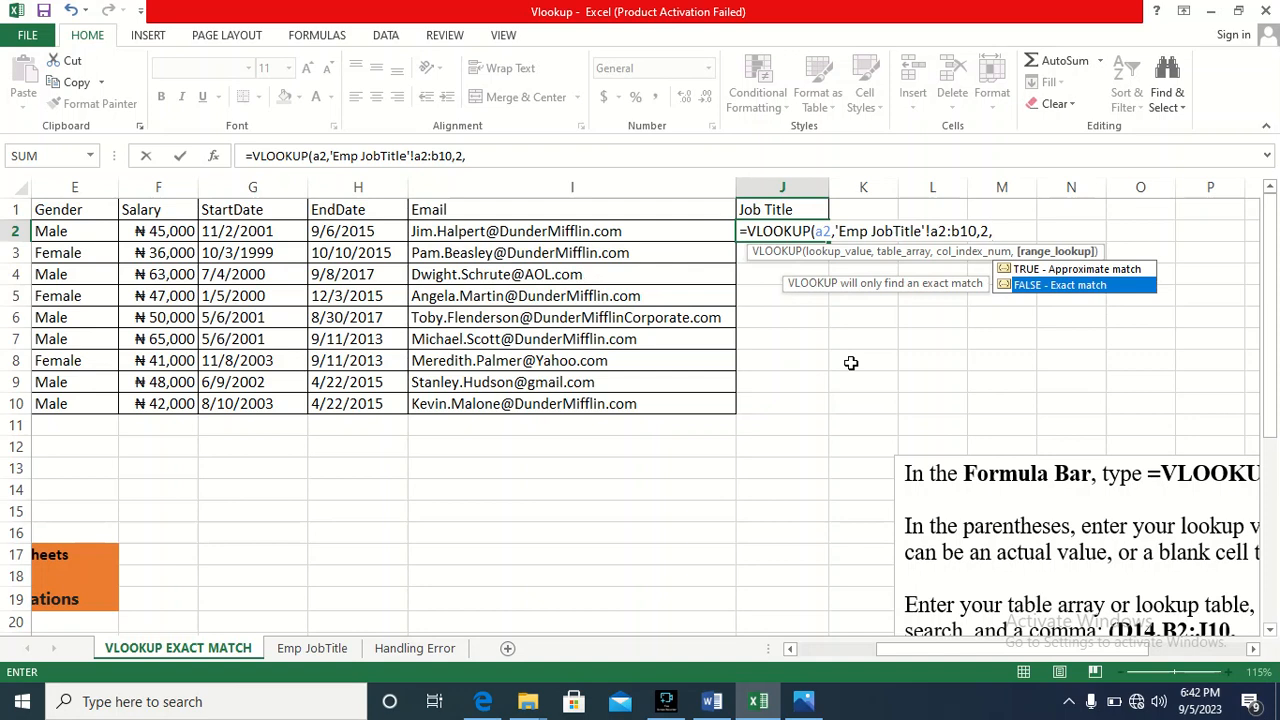
key("Tab")
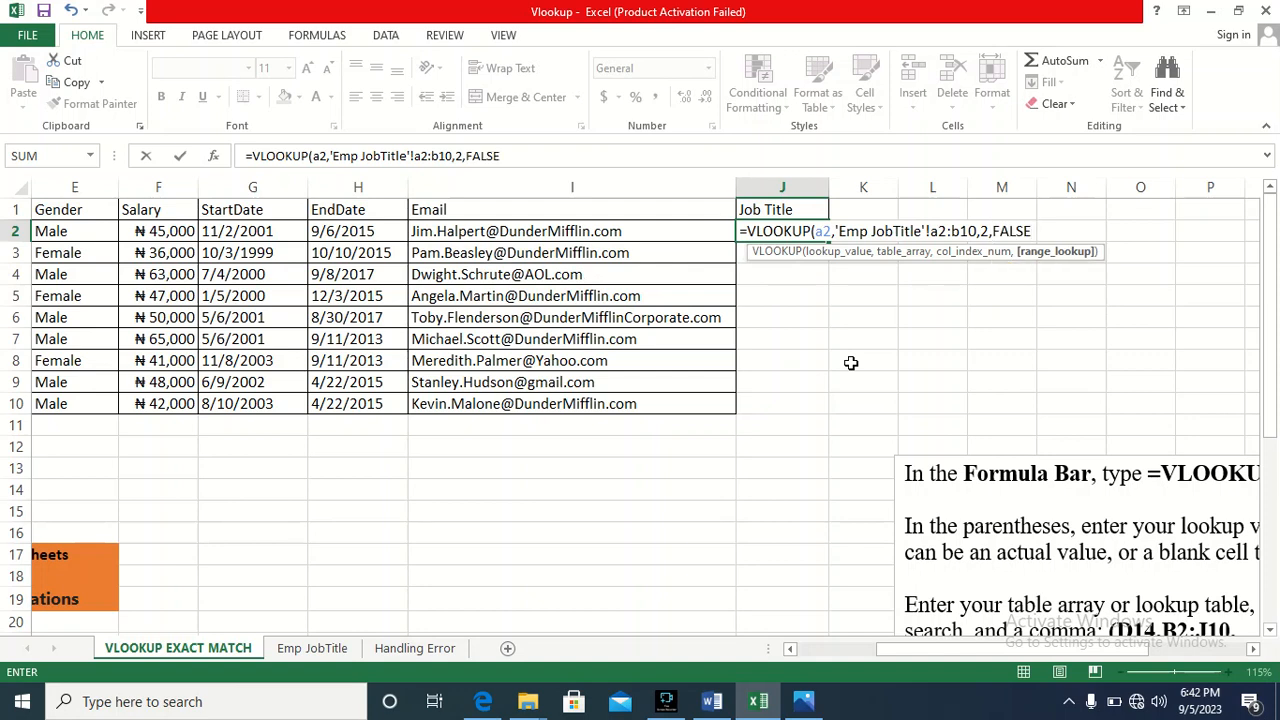
key("Return")
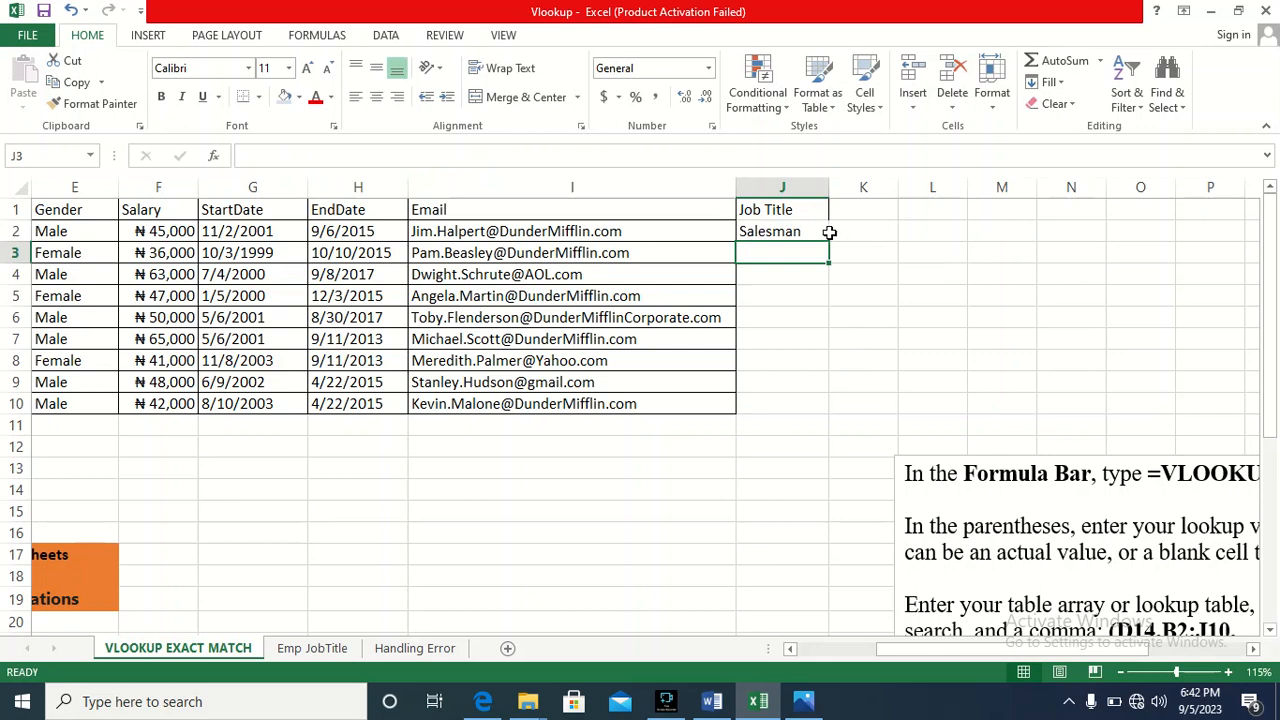
Fill the J2 lookup formula down through J10 and widen column J to fit the job titles.
left_click(780, 229)
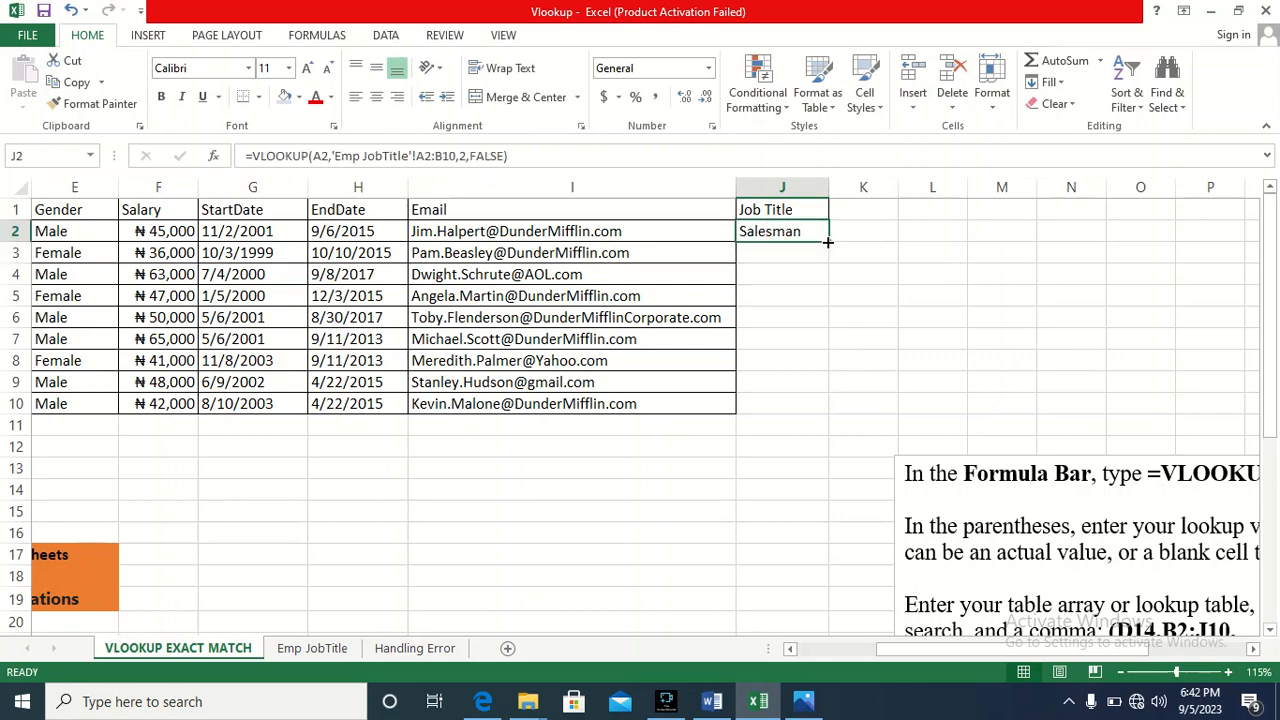
left_click_drag(827, 241, 824, 406)
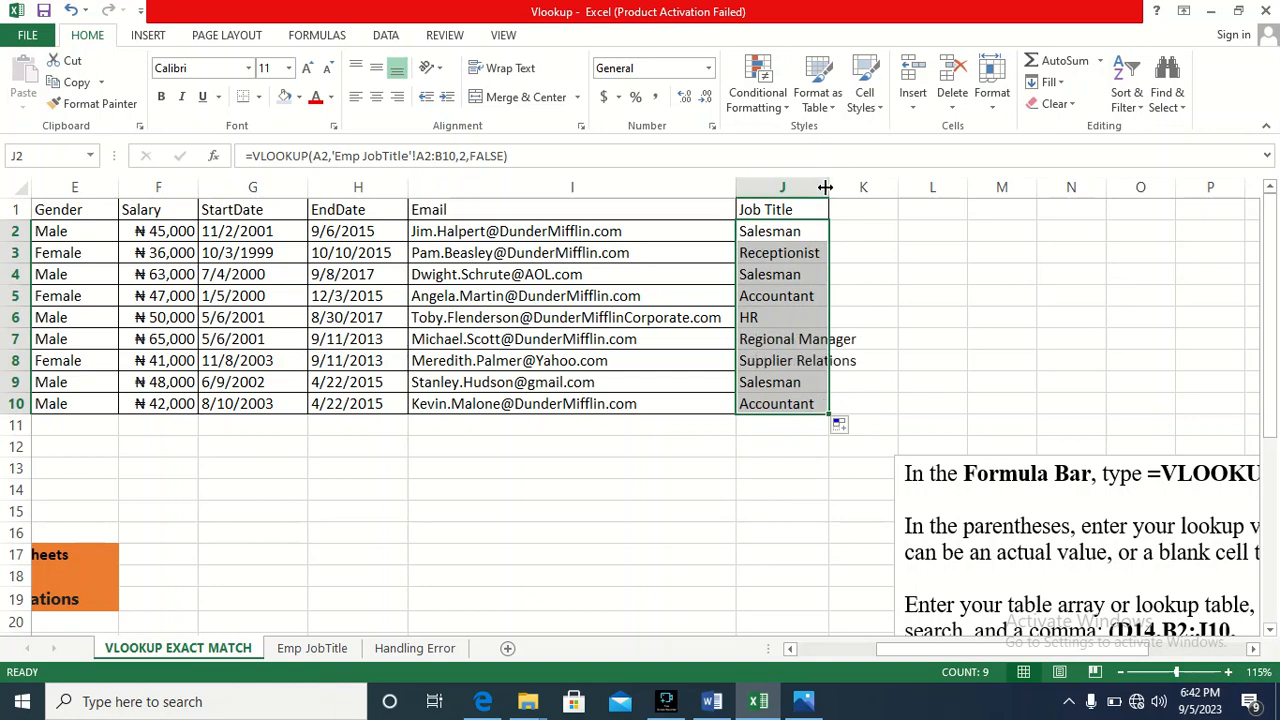
left_click_drag(828, 187, 864, 190)
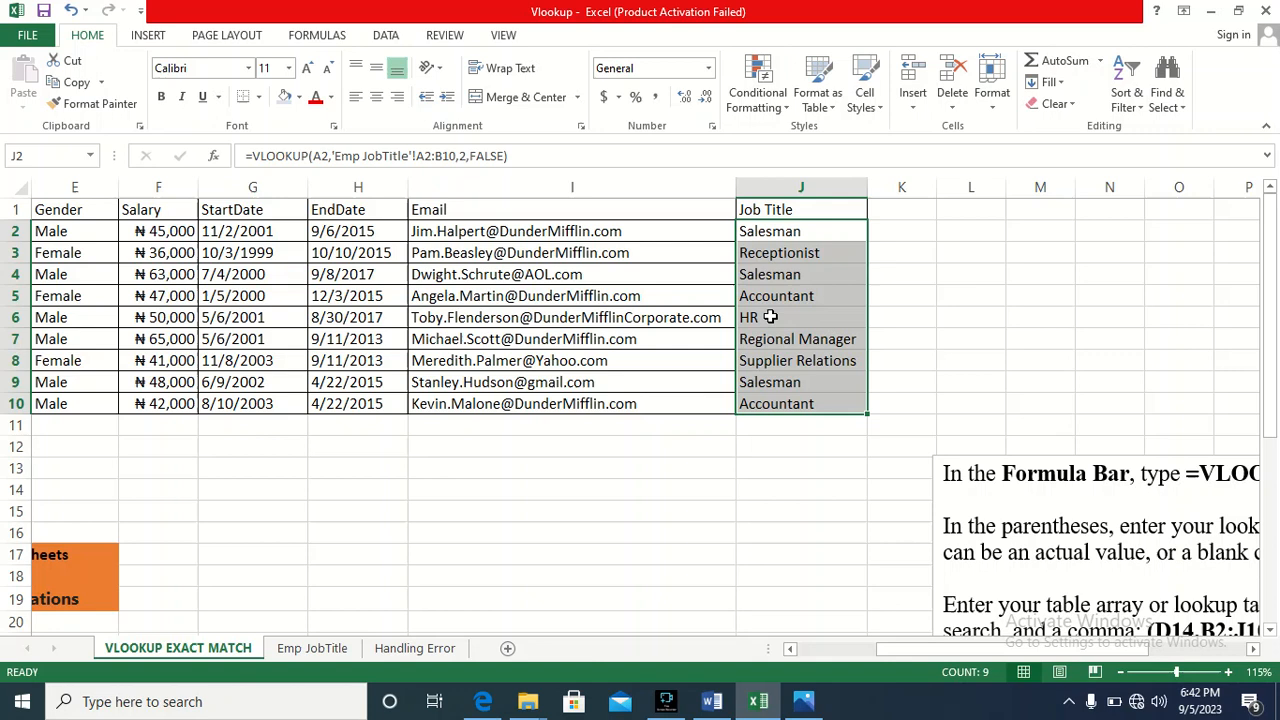
Inspect the J2 formula and compare the looked-up job titles with the Emp JobTitle sheet.
left_click(791, 236)
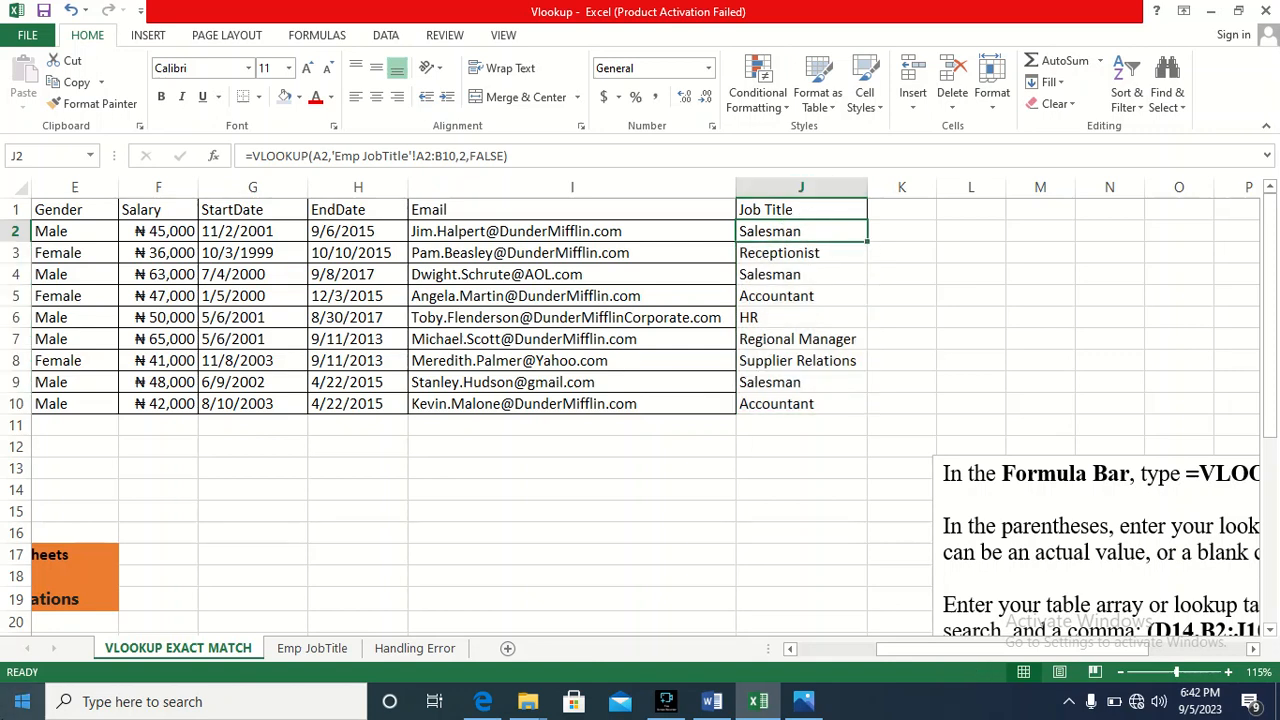
left_click(317, 650)
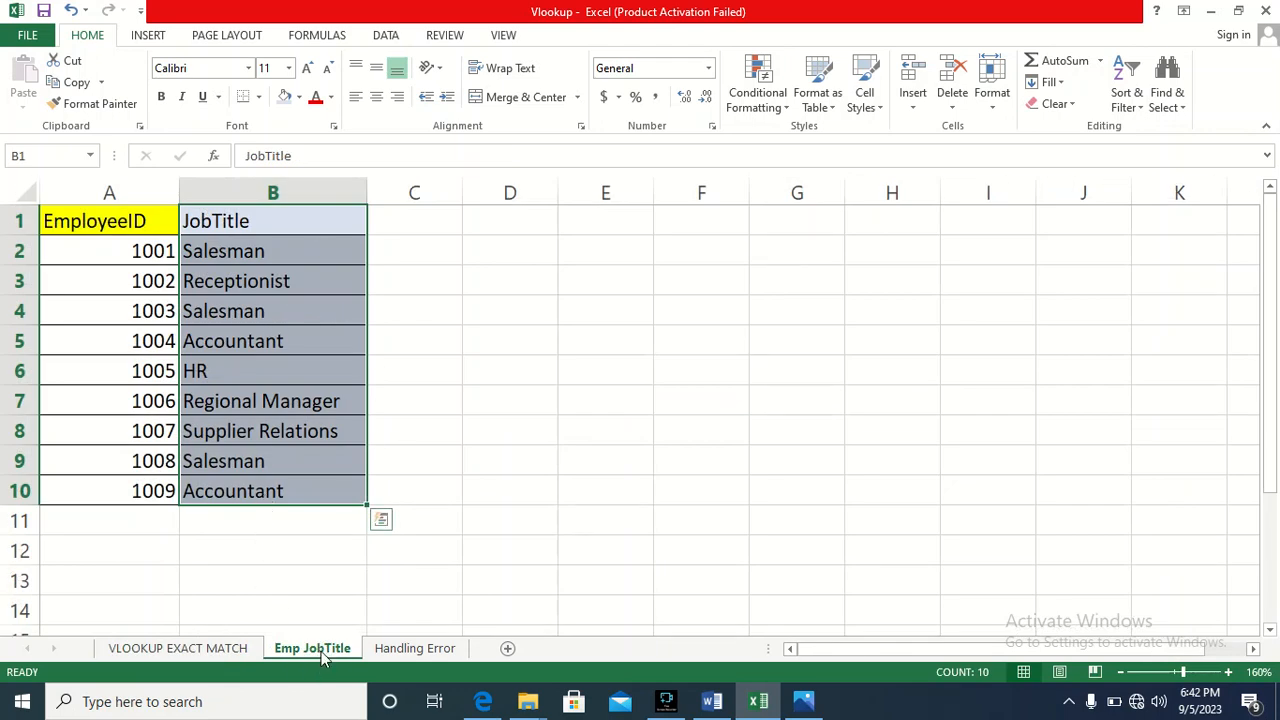
left_click(180, 648)
Apply all borders to the Job Title column cells J1:J10.
left_click_drag(780, 208, 786, 407)
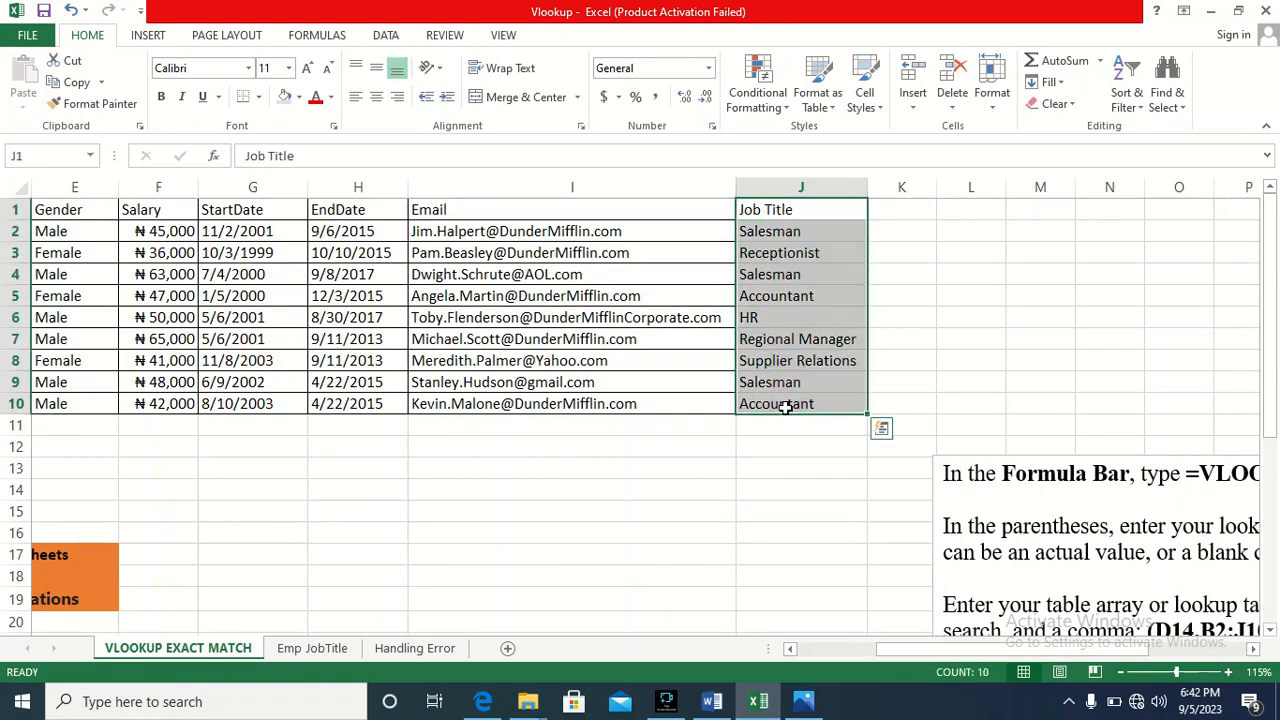
left_click(258, 97)
left_click(288, 257)
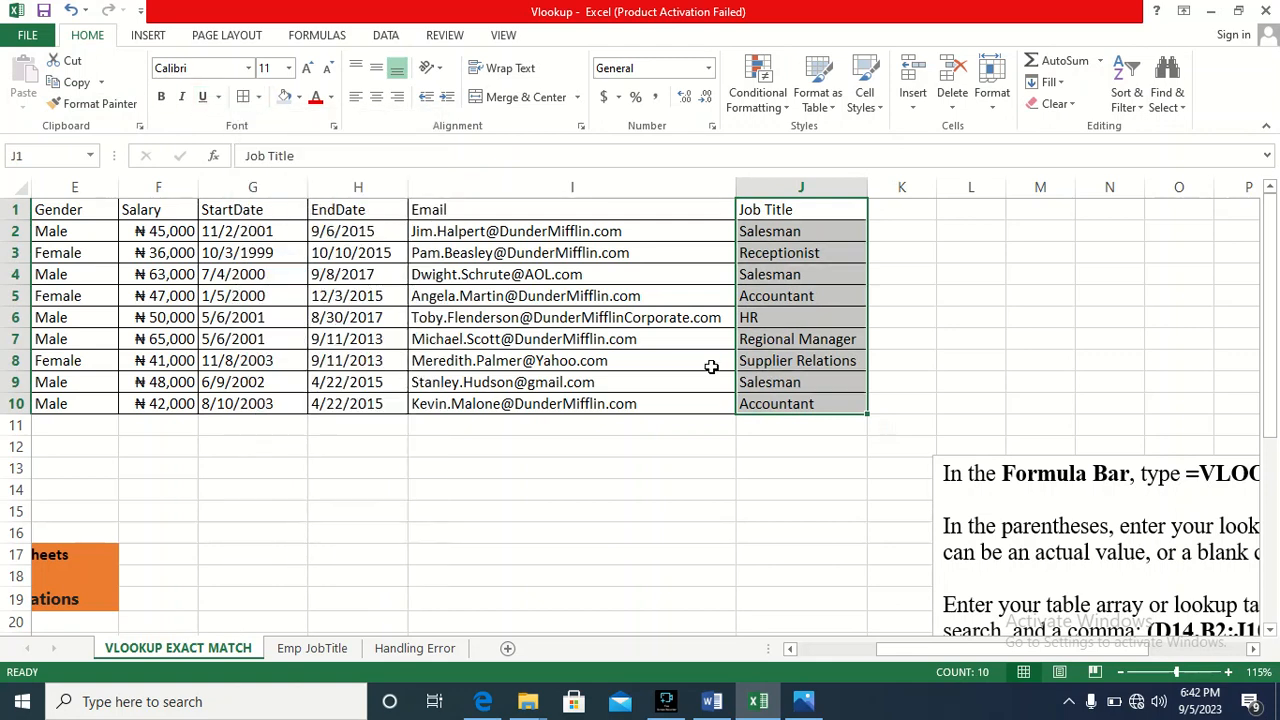
left_click(950, 292)
Inspect the lookup formulas in J3 and J2, and open the Handling Error sheet.
left_click(790, 252)
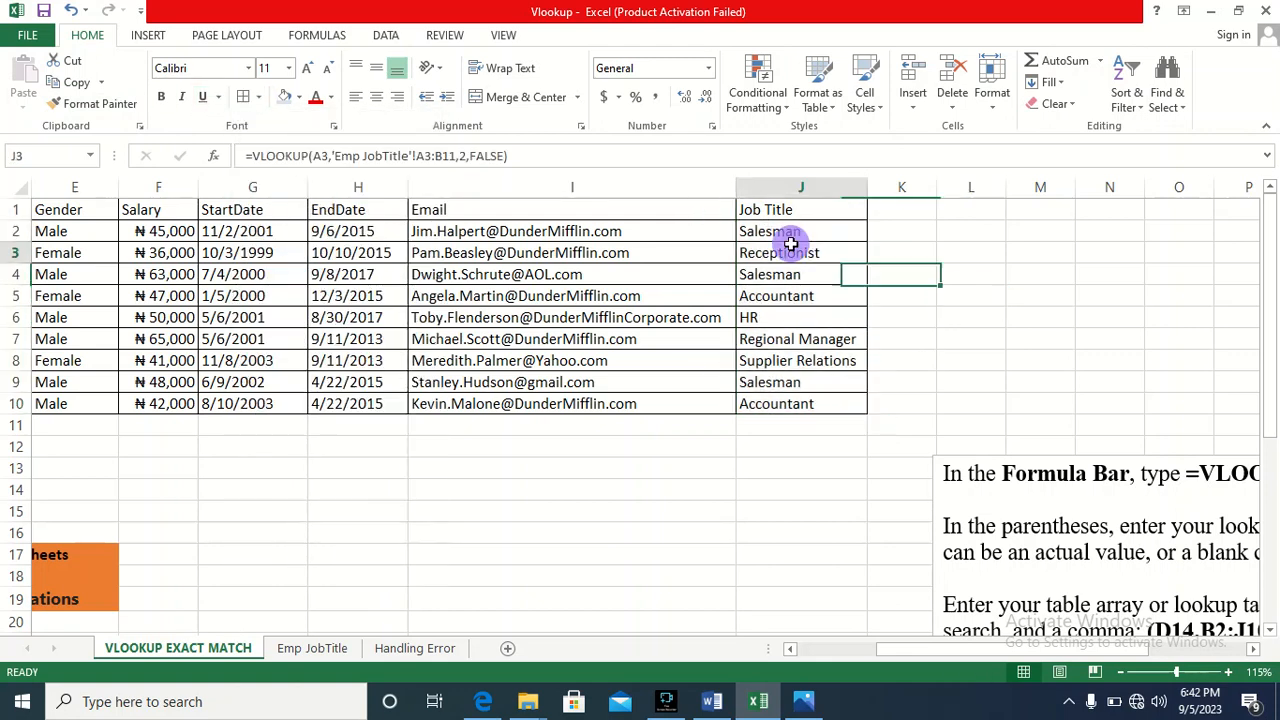
left_click(795, 231)
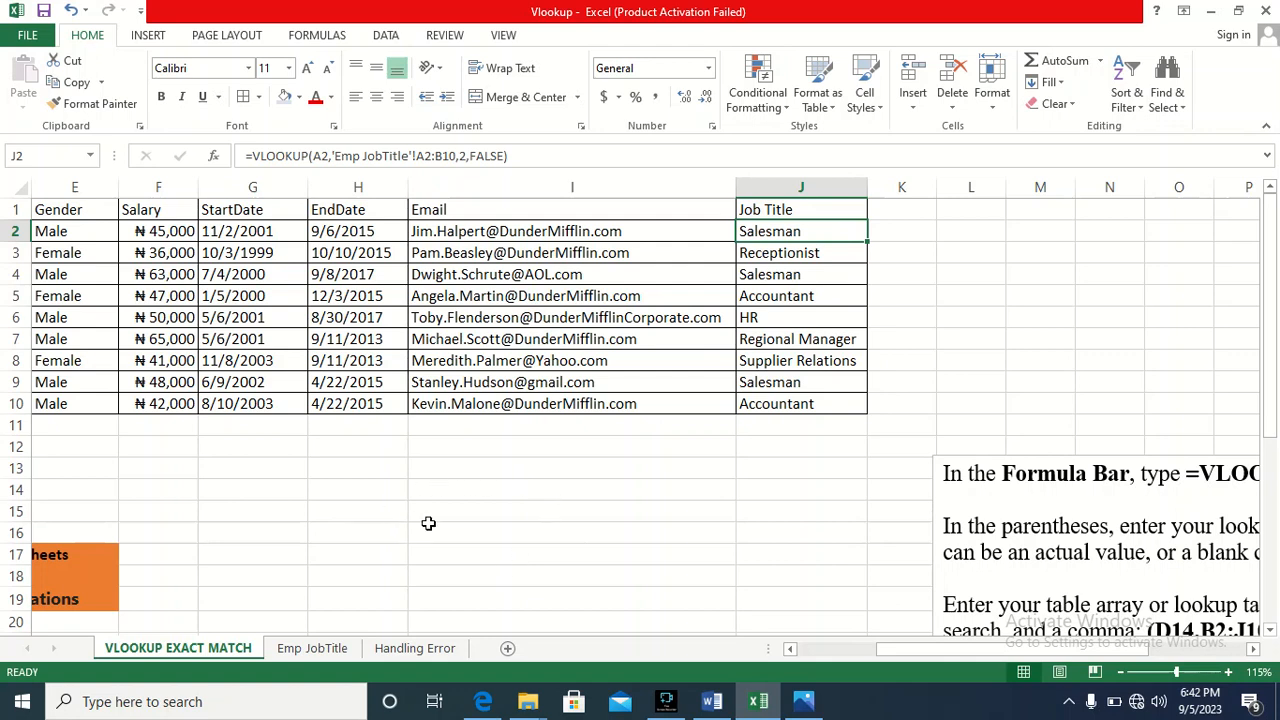
left_click(420, 648)
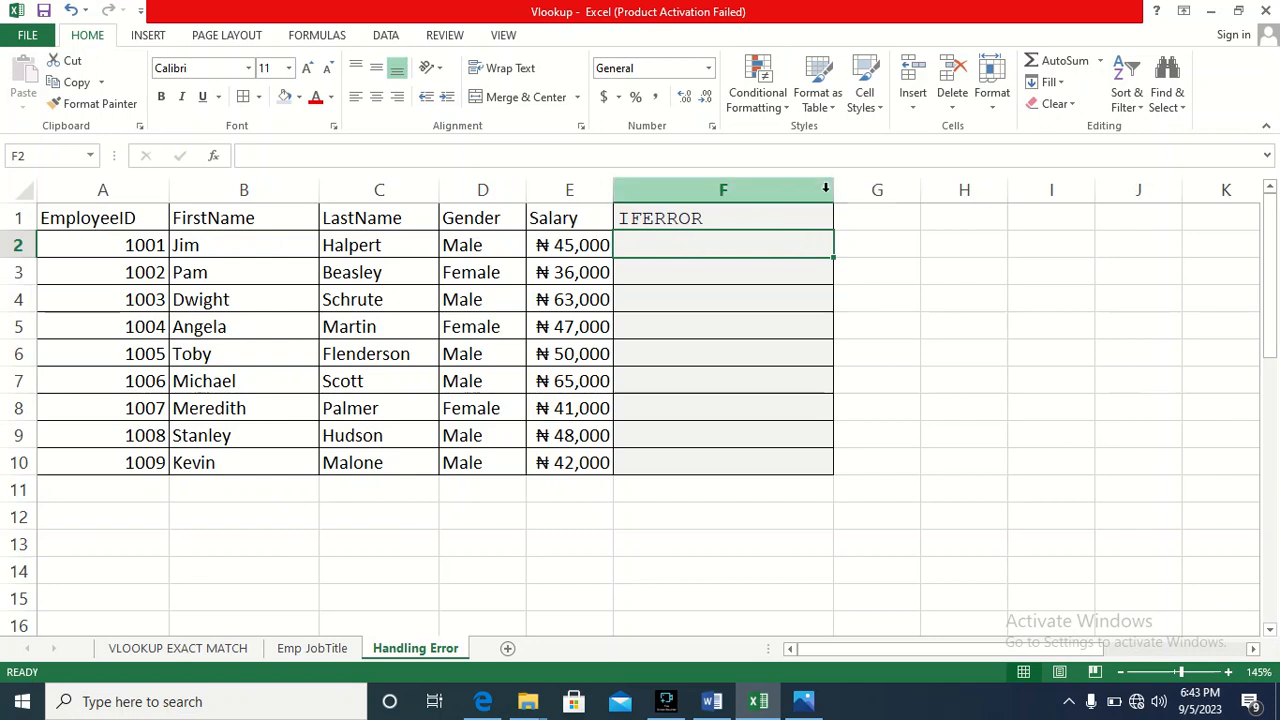
Widen column F, the IFERROR column, on the Handling Error sheet.
left_click_drag(836, 198, 904, 198)
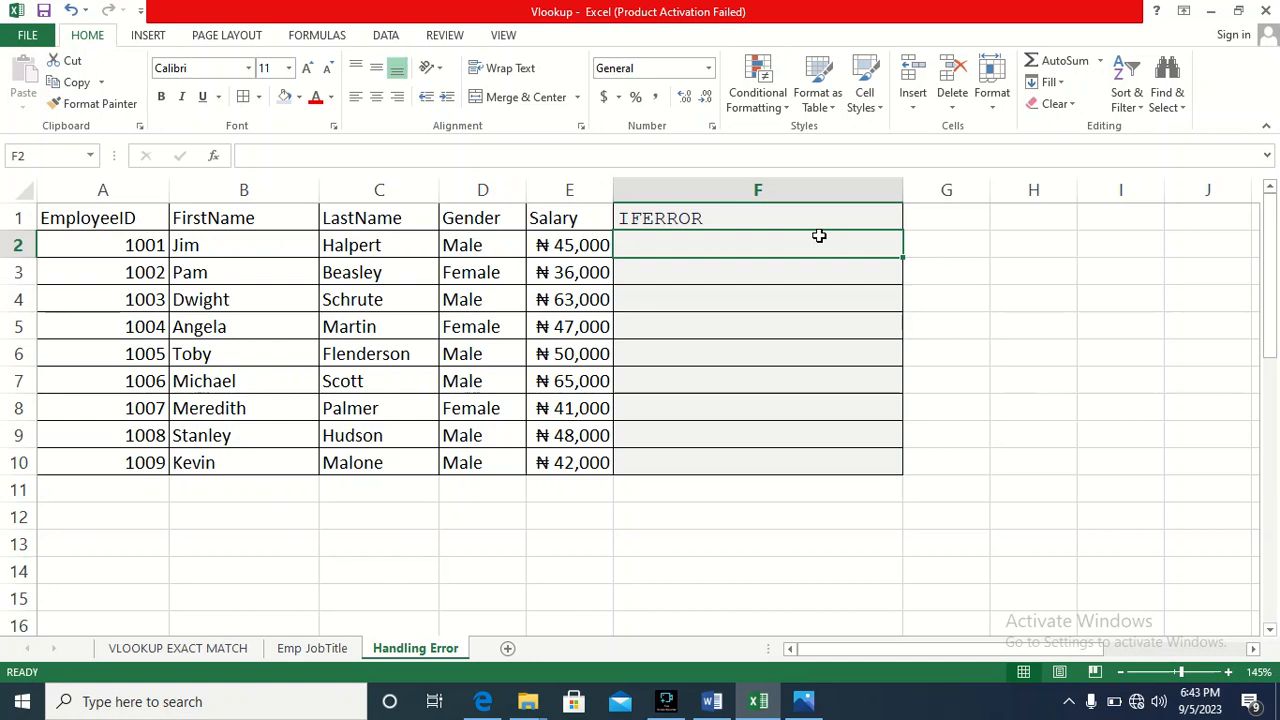
left_click(777, 273)
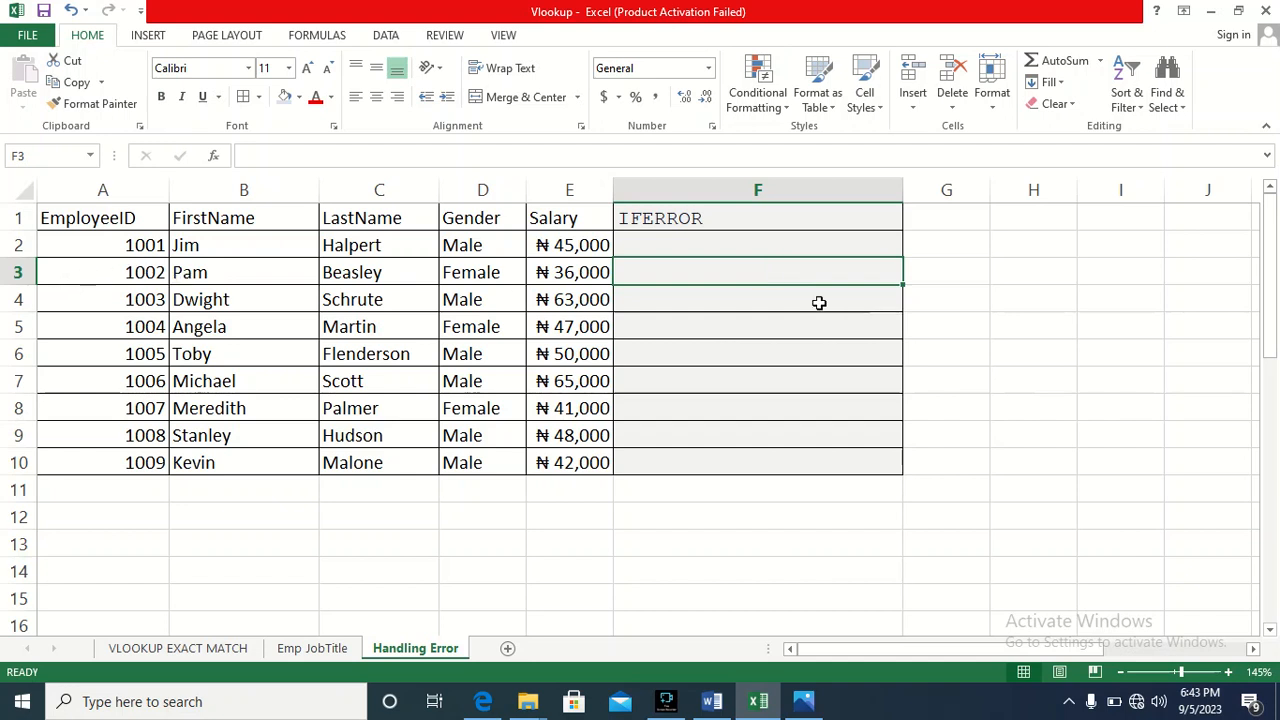
left_click(739, 247)
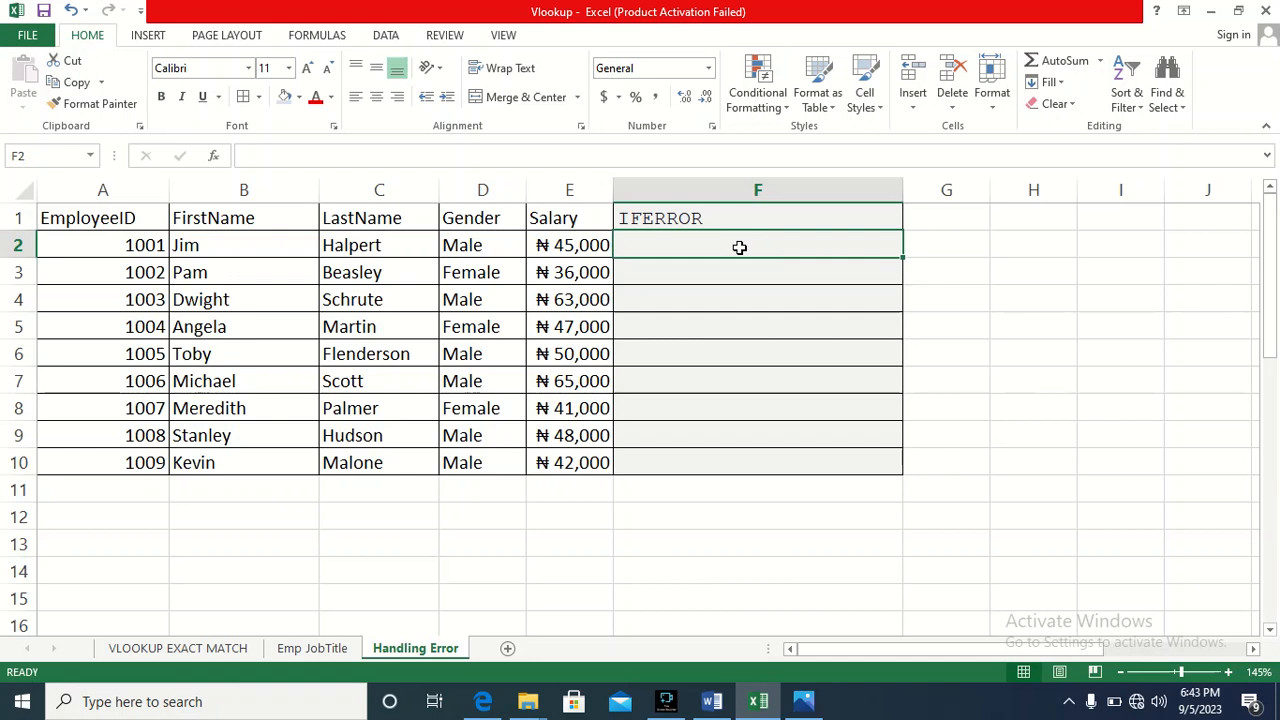
Start an IFERROR formula in F3 that wraps a VLOOKUP using F2 as the lookup value.
left_click(734, 275)
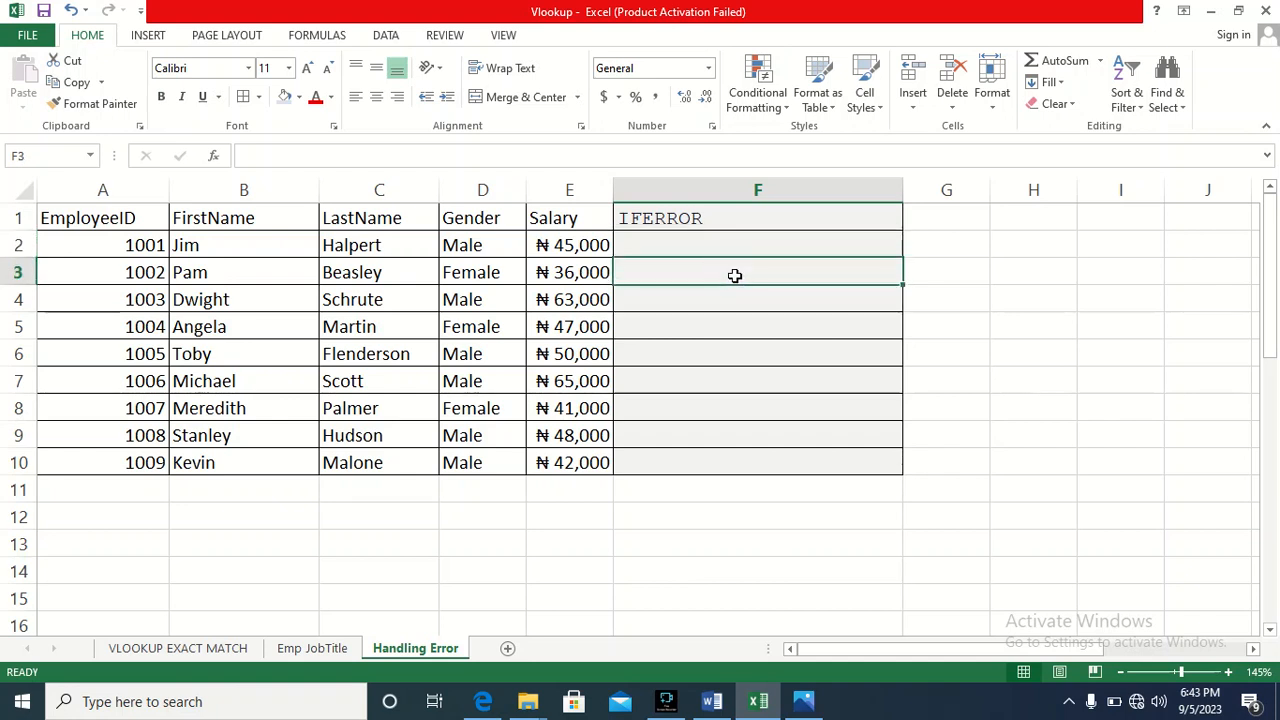
type("=i")
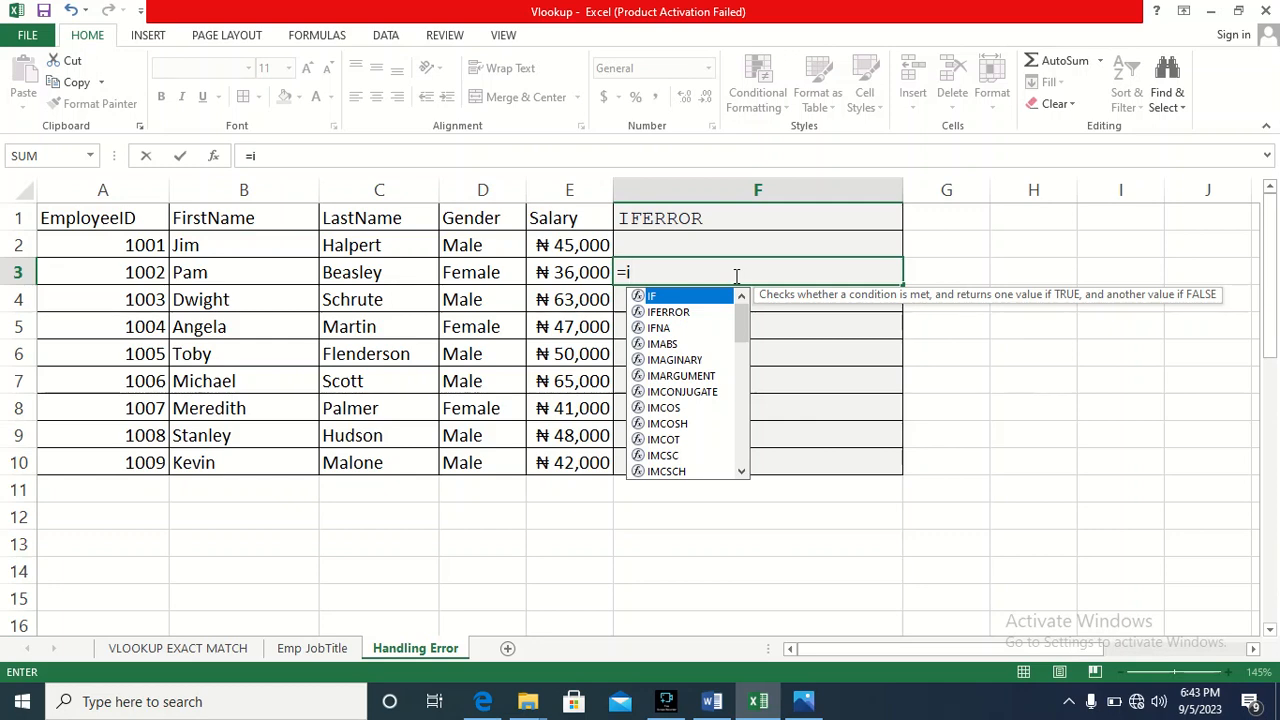
key("Down")
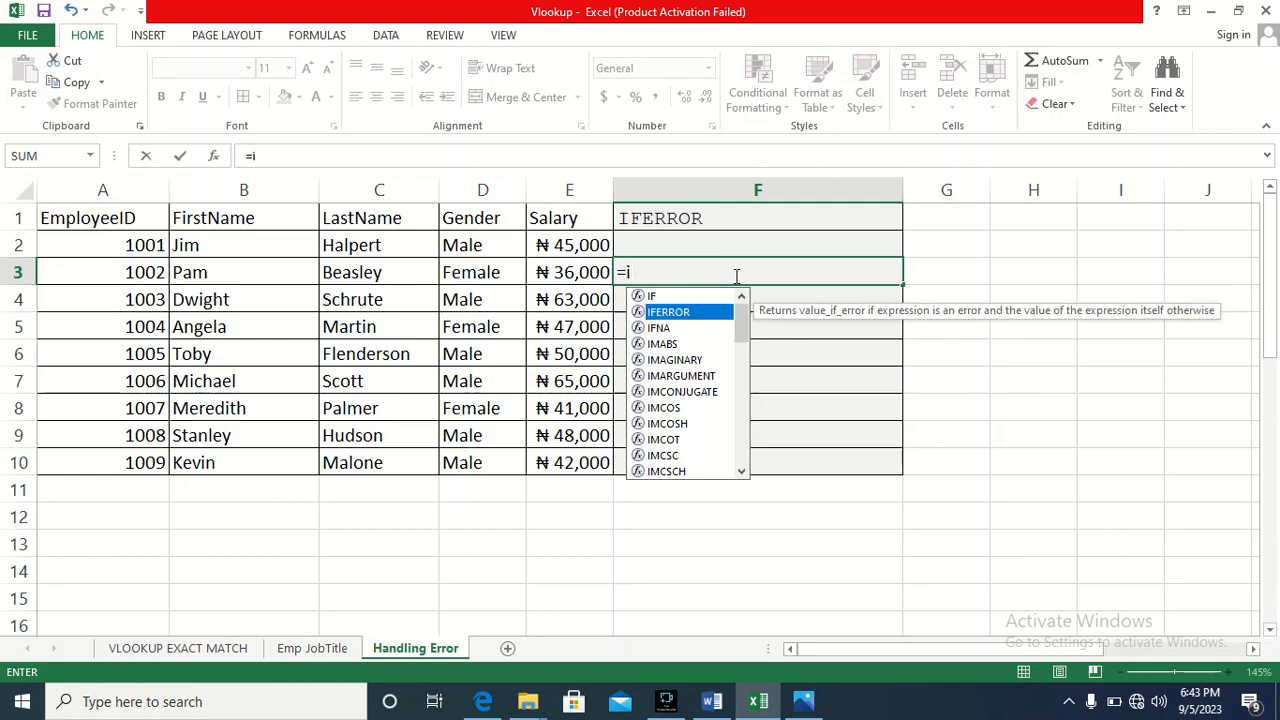
key("Tab")
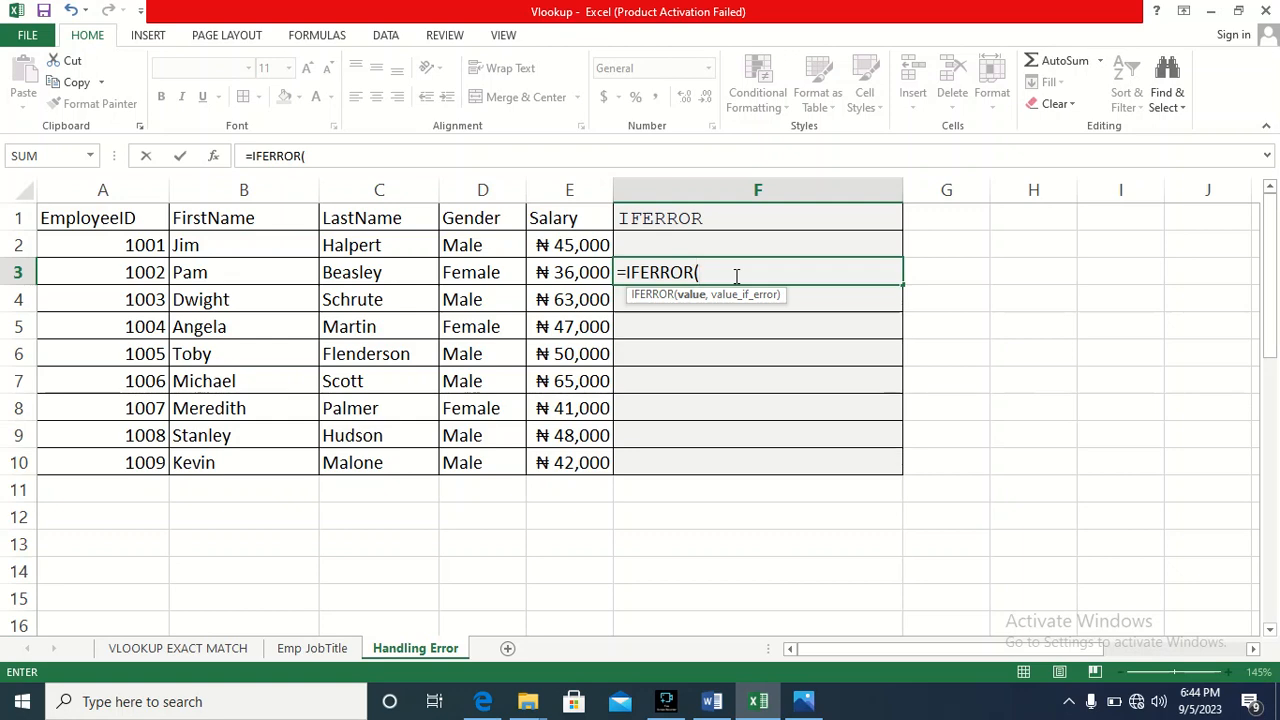
type("vl")
key("Tab")
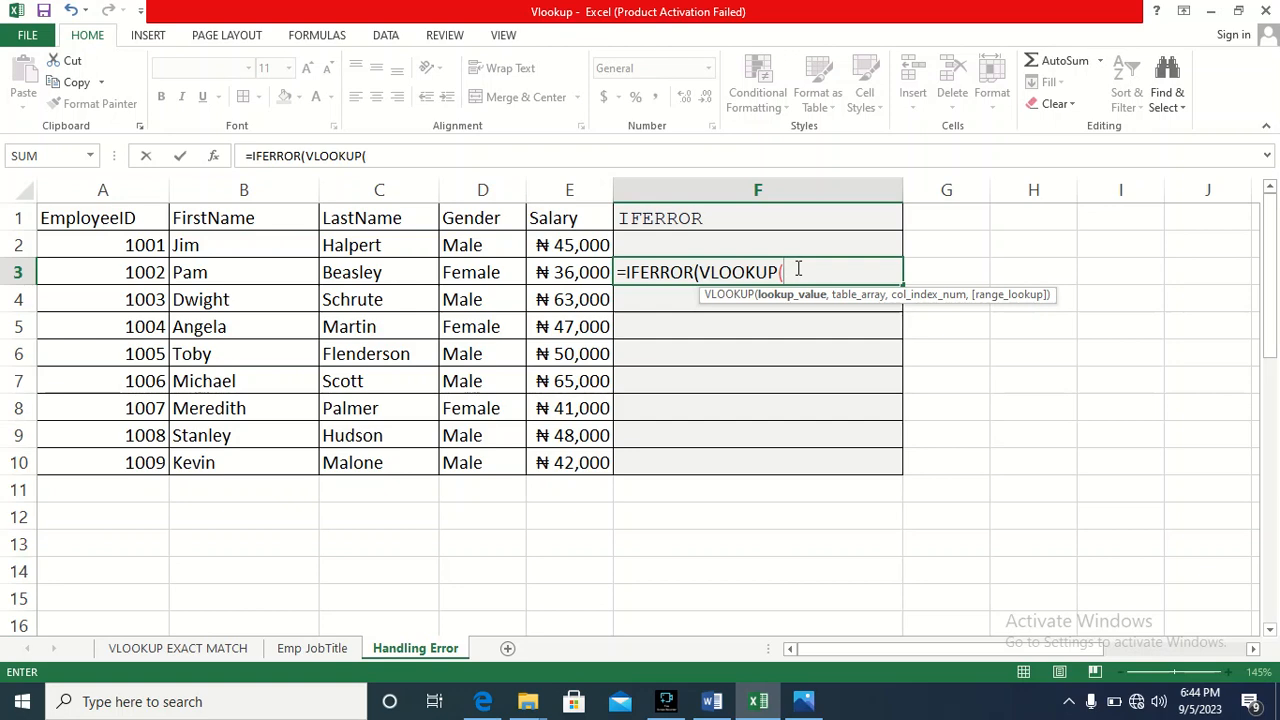
left_click(797, 243)
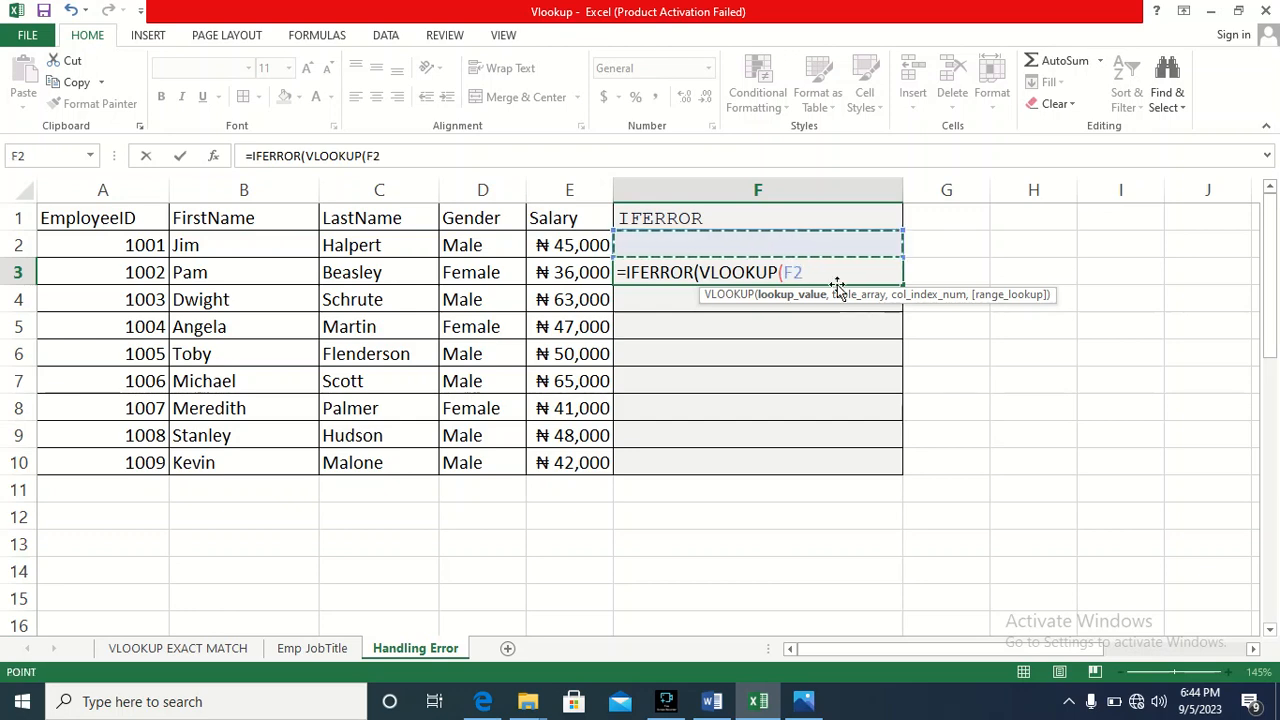
type(",")
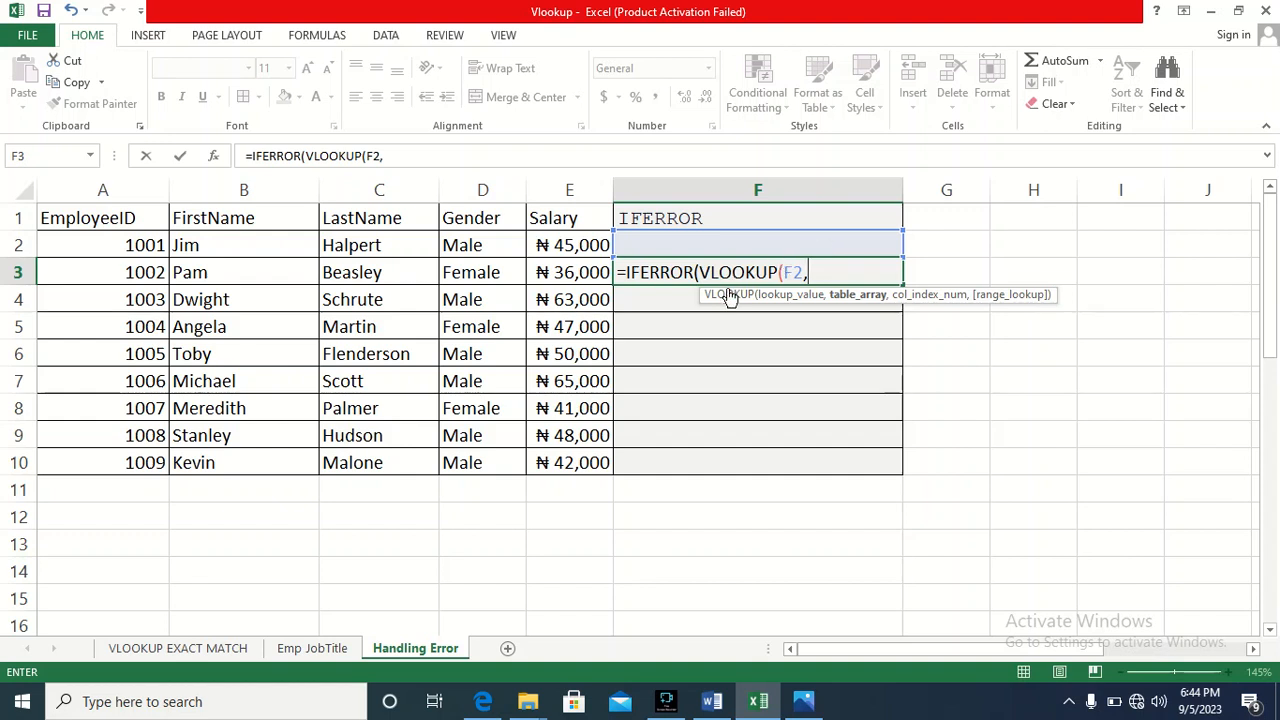
Complete the nested VLOOKUP with table range B2:E10, column index 1 and FALSE for an exact match.
left_click_drag(256, 245, 558, 460)
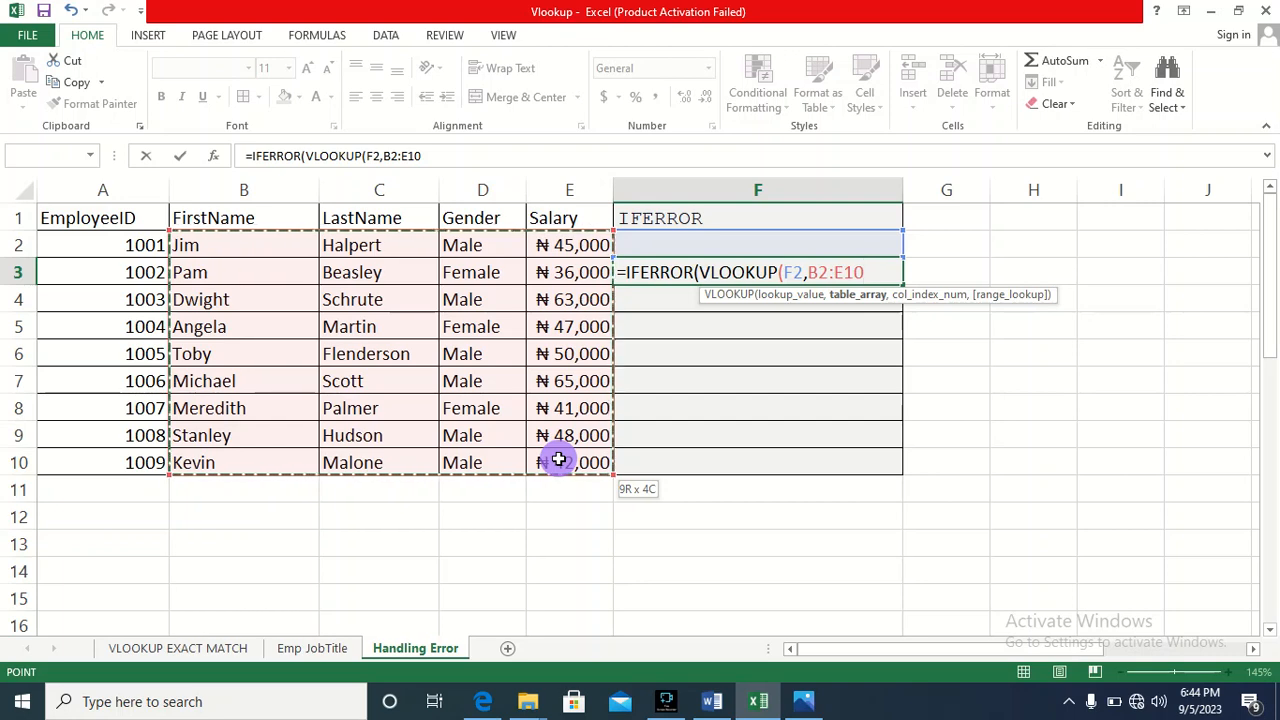
left_click_drag(558, 460, 558, 460)
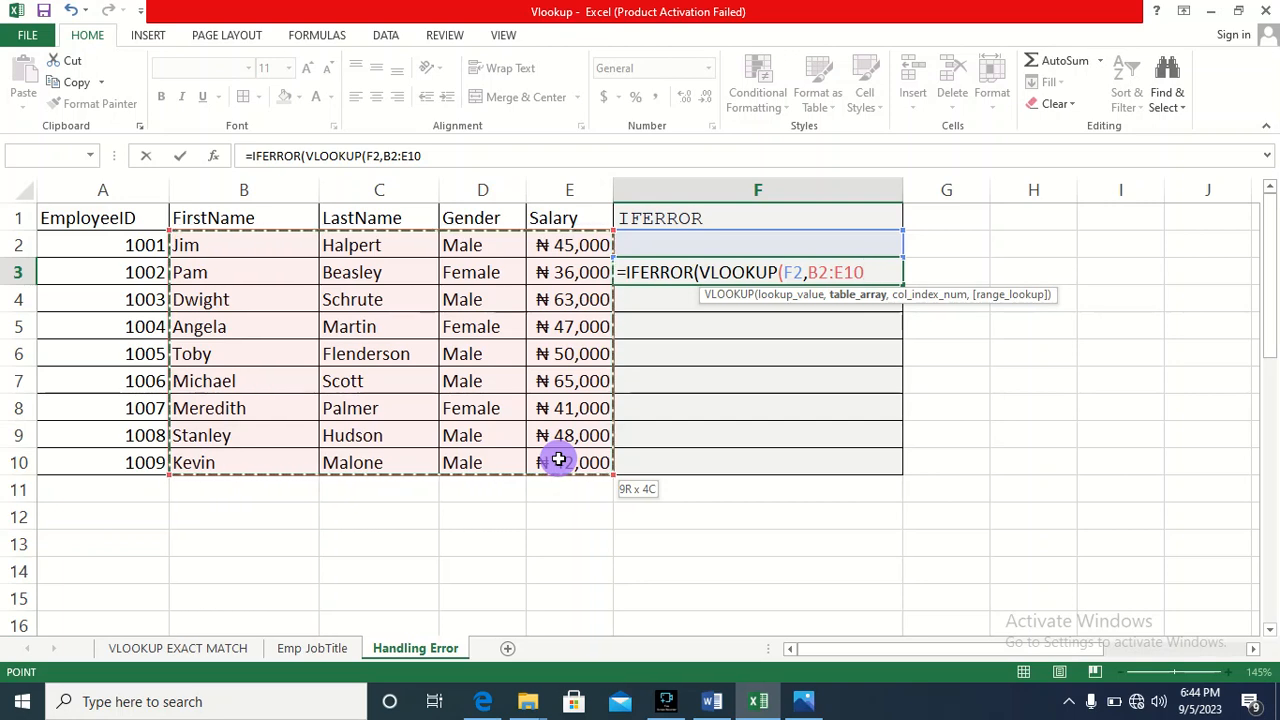
left_click_drag(558, 460, 558, 460)
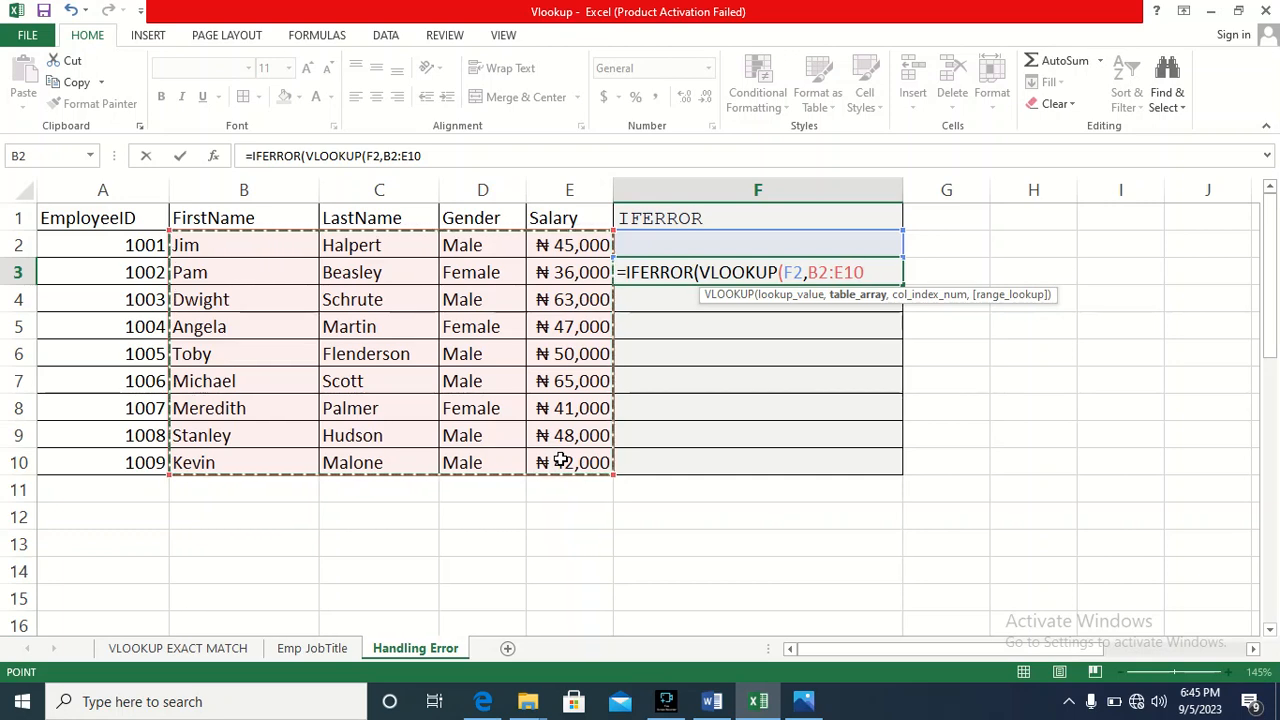
type(",1")
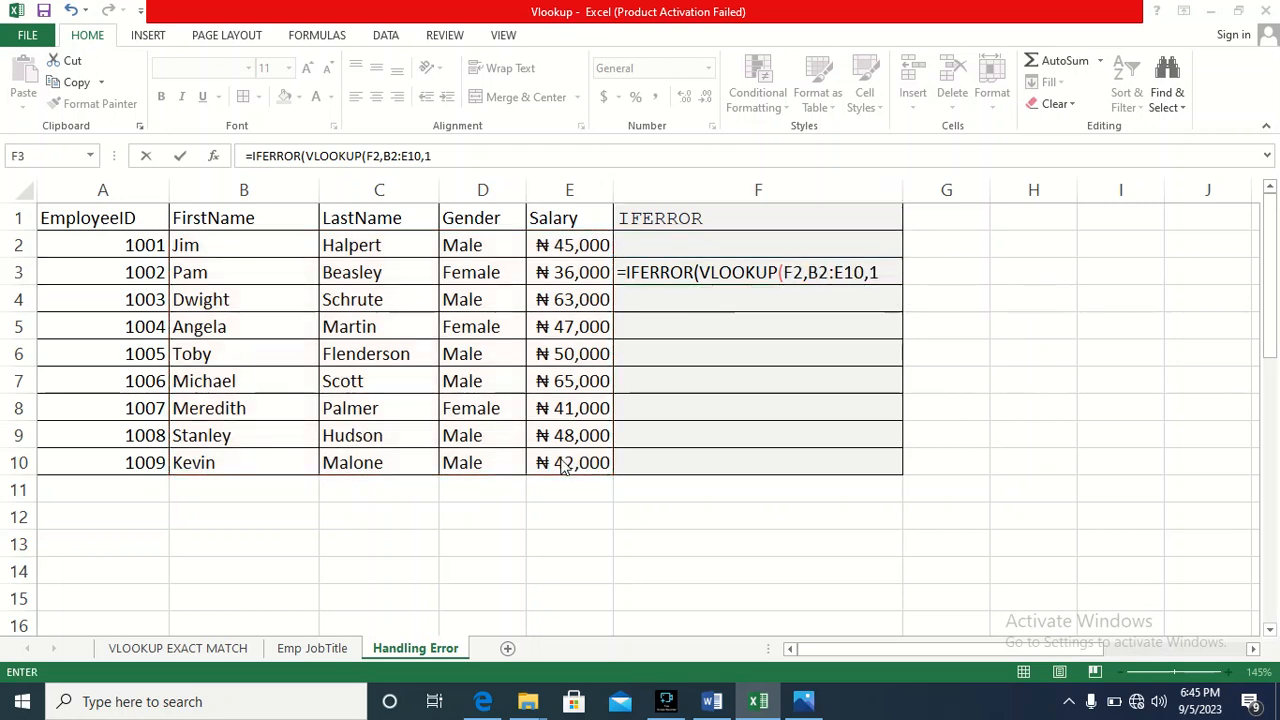
left_click(897, 273)
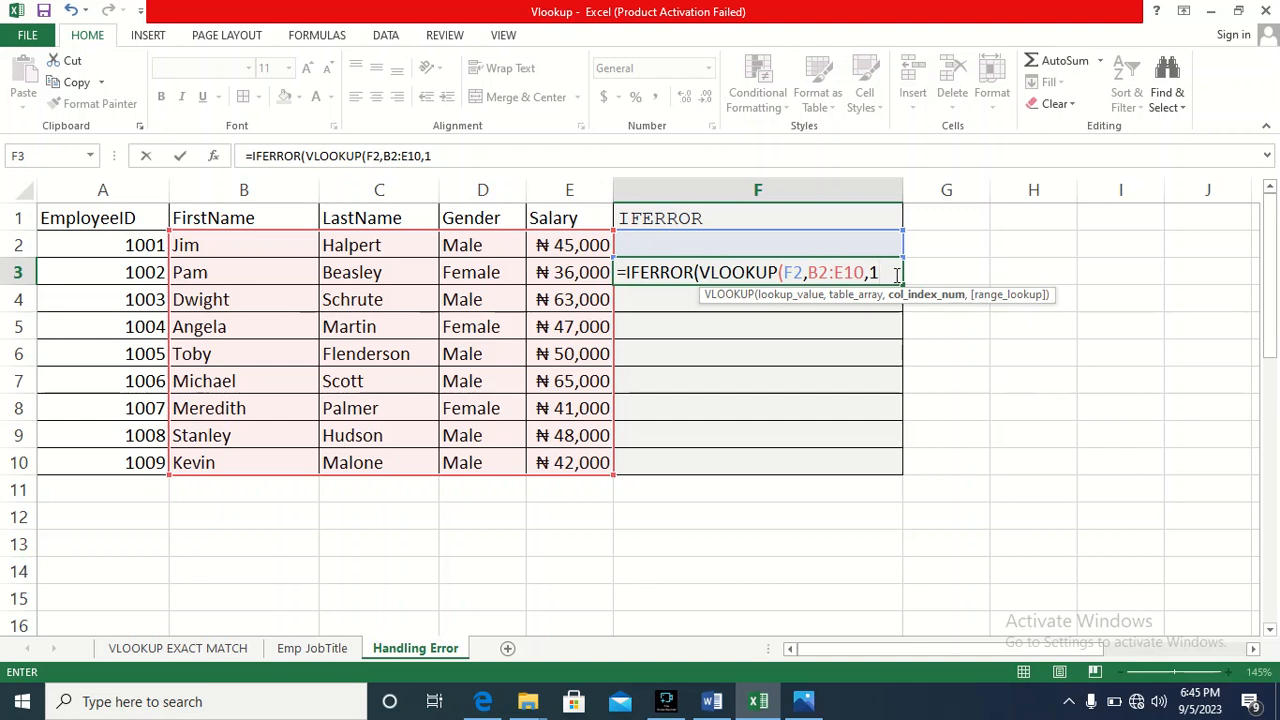
type(",")
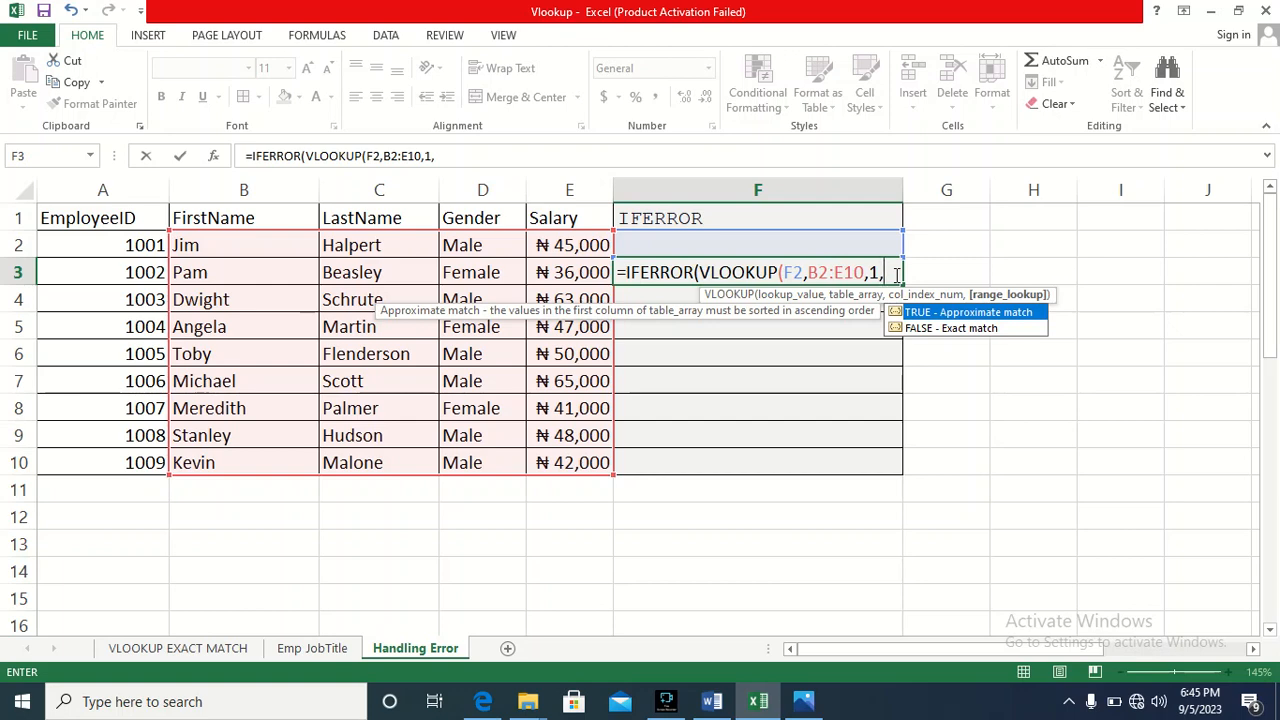
key("Down")
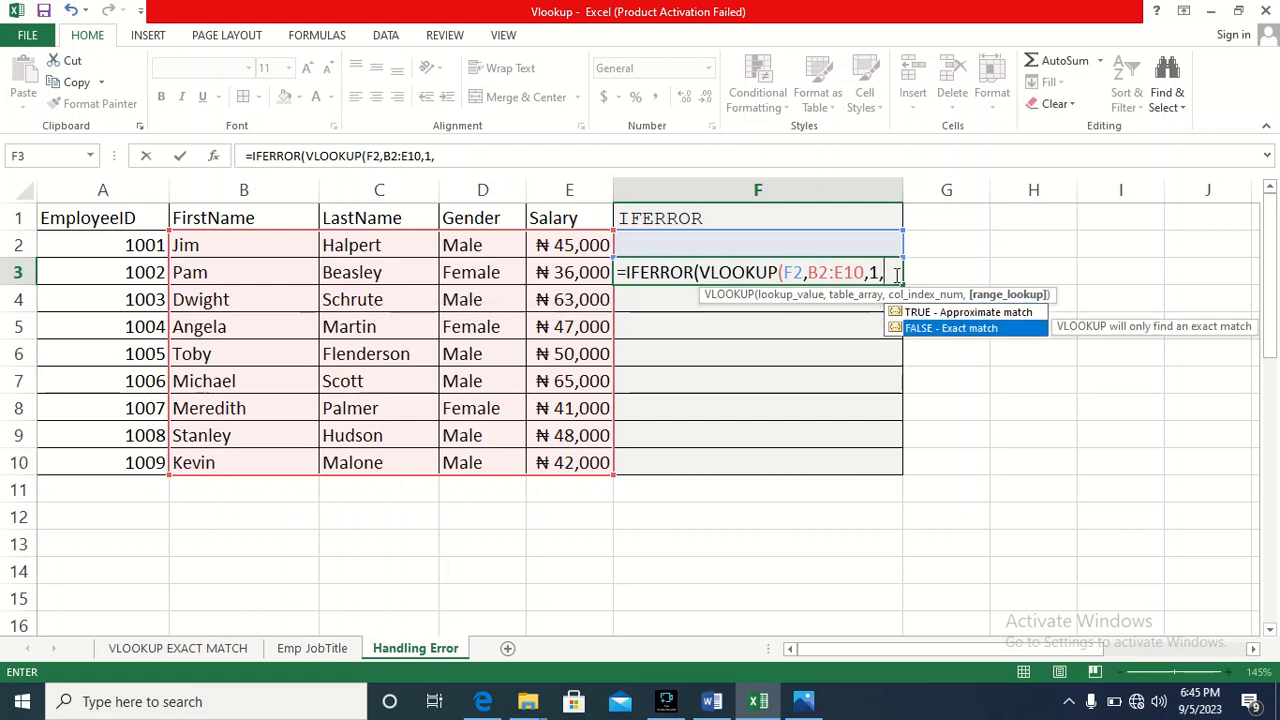
key("Tab")
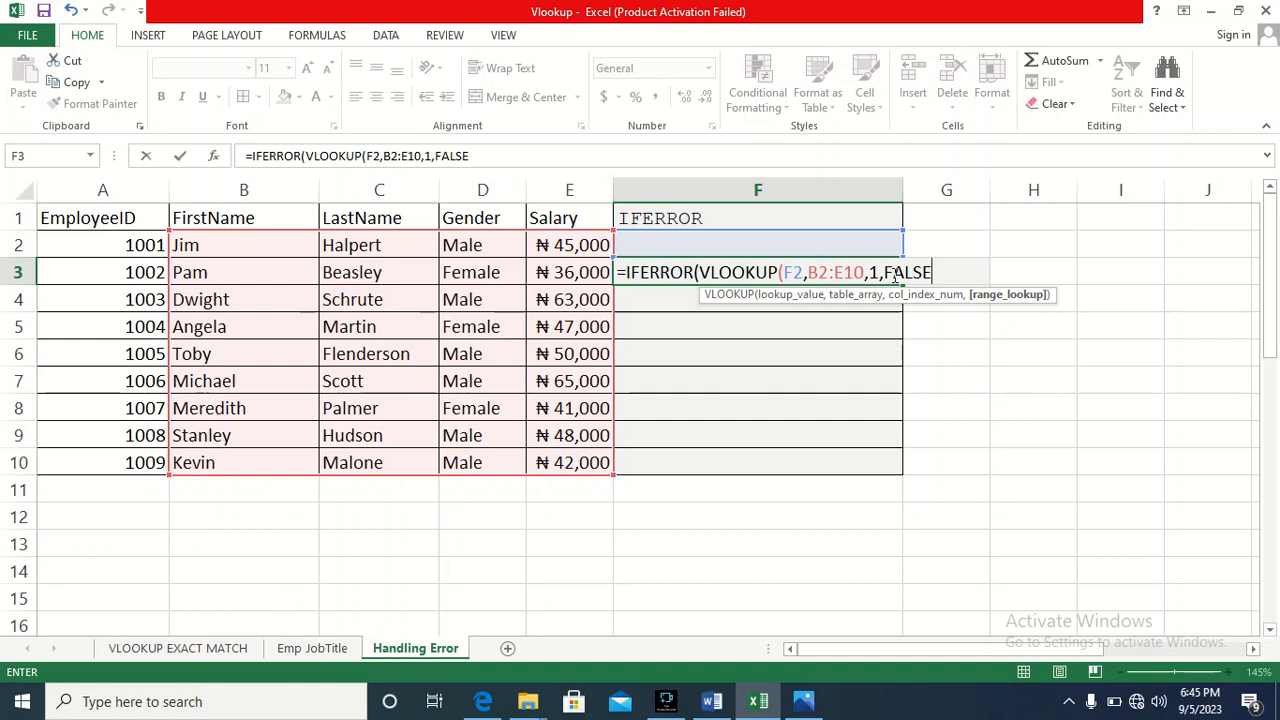
type(")")
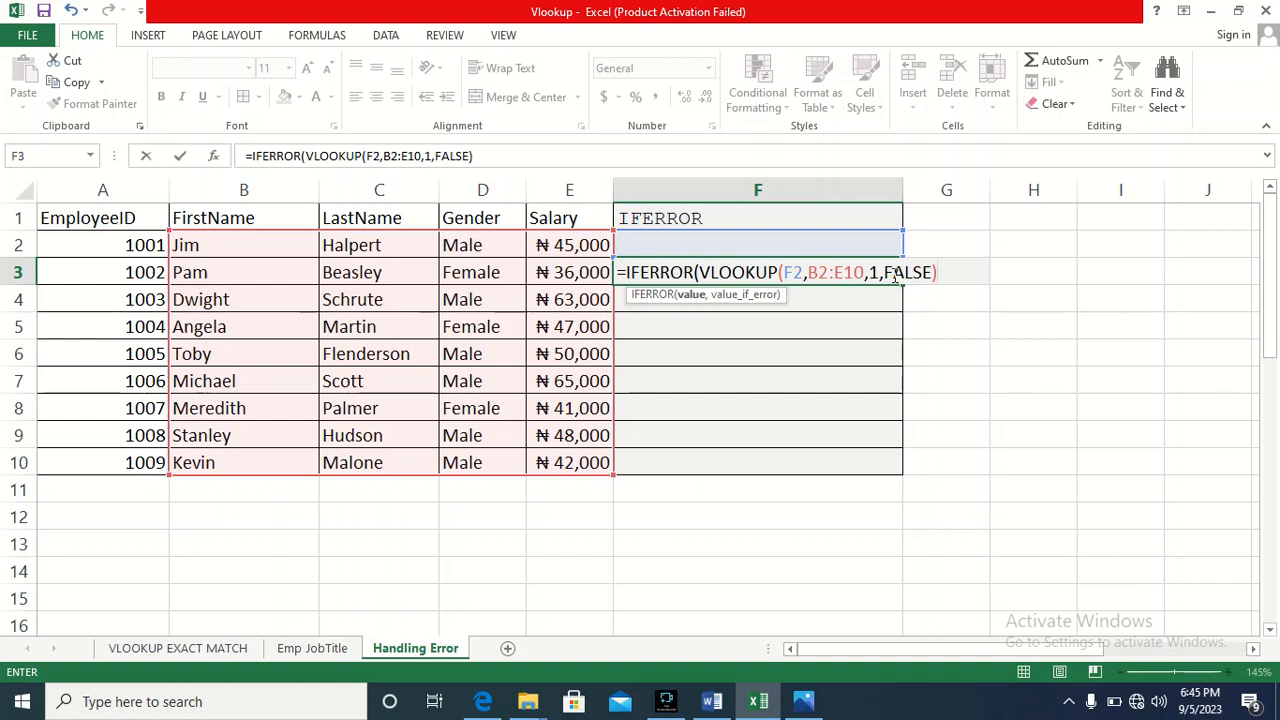
Add "Employee does'nt exist" as the IFERROR error value and try to enter the formula without its closing parenthesis.
type(",")
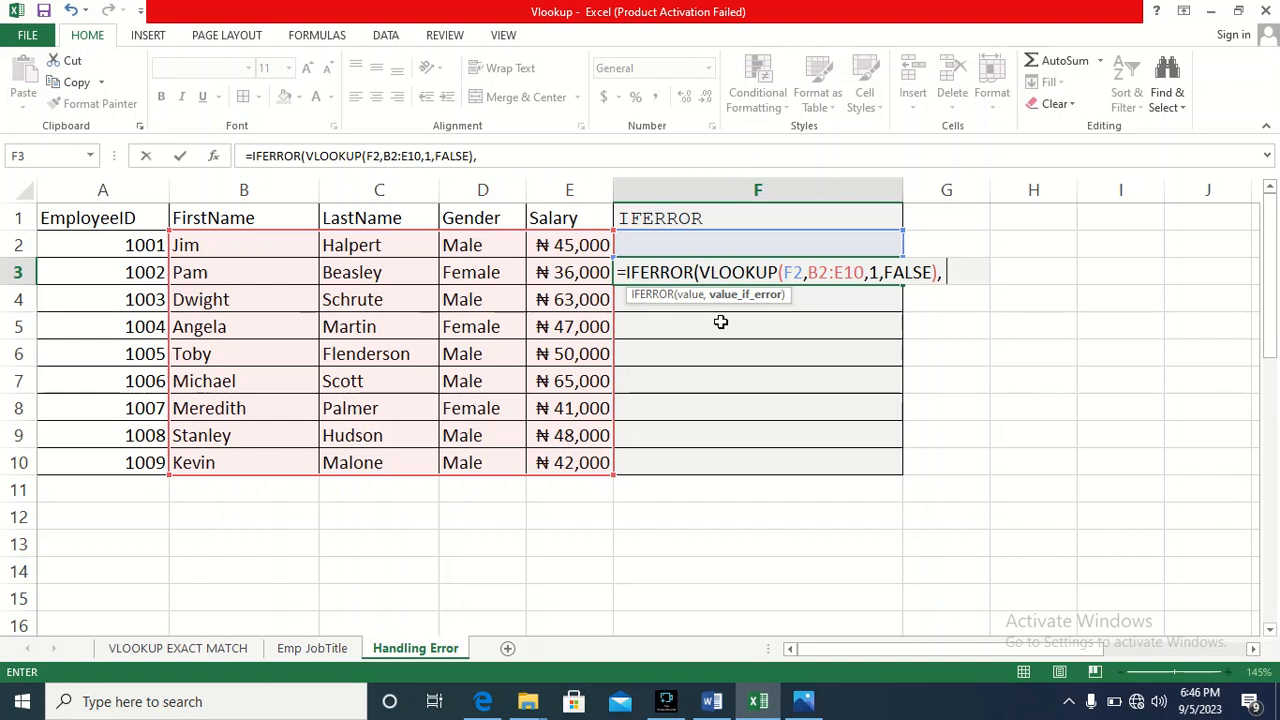
type("'")
key("BackSpace")
type("\"Emp")
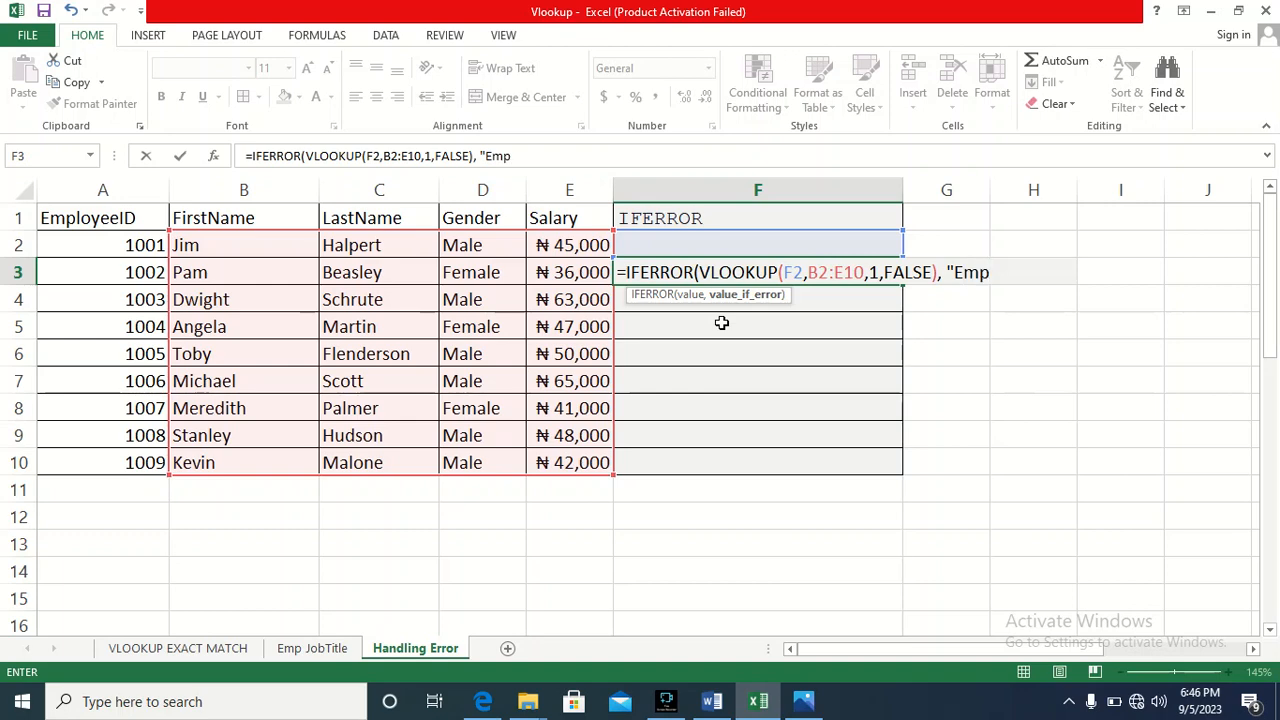
type("loyee doe")
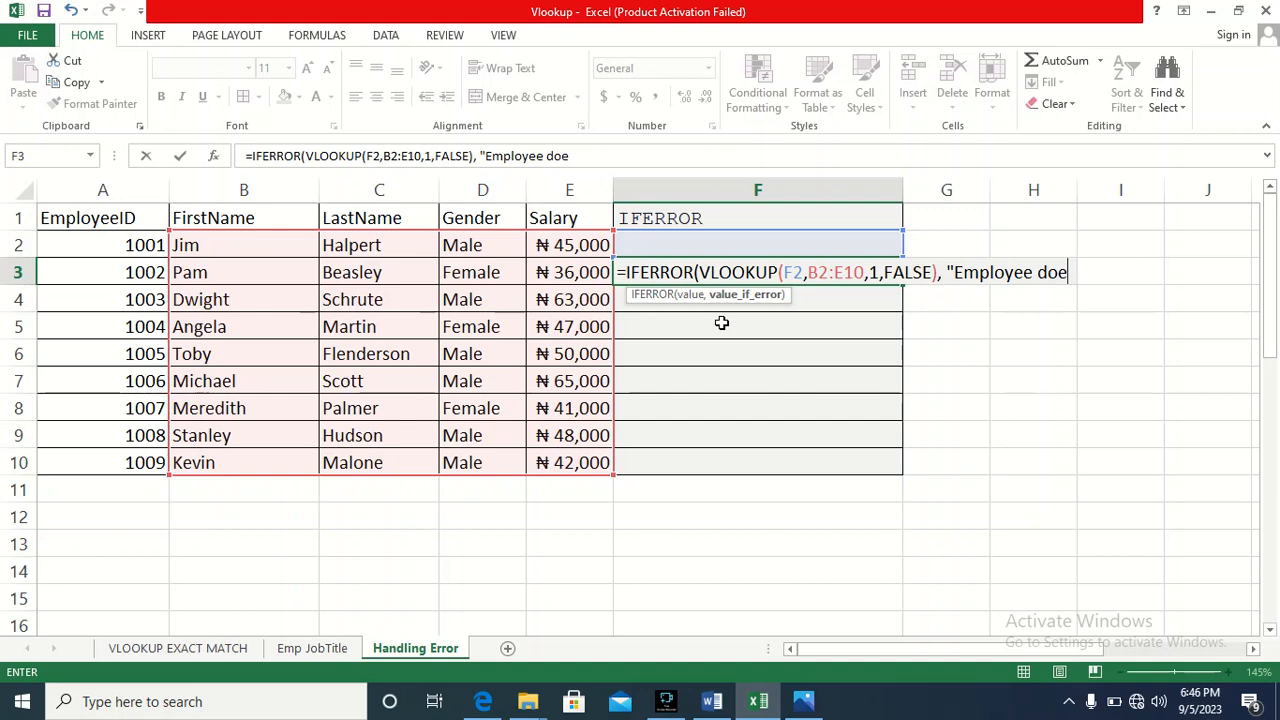
type("s'nt")
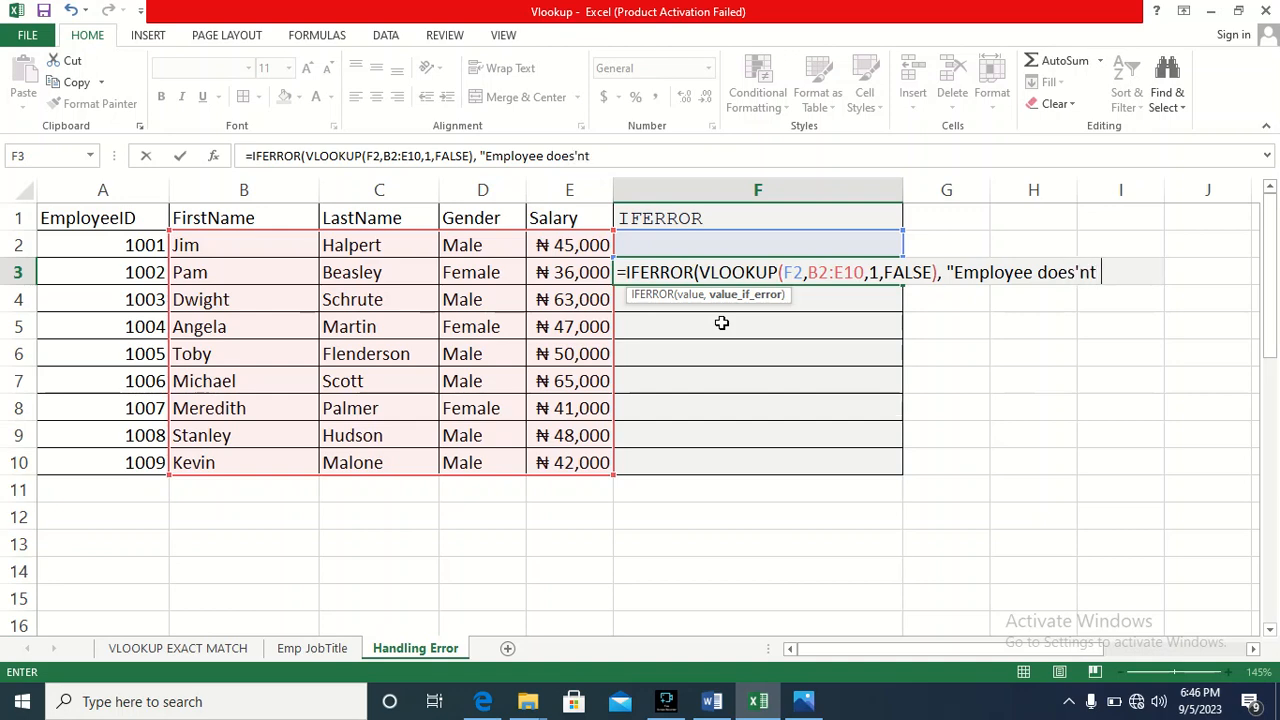
type(" exist\"")
key("Return")
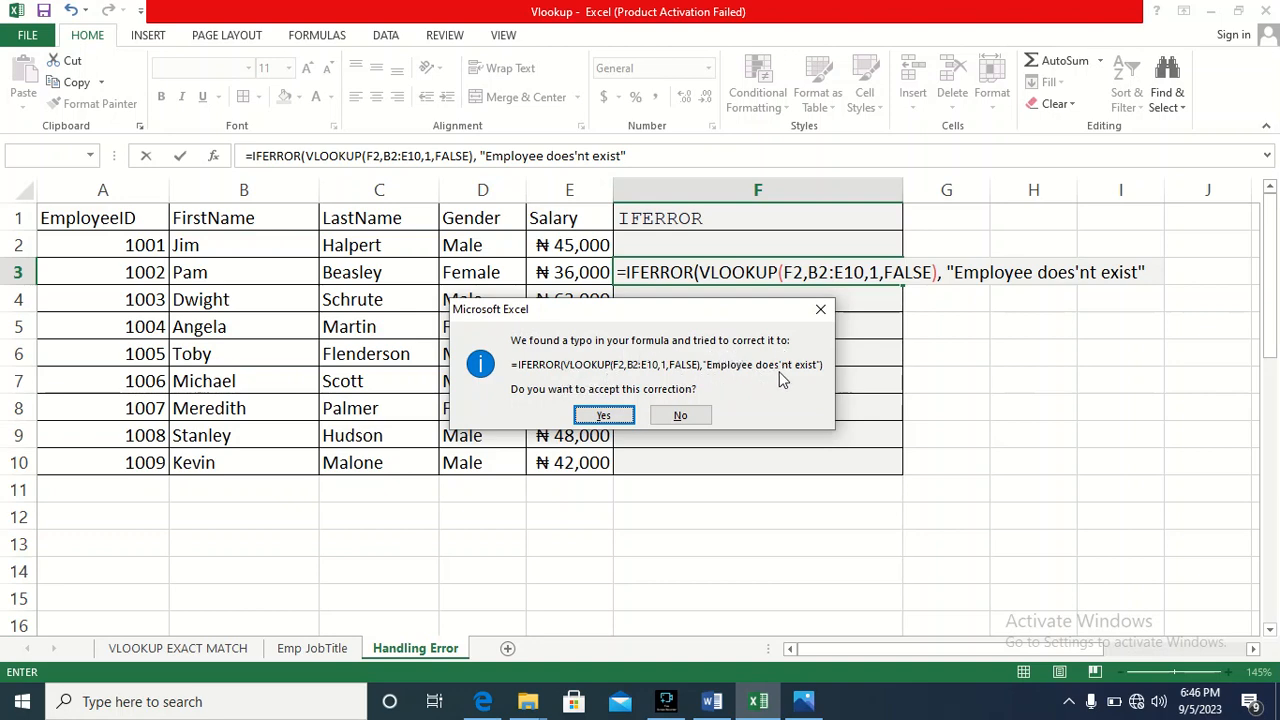
Reject the suggested correction, reword the error text to "Employee does not exist", close the parenthesis and enter the F3 formula.
left_click(822, 311)
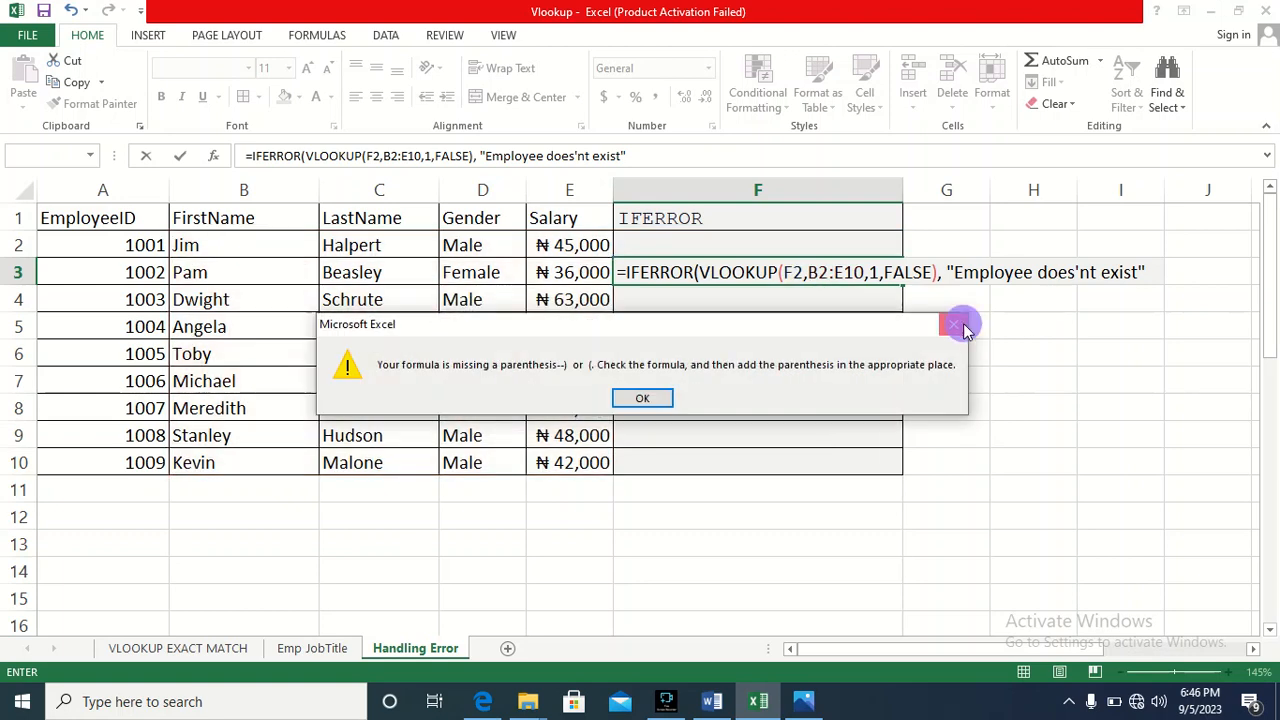
left_click(962, 328)
left_click(1078, 272)
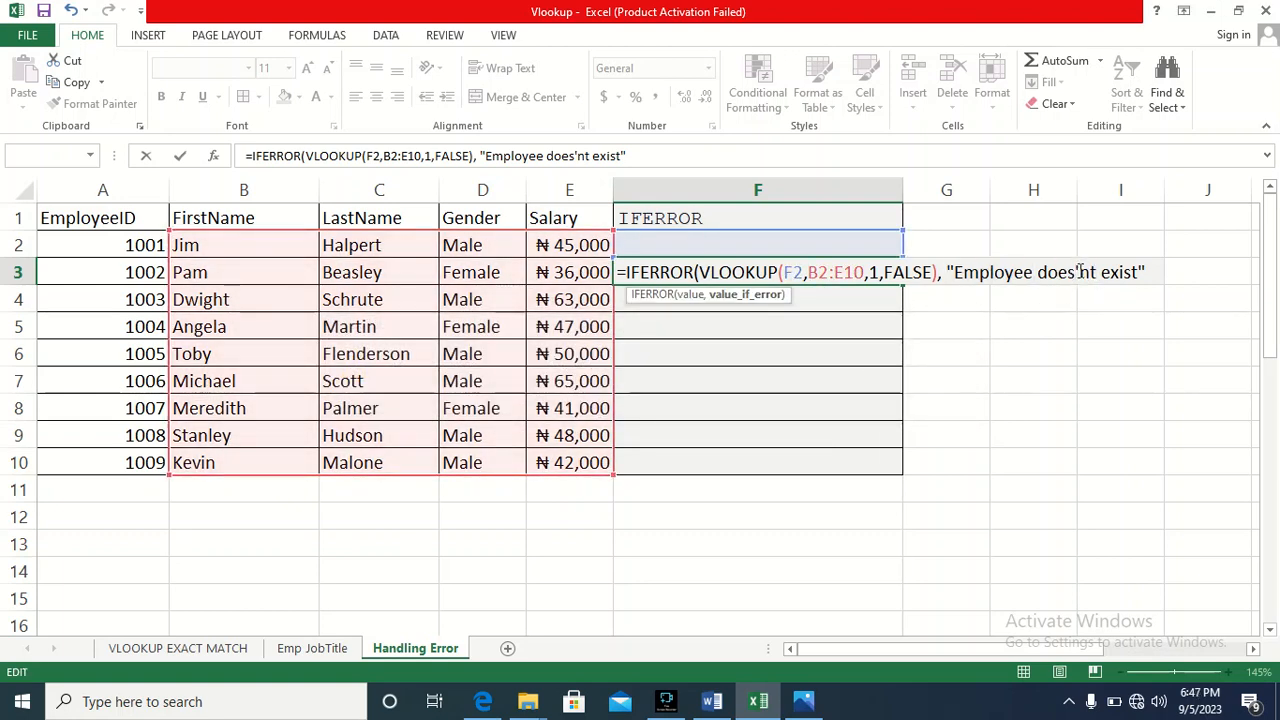
key("BackSpace")
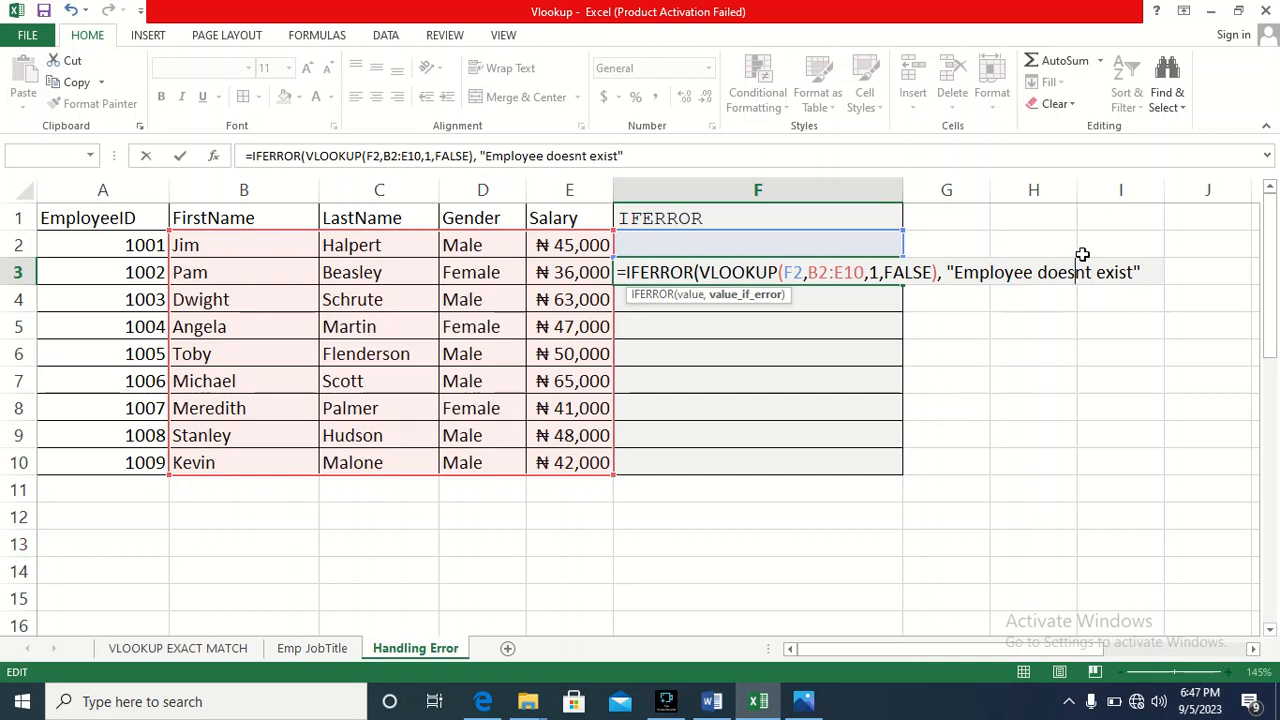
key("Right")
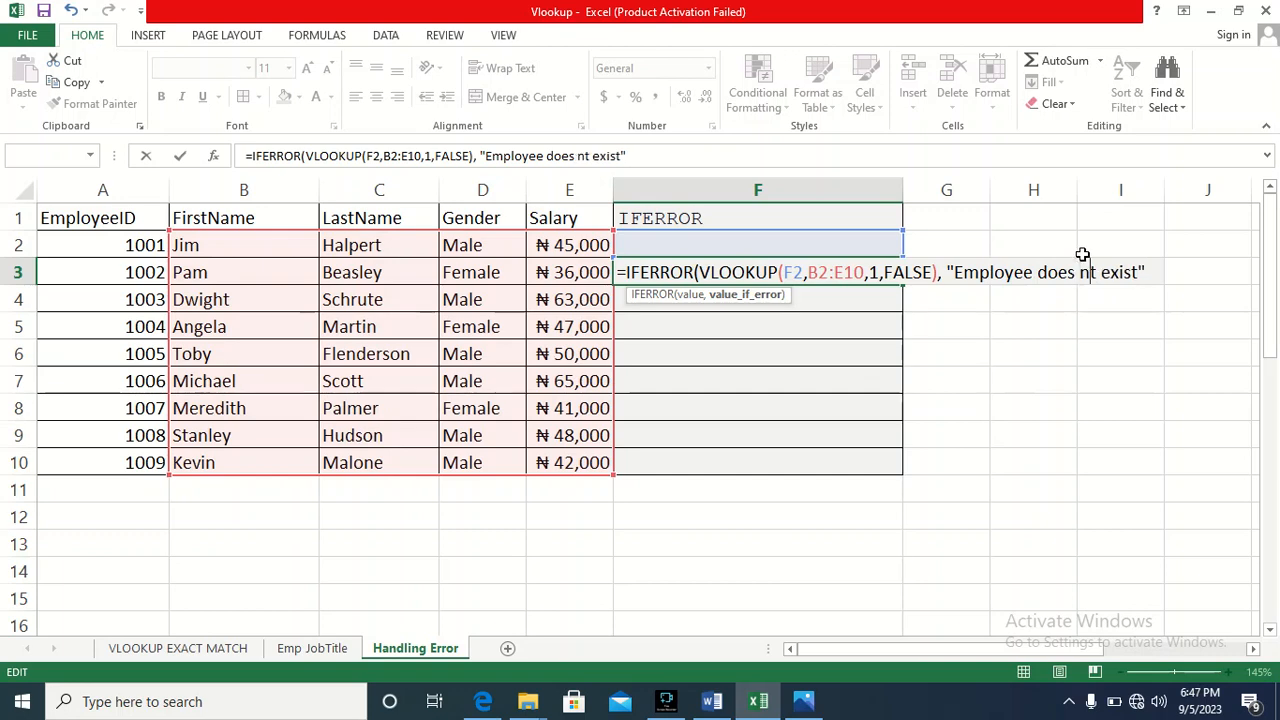
type("o")
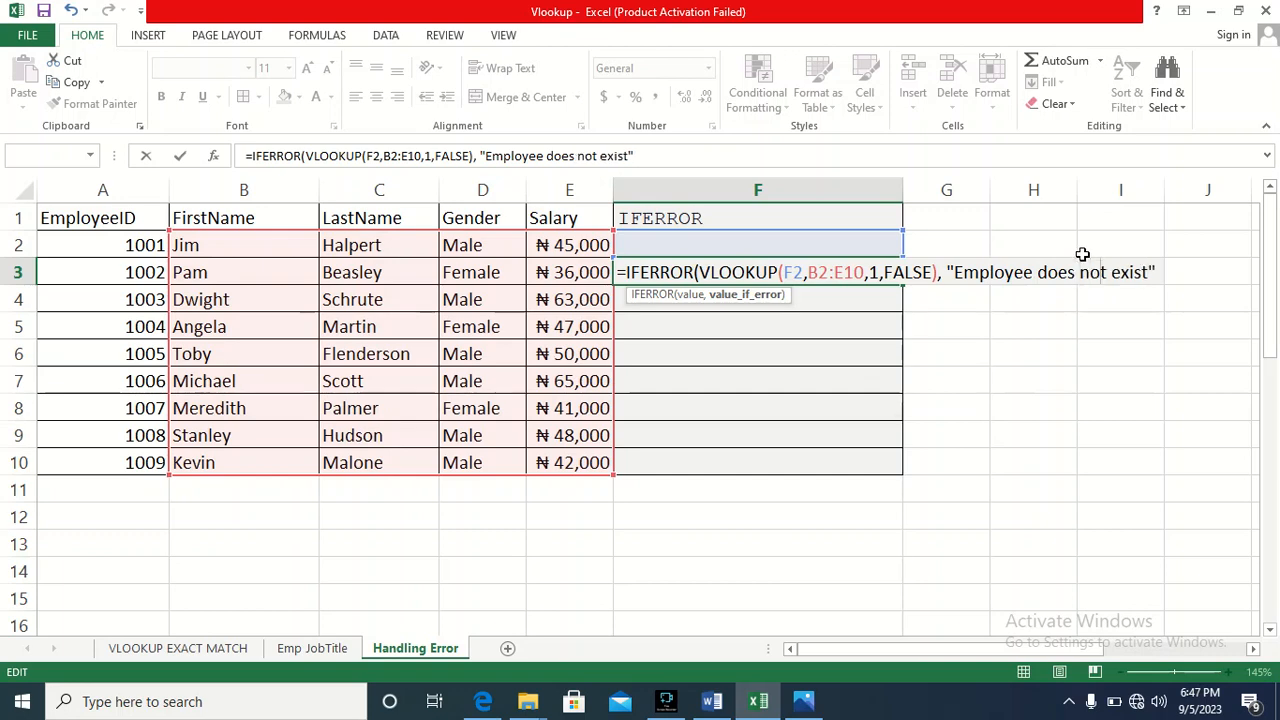
key("Right")
key("Right")
key("Right")
key("Right")
key("Right")
key("Right")
key("Right")
key("Right")
type(")")
key("Return")
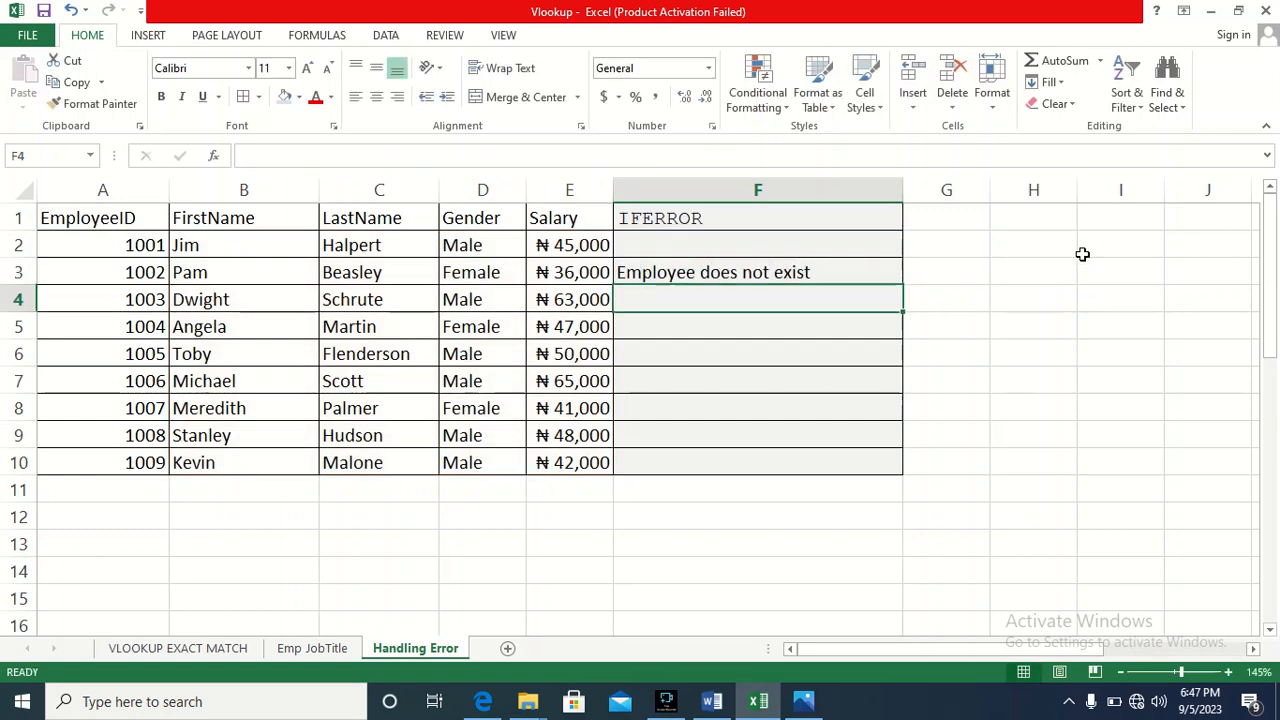
Check the F3 formula and enter a first name missing from the employee list in lookup cell F2.
left_click(738, 266)
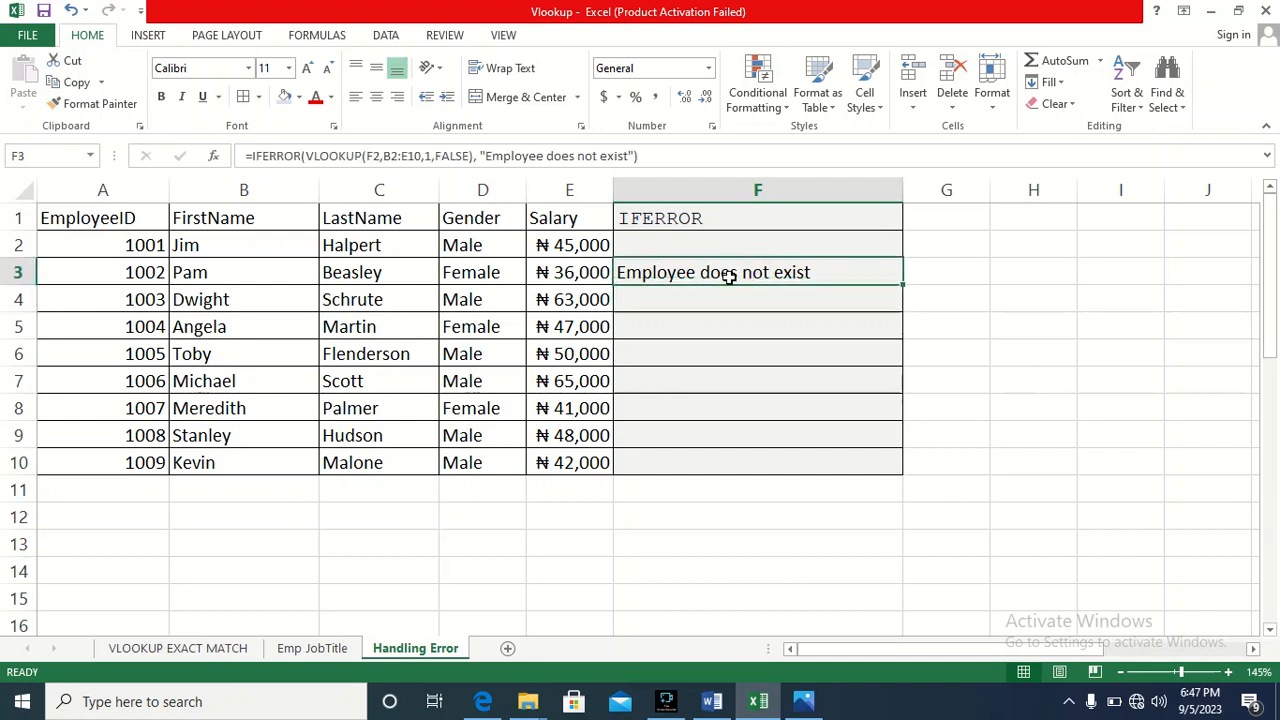
left_click(727, 242)
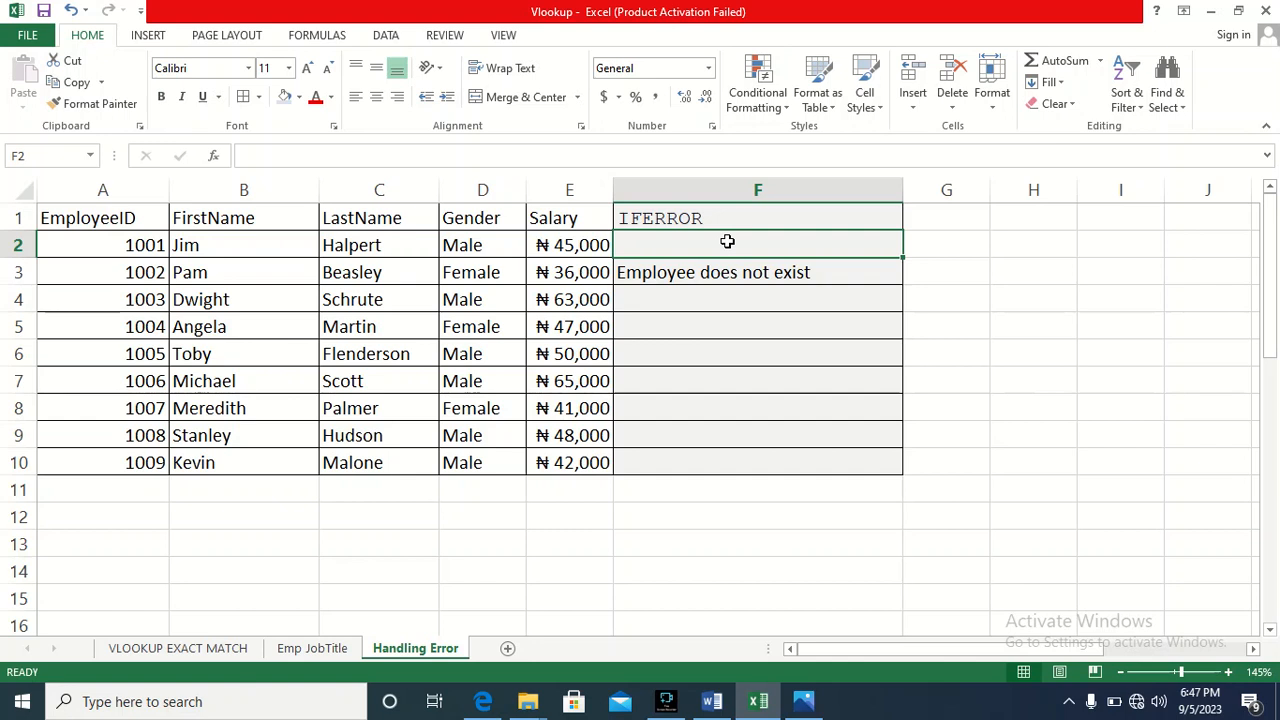
type("He")
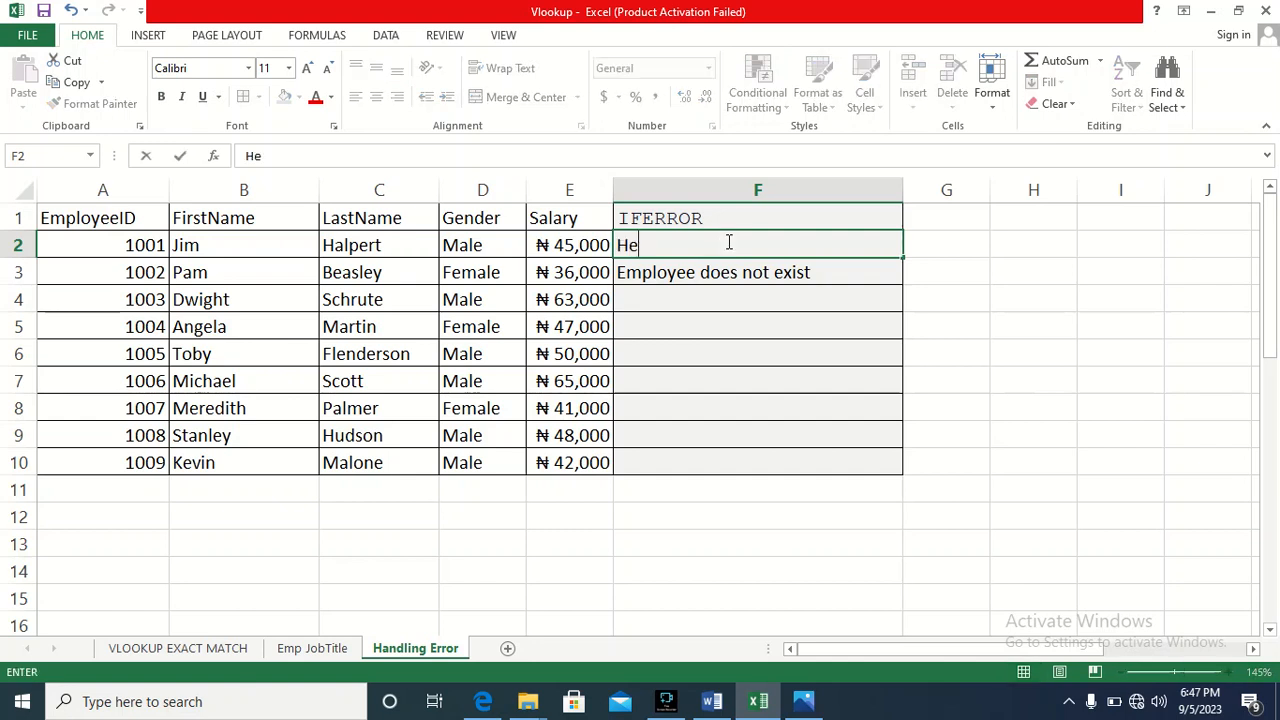
type("zekiah")
key("Return")
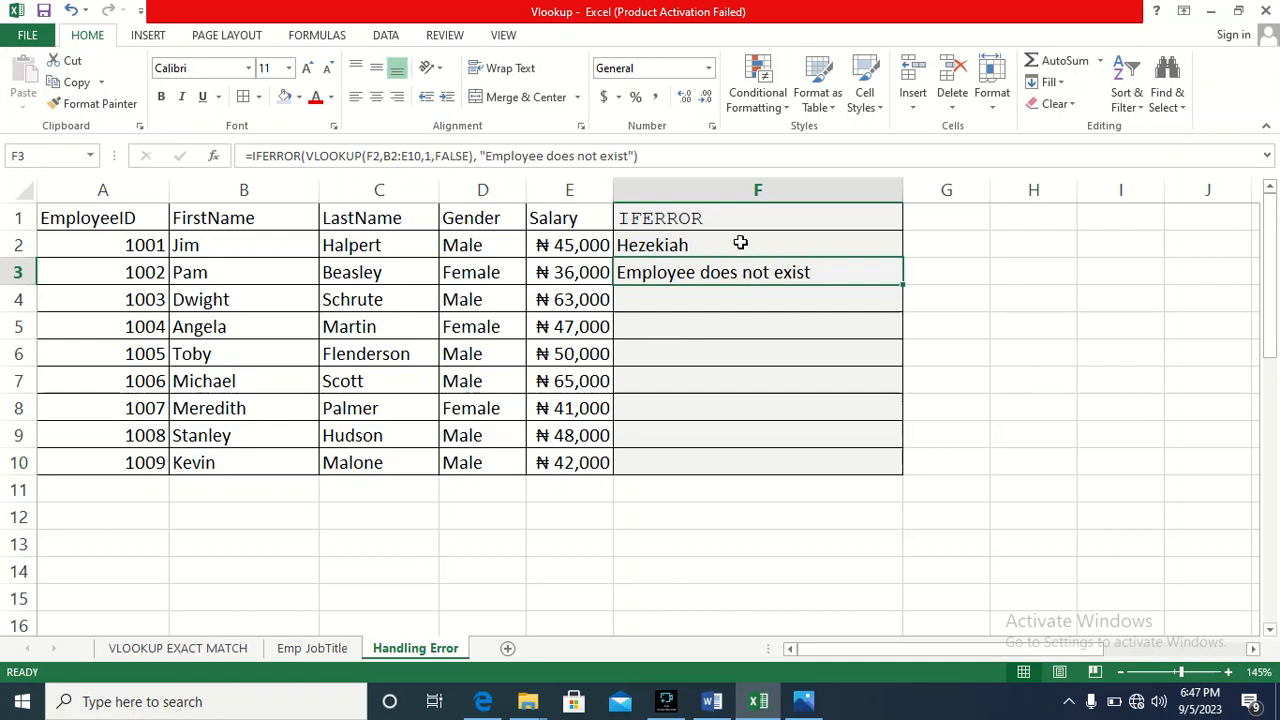
left_click(732, 241)
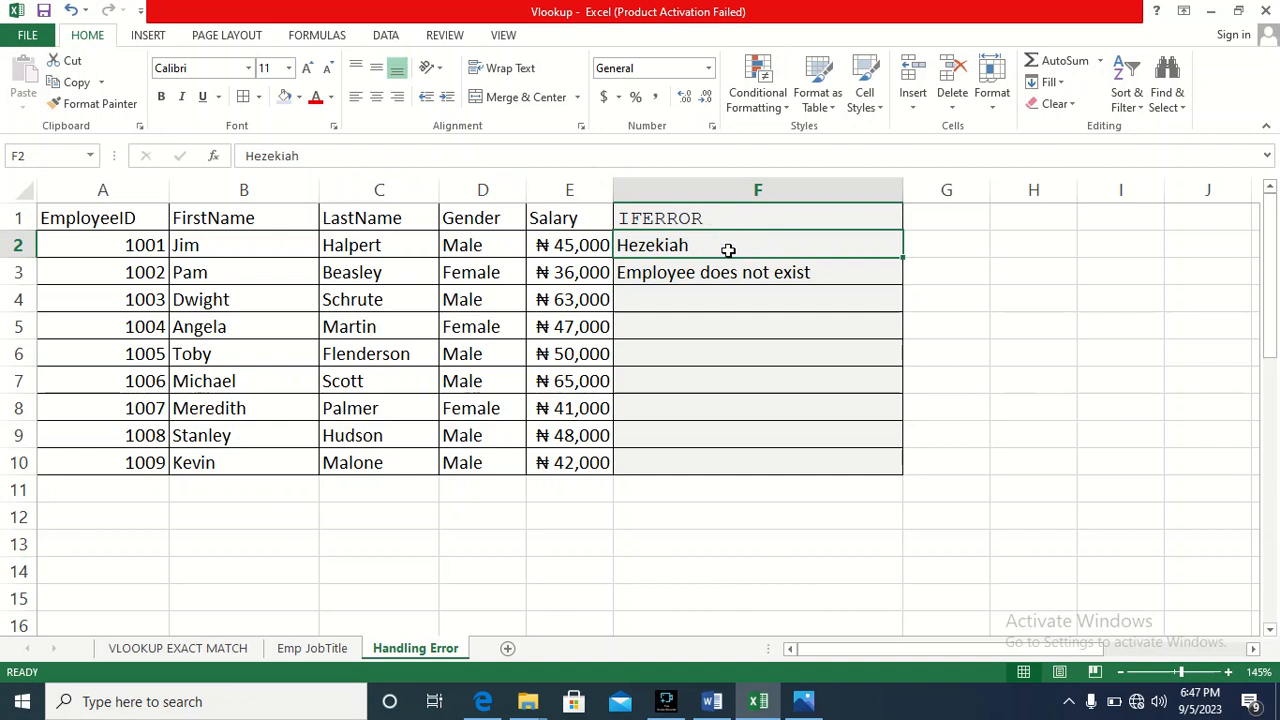
Replace the lookup value in F2 with the last name listed in cell C3.
double_click(730, 246)
key("BackSpace")
key("BackSpace")
key("BackSpace")
key("BackSpace")
key("BackSpace")
key("BackSpace")
key("BackSpace")
key("BackSpace")
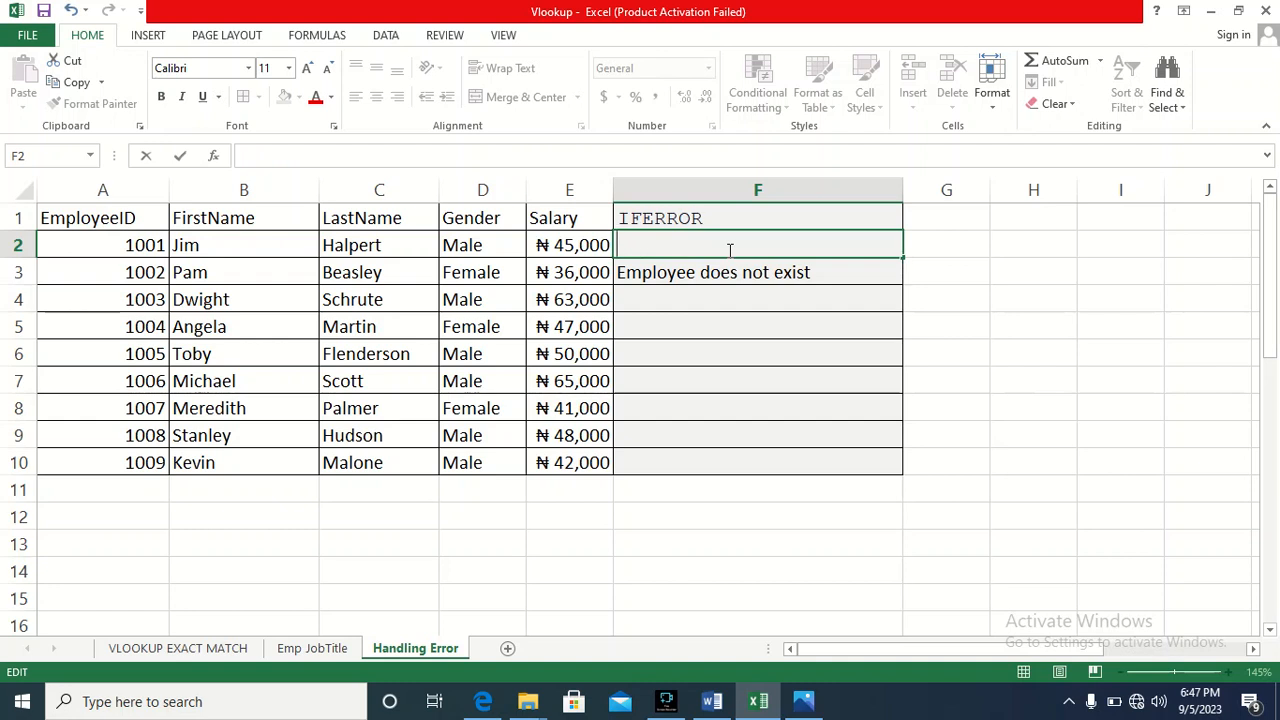
type("Beasley")
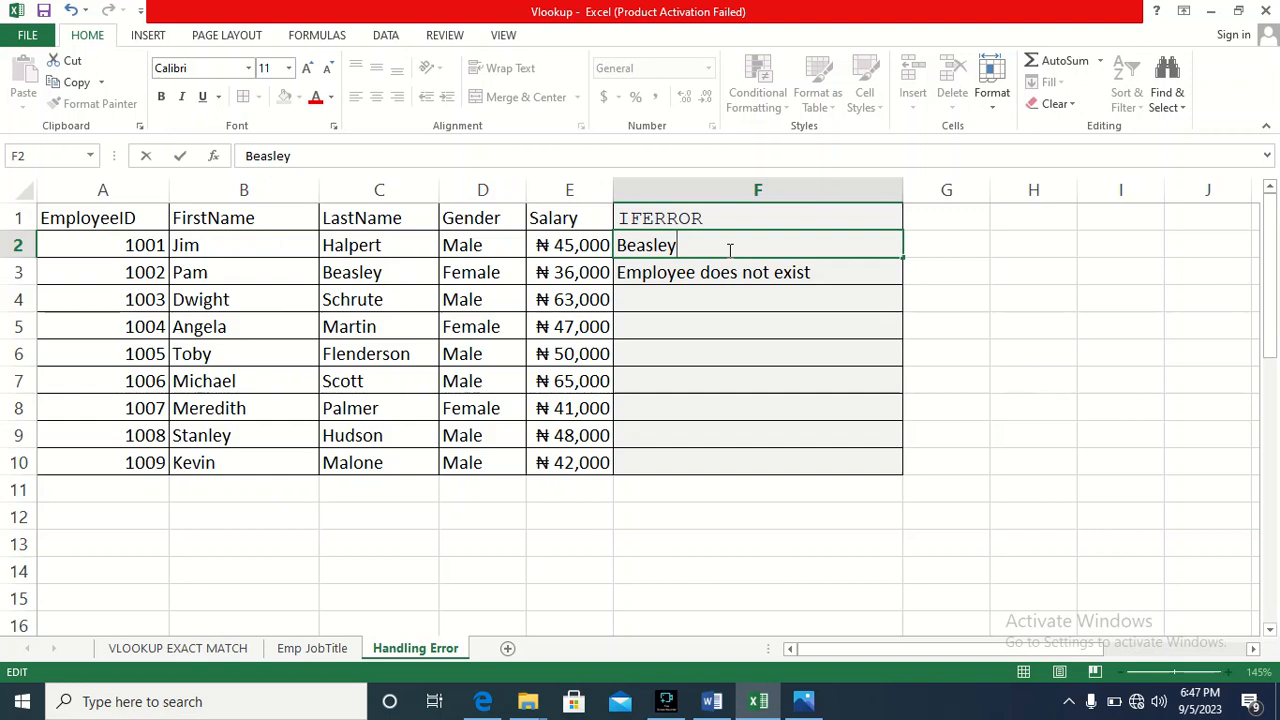
key("Return")
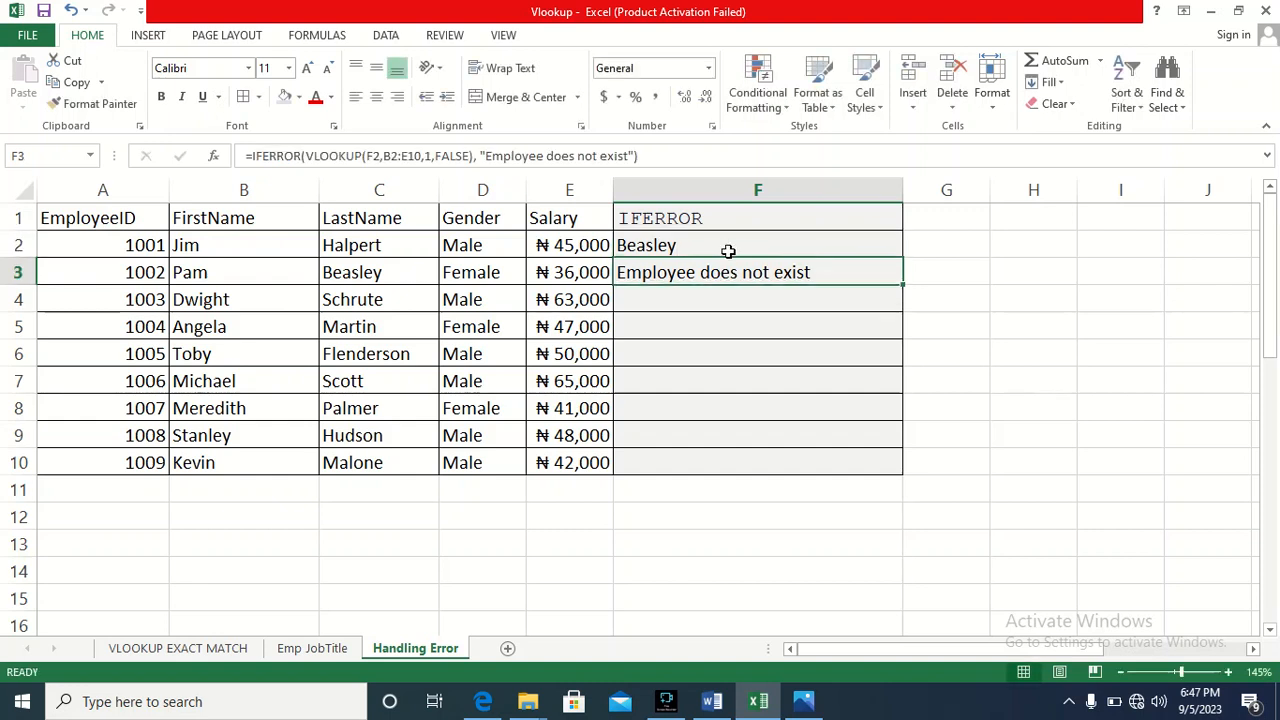
Replace the lookup value in F2 with the first name listed in cell B6.
left_click(730, 247)
double_click(731, 246)
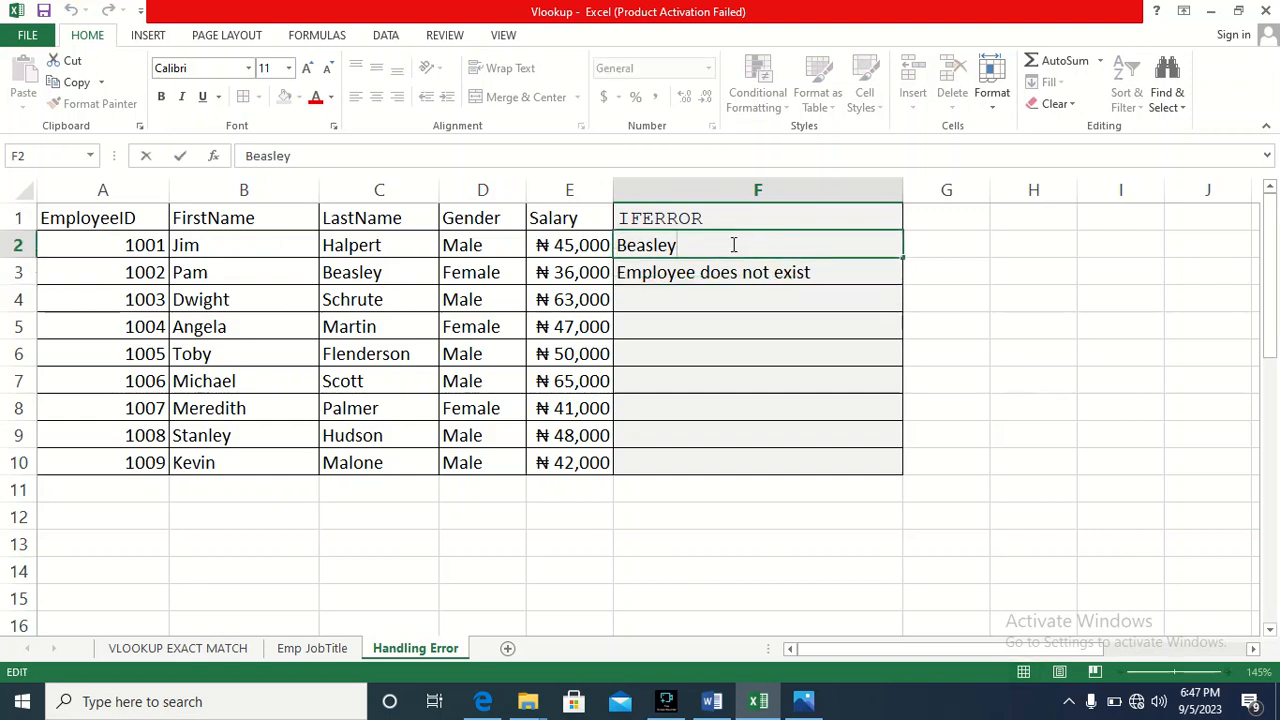
key("BackSpace")
key("BackSpace")
key("BackSpace")
key("BackSpace")
key("BackSpace")
key("BackSpace")
key("BackSpace")
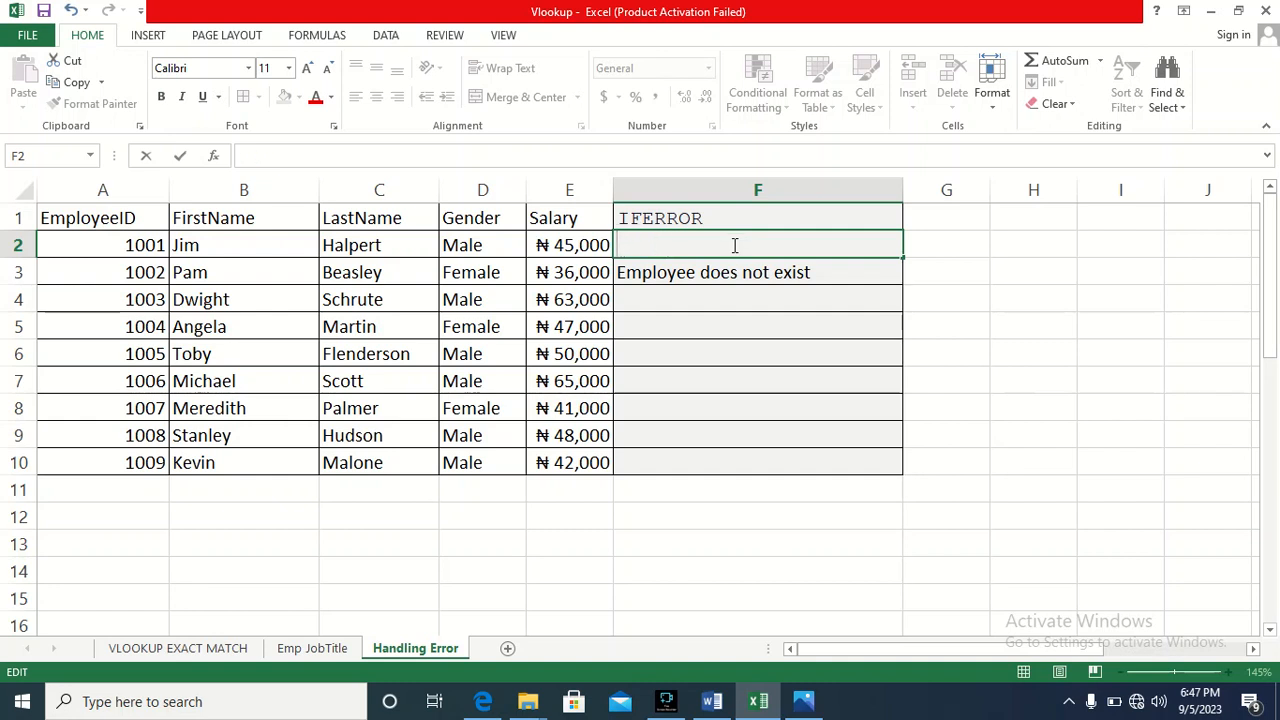
type("Aela")
key("BackSpace")
key("BackSpace")
key("BackSpace")
type("n")
key("BackSpace")
key("BackSpace")
type("Toby")
key("Return")
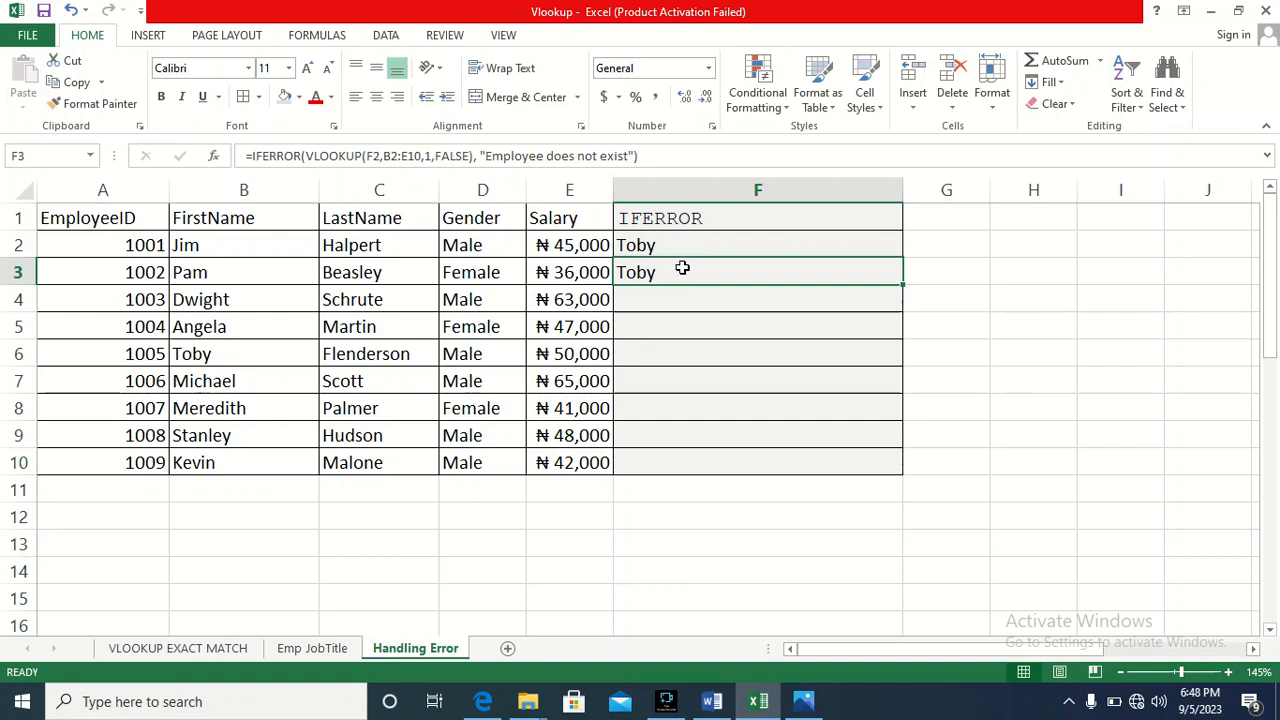
Change the VLOOKUP match argument in the F3 formula to TRUE for an approximate match.
left_click(683, 245)
left_click(683, 271)
double_click(683, 271)
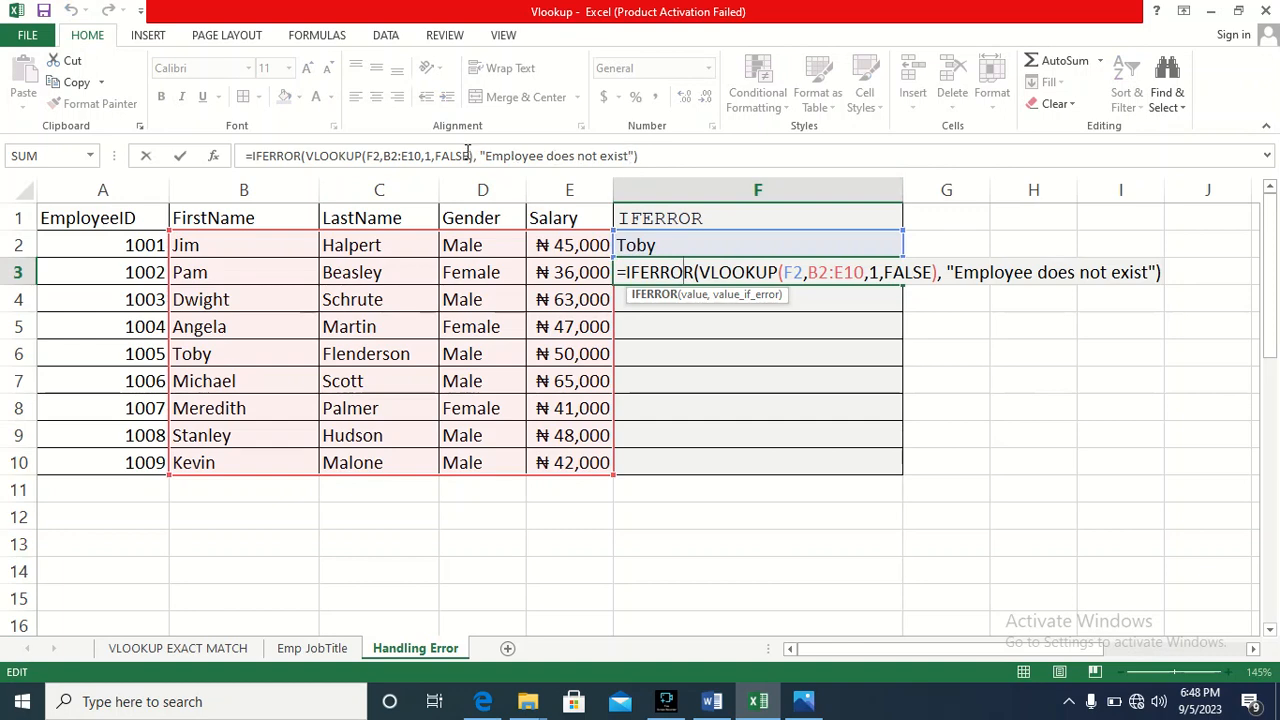
left_click(469, 156)
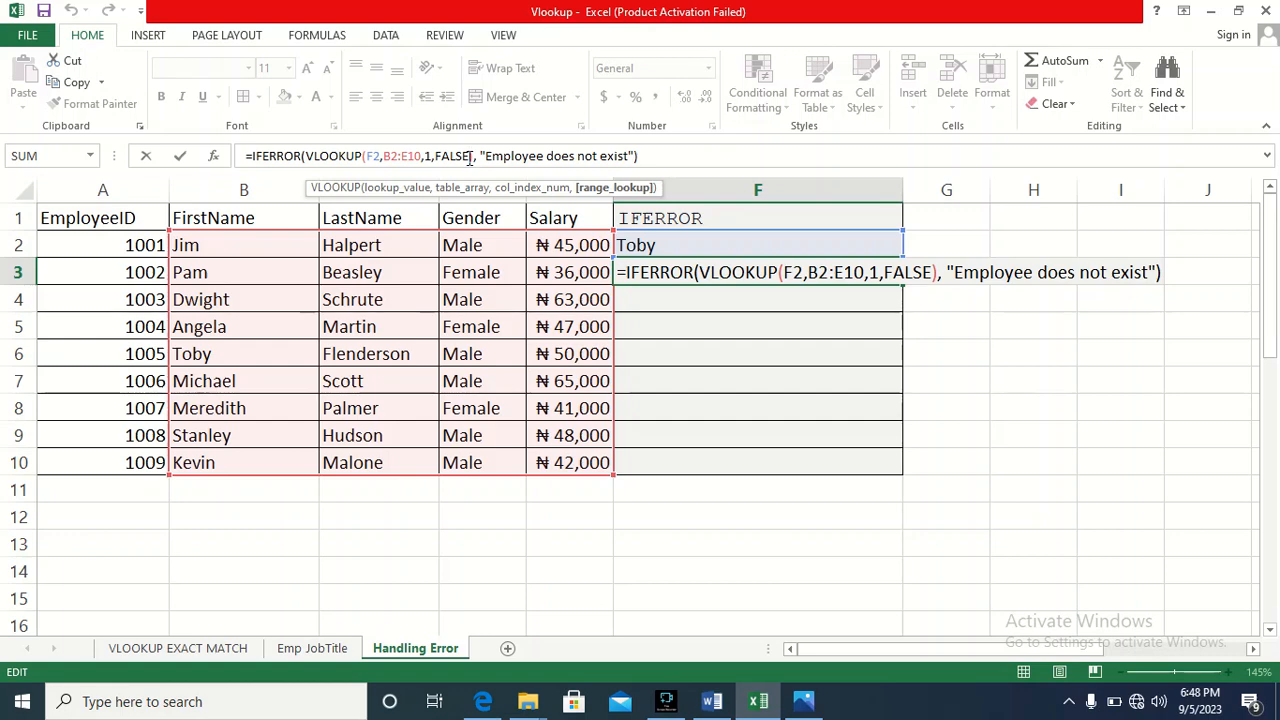
key("BackSpace")
key("BackSpace")
key("BackSpace")
key("BackSpace")
key("BackSpace")
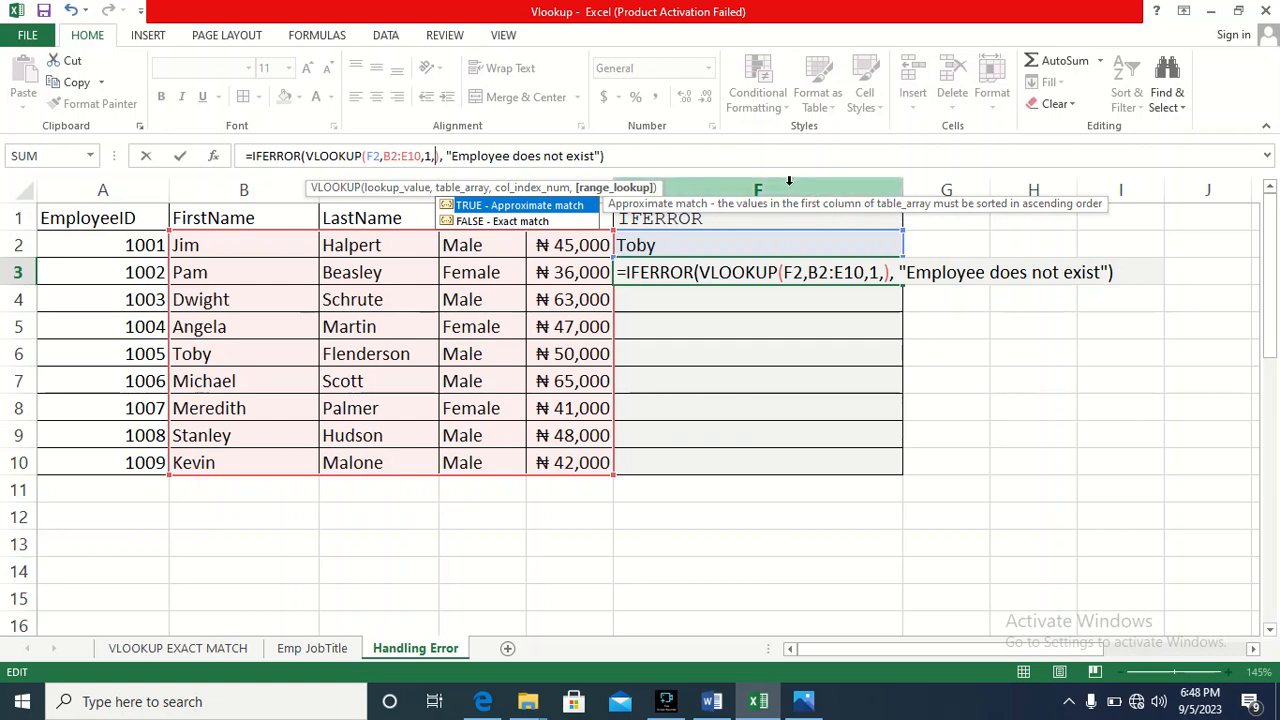
key("Tab")
left_click(679, 163)
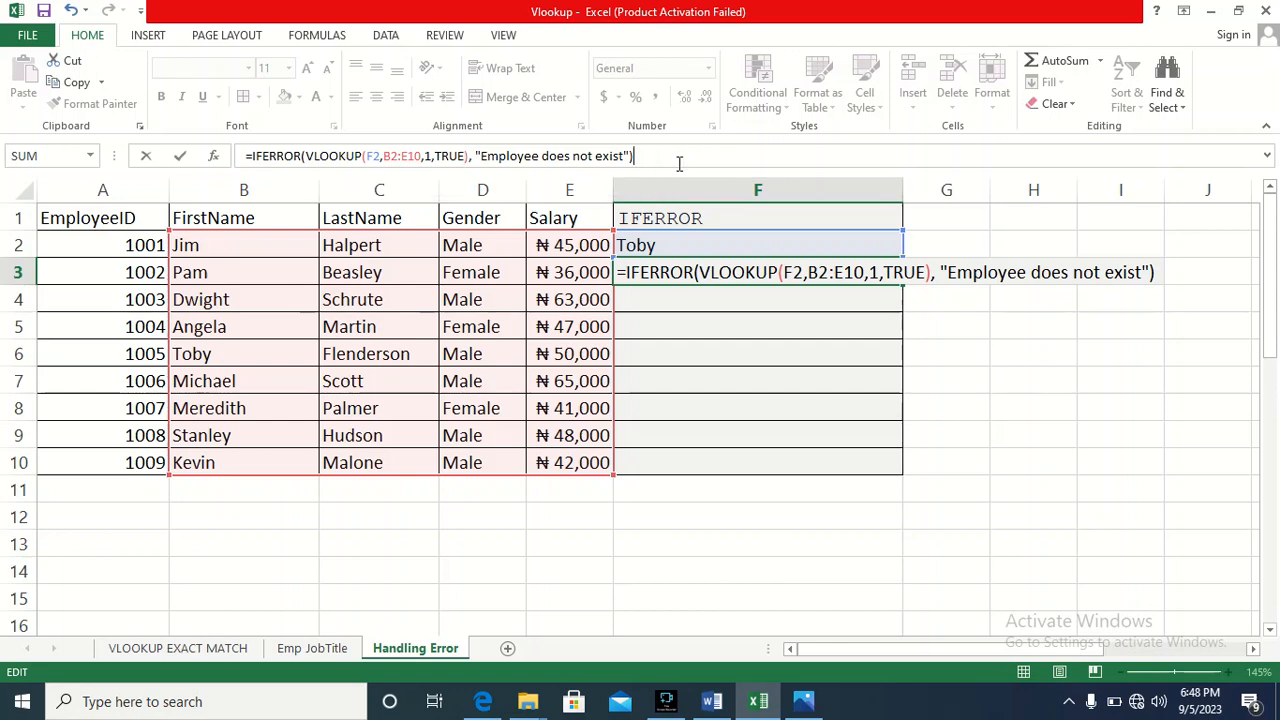
key("Return")
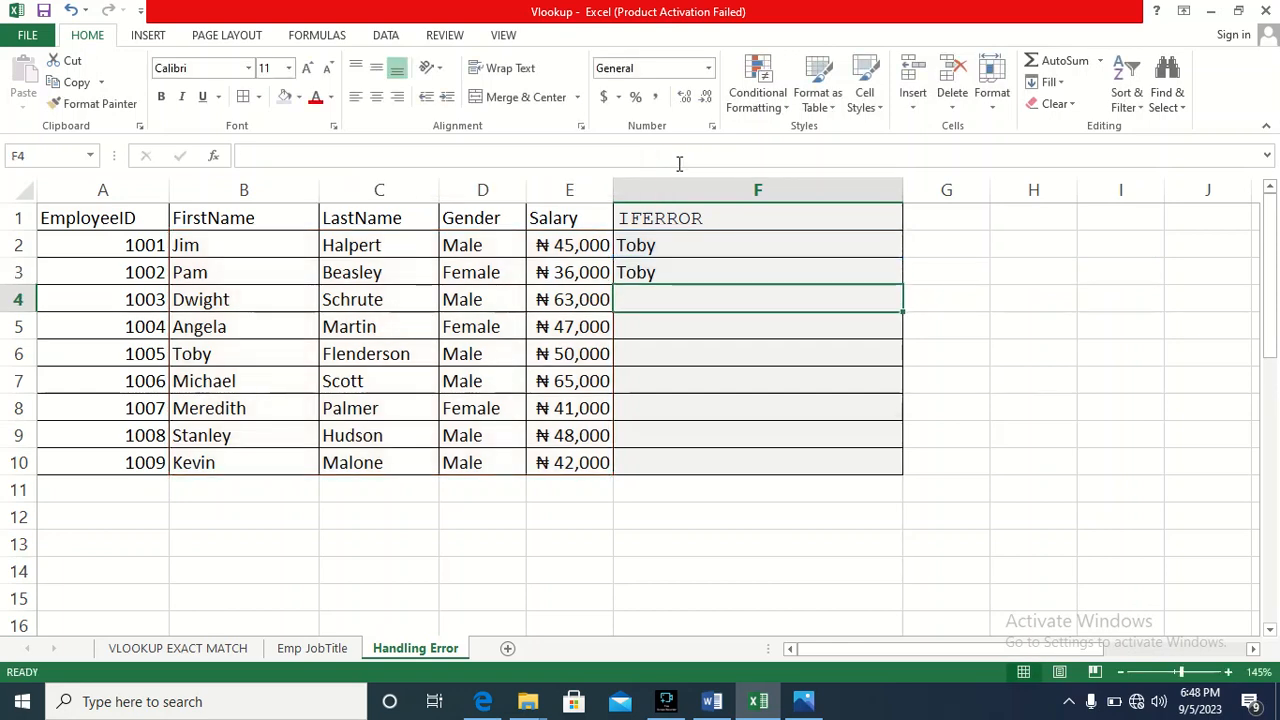
Shorten the lookup name in F2 to "To" to test the approximate match with a partial name.
left_click(667, 272)
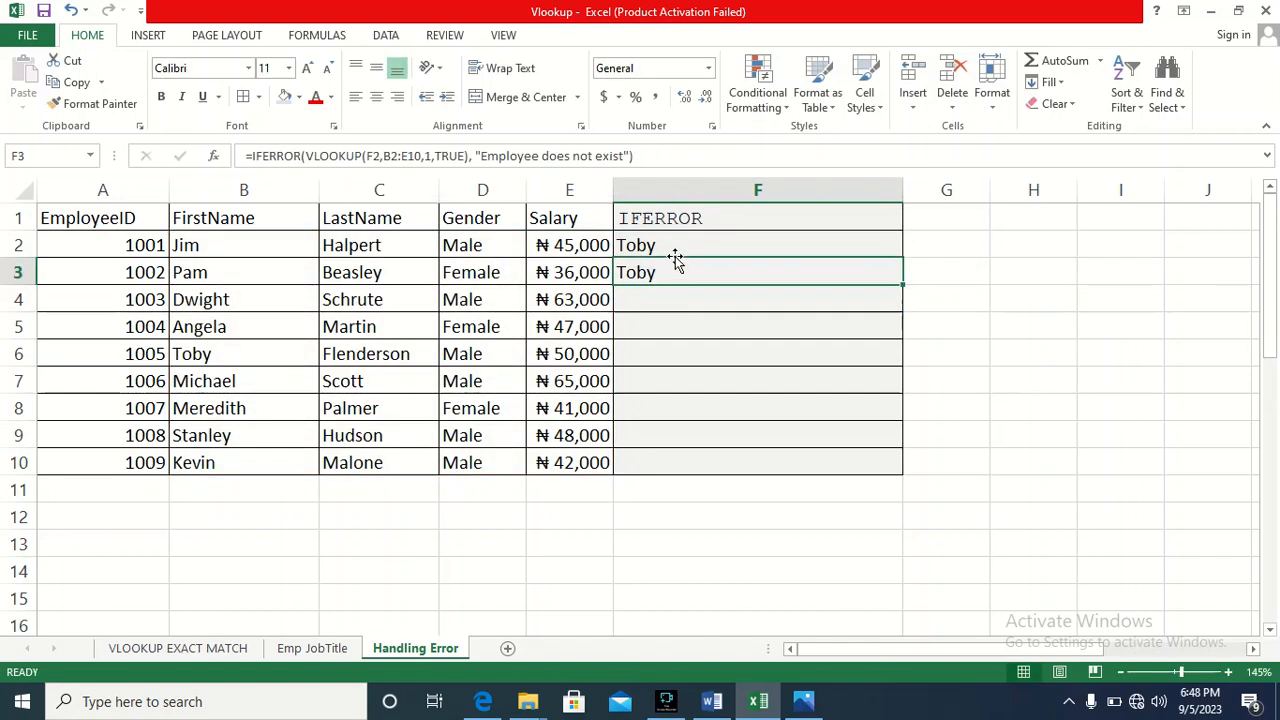
left_click(680, 246)
double_click(680, 246)
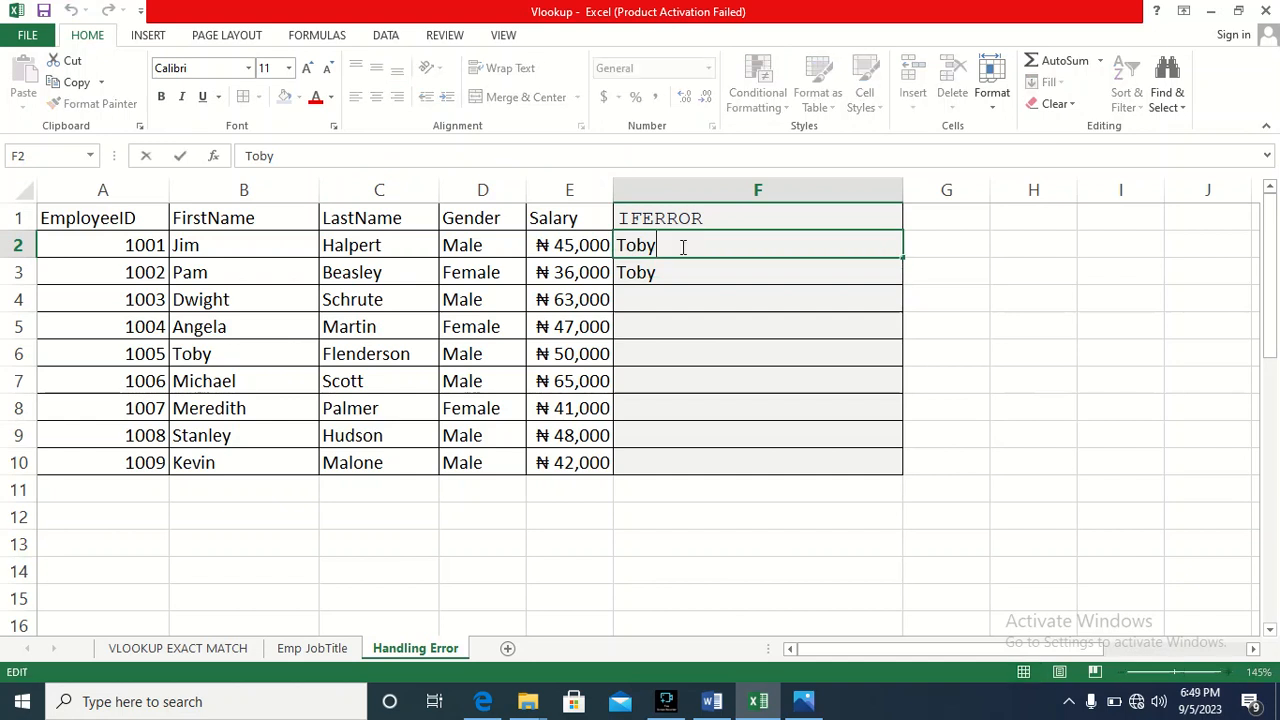
key("BackSpace")
key("BackSpace")
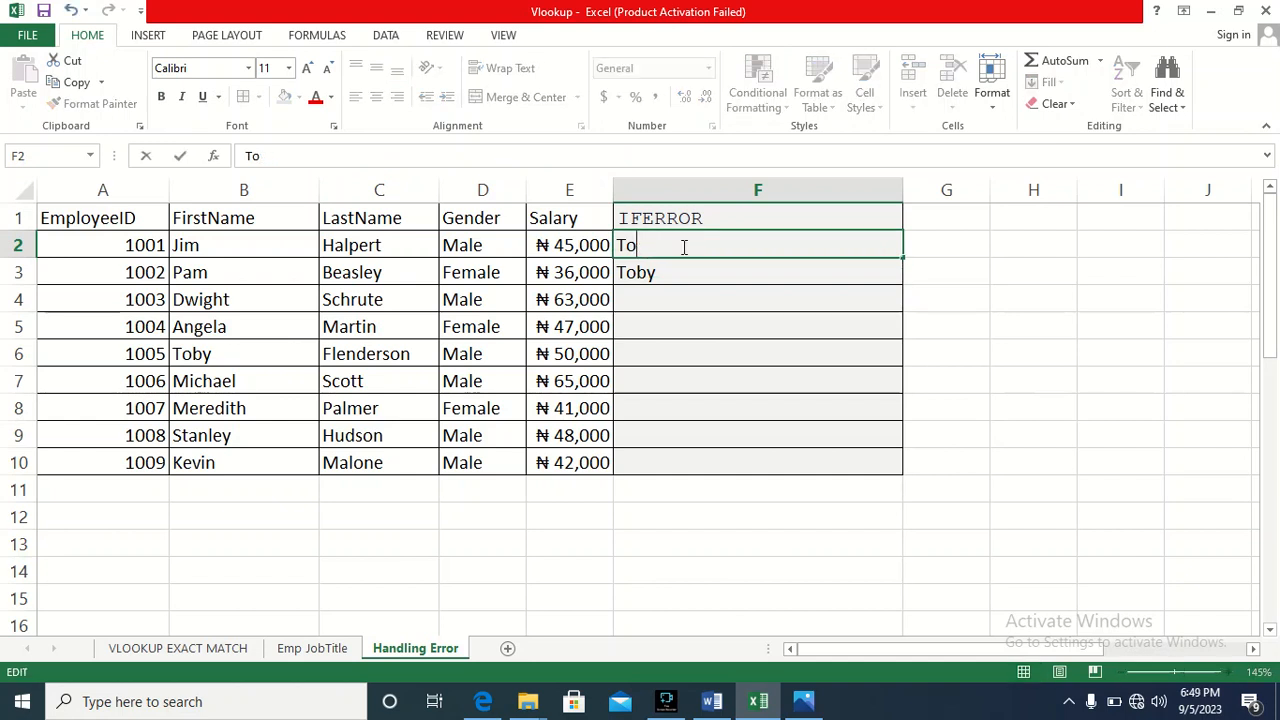
key("Return")
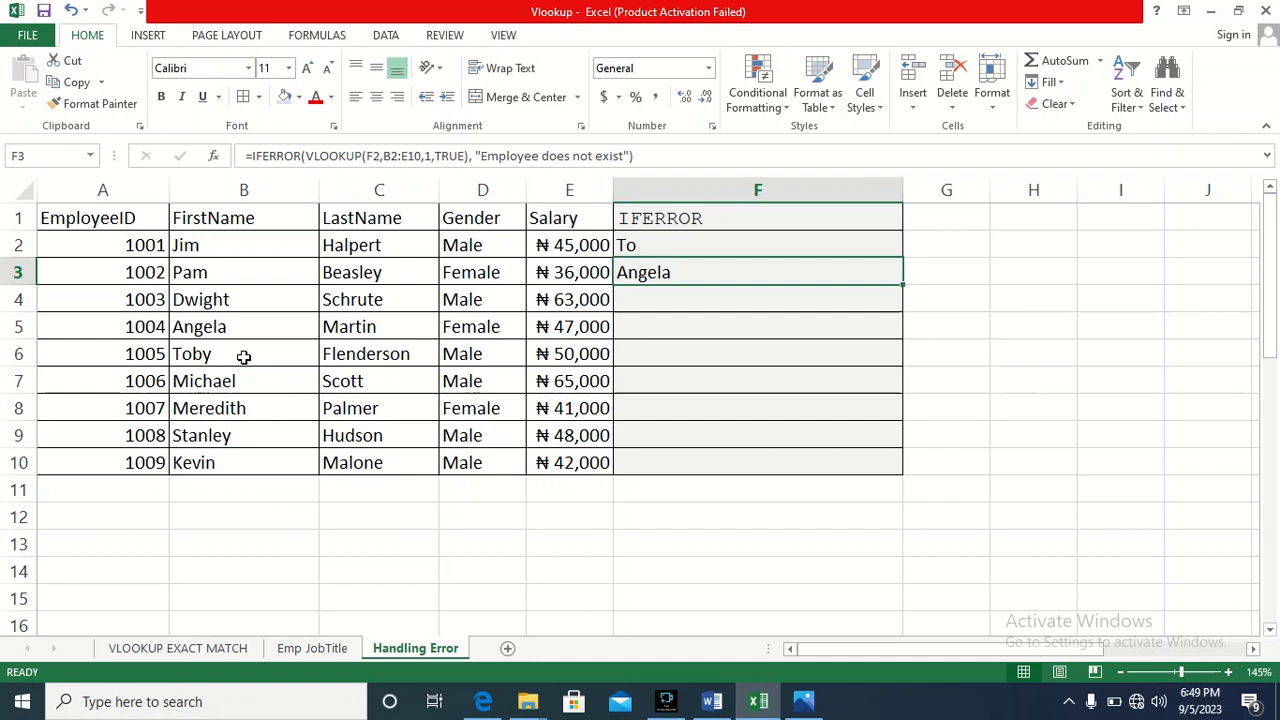
Complete the lookup name in F2 to match cell B6 and cut it back to "To" to compare both approximate-match results.
double_click(748, 243)
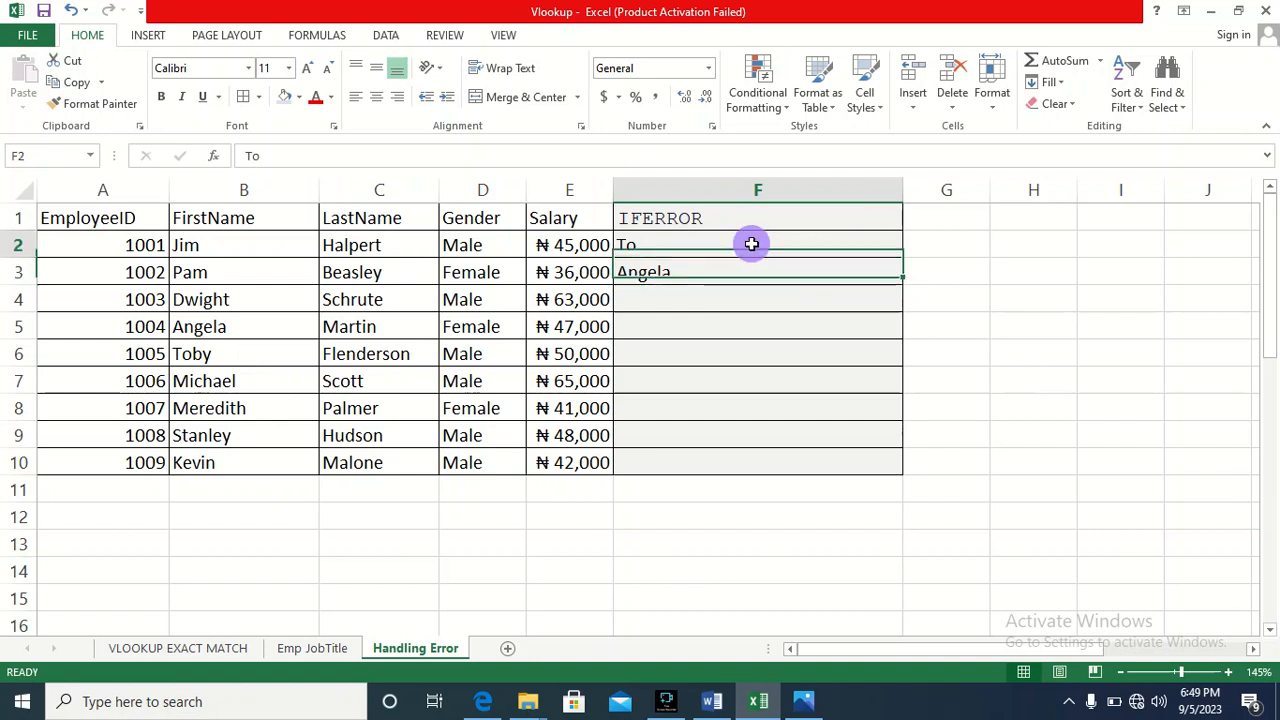
type("To")
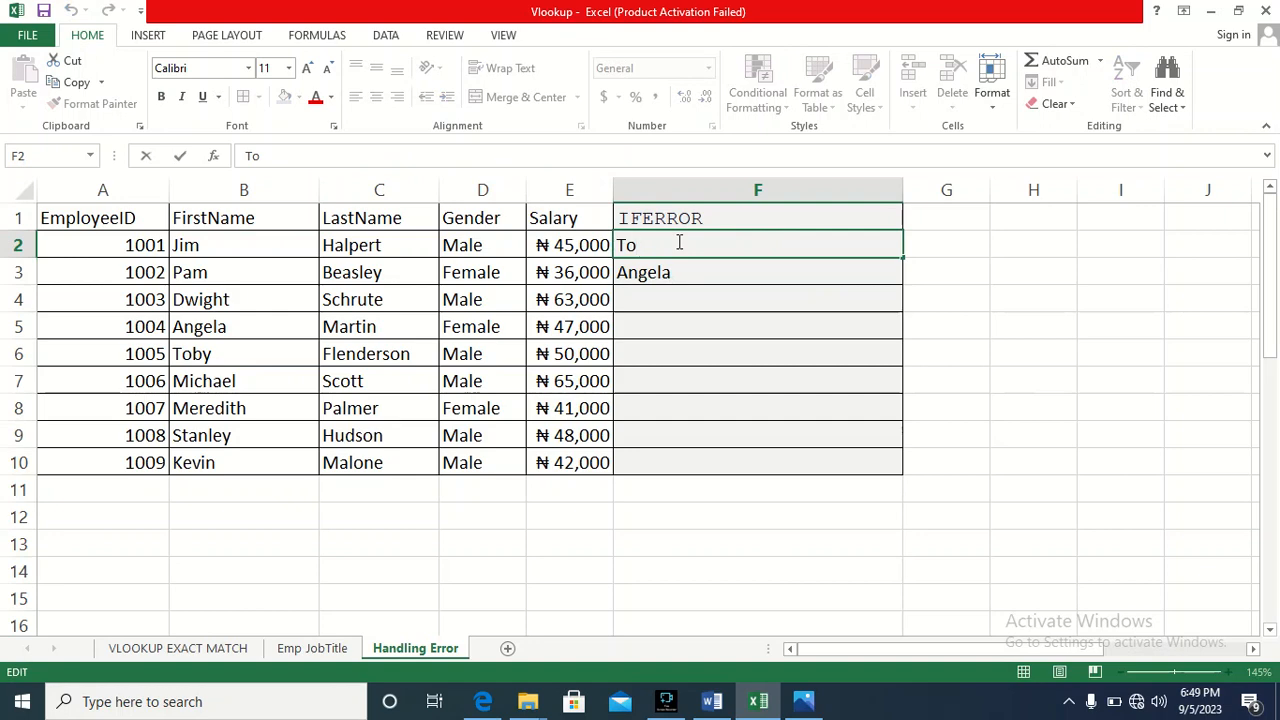
type("by")
key("Return")
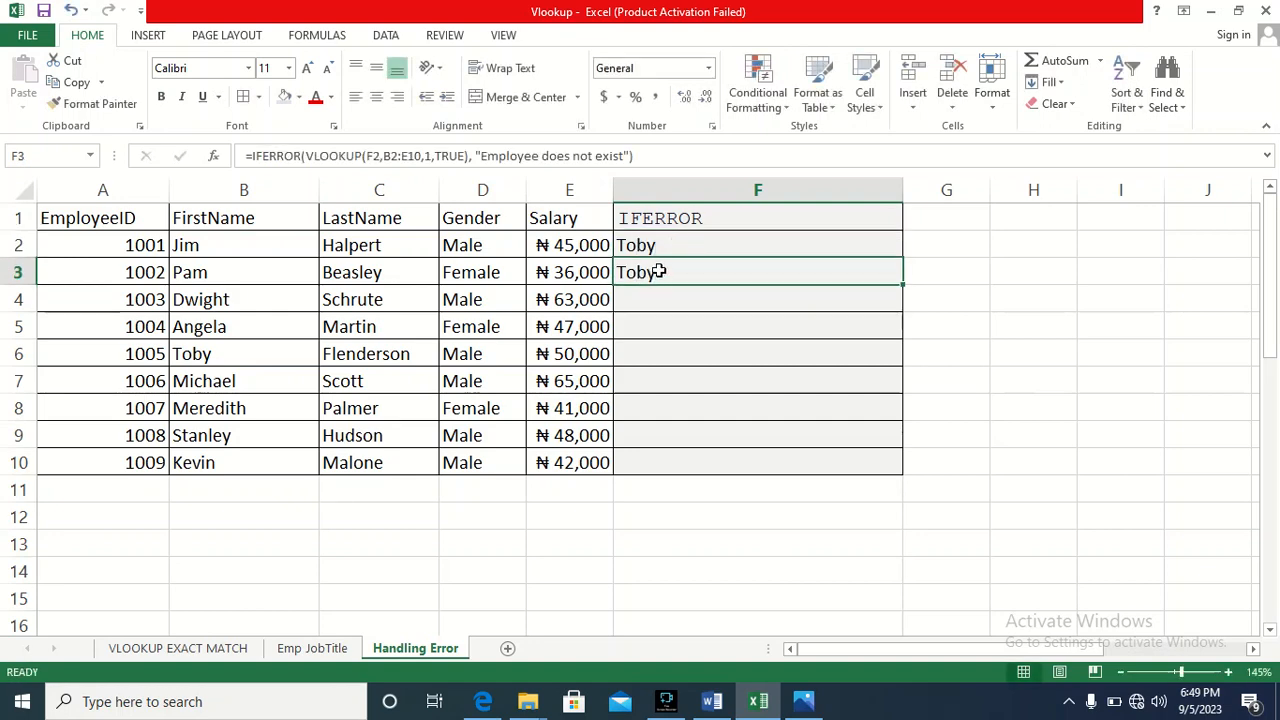
double_click(677, 244)
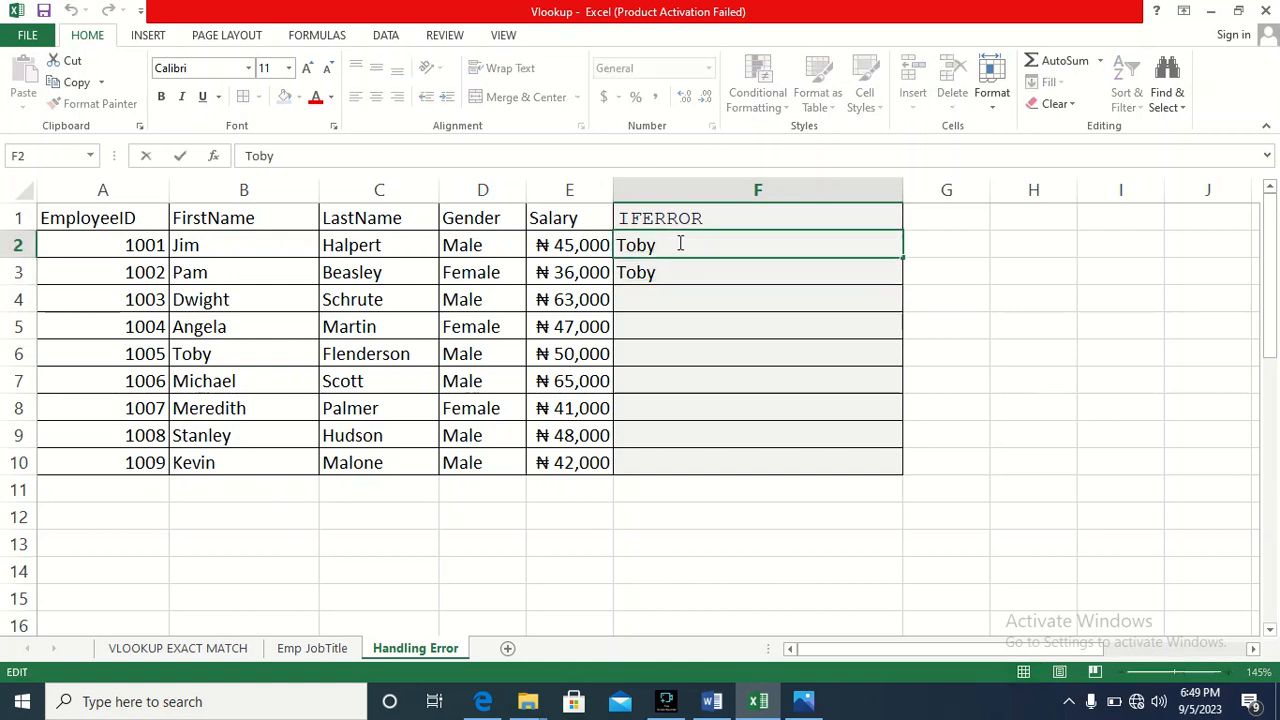
key("BackSpace")
key("BackSpace")
key("Return")
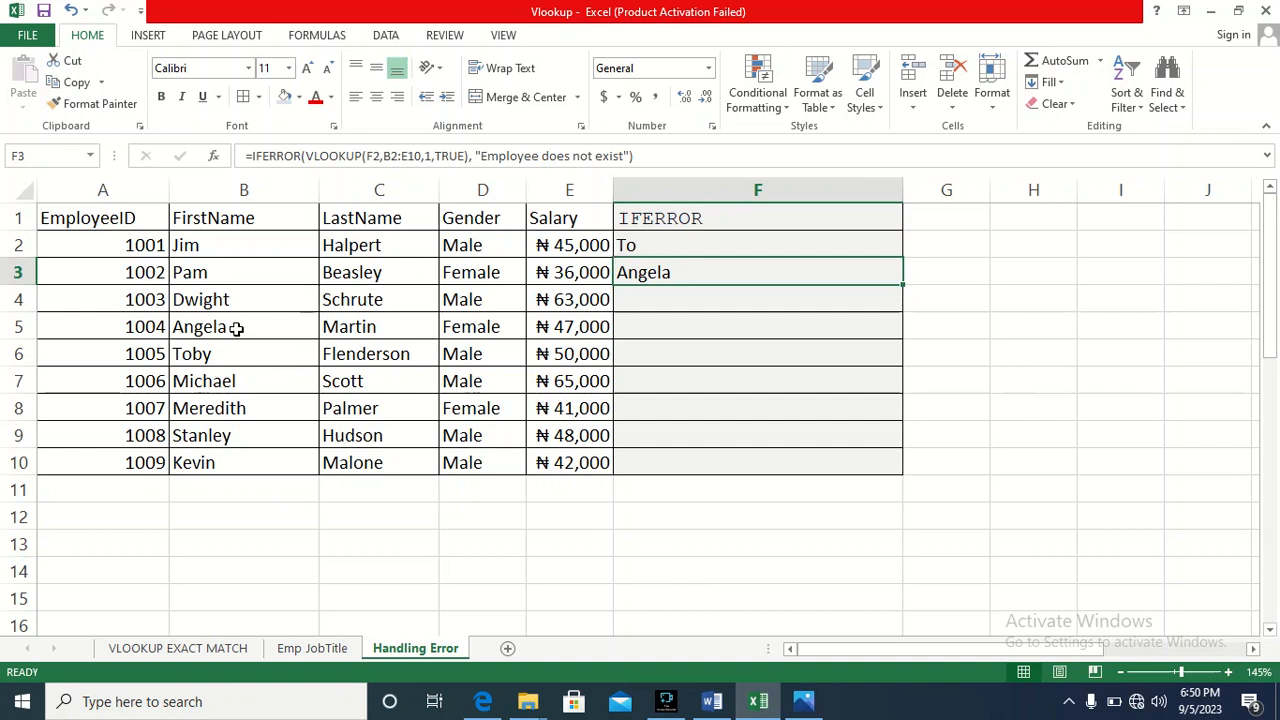
Set the VLOOKUP match argument in the F3 formula back to FALSE for an exact match and enter the formula.
key("Up")
key("Up")
left_click(703, 274)
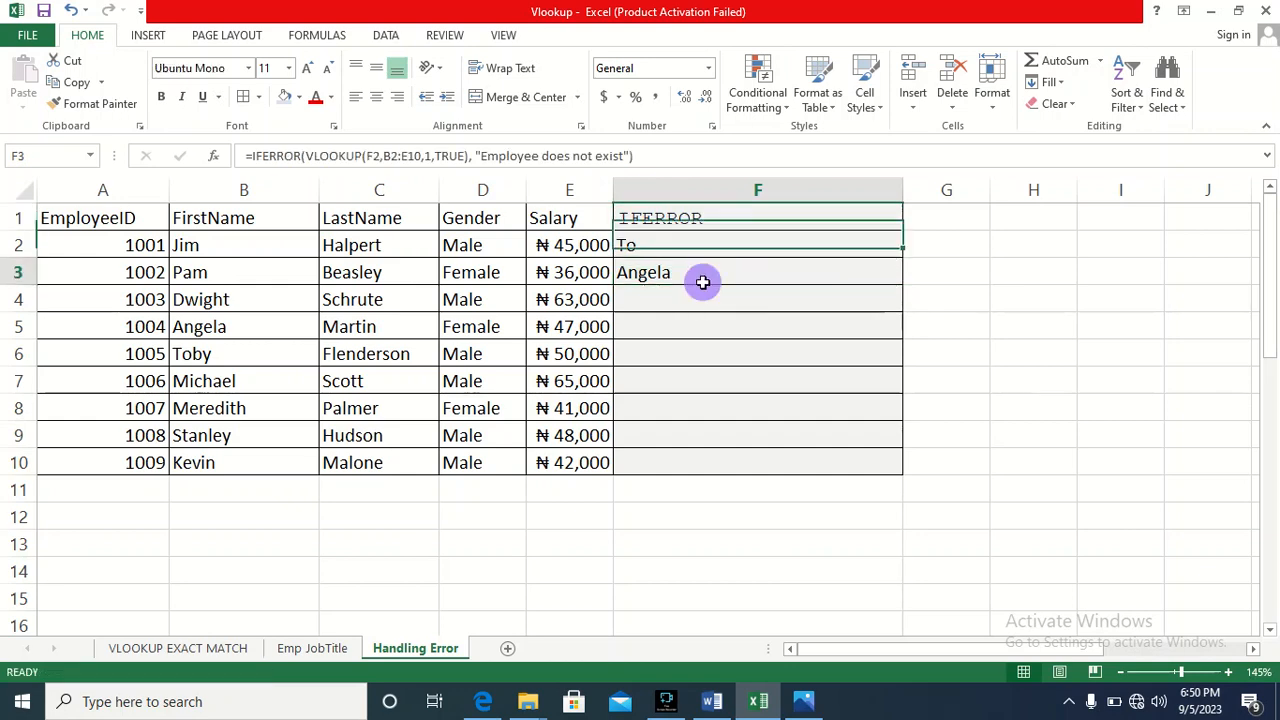
double_click(700, 277)
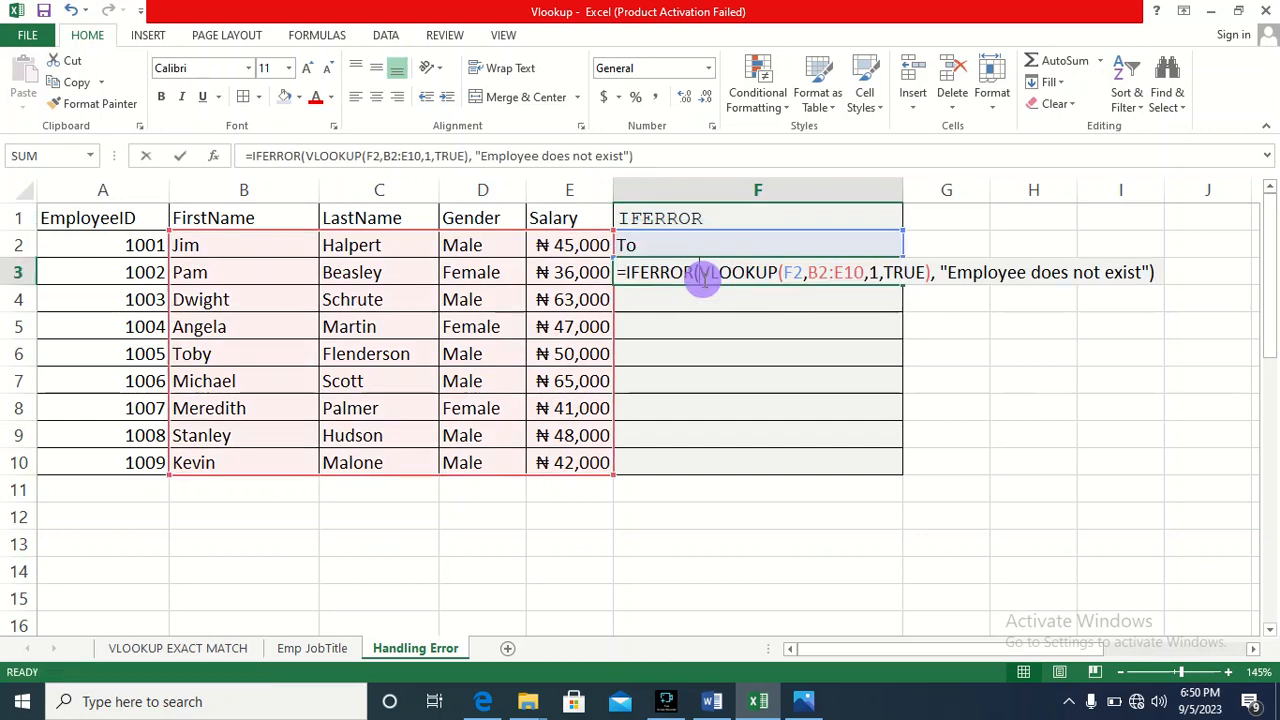
left_click(927, 274)
key("BackSpace")
key("BackSpace")
key("BackSpace")
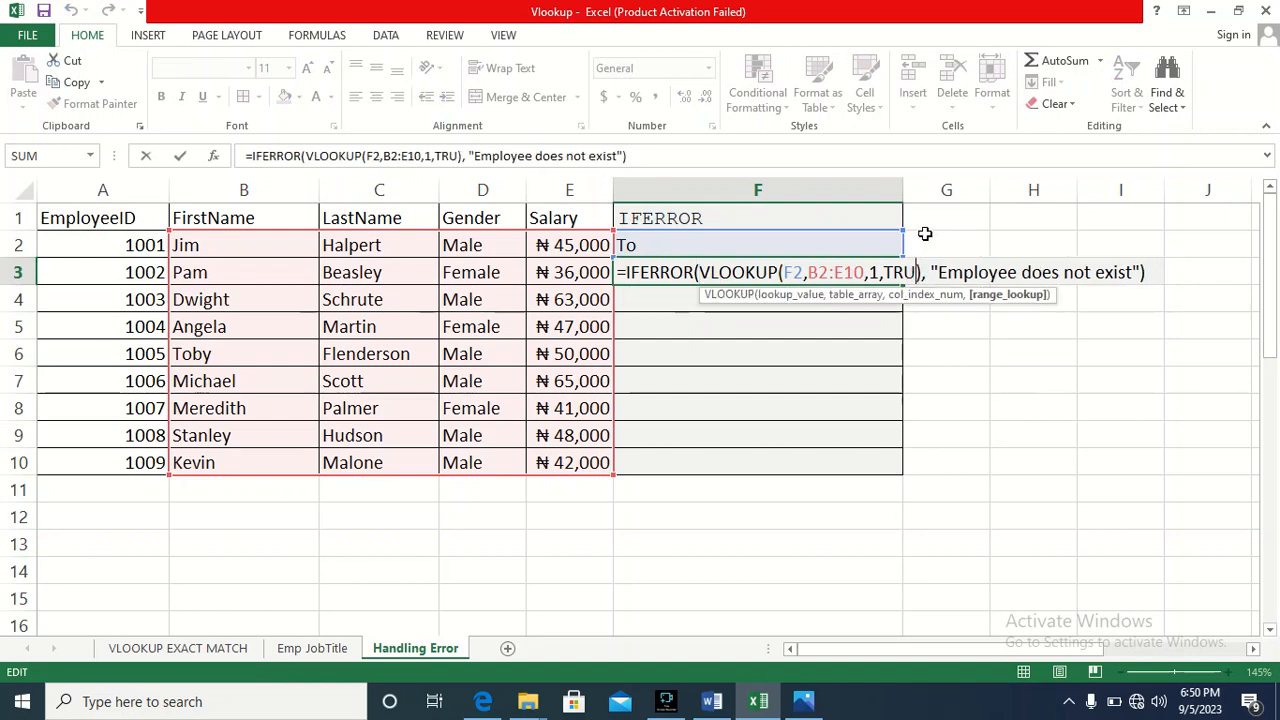
key("BackSpace")
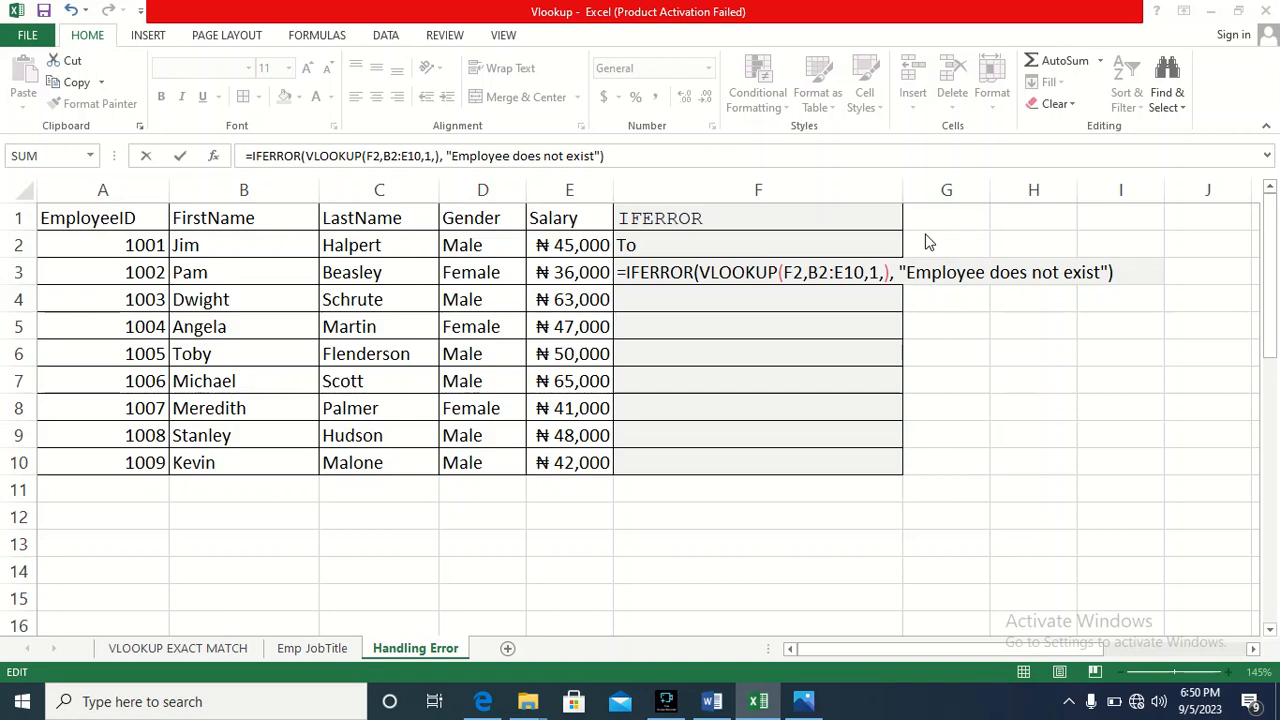
left_click(885, 273)
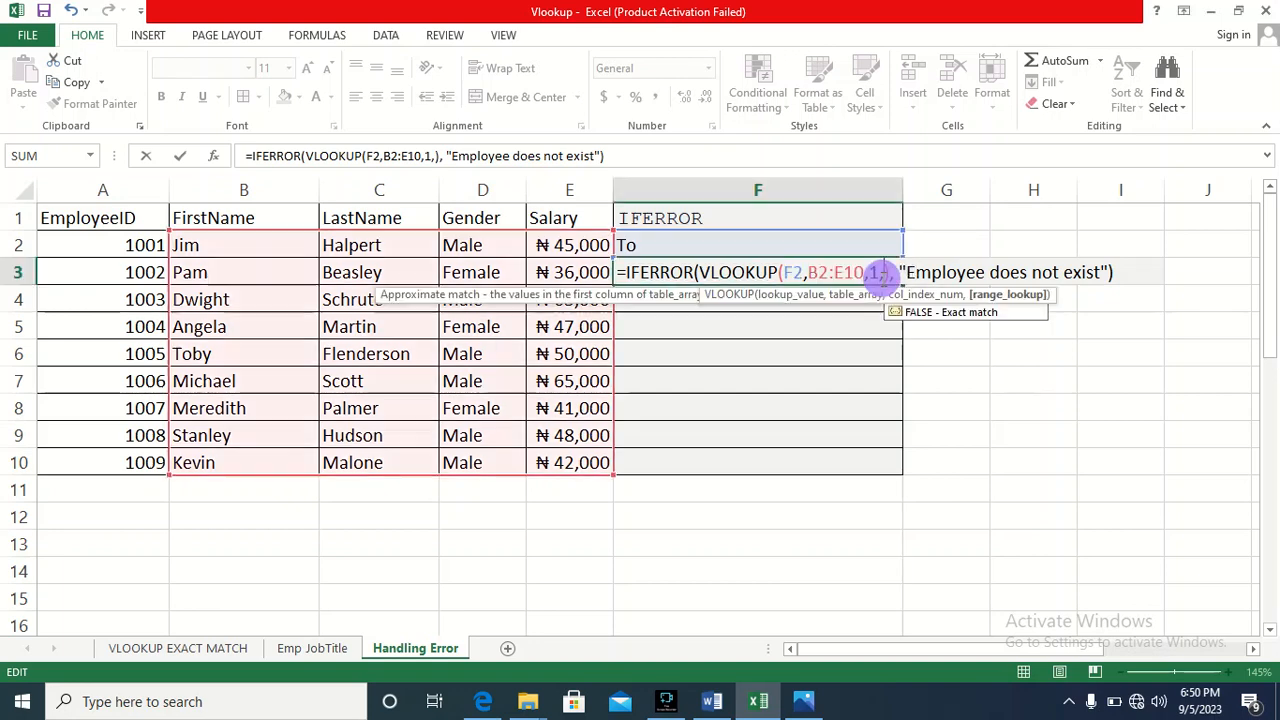
left_click(928, 316)
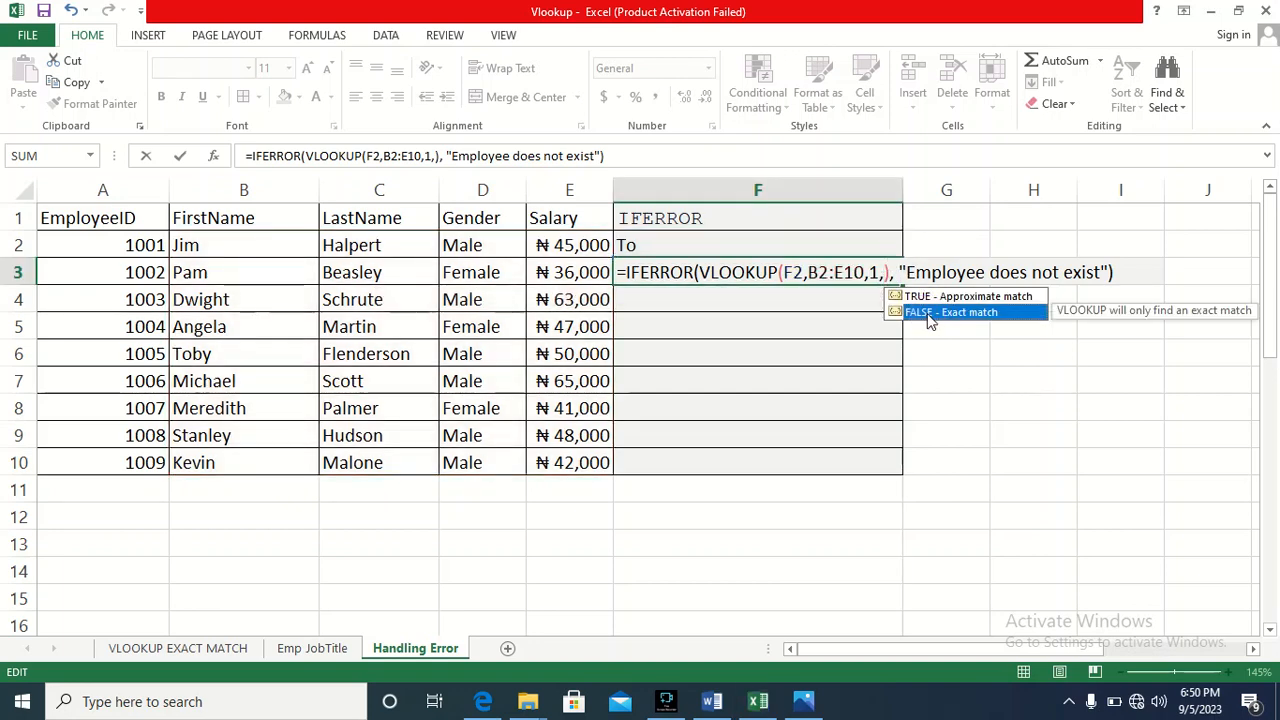
double_click(928, 314)
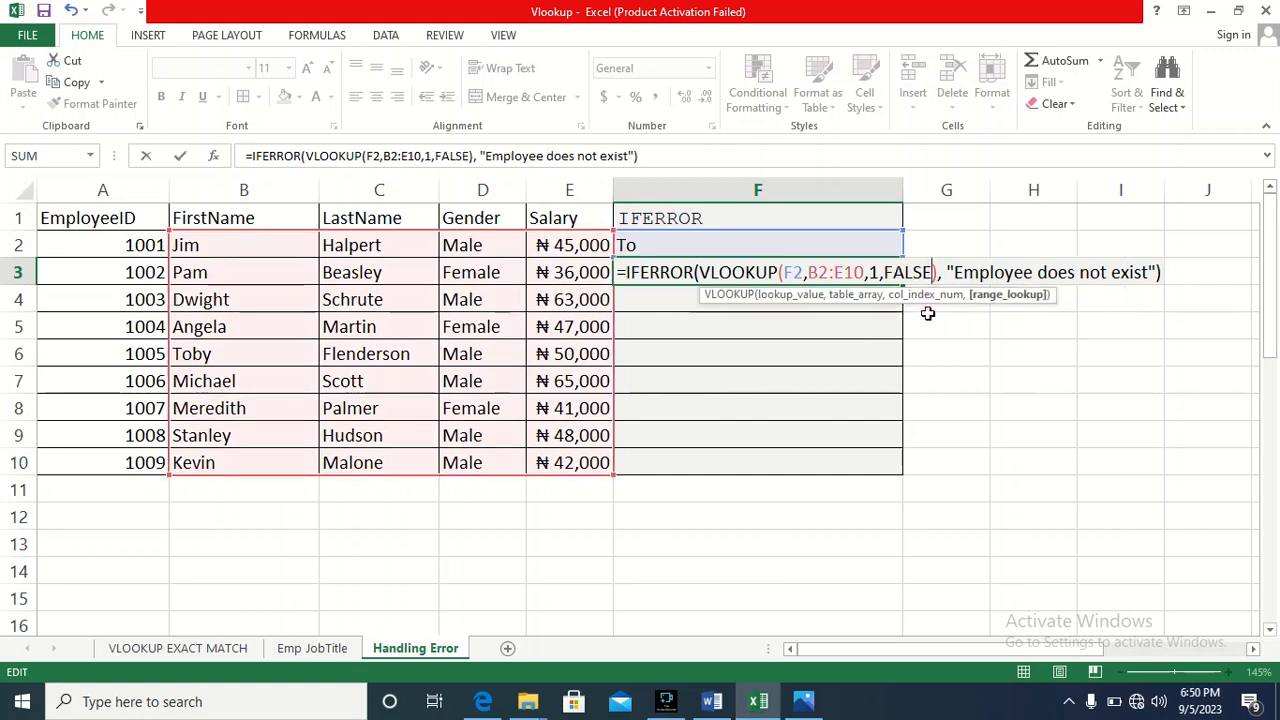
left_click(1178, 274)
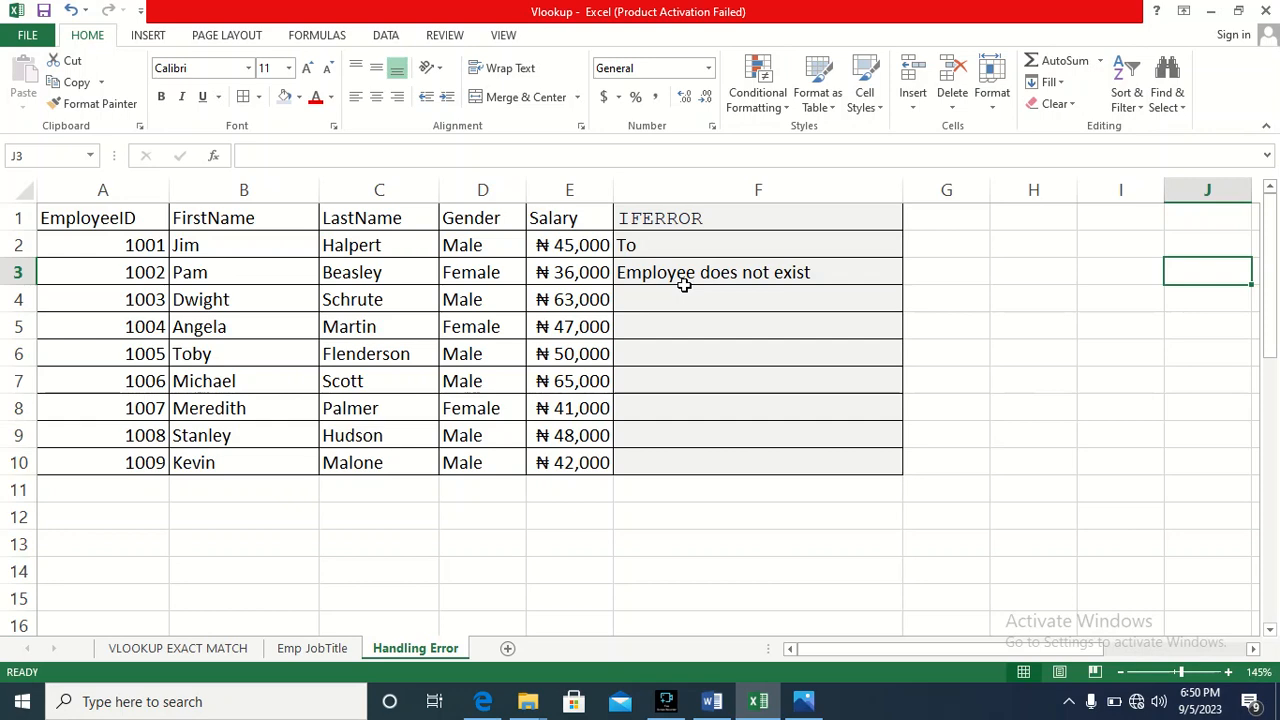
Find the written explanation of the IFERROR and VLOOKUP formula on the Handling Error sheet.
scroll(684, 285, "down", 1)
scroll(684, 285, "up", 1)
scroll(684, 285, "down", 9)
scroll(684, 285, "up", 1)
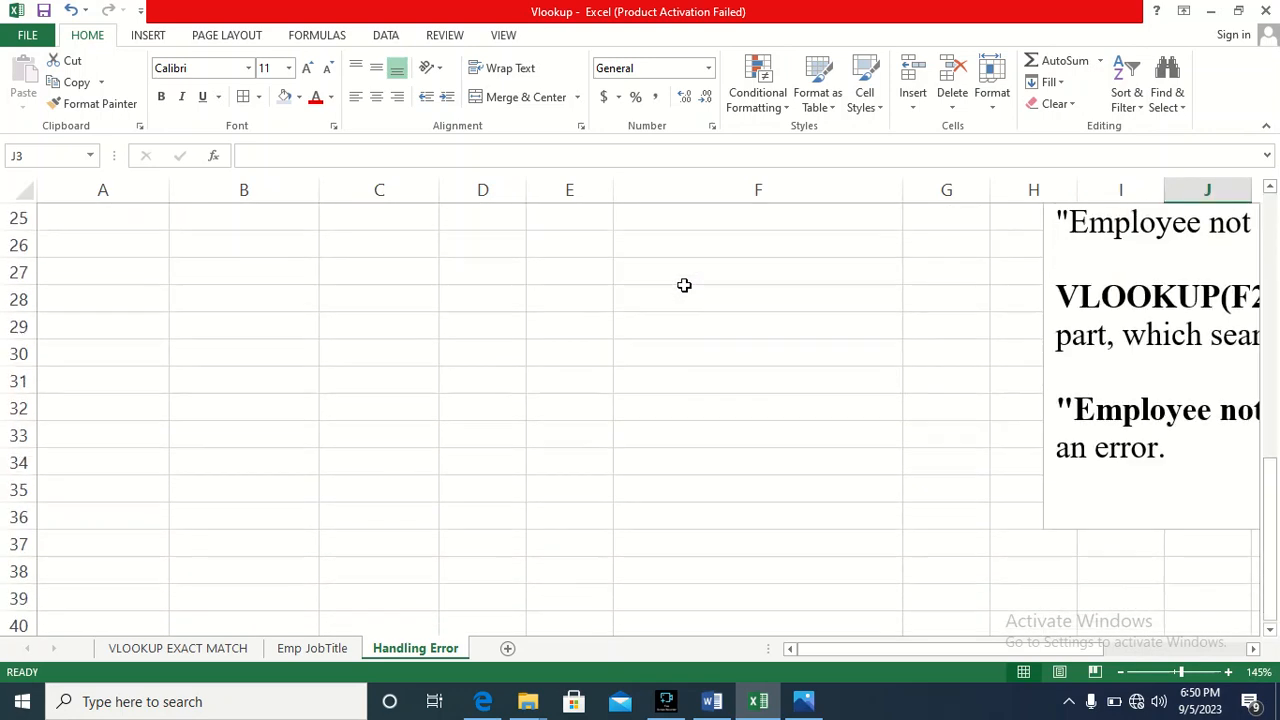